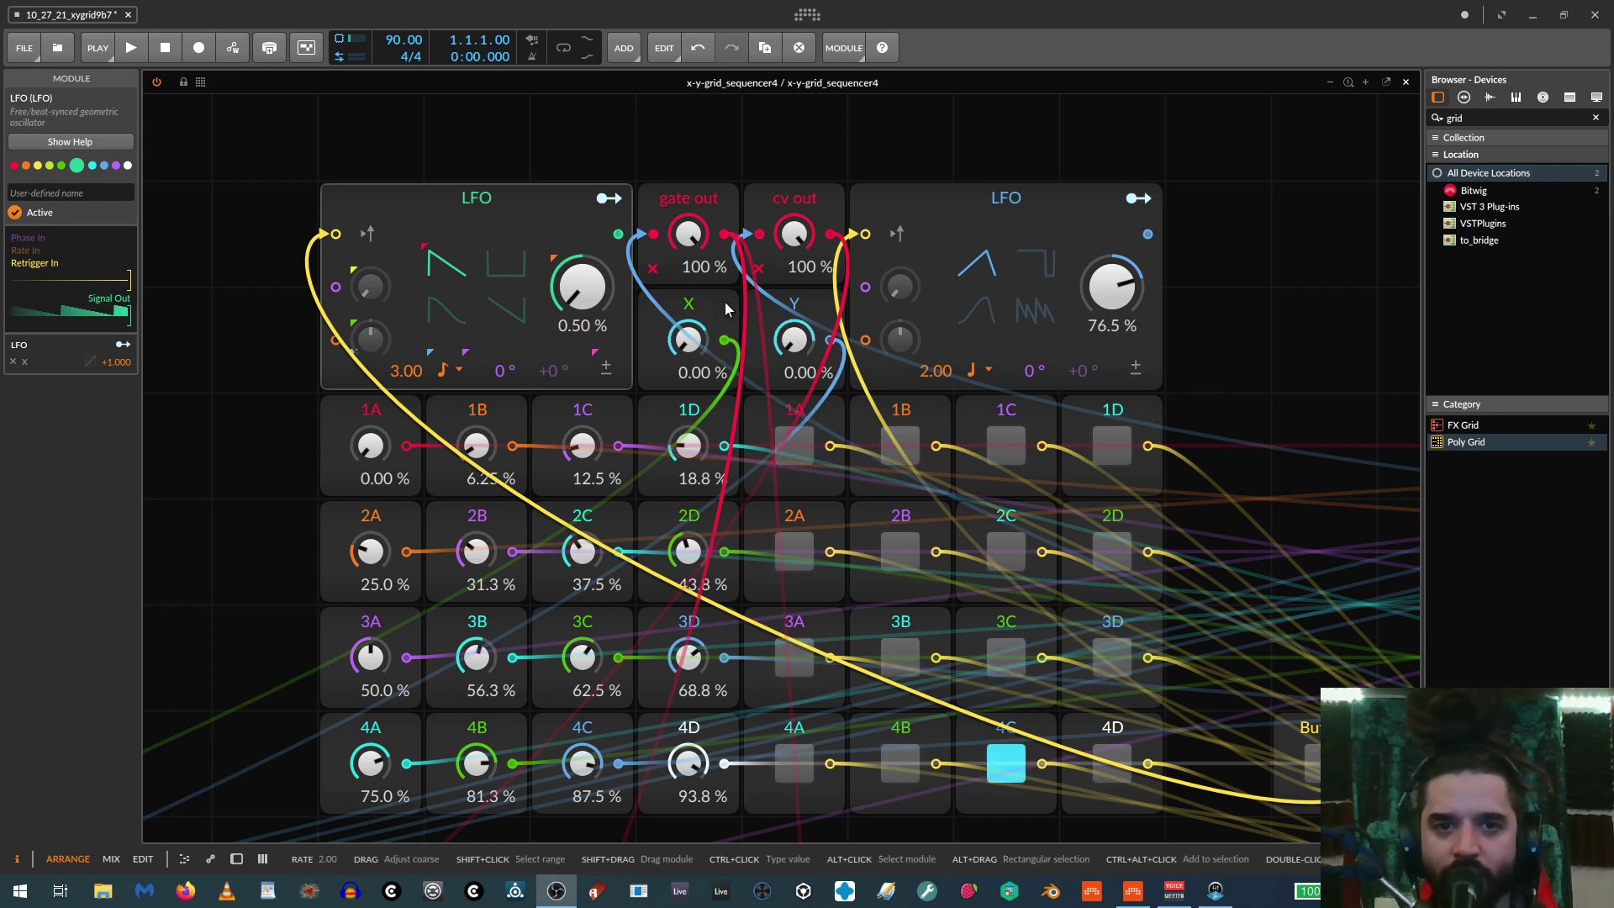
Examine the sequencer patch from the two LFOs and the X and Y values down to the step grids and the sawtooth voice
left_click(801, 307)
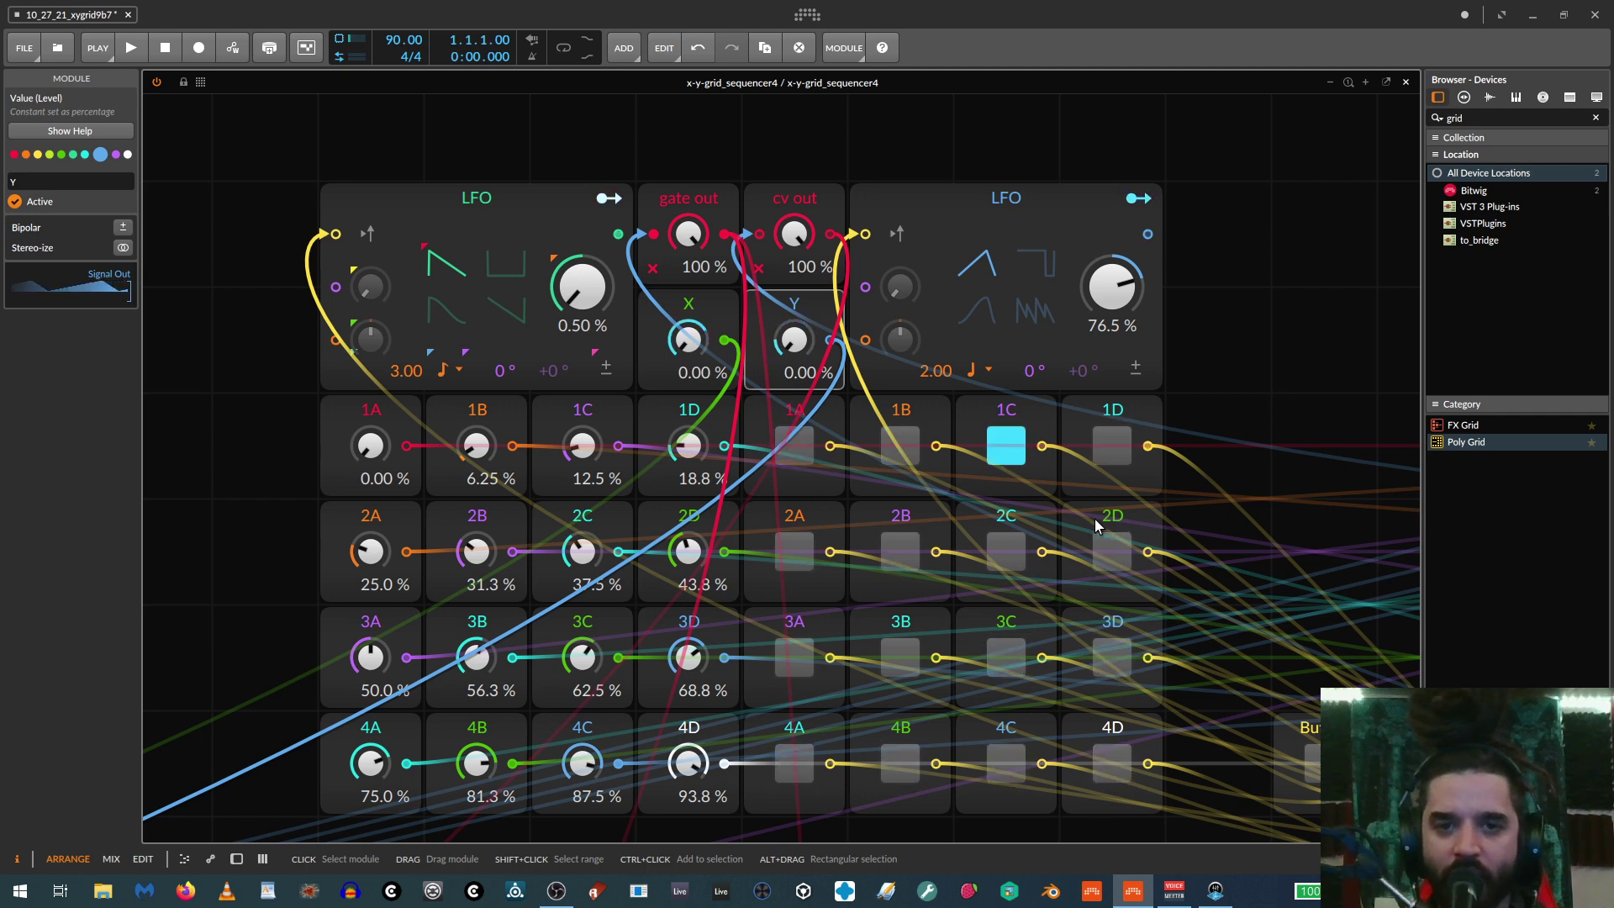
scroll(1128, 543, "down", 2)
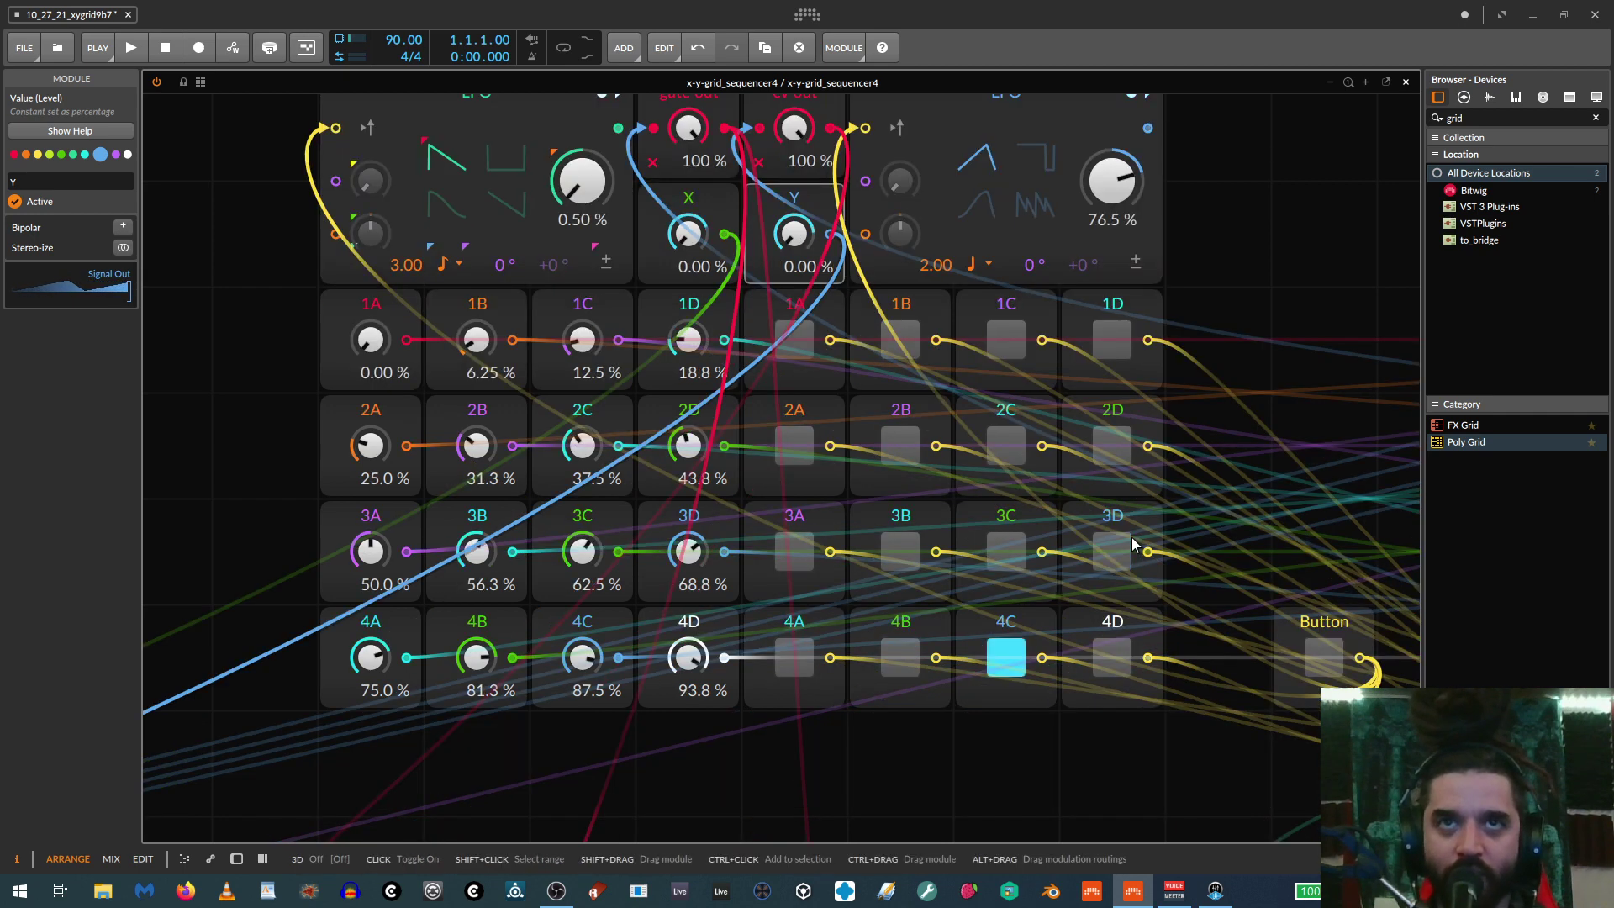
scroll(1132, 536, "down", 5)
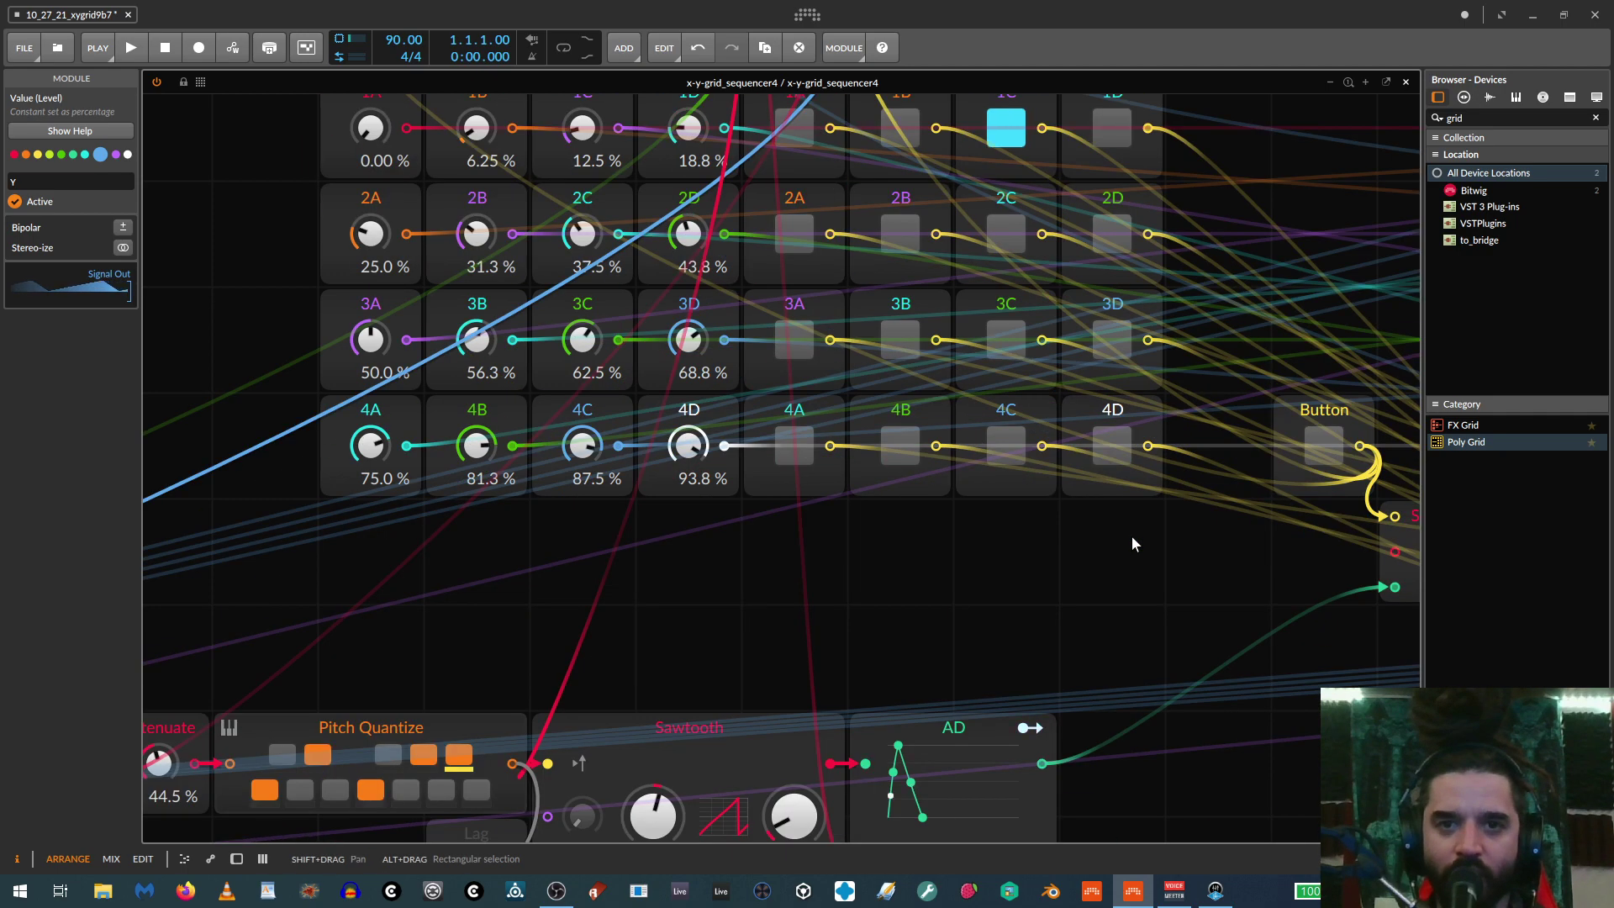
scroll(1131, 536, "up", 7)
scroll(1131, 536, "down", 4)
scroll(1112, 527, "up", 5)
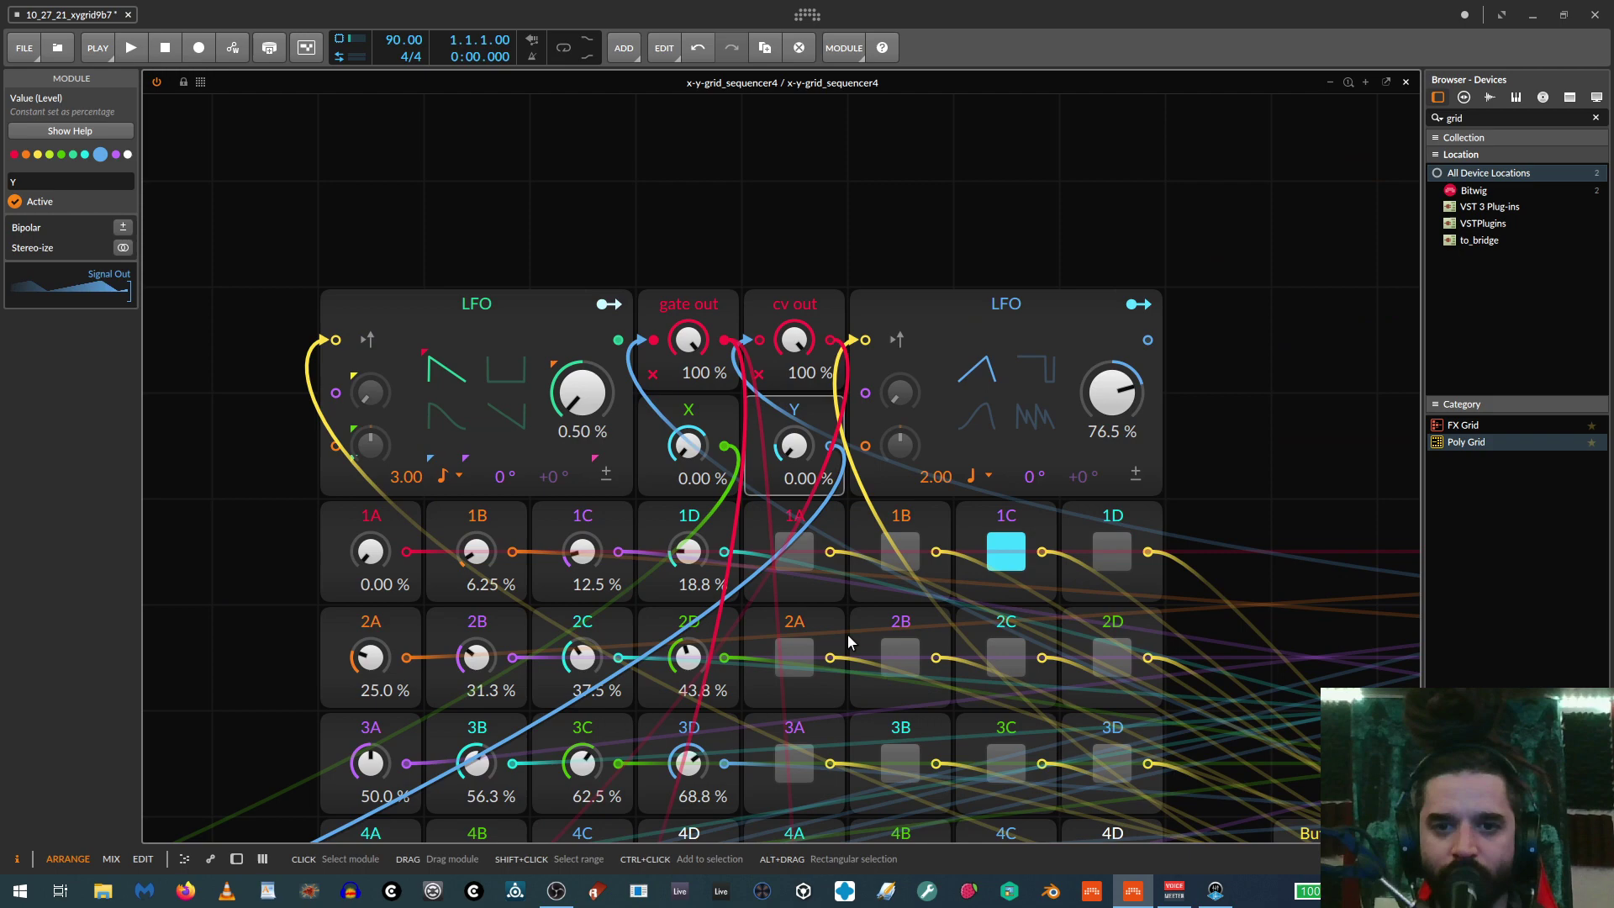
scroll(846, 633, "down", 2)
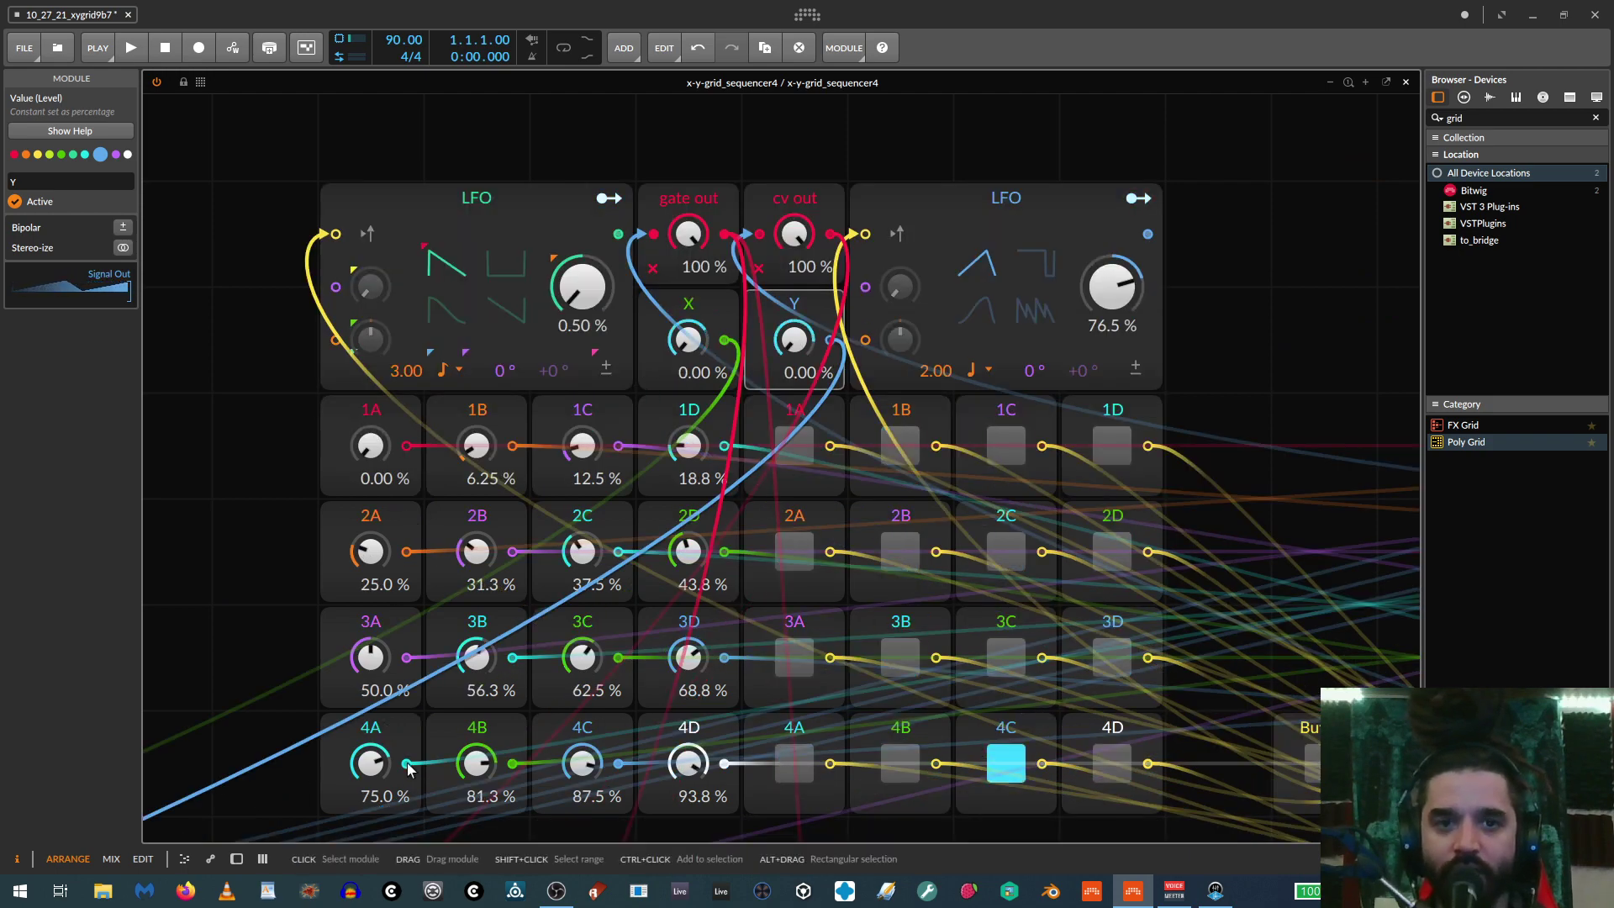
scroll(517, 703, "down", 5)
left_click_drag(586, 468, 740, 486)
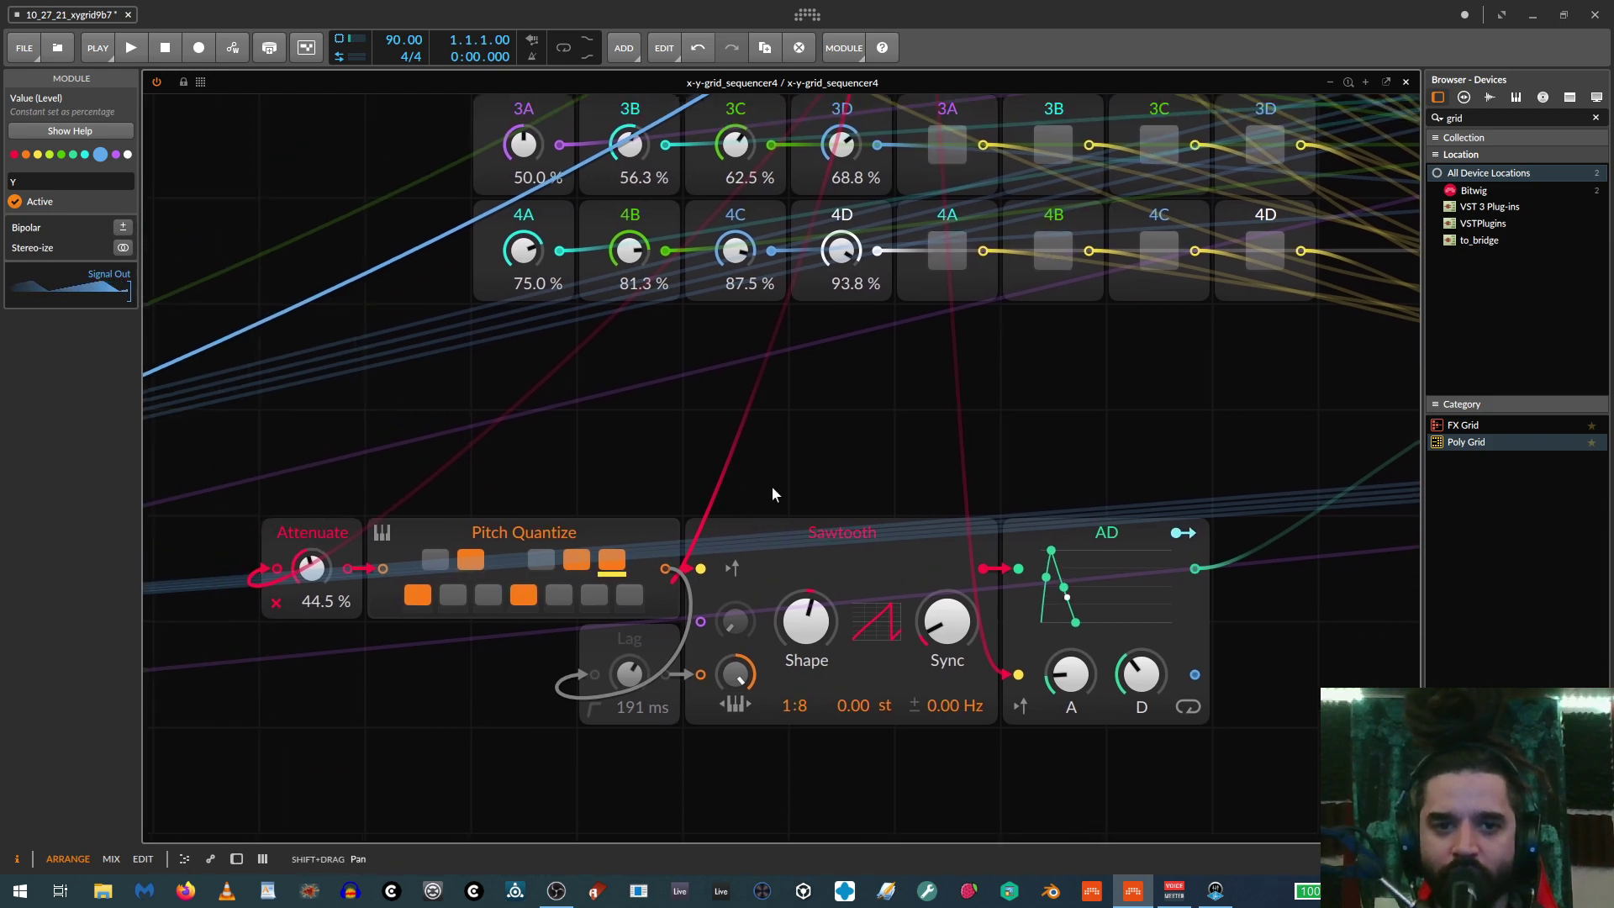
scroll(799, 534, "up", 4)
scroll(801, 535, "up", 4)
scroll(814, 535, "down", 4)
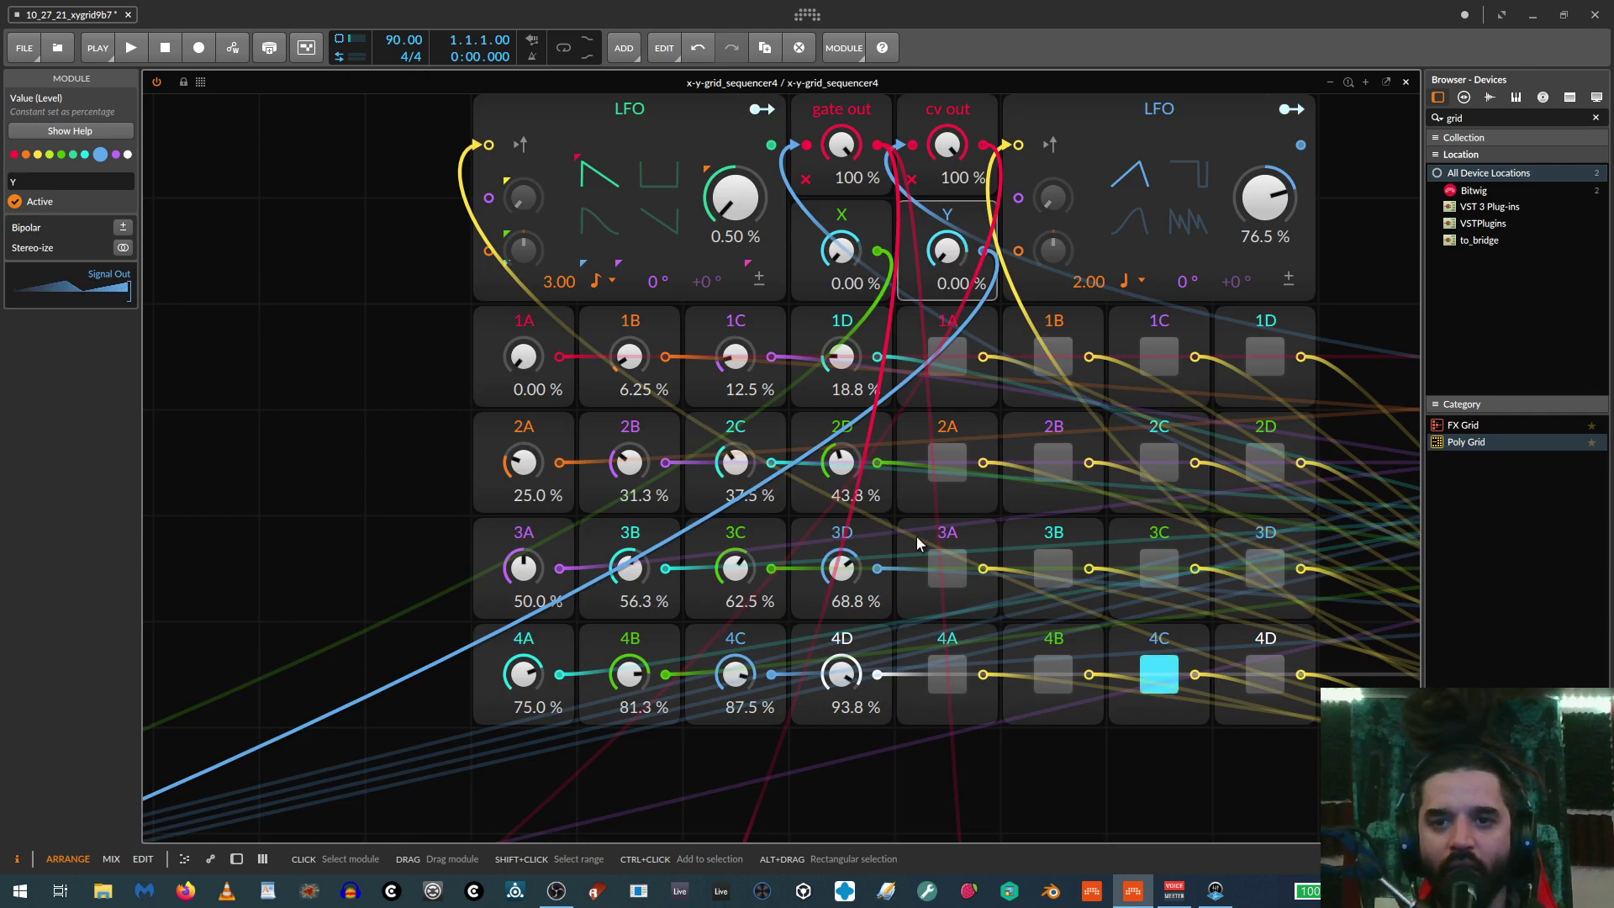
left_click_drag(1081, 750, 973, 837)
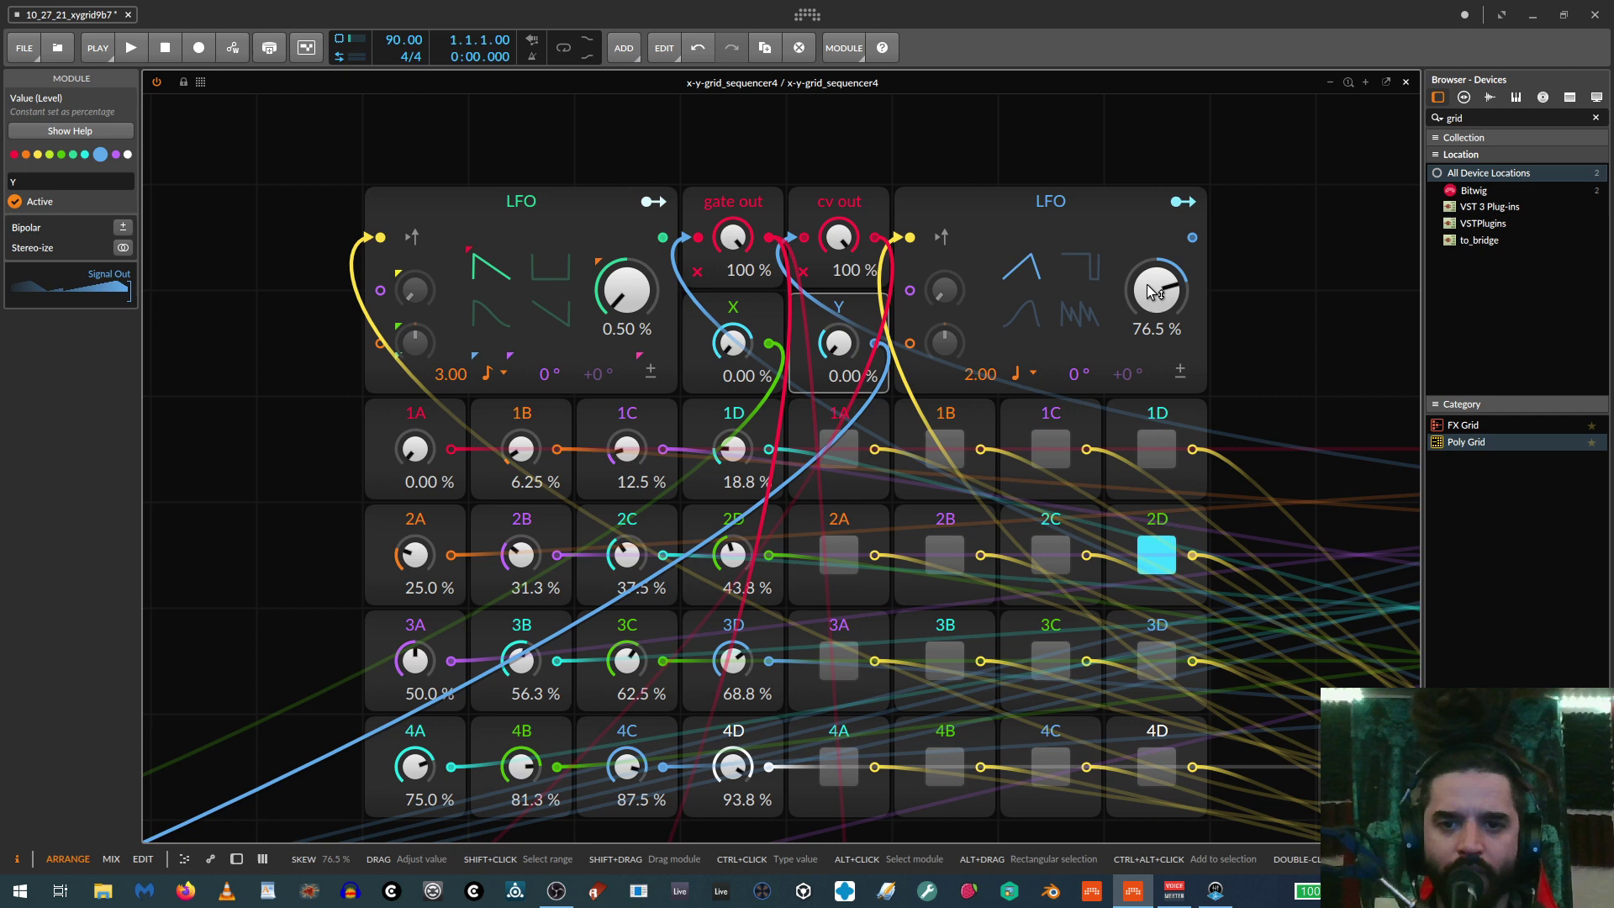
Try a skew of 100% on both LFOs, reduce the second LFO's skew to 88.5%, and set its rate to 2.00
left_click_drag(1163, 289, 1163, 249)
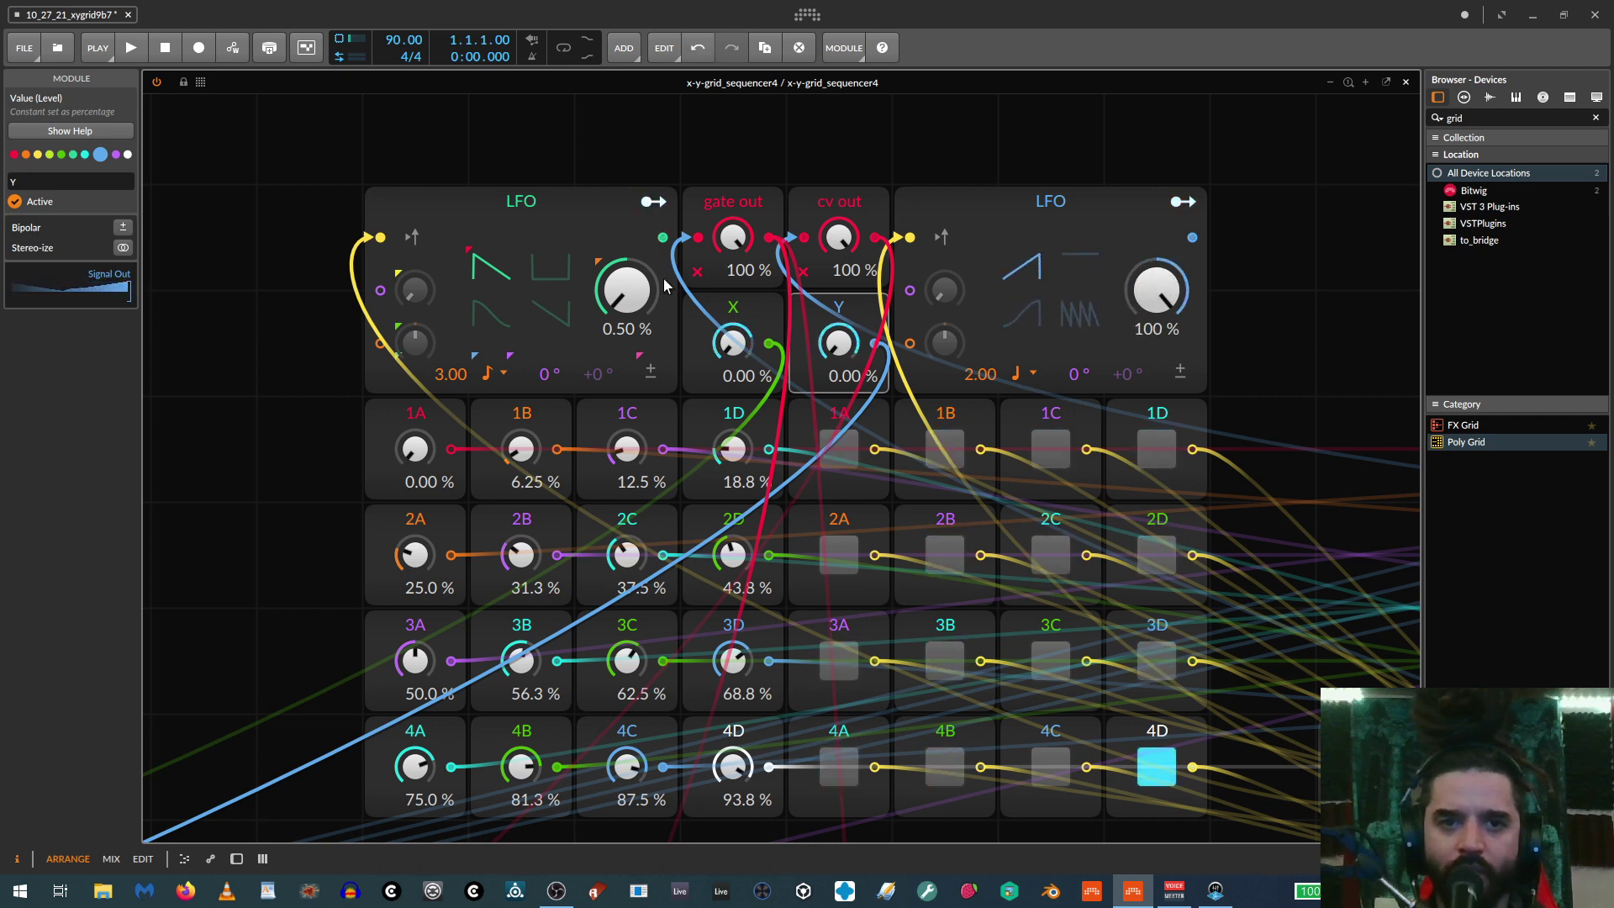
left_click_drag(627, 290, 627, 123)
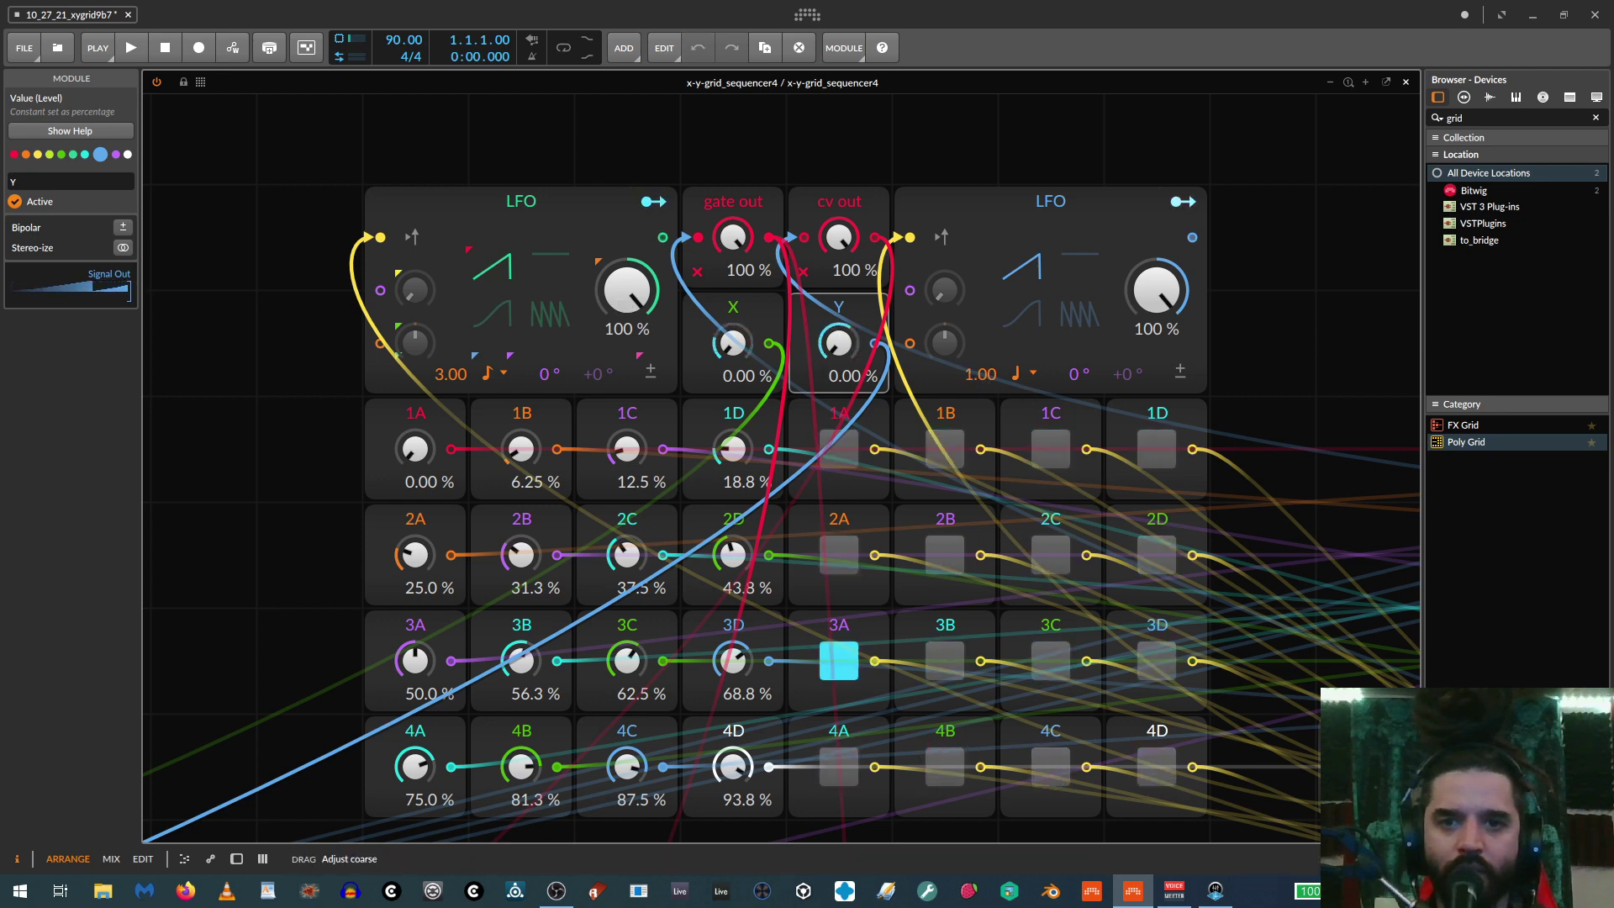
mouse_move(1157, 289)
left_mouse_down()
mouse_move(1157, 420)
mouse_move(1156, 307)
left_mouse_up()
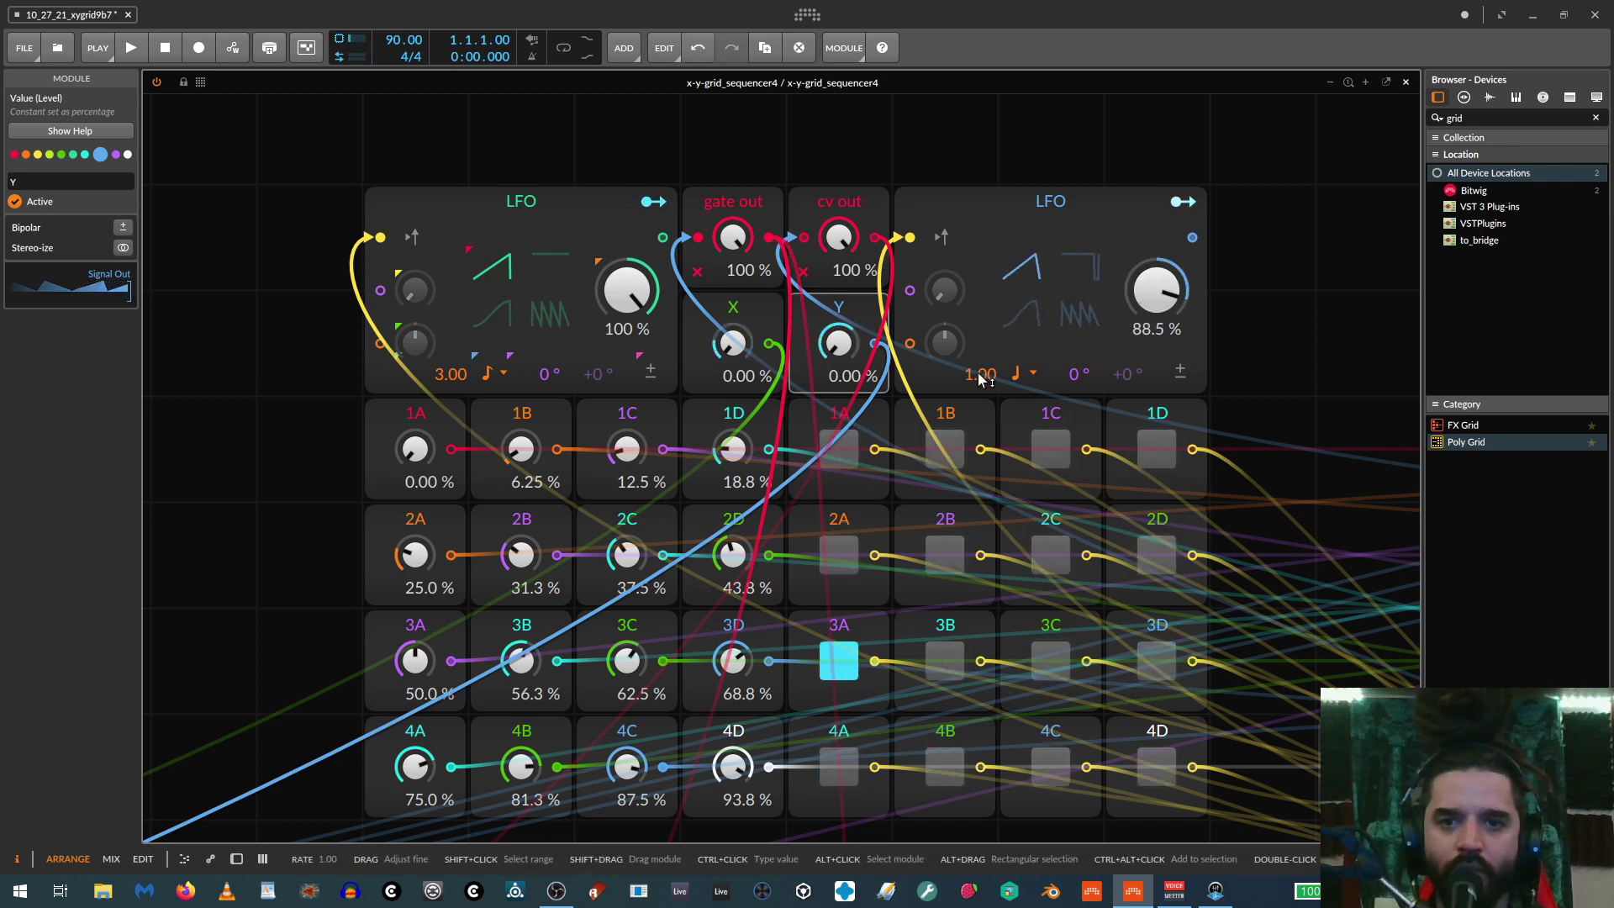
left_click_drag(980, 376, 980, 362)
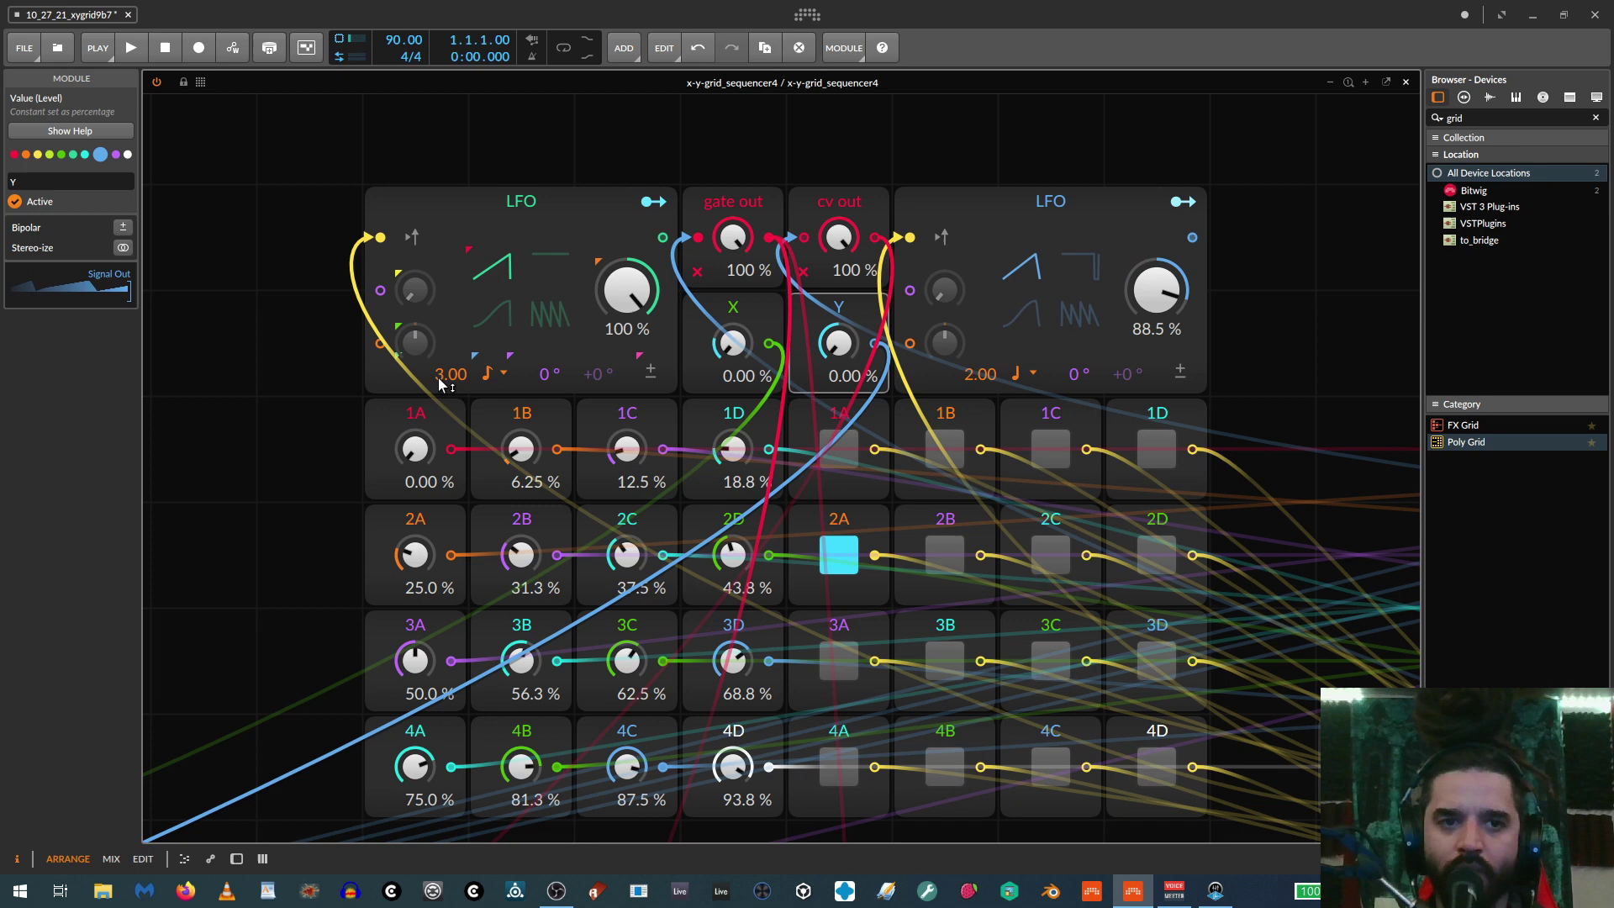
Set the first LFO's rate to 3.89 and skew to 0%, and the second LFO's skew to 39%
left_click_drag(444, 376, 451, 444)
left_click_drag(622, 304, 622, 406)
left_click_drag(1156, 293, 1157, 328)
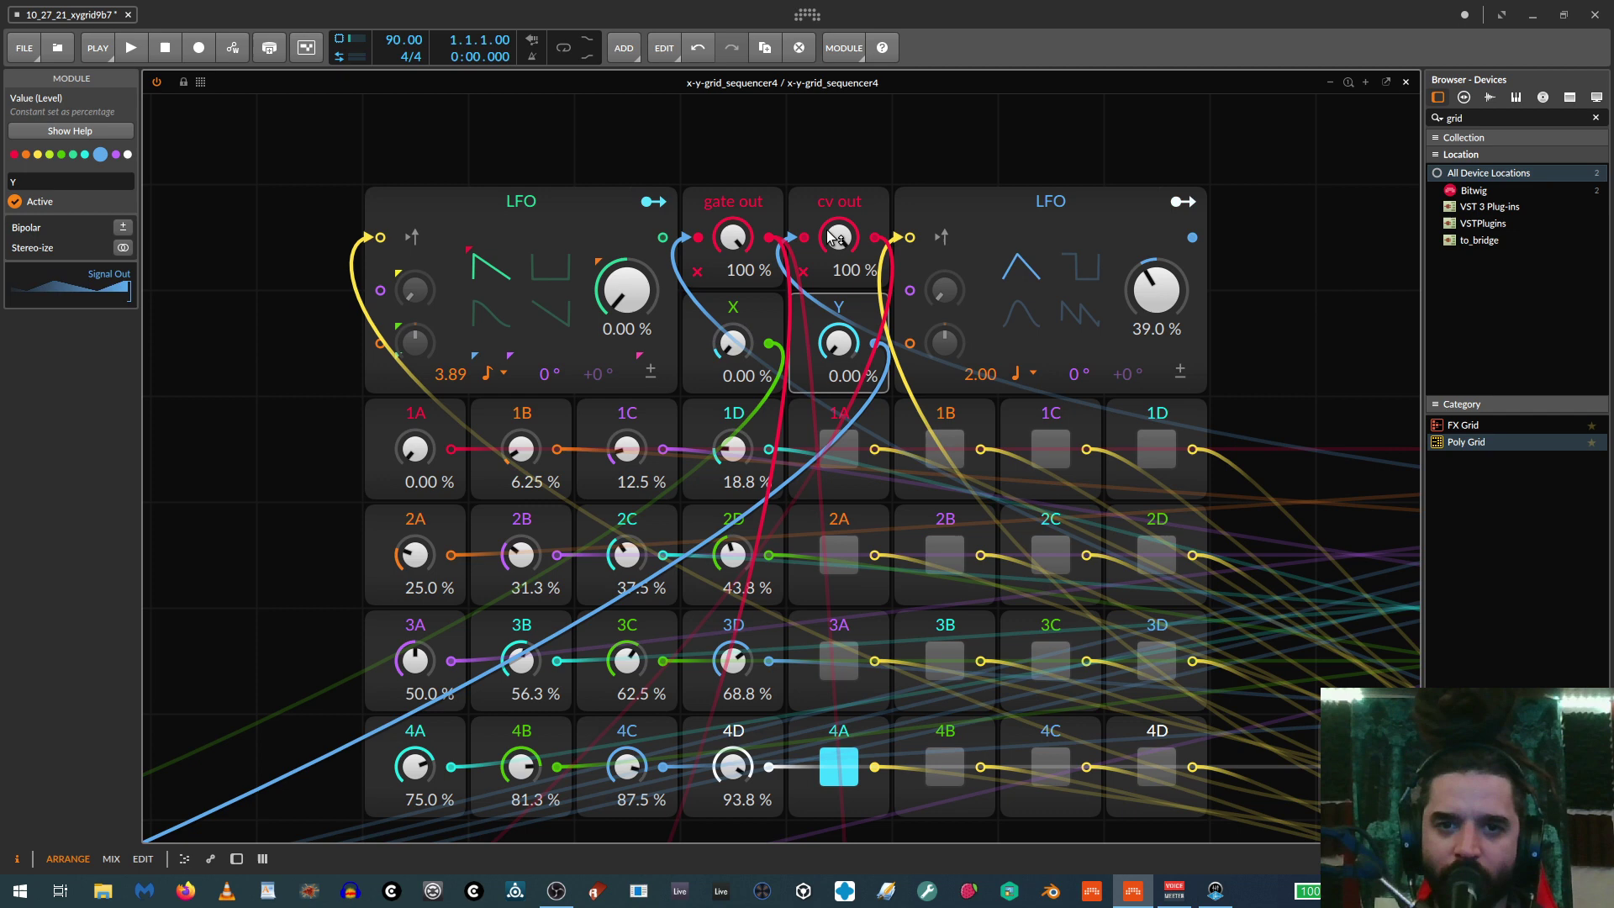
Deactivate both LFO modules
left_click(980, 200)
key("alt+a")
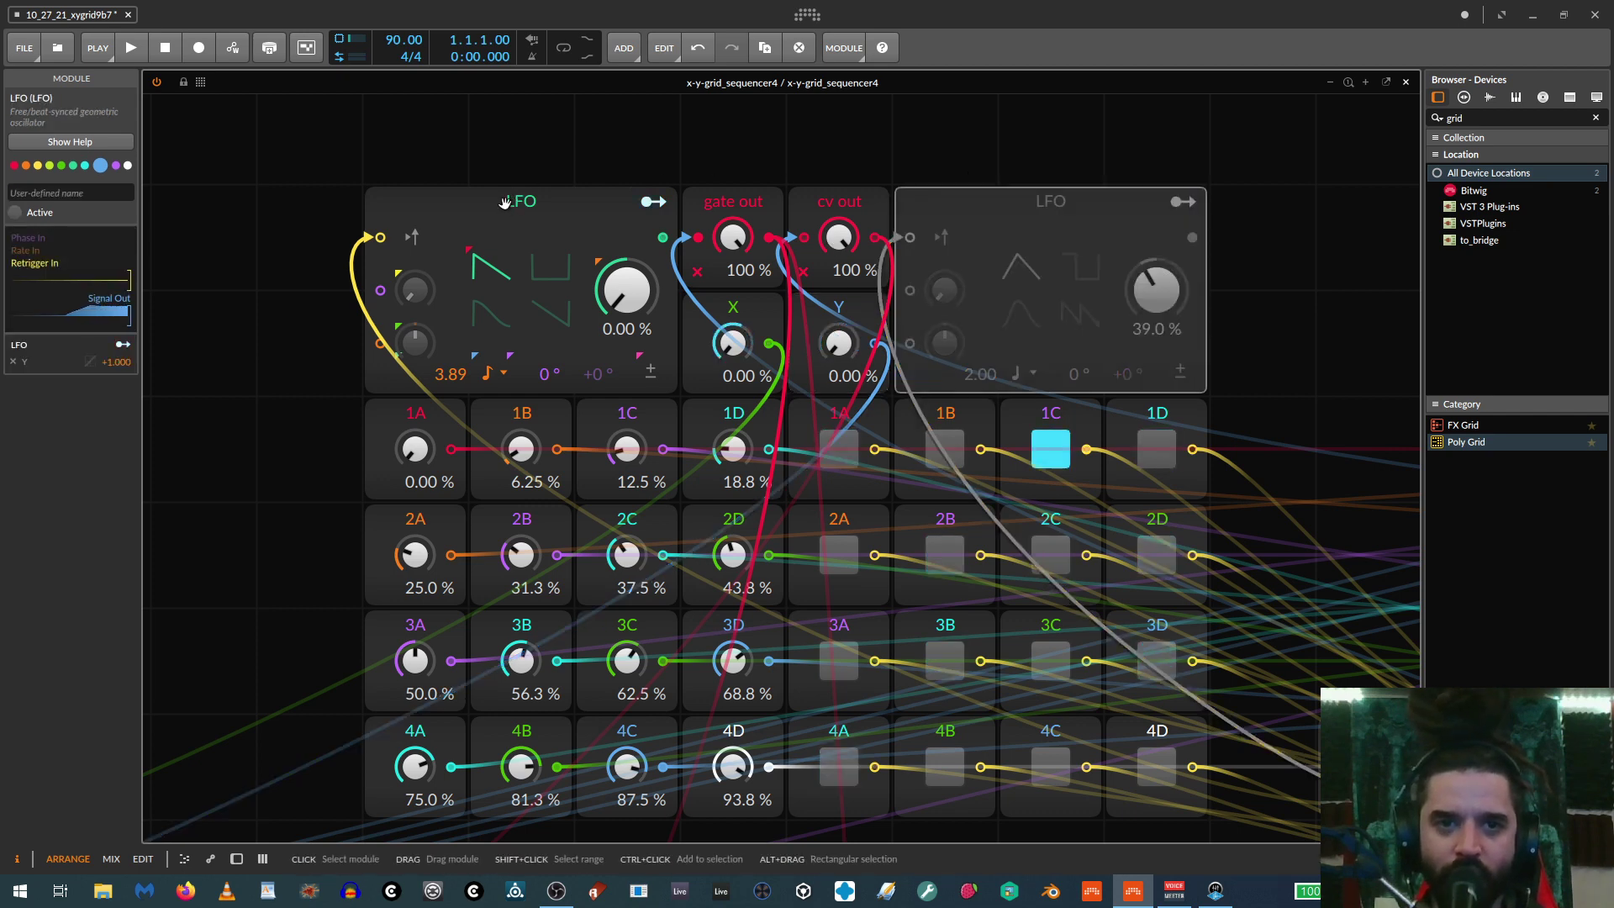
left_click(509, 204)
key("alt+a")
Sweep the X and Y values by hand through the grid cells, ending with X at 56% and Y at 15%
mouse_move(733, 342)
left_mouse_down()
mouse_move(733, 269)
mouse_move(733, 322)
left_mouse_up()
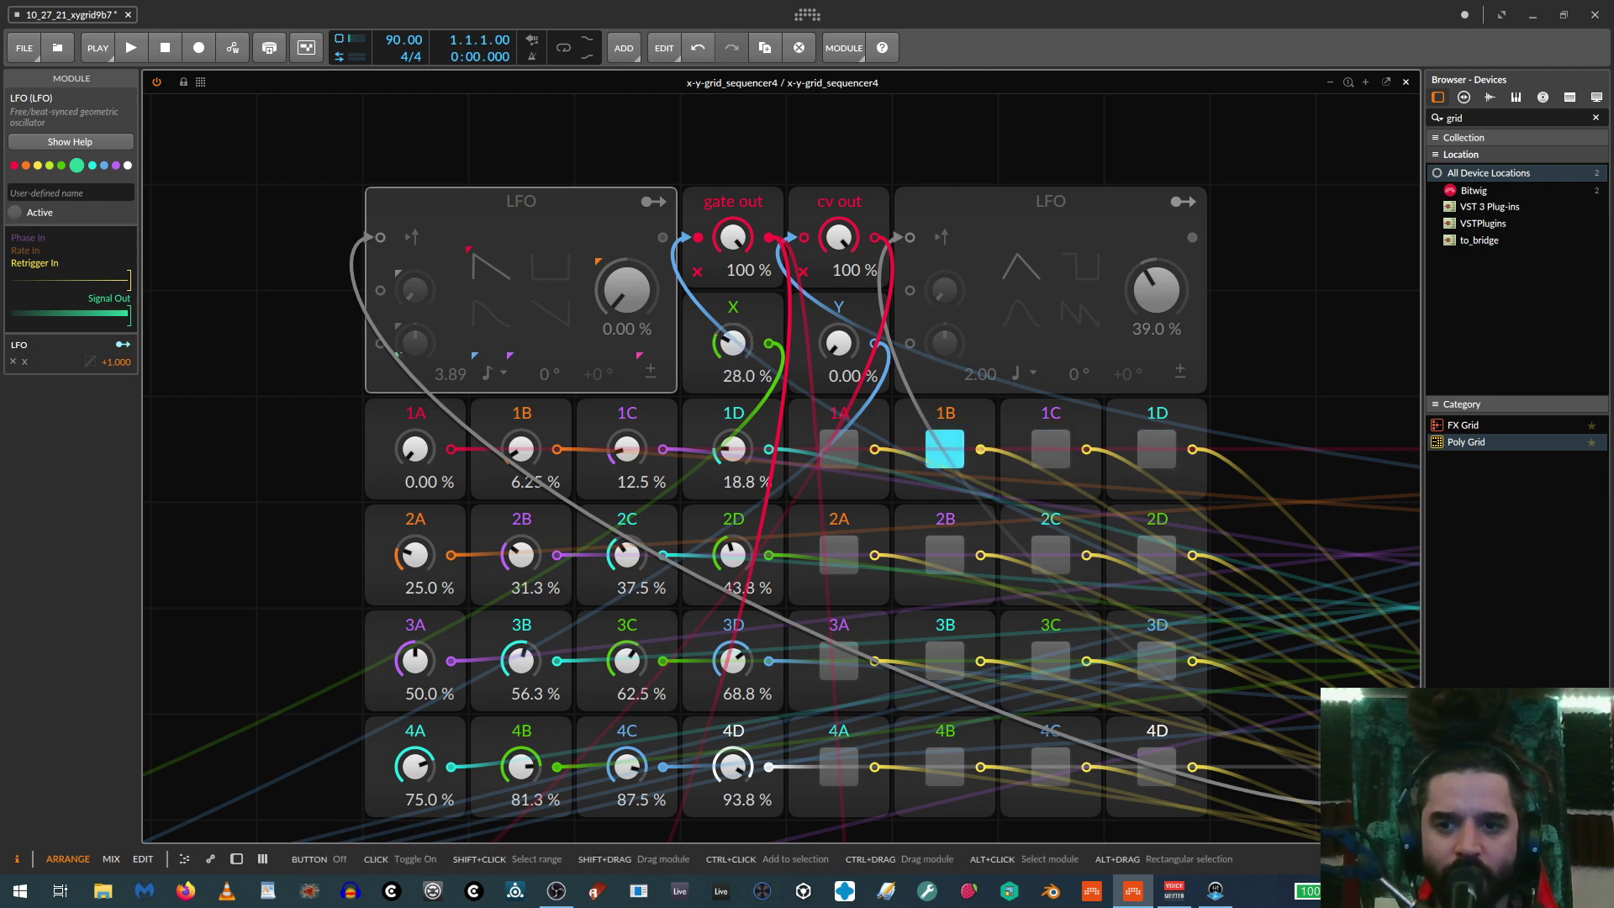
mouse_move(733, 343)
left_mouse_down()
mouse_move(733, 367)
mouse_move(733, 292)
mouse_move(733, 365)
mouse_move(733, 293)
mouse_move(732, 337)
left_mouse_up()
left_click_drag(862, 334, 861, 267)
left_click_drag(731, 344, 732, 277)
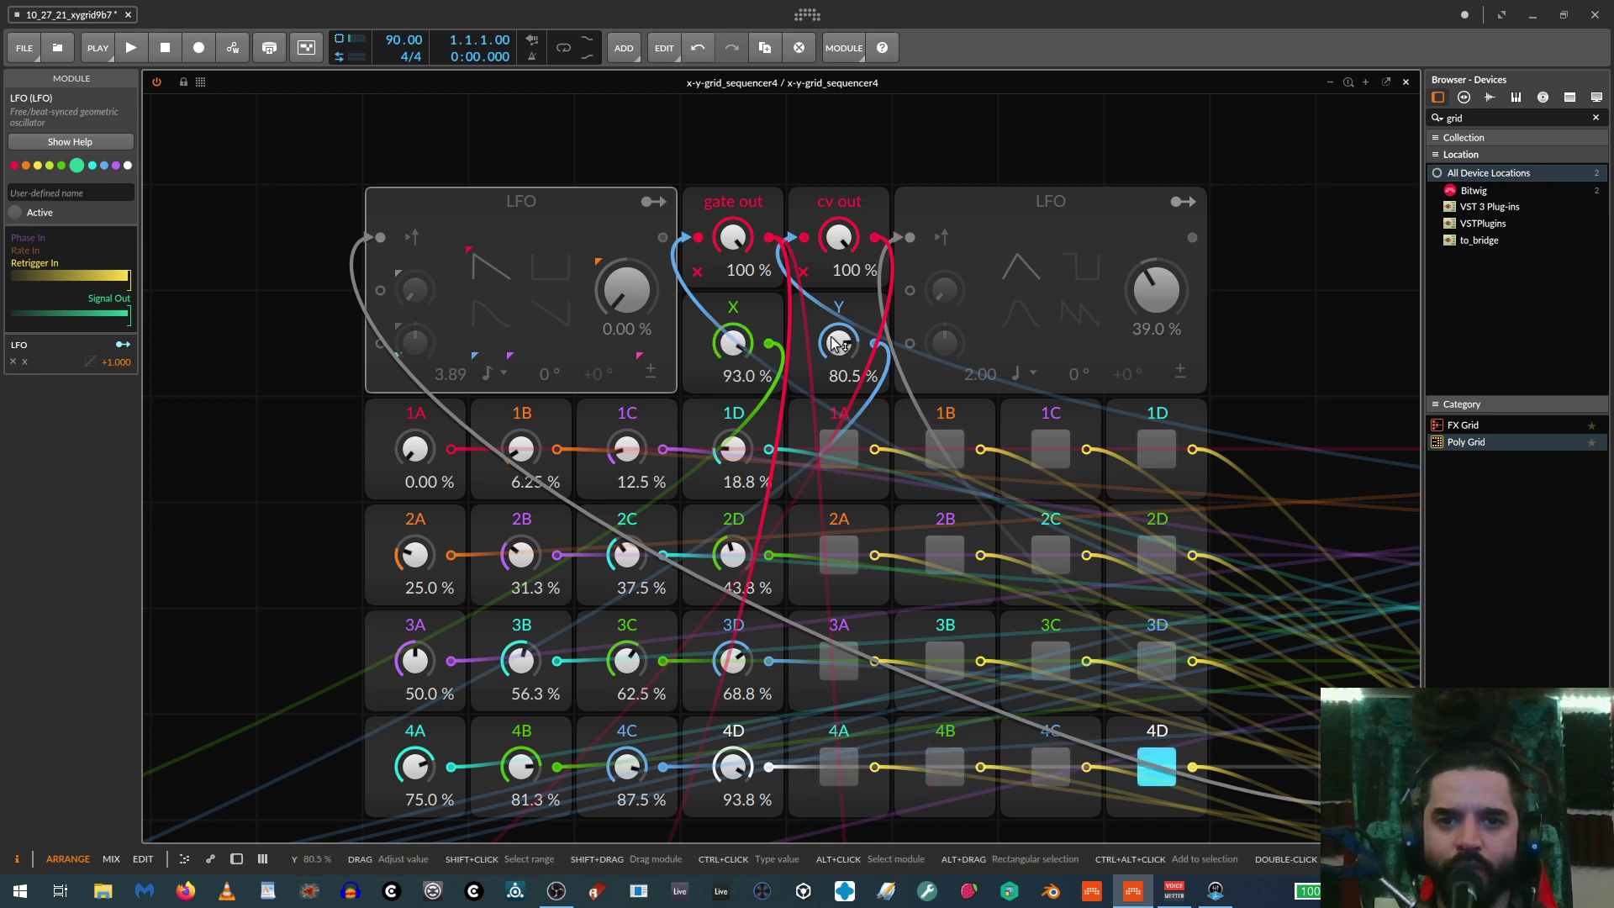
left_click_drag(838, 342, 838, 383)
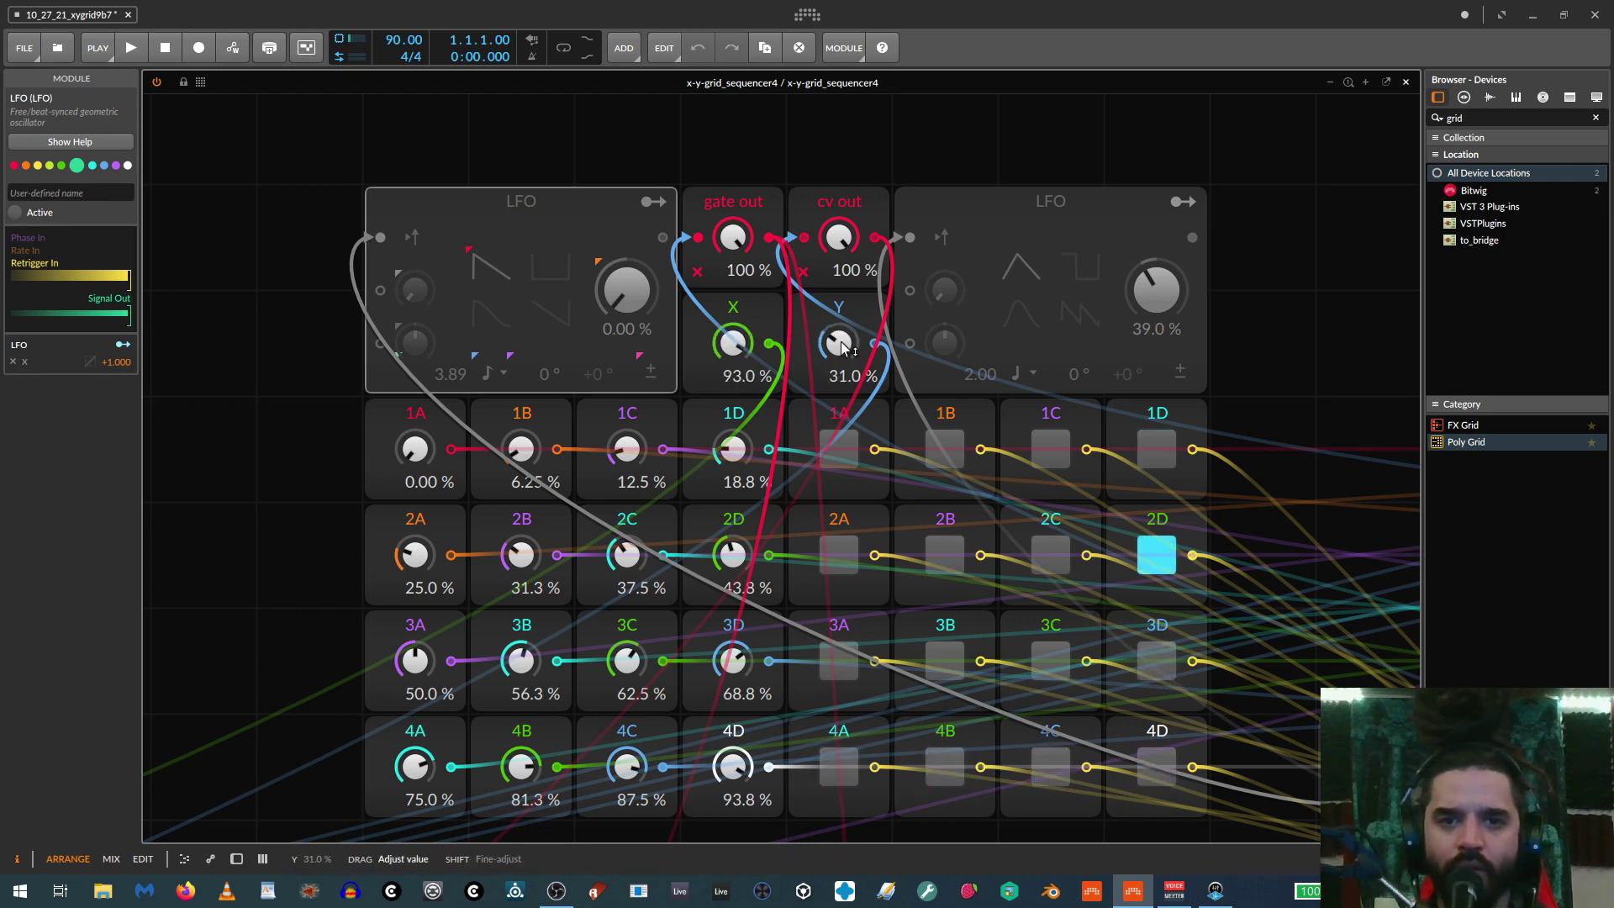
left_click_drag(731, 342, 732, 378)
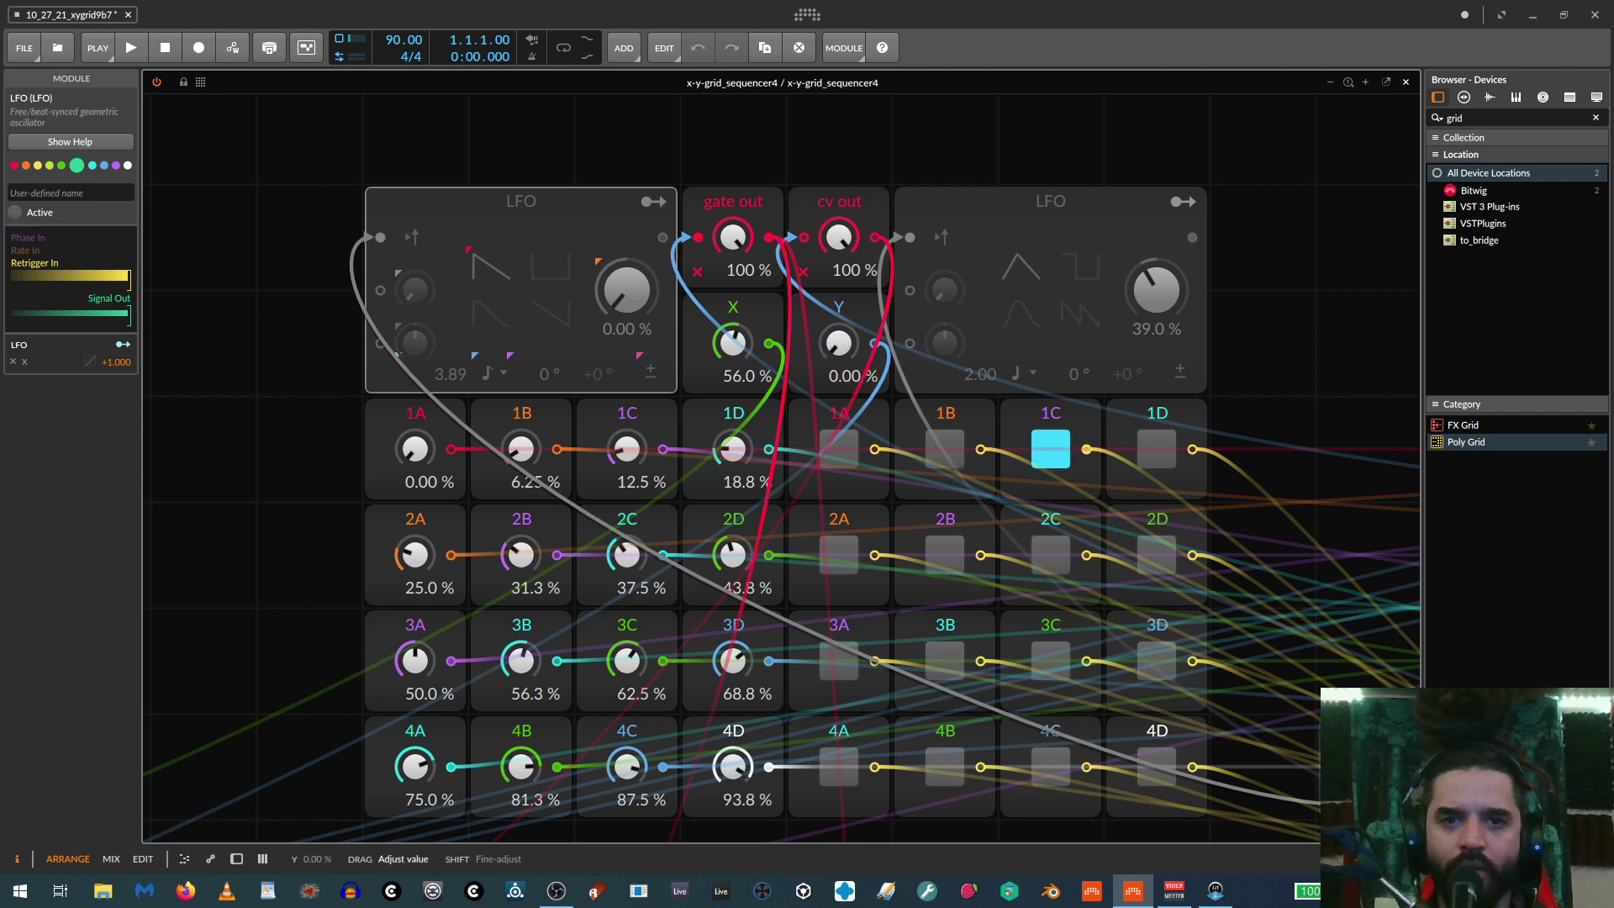
mouse_move(837, 342)
left_mouse_down()
mouse_move(838, 305)
mouse_move(838, 355)
left_mouse_up()
Inspect the gate out and cv out attenuators and the 1D and 2C step buttons with their cables
left_click(733, 203)
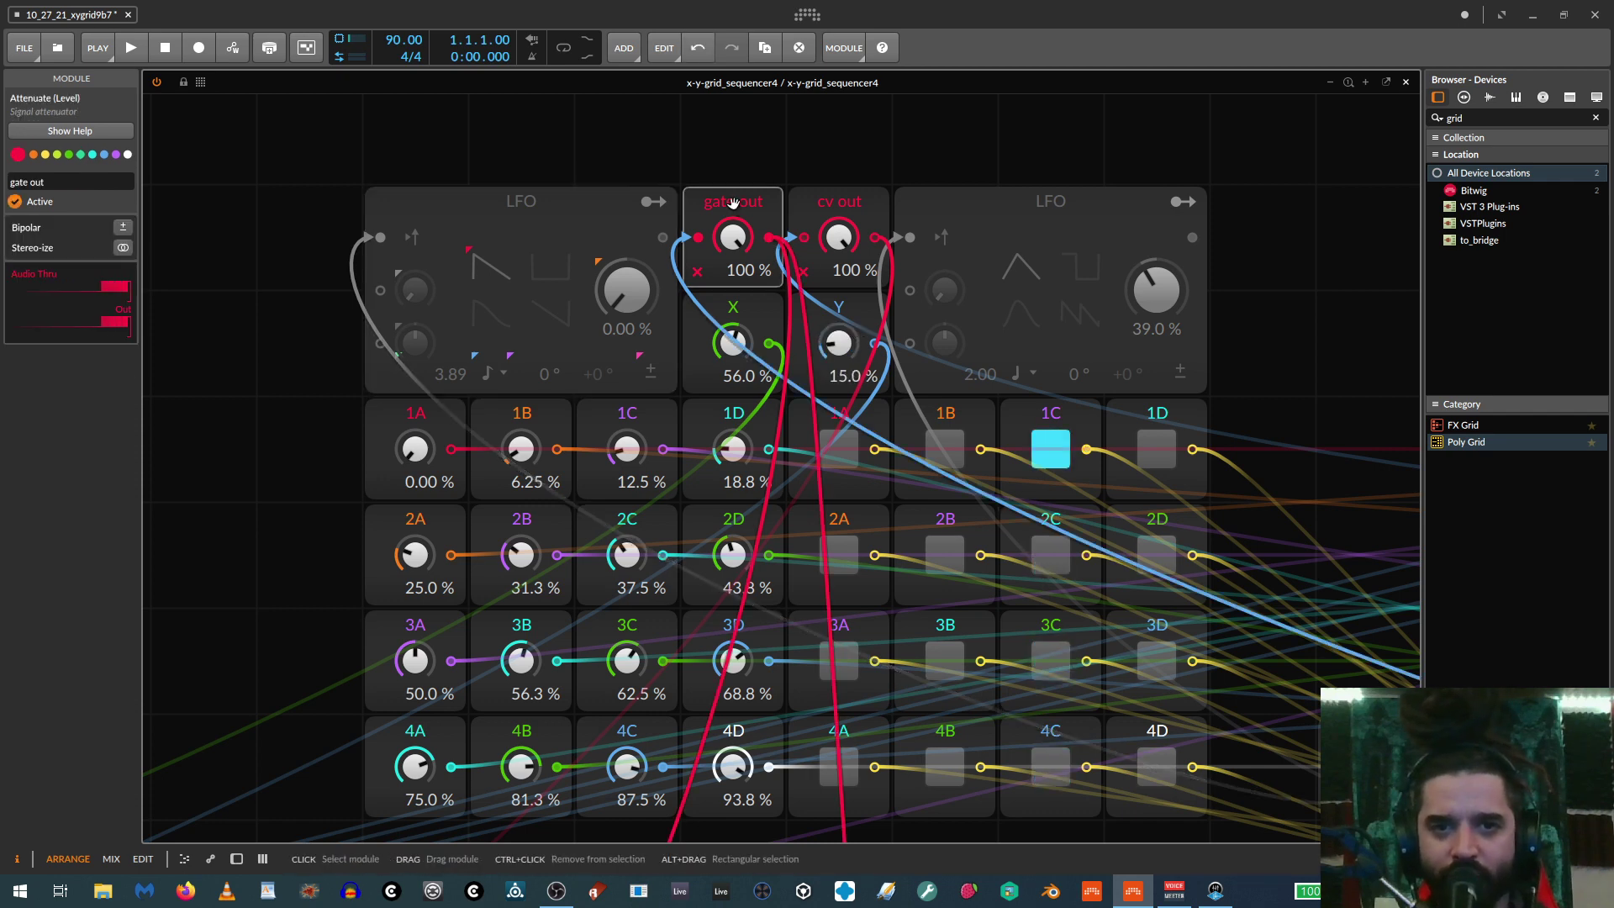
left_click(1134, 402)
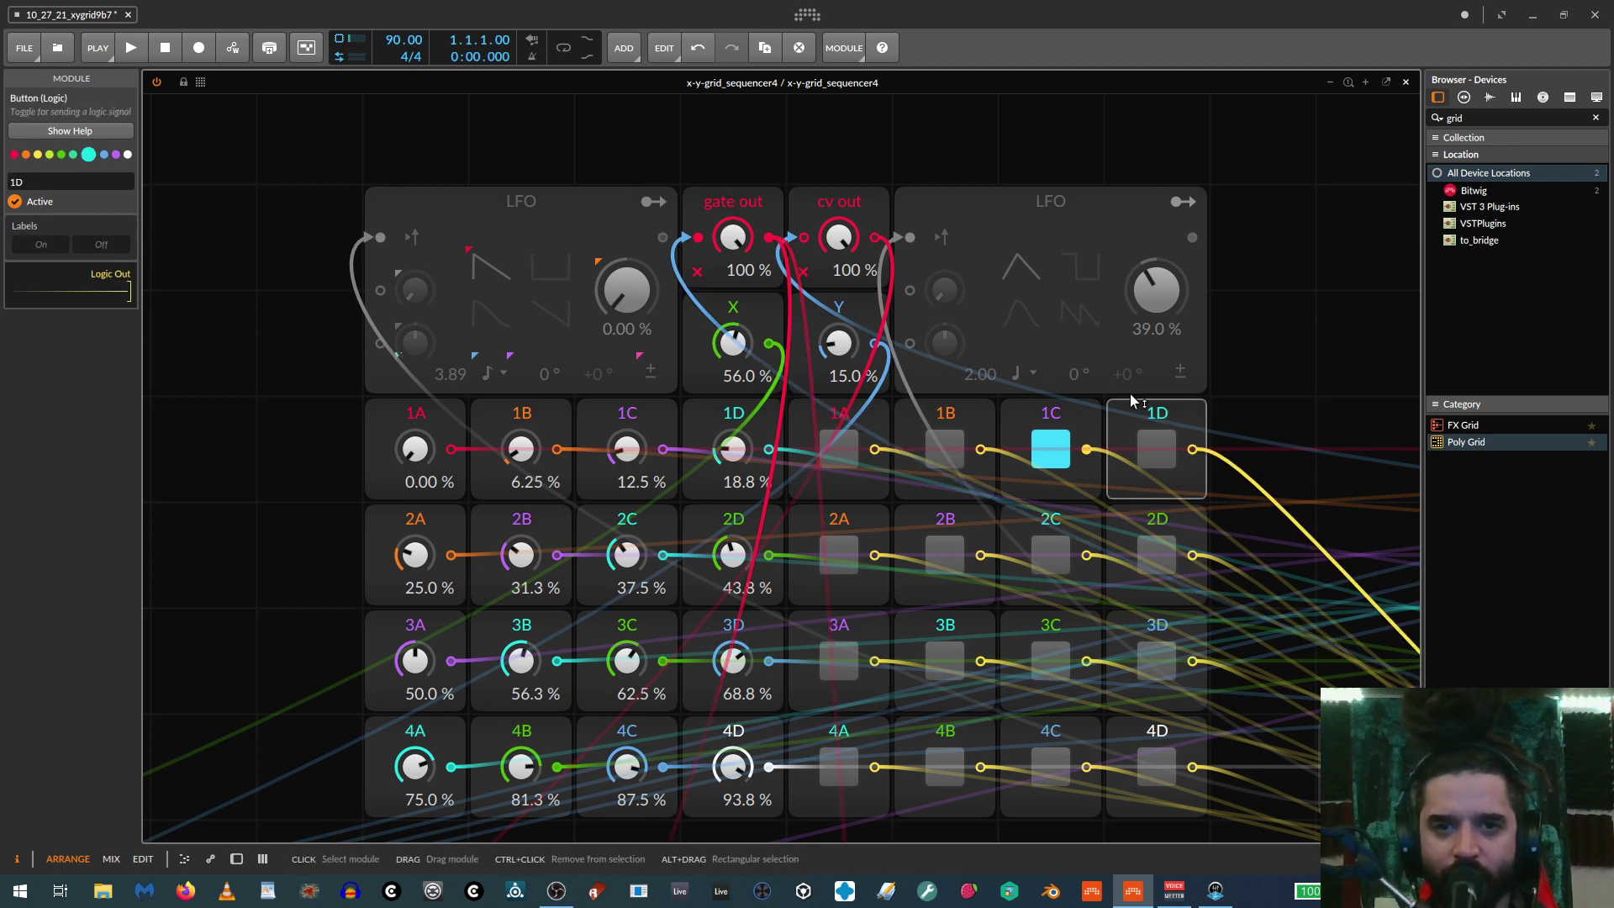
left_click(849, 202)
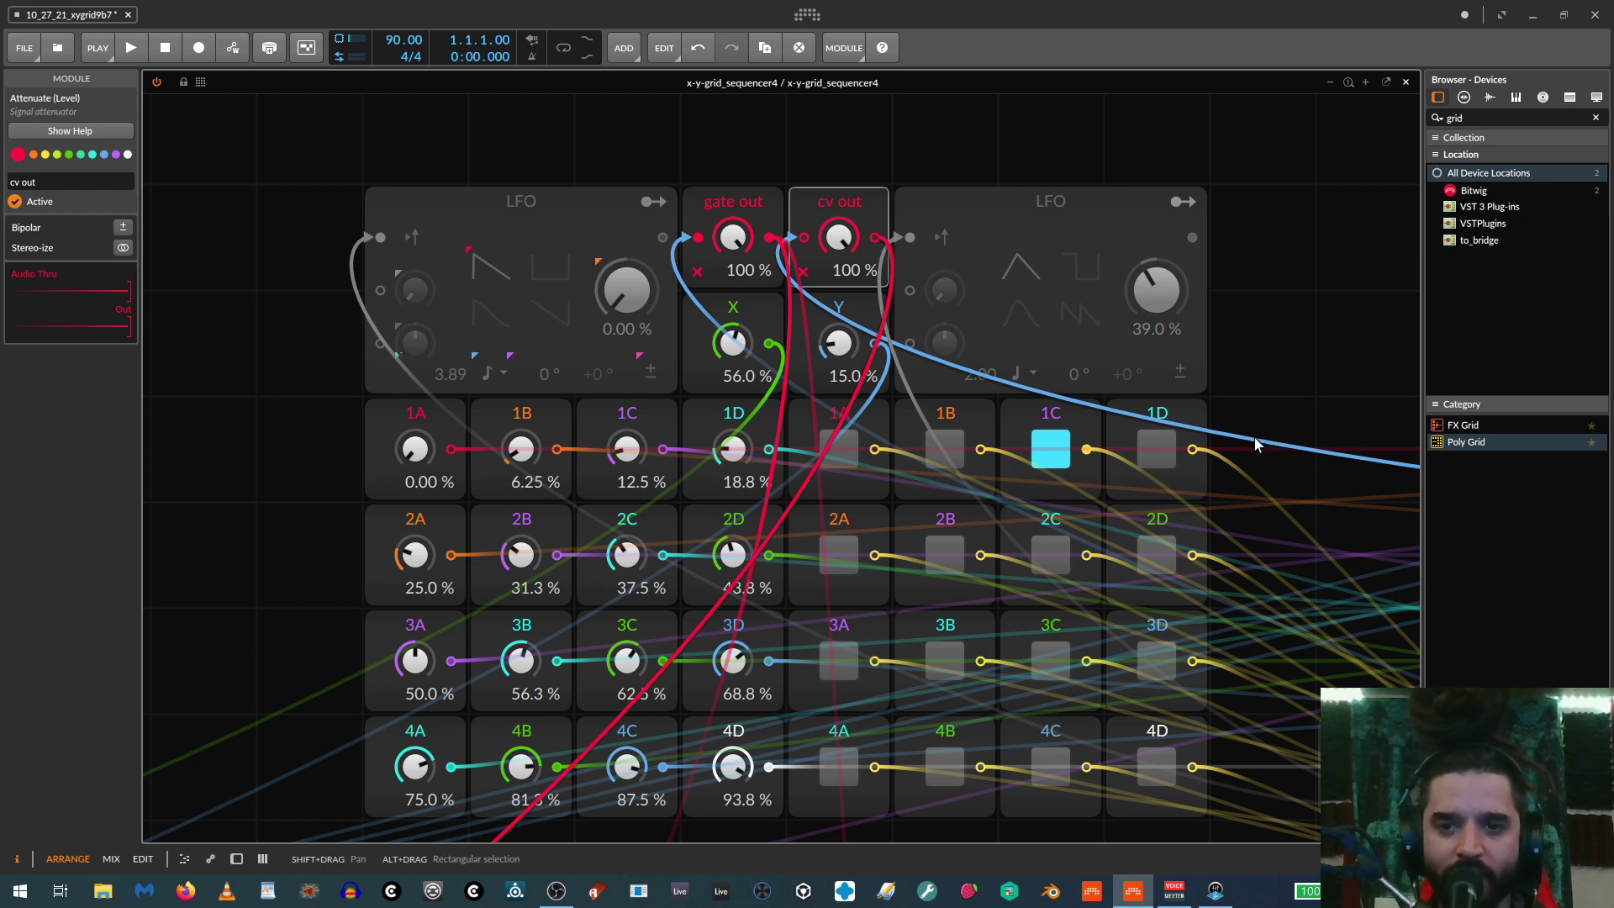
left_click(1051, 528)
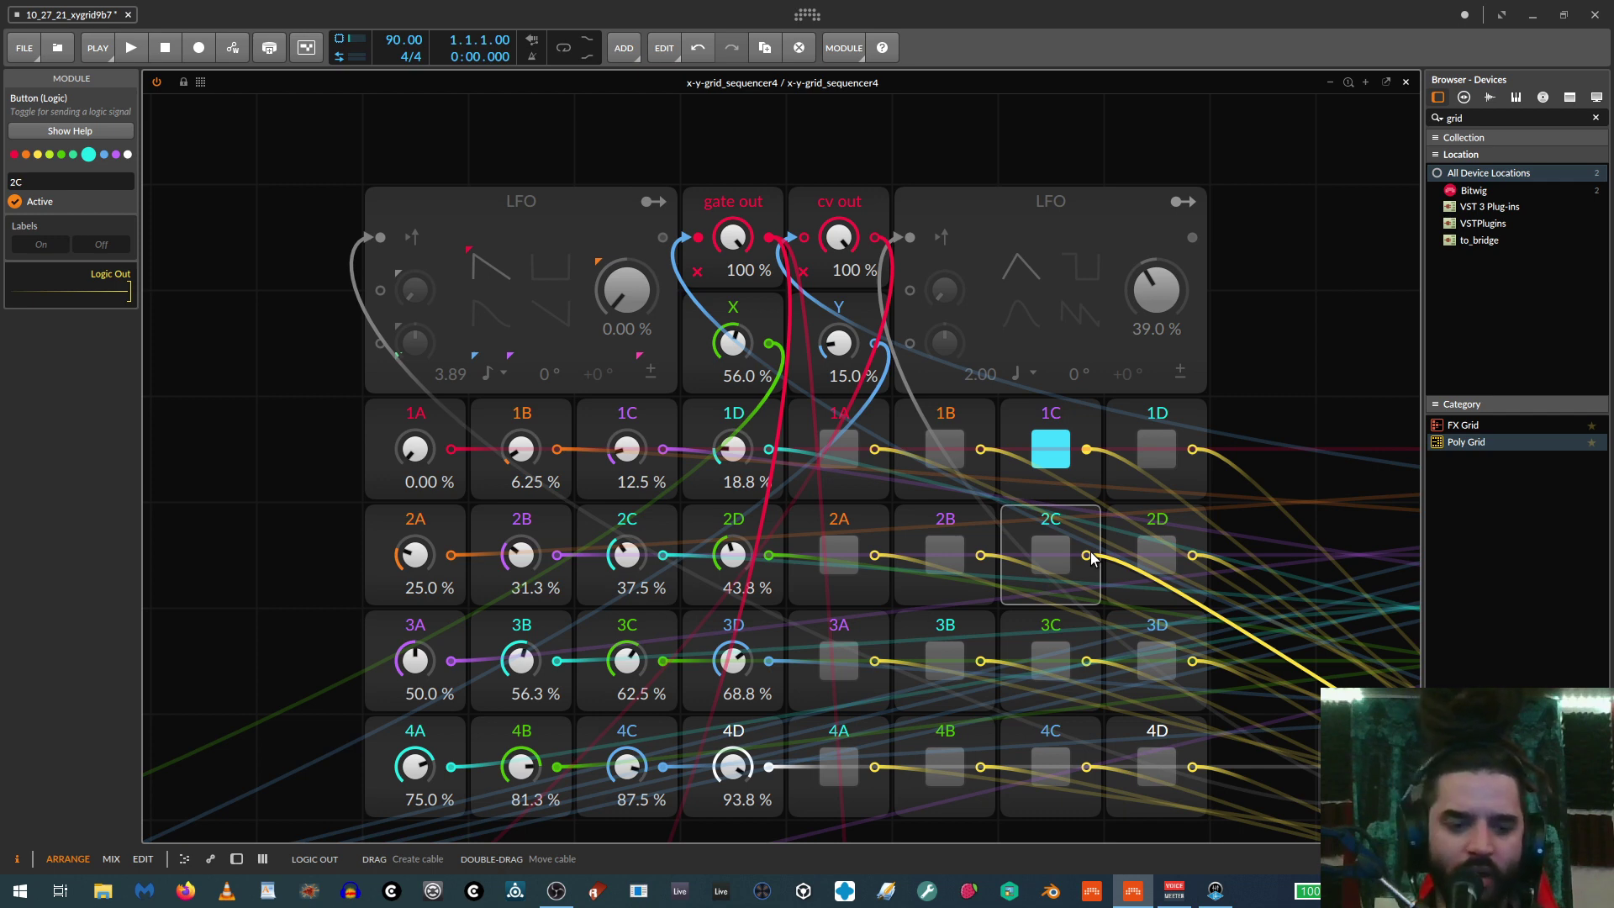
Trace the step buttons' cables to the lower bank of Merge modules and inspect its column and final merges
scroll(1053, 508, "down", 5)
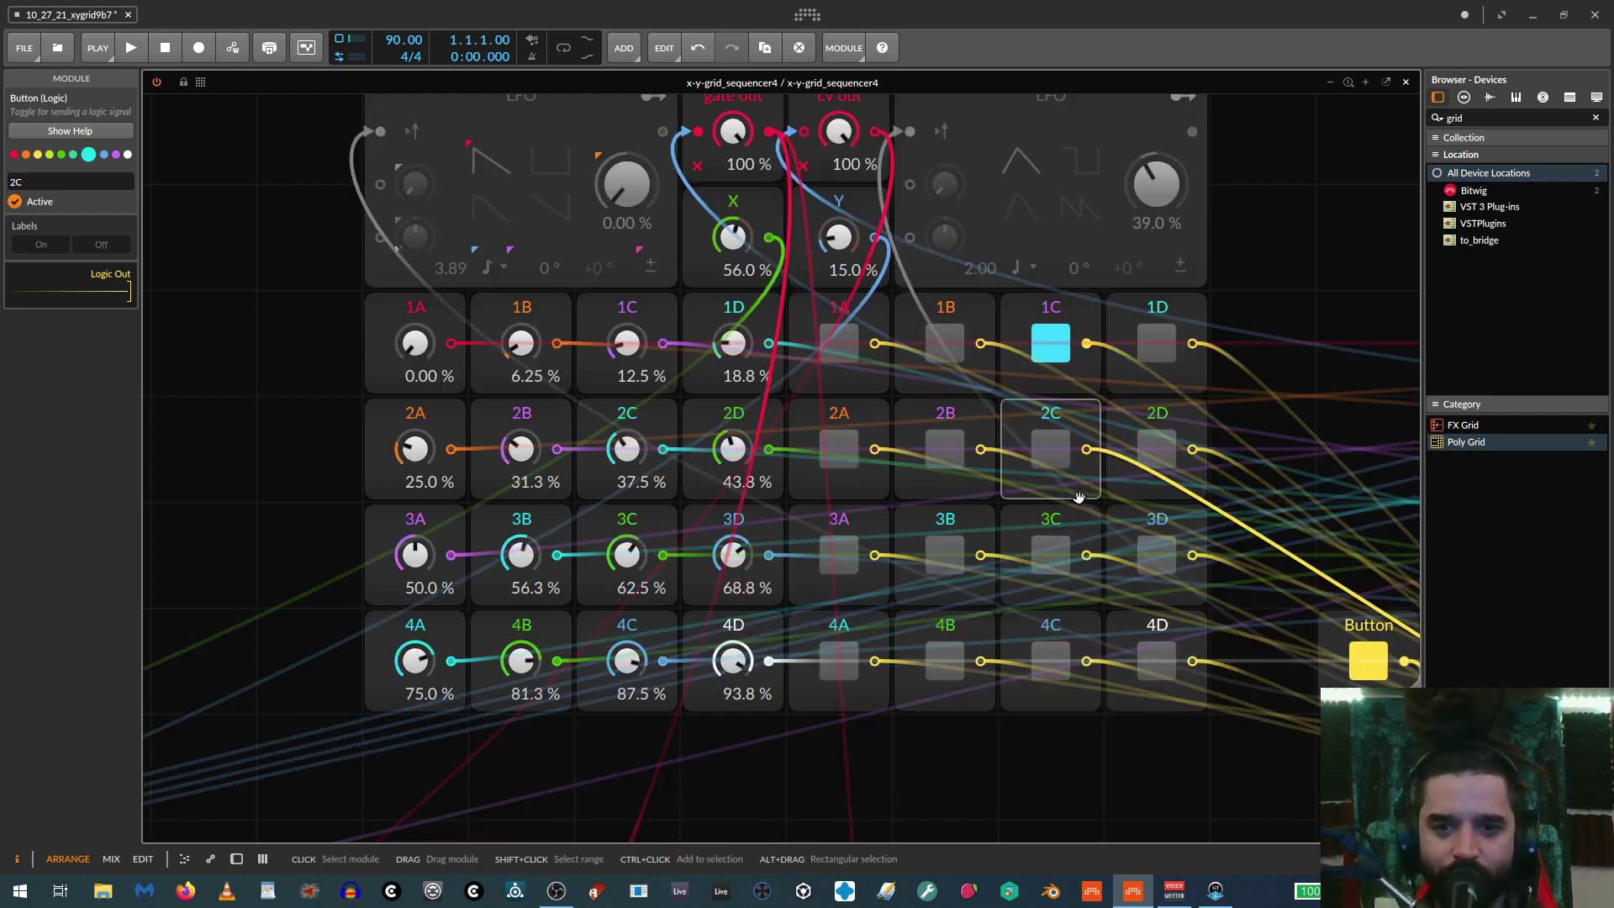
scroll(1067, 501, "down", 3)
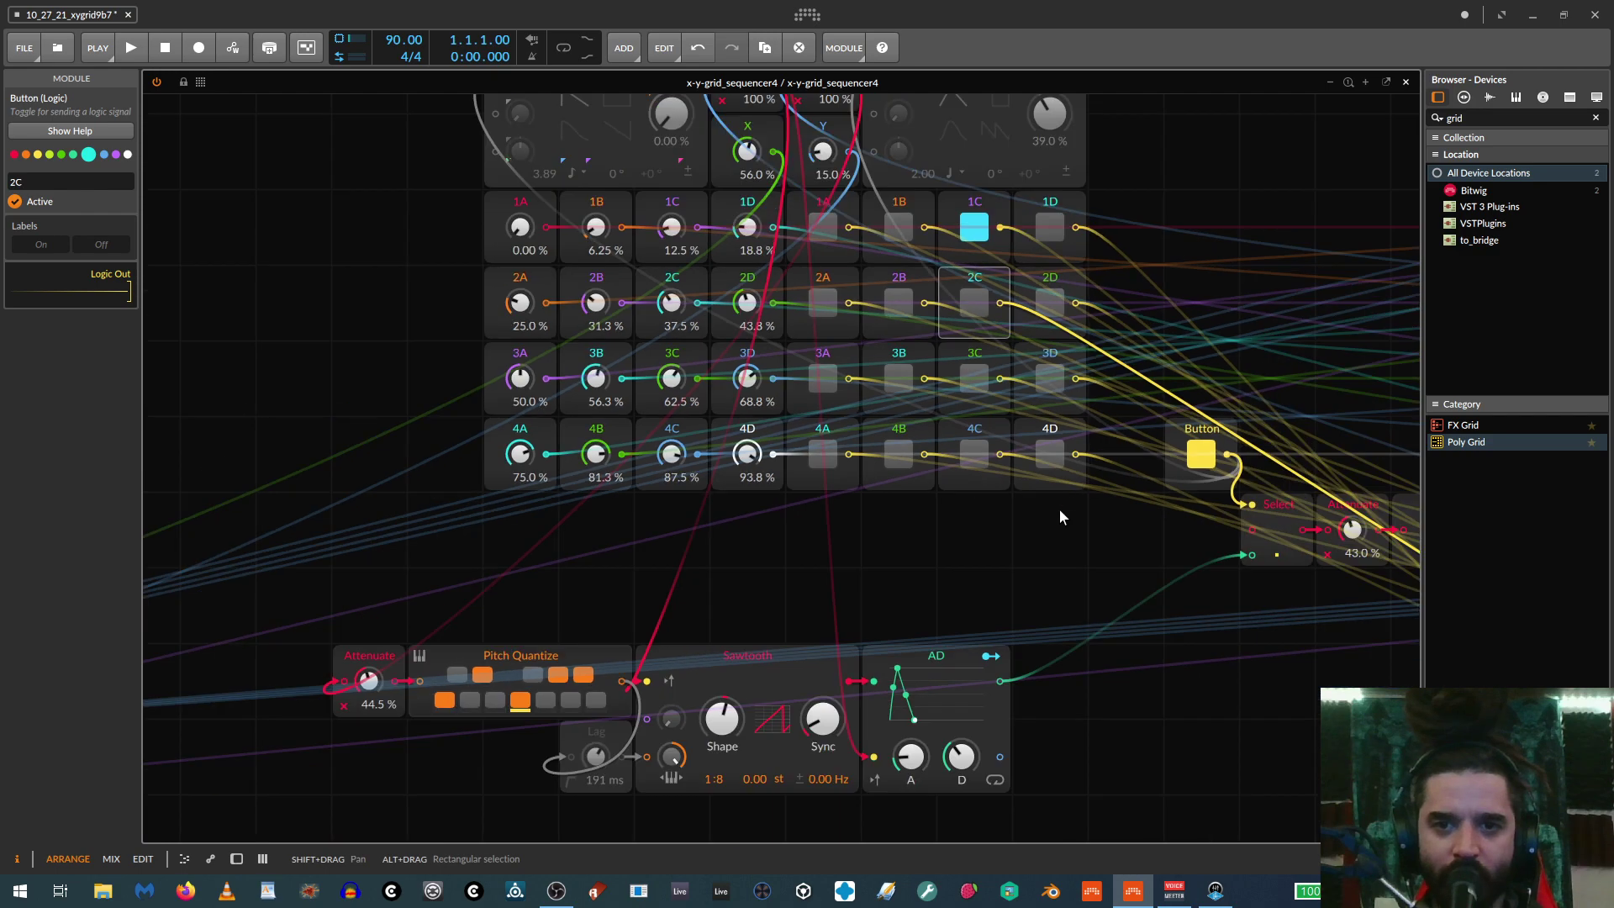
scroll(1060, 517, "down", 2)
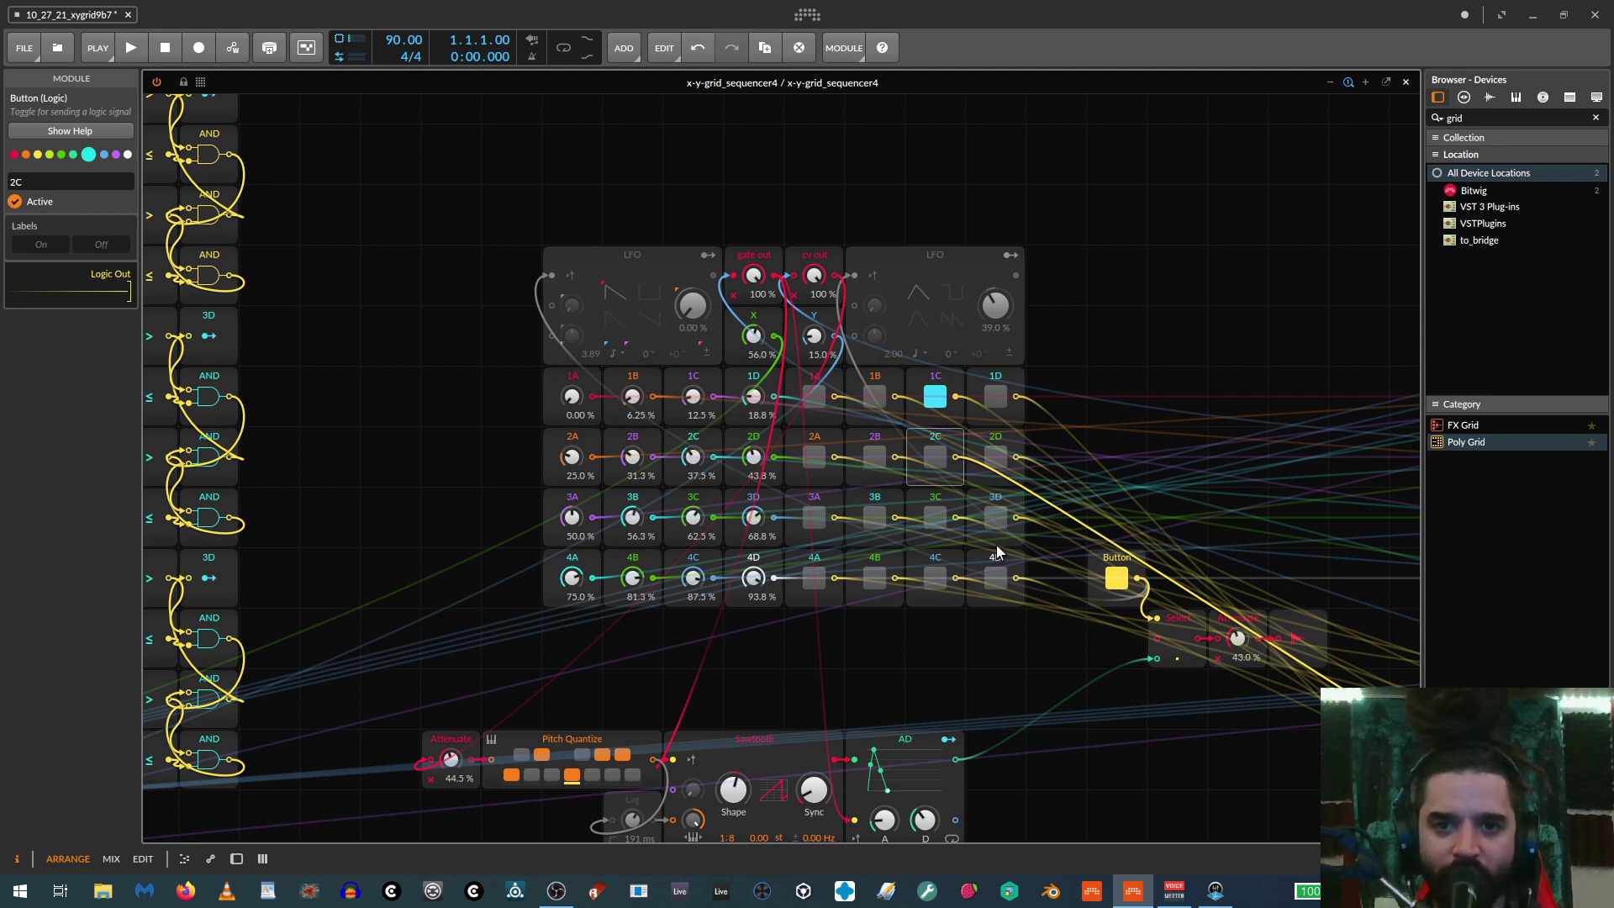
left_click_drag(1039, 648, 854, 582)
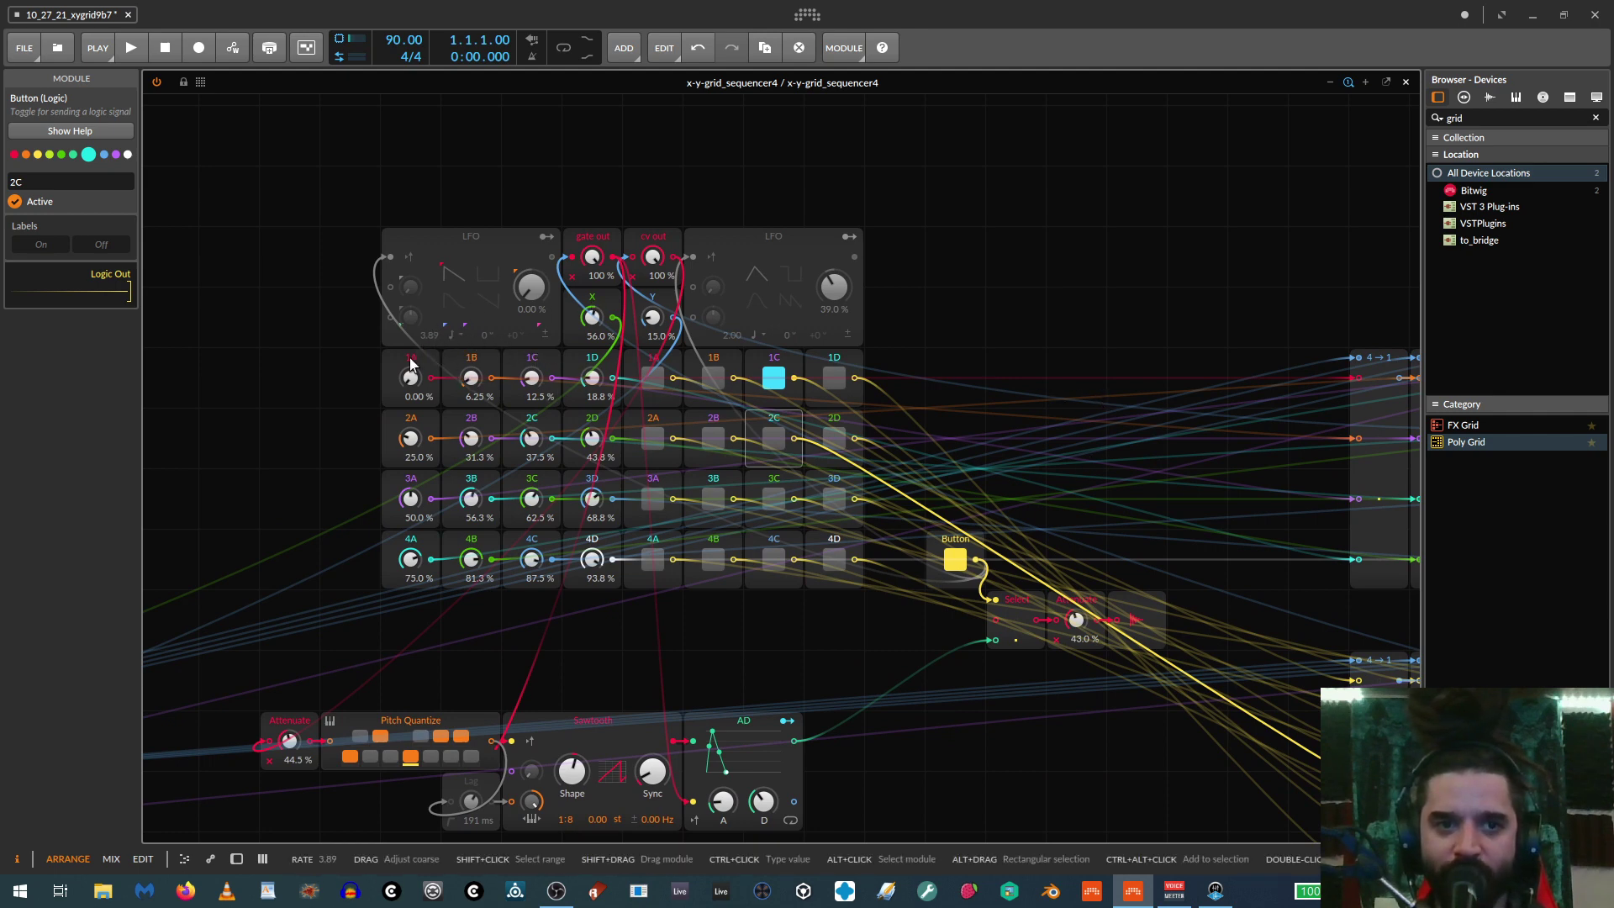
left_click_drag(1082, 423, 569, 261)
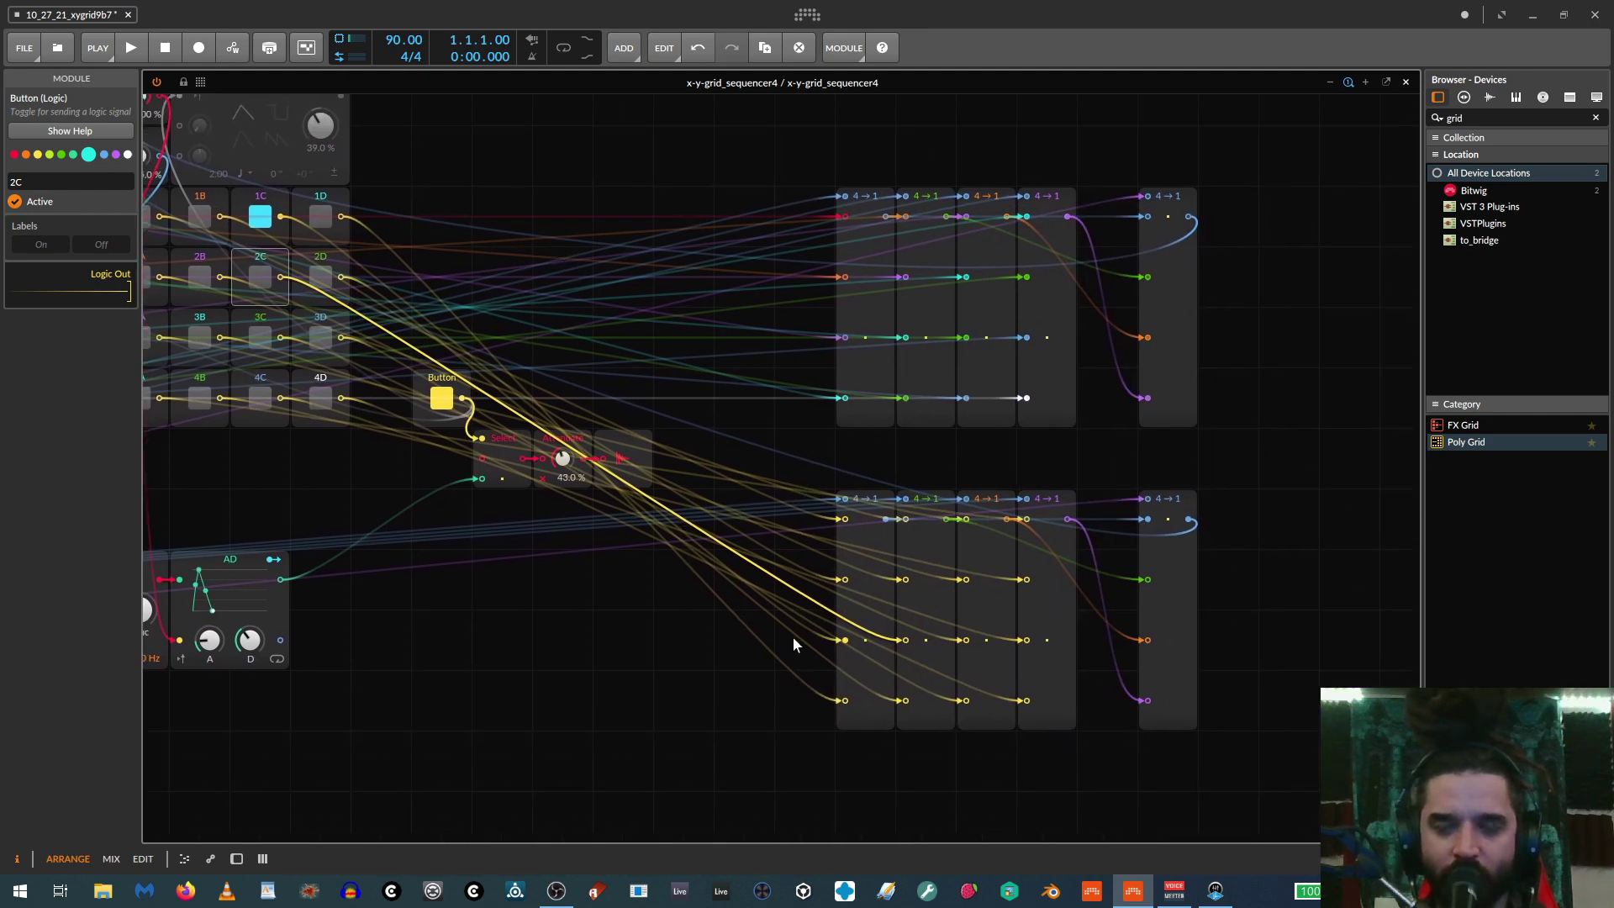
left_click(865, 501)
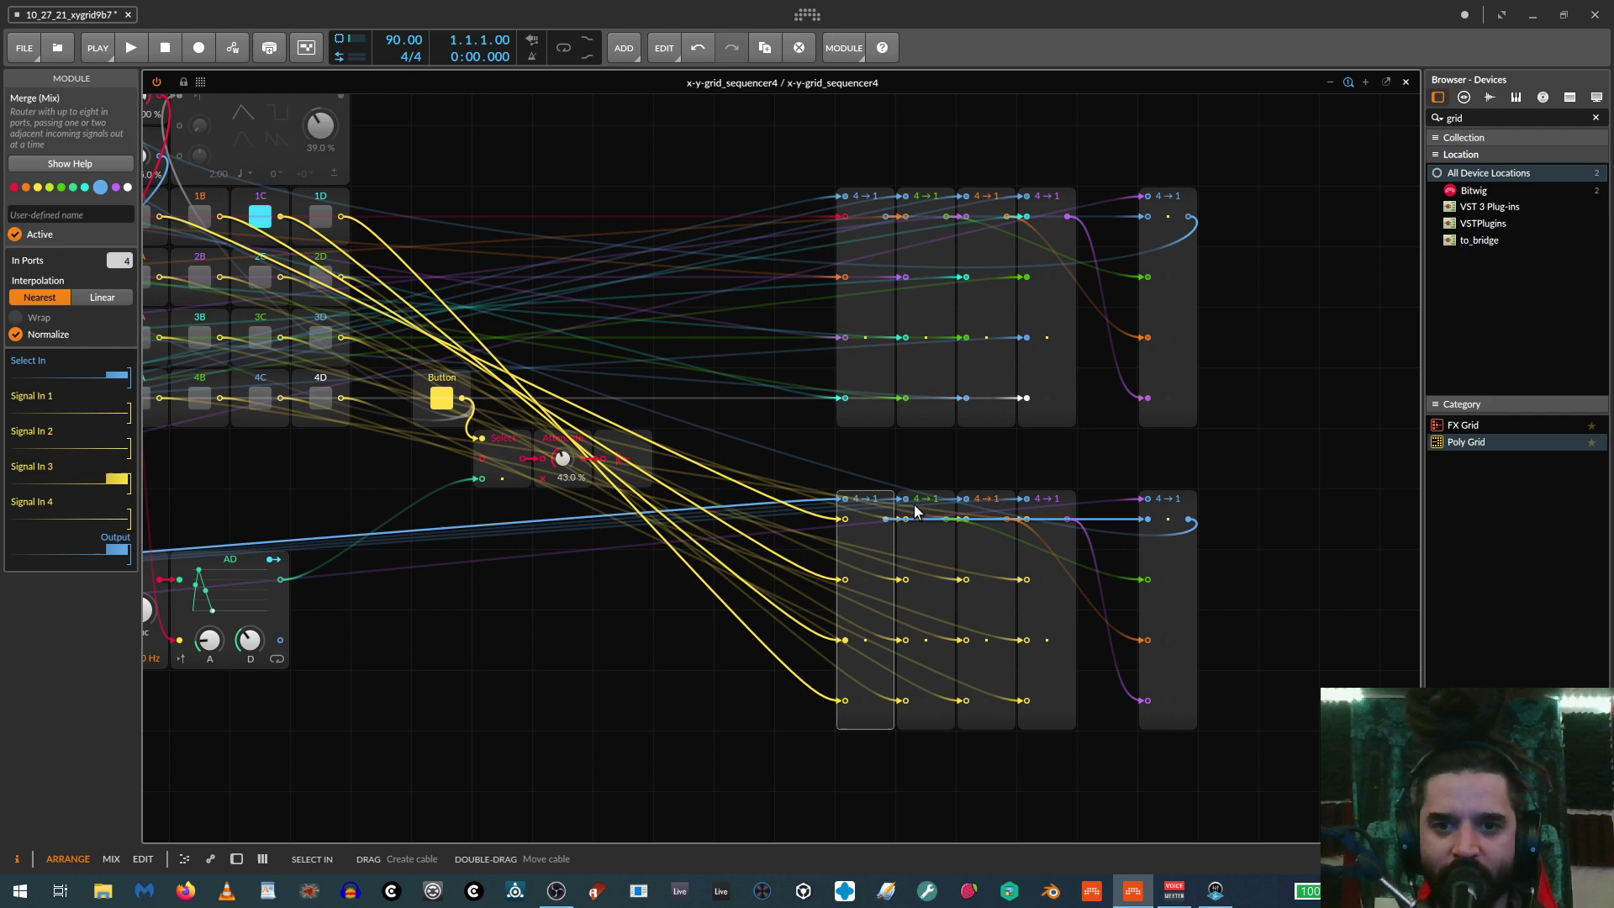
left_click(988, 502)
left_click(1181, 502)
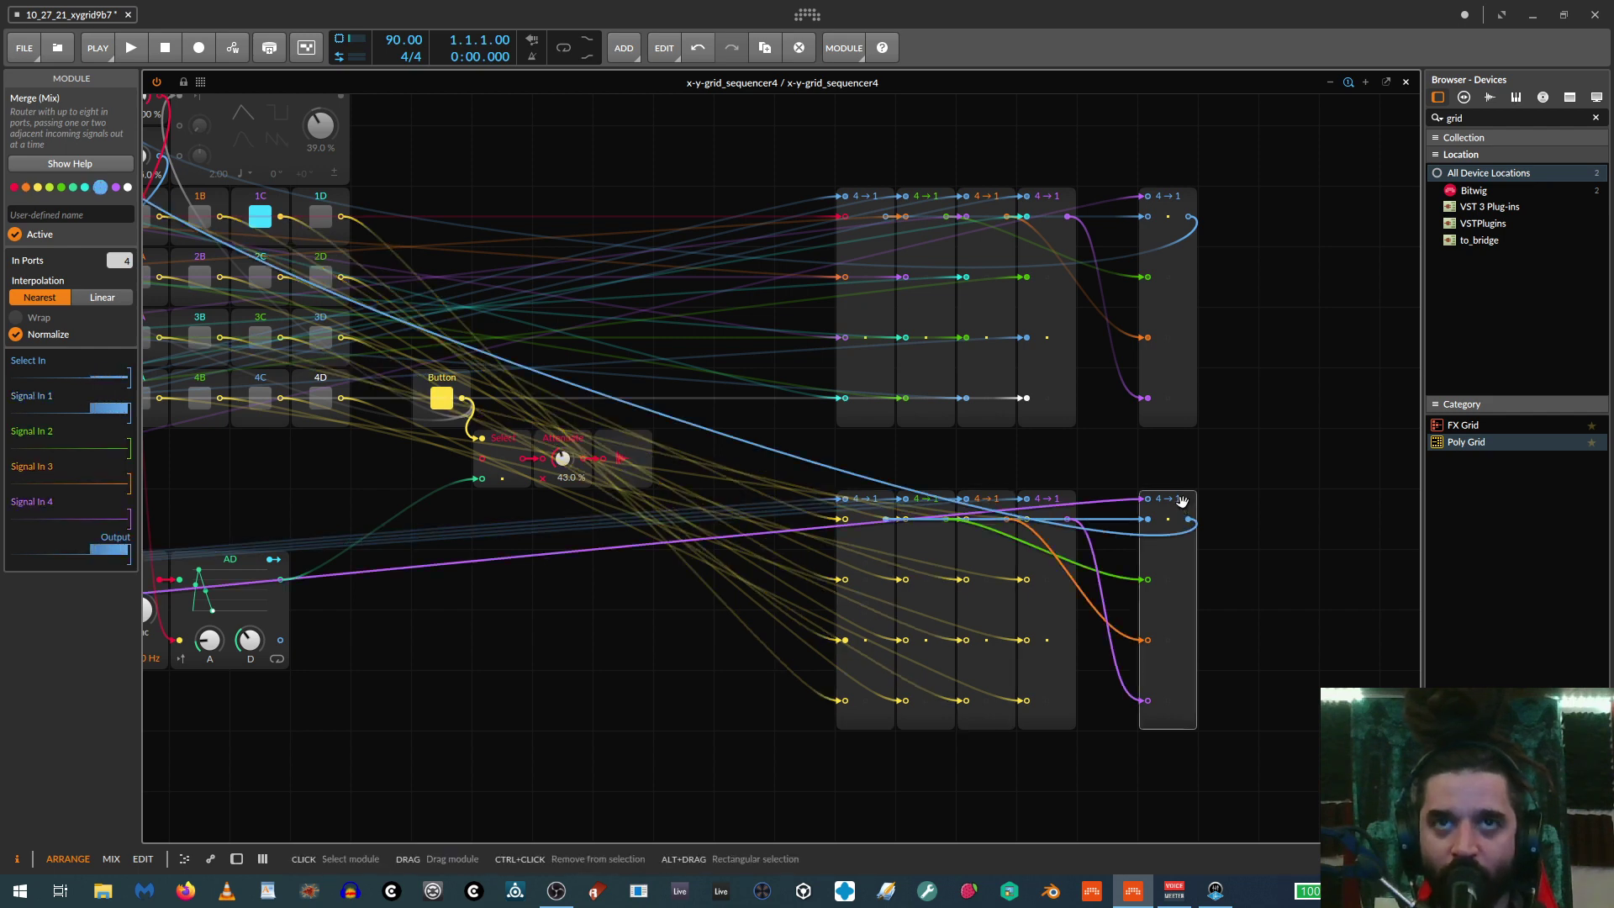
Examine the block of constants, comparison modules and AND gates beyond the value knob grid
left_click_drag(683, 604, 1007, 736)
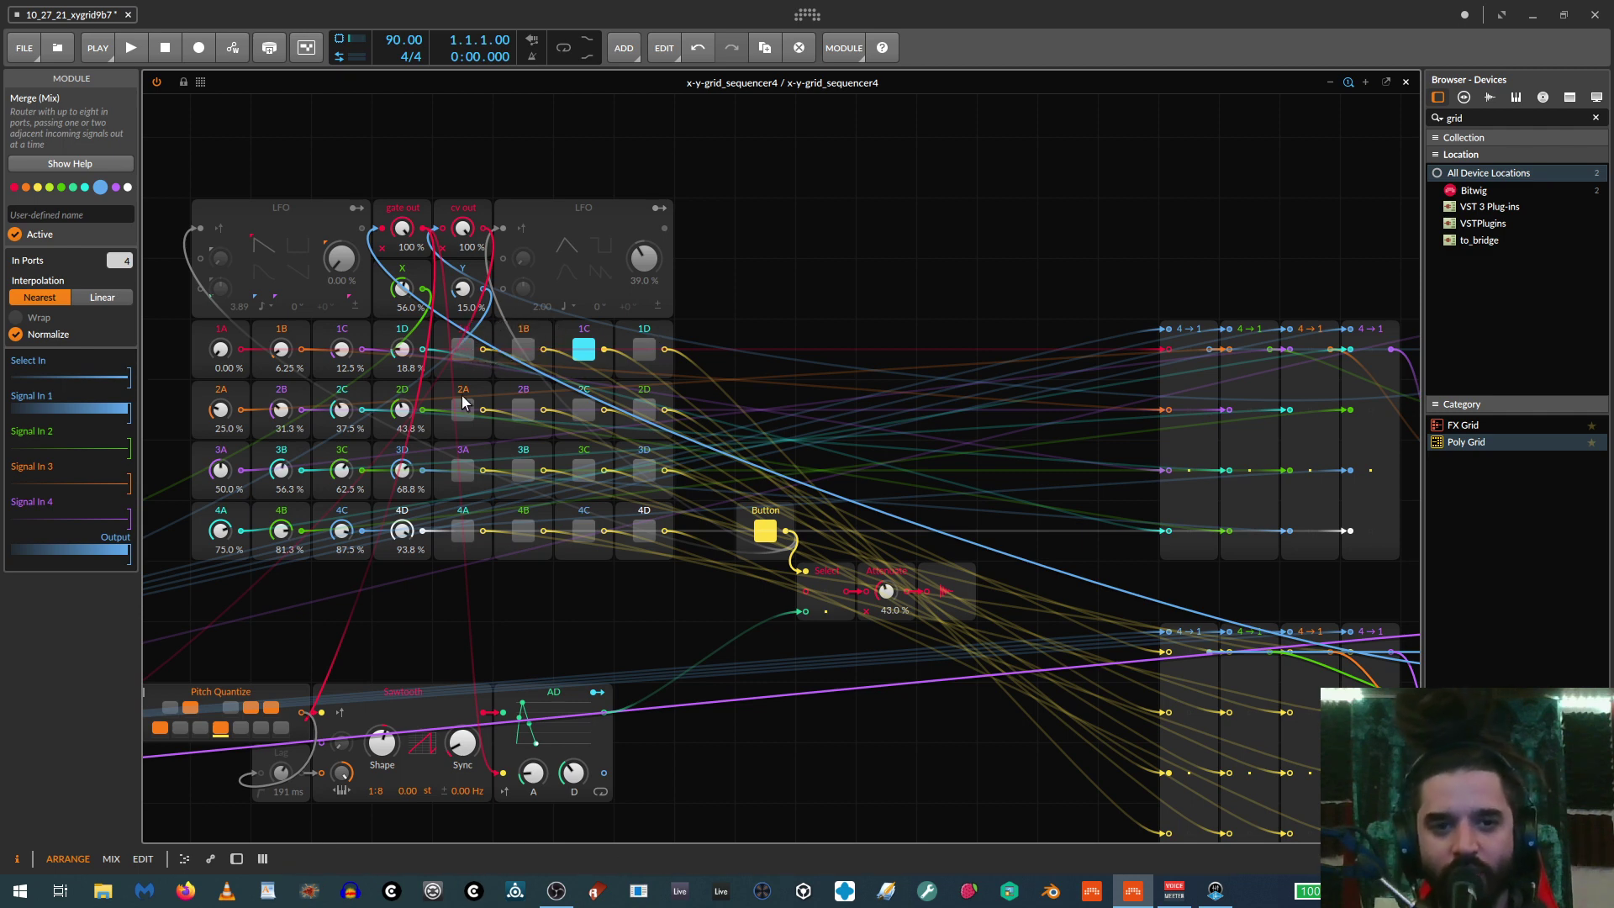
left_click_drag(390, 601, 1072, 599)
left_click_drag(626, 528, 884, 536)
left_click_drag(682, 428, 1099, 543)
scroll(906, 514, "down", 1)
scroll(889, 531, "up", 1)
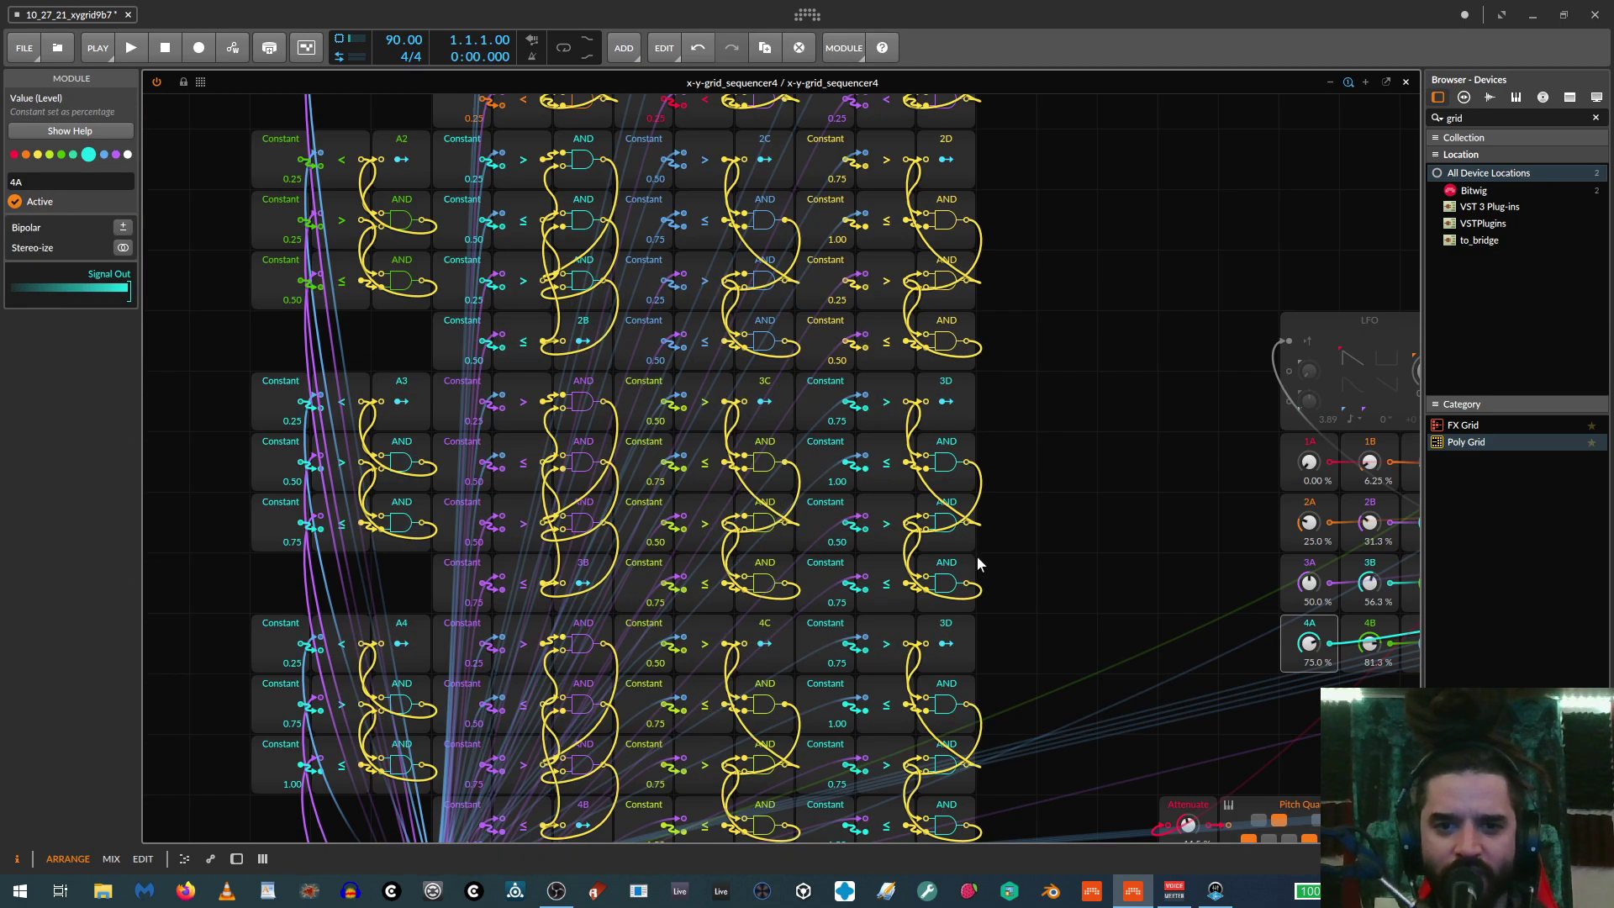
scroll(976, 555, "down", 4)
scroll(1099, 591, "up", 4)
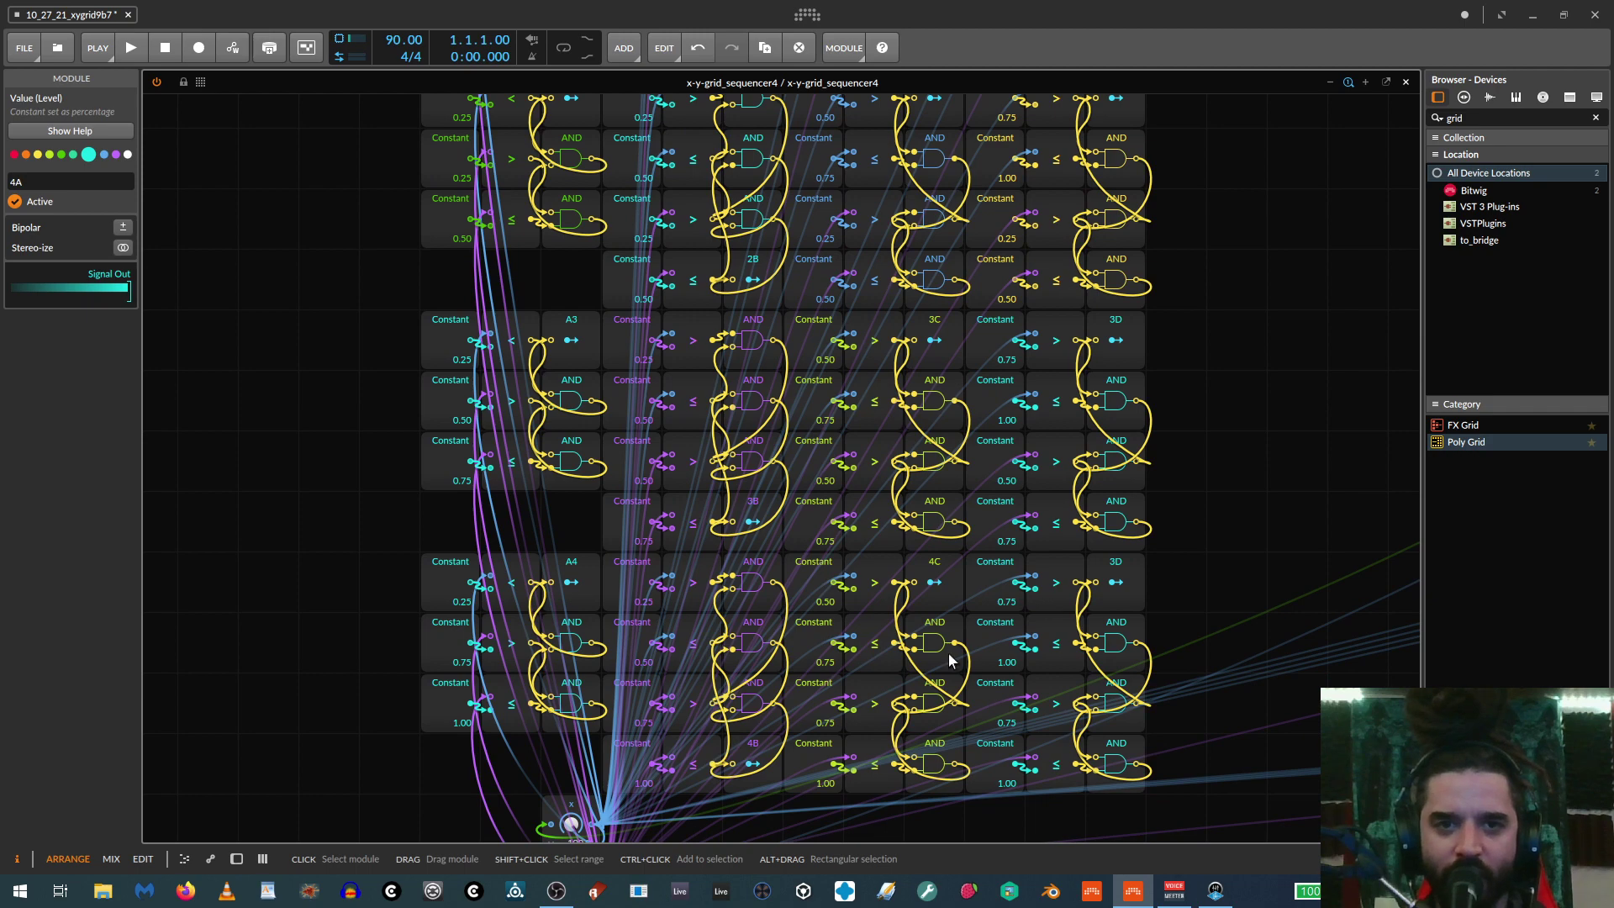
scroll(948, 653, "up", 3)
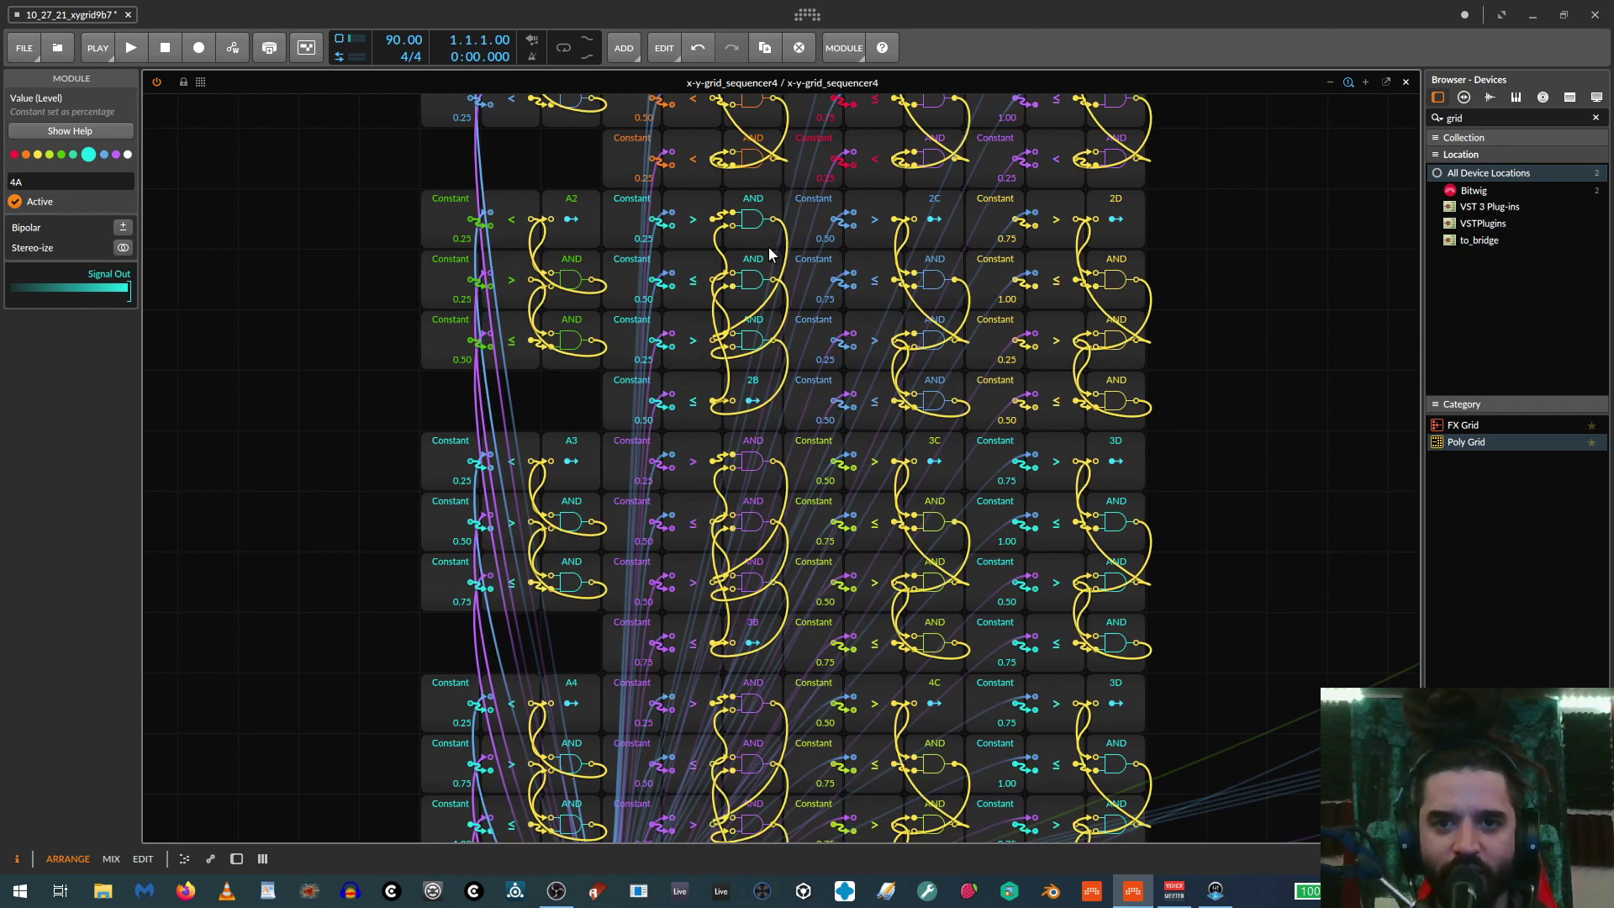
Select the 1B step button to view its cable, and return to the comparison and AND gate block
left_click_drag(1297, 475, 572, 253)
left_click(1056, 284)
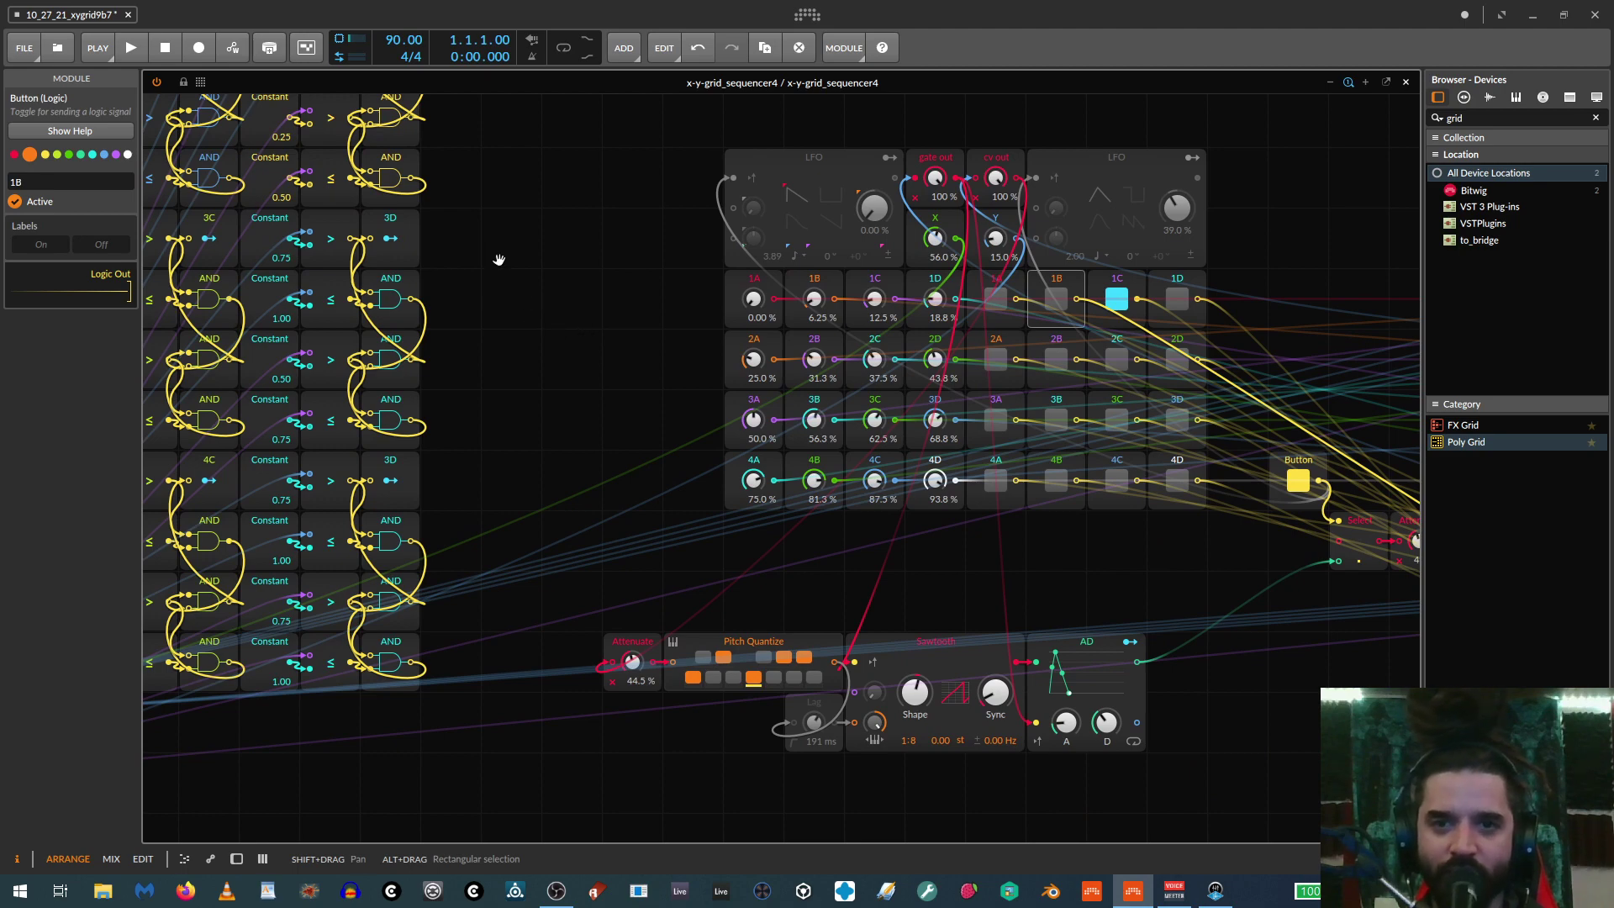
left_click_drag(499, 260, 860, 520)
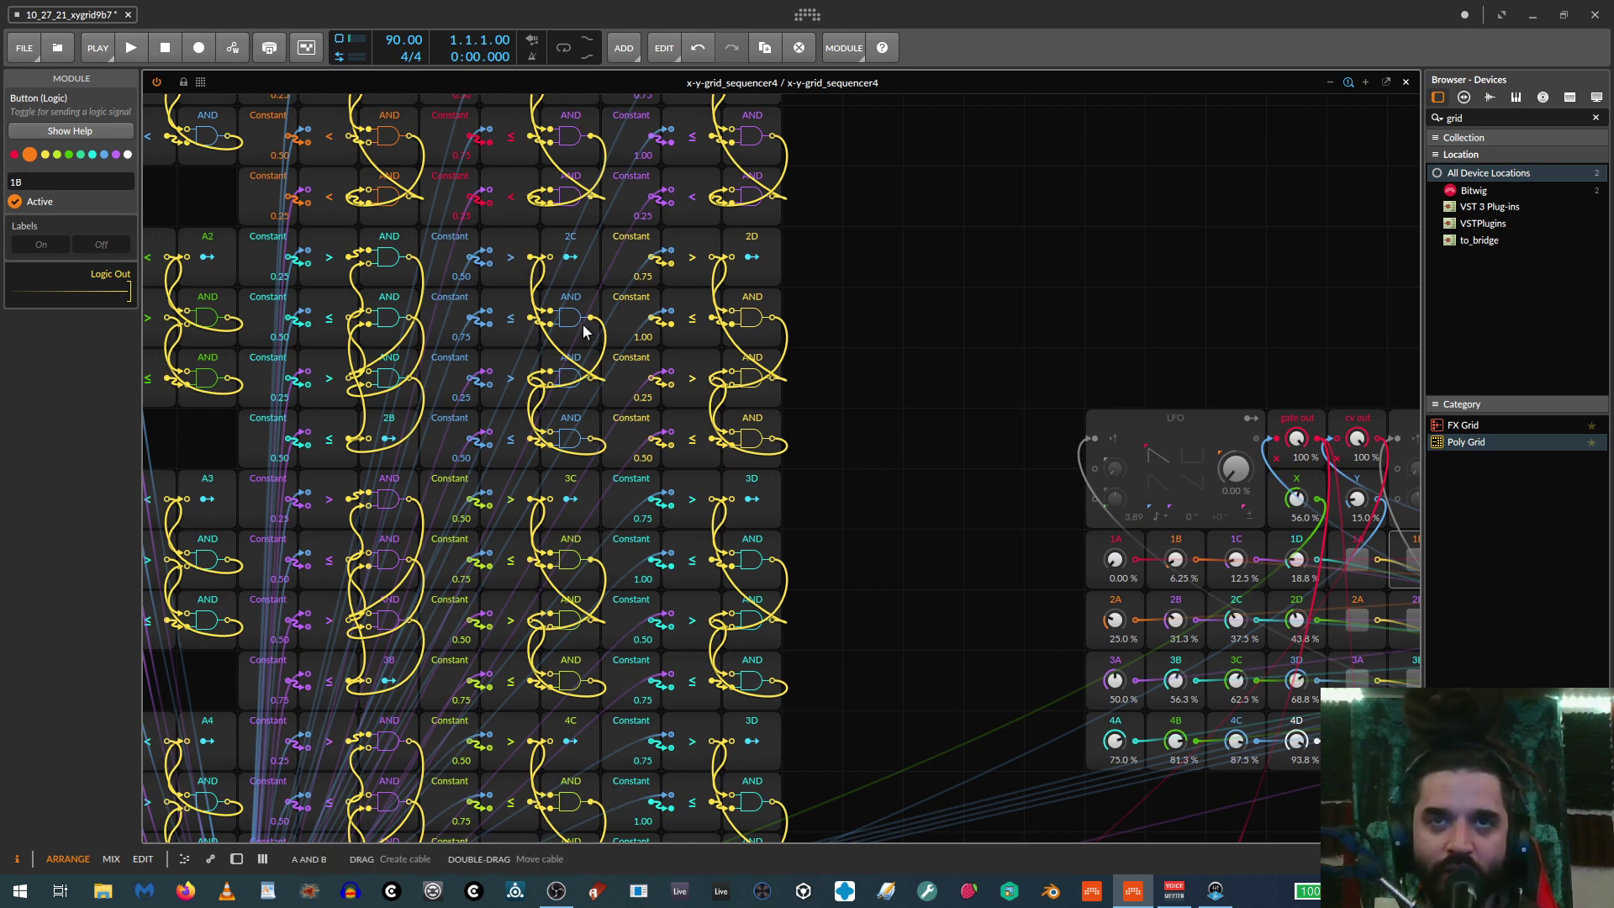
Copy the sixteen value knobs and sixteen step buttons of the sequencer patch, and close its grid editor
left_click_drag(797, 545, 480, 291)
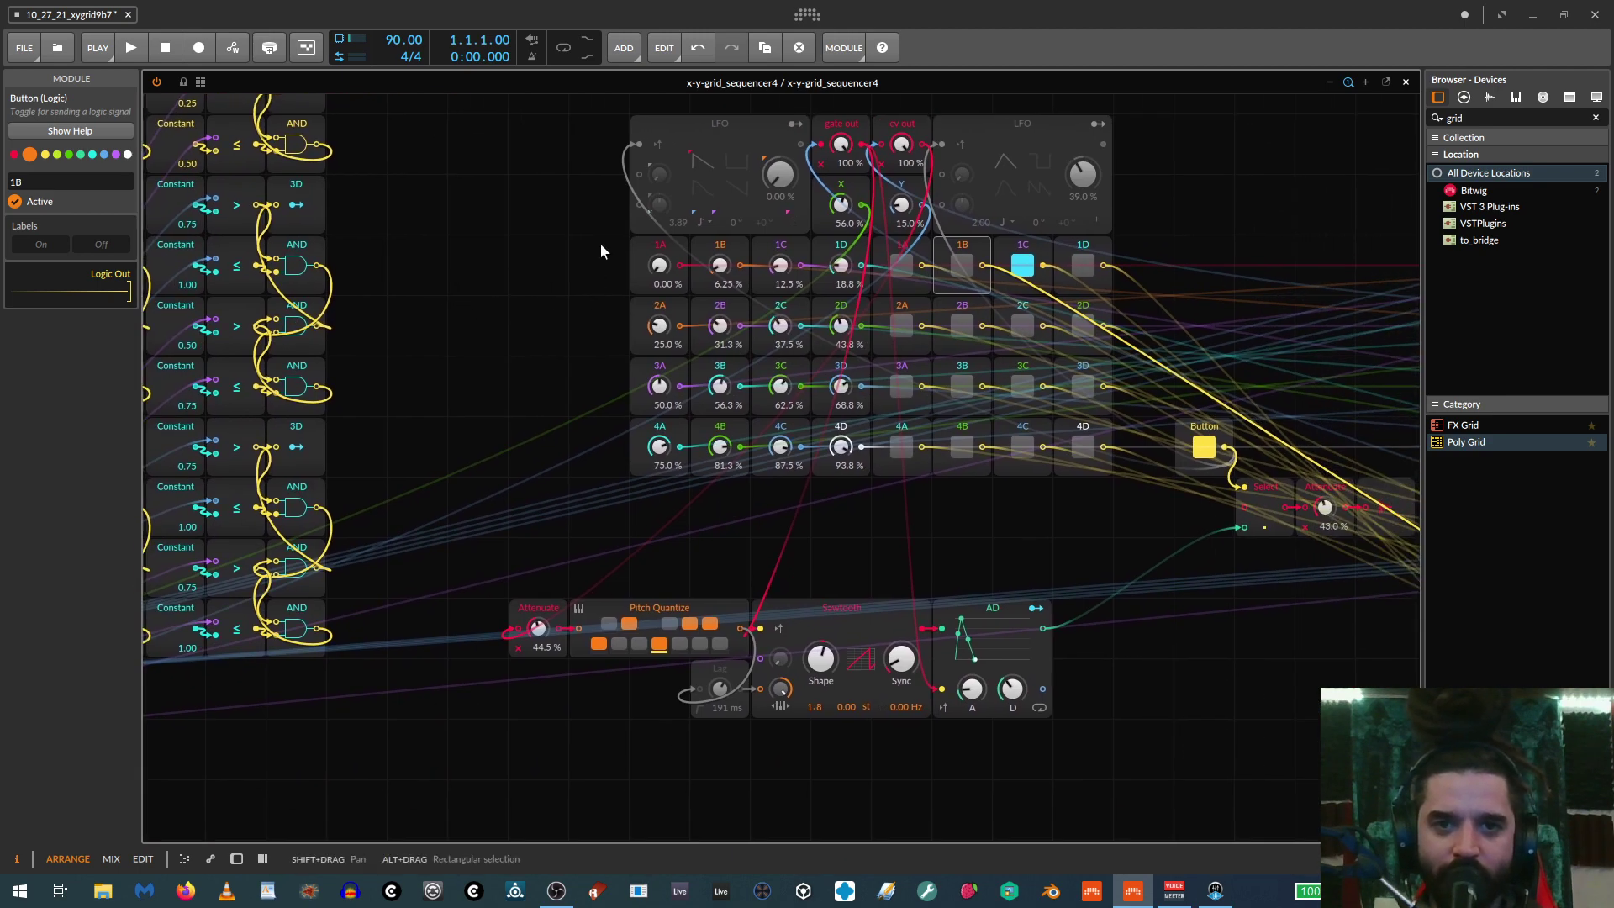
left_click_drag(600, 244, 1111, 528)
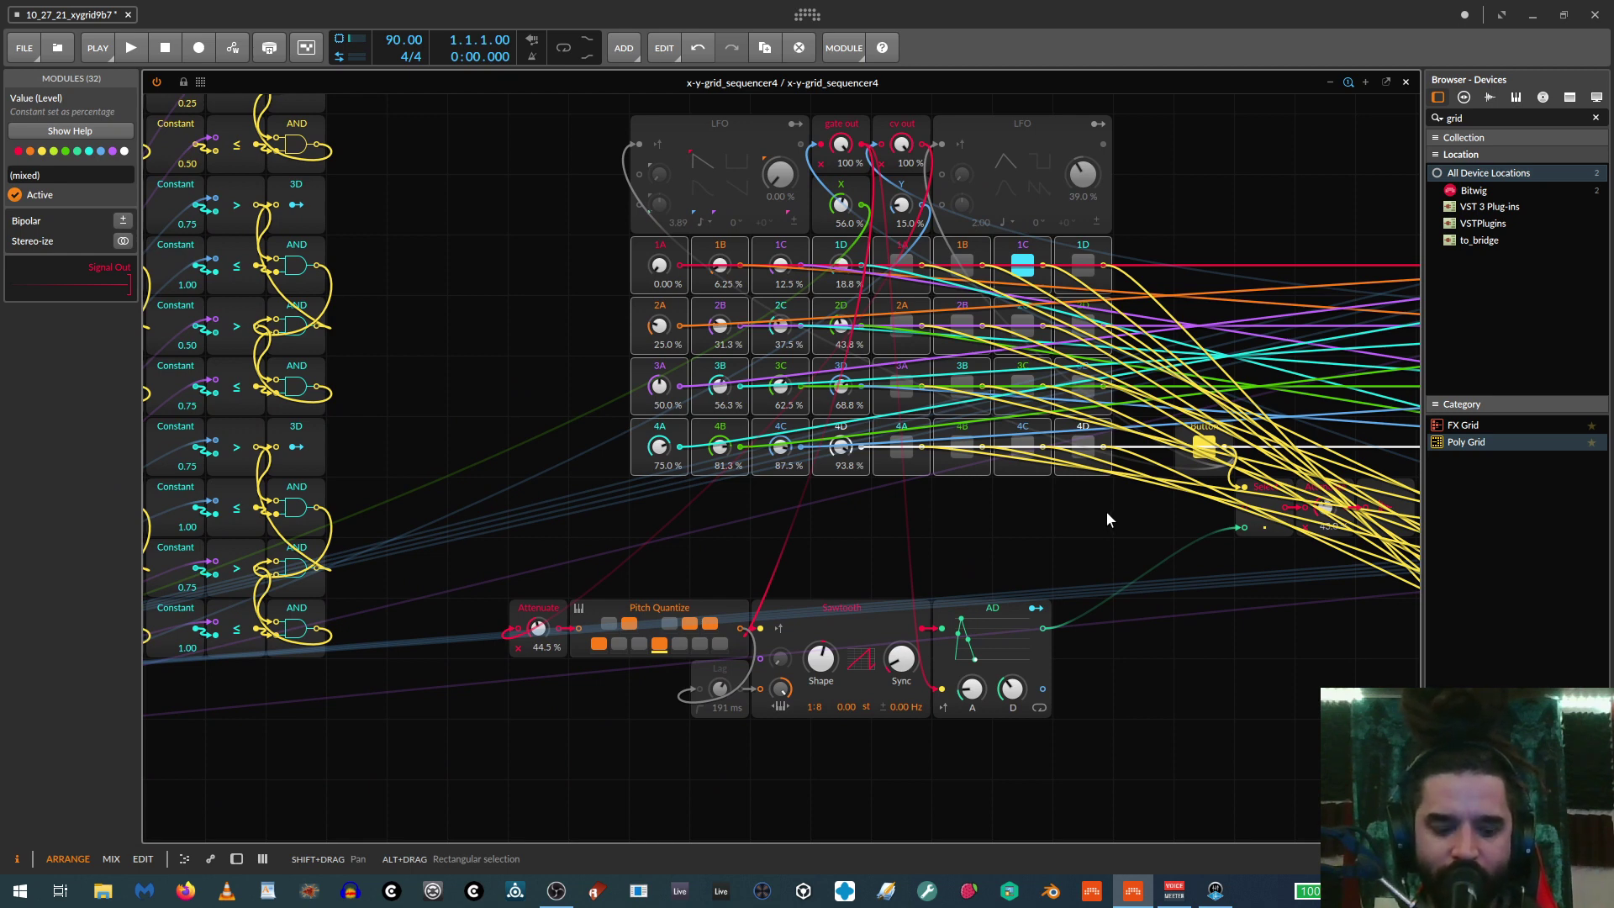
left_click(1405, 82)
Add an instrument track below Audio 2 and load a Poly Grid device onto it
left_click(199, 172)
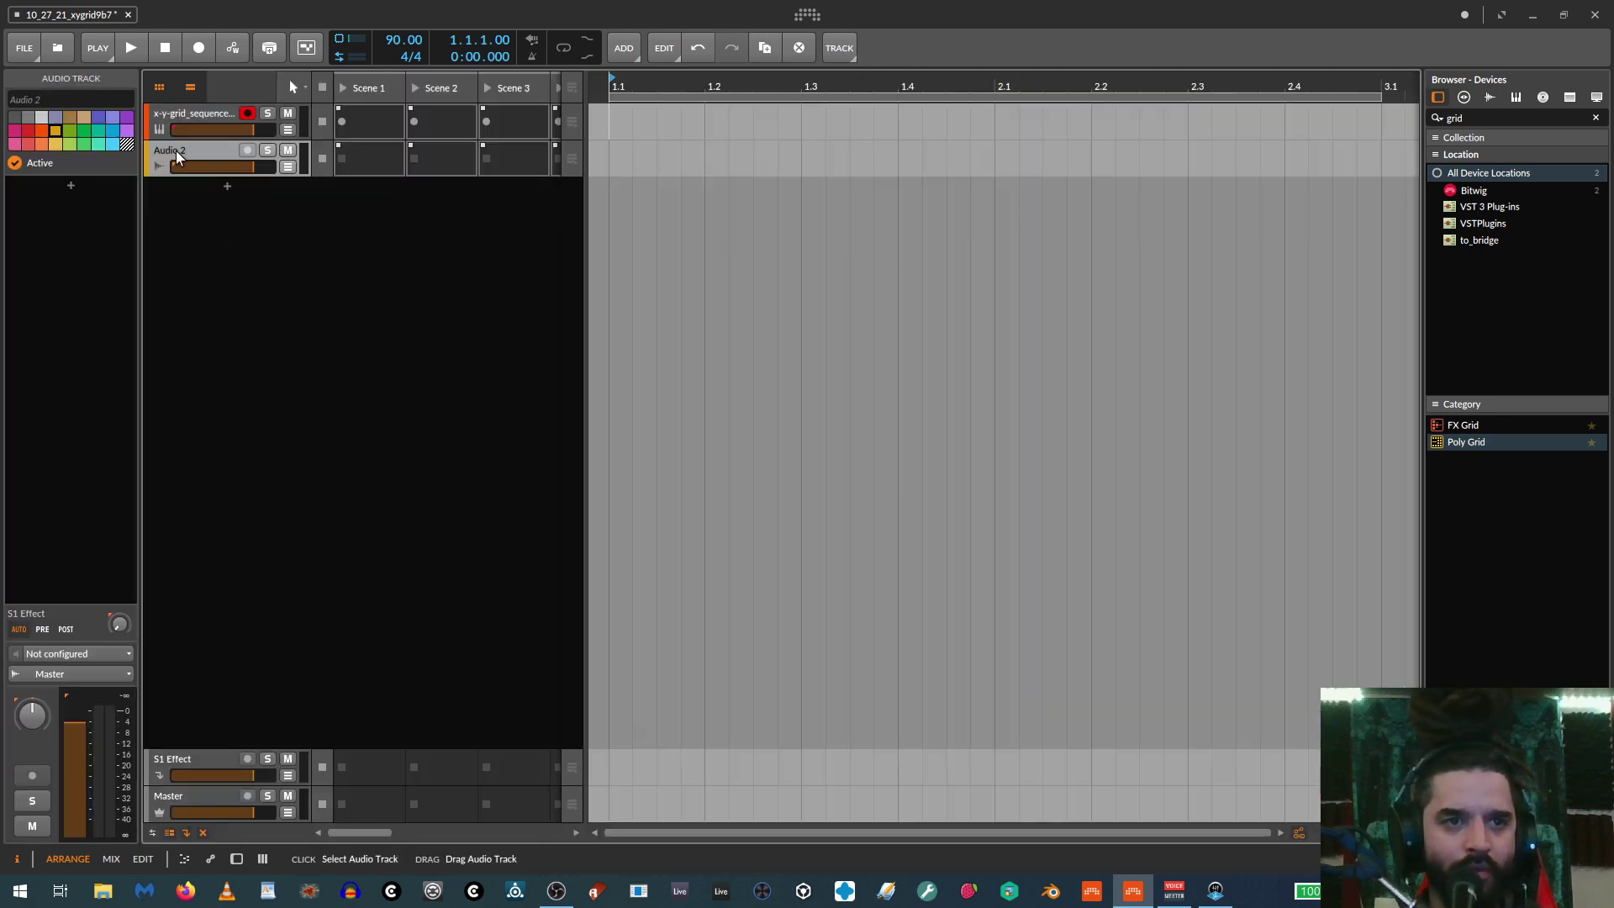
key("ctrl+t")
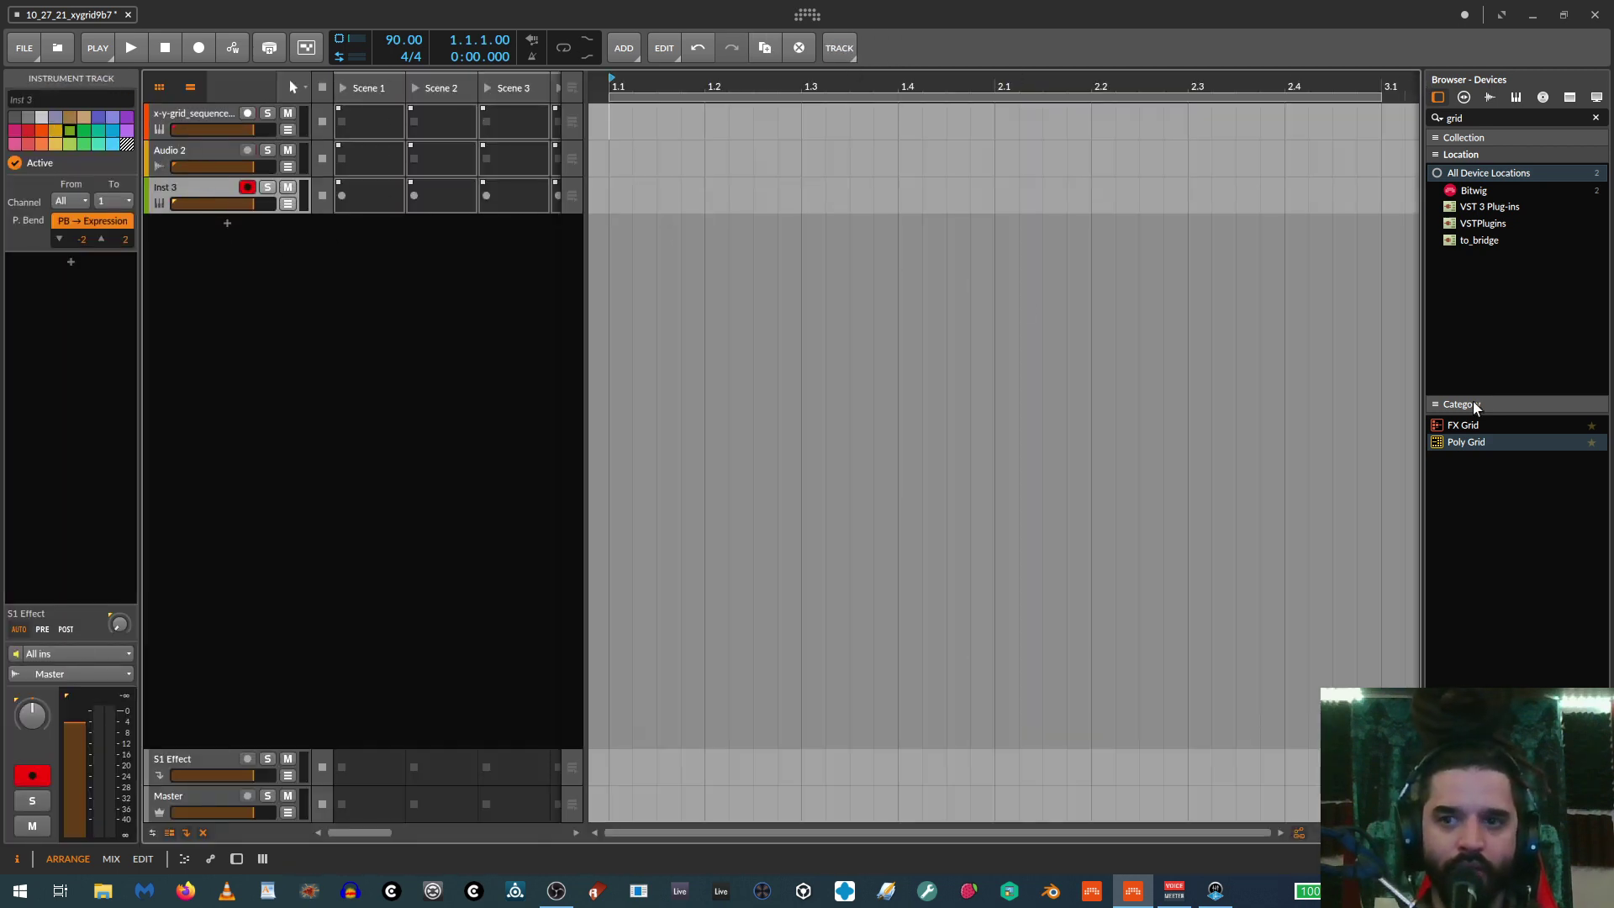
left_click_drag(1452, 443, 348, 185)
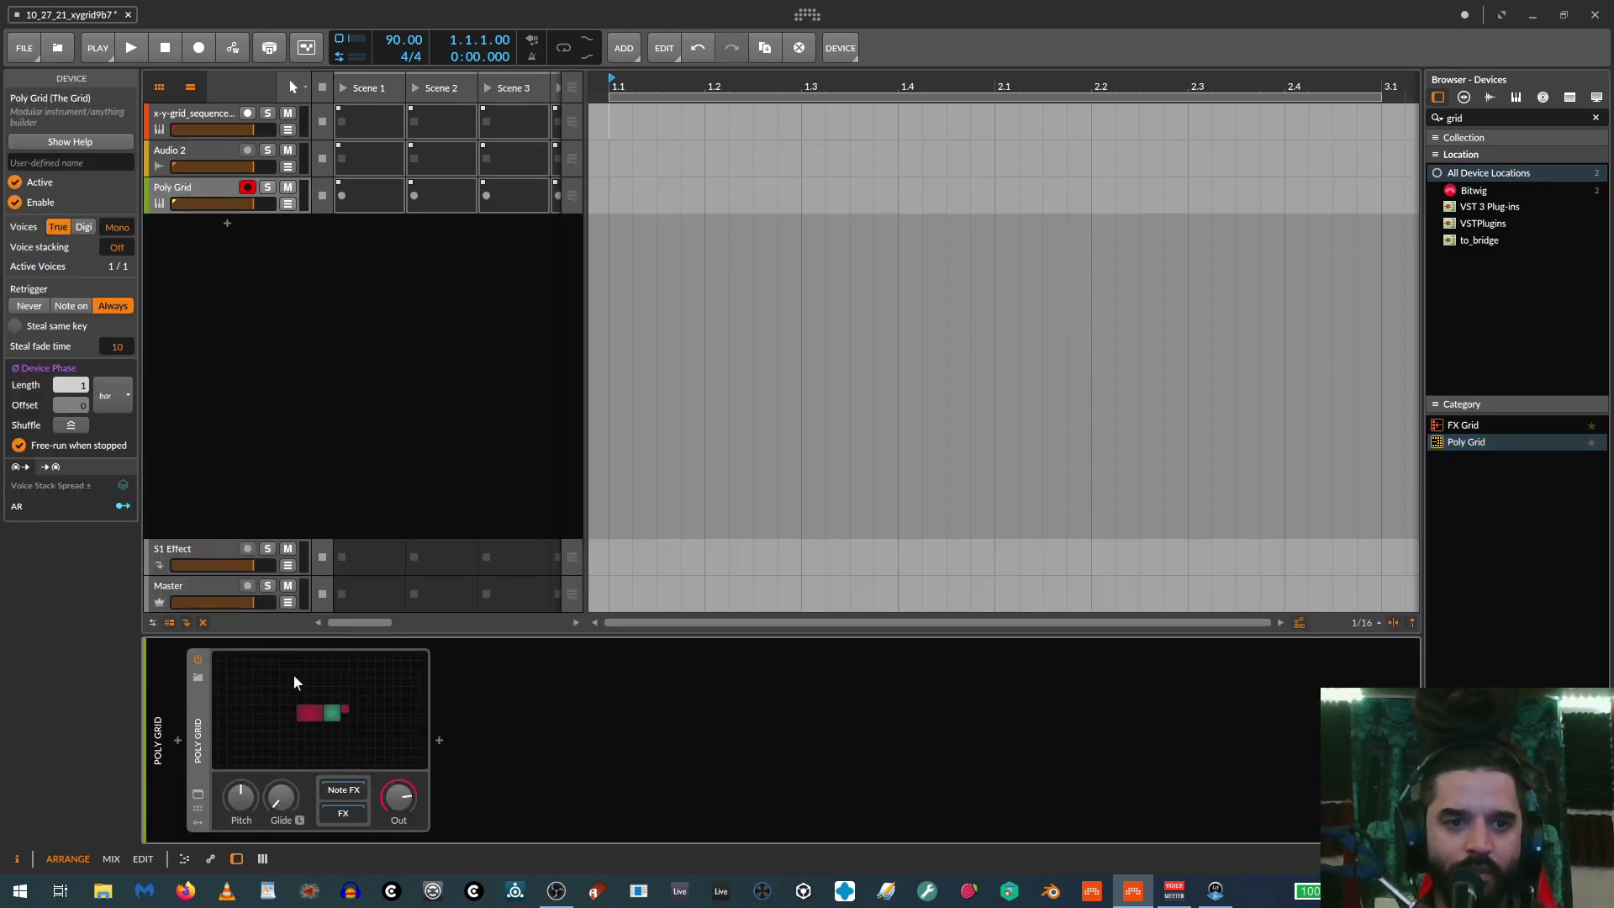
Open the new Poly Grid, delete its default modules and paste the copied value knobs and step buttons
left_click(293, 673)
left_click_drag(480, 284, 1033, 491)
key("Delete")
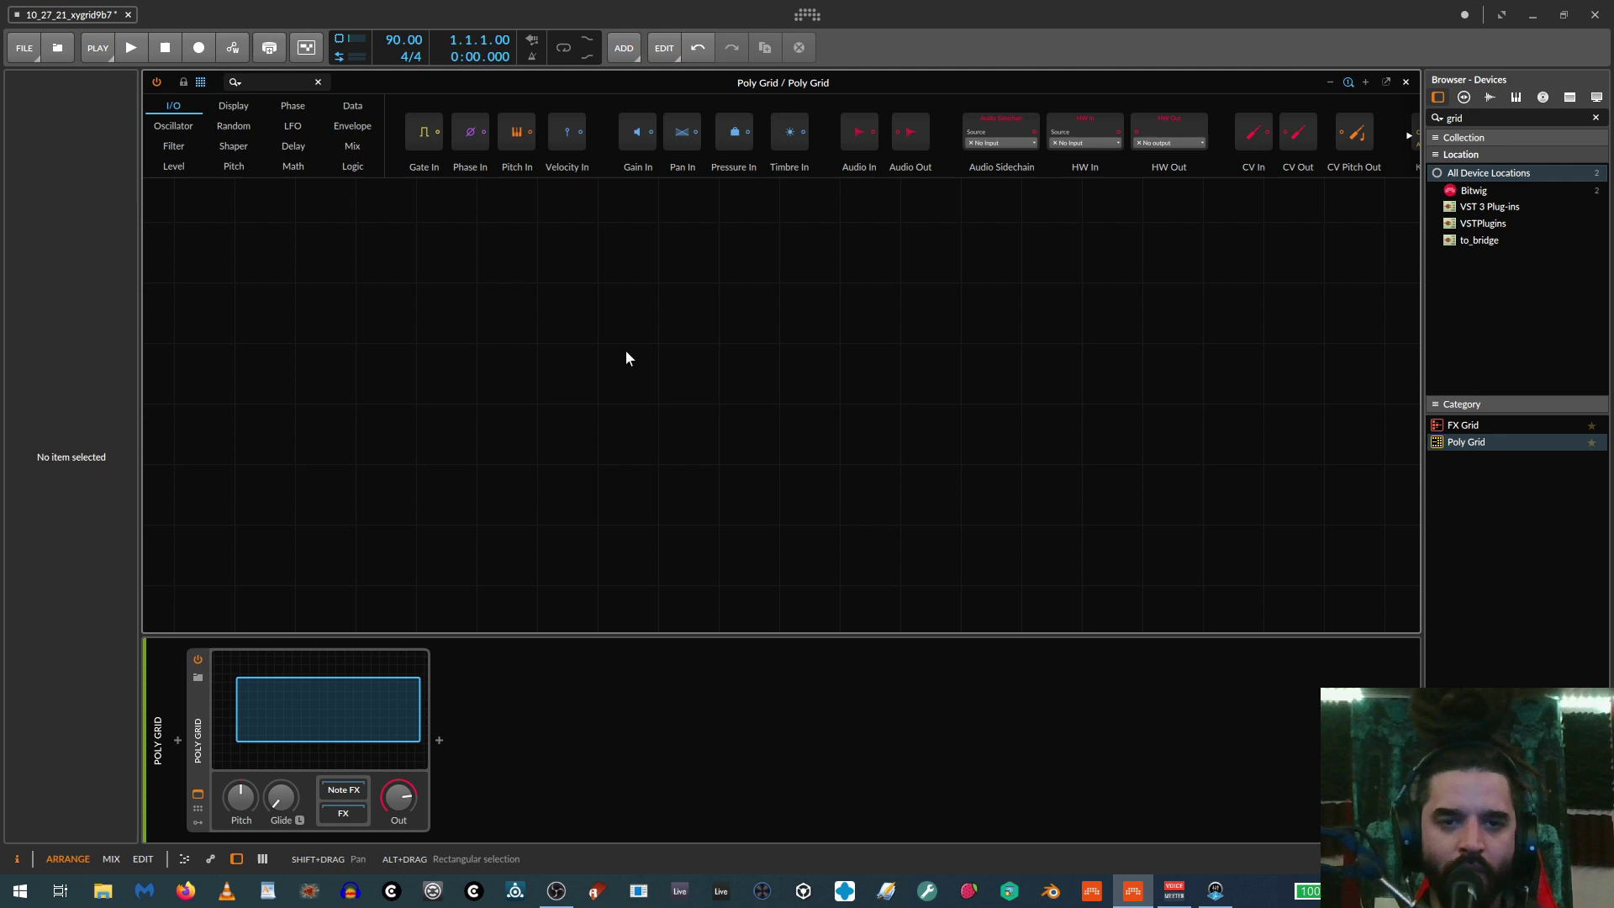
key("ctrl+v")
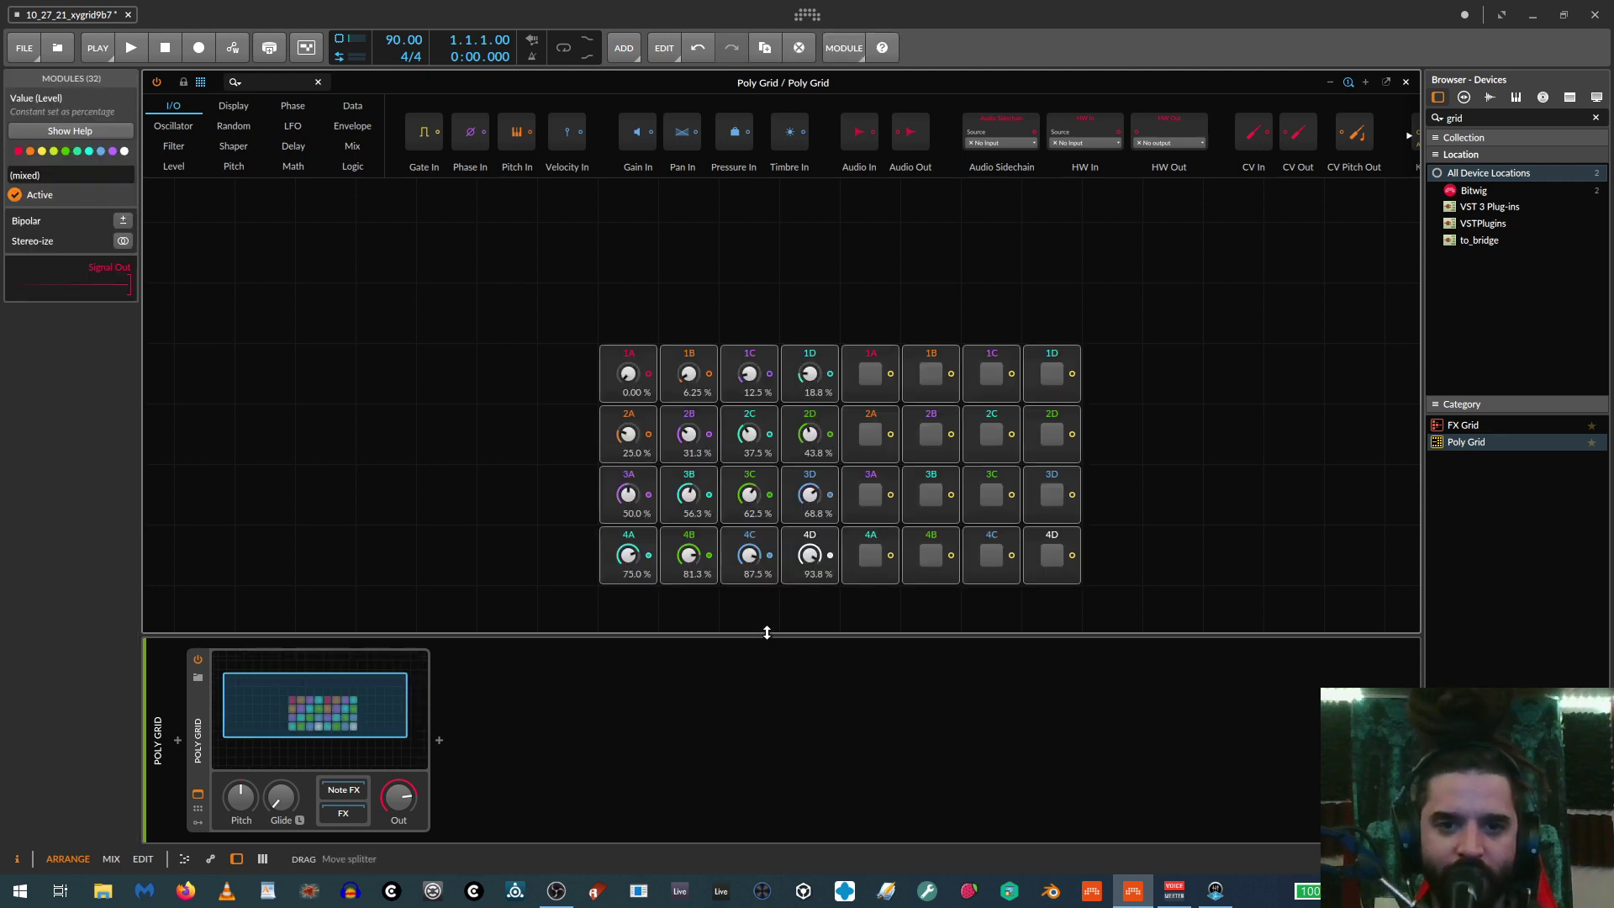
Enlarge the grid editor and move the sixteen step buttons three cells away from the value knobs
left_click_drag(767, 634, 796, 760)
left_click_drag(860, 415, 1152, 751)
left_click_drag(866, 465, 1047, 465)
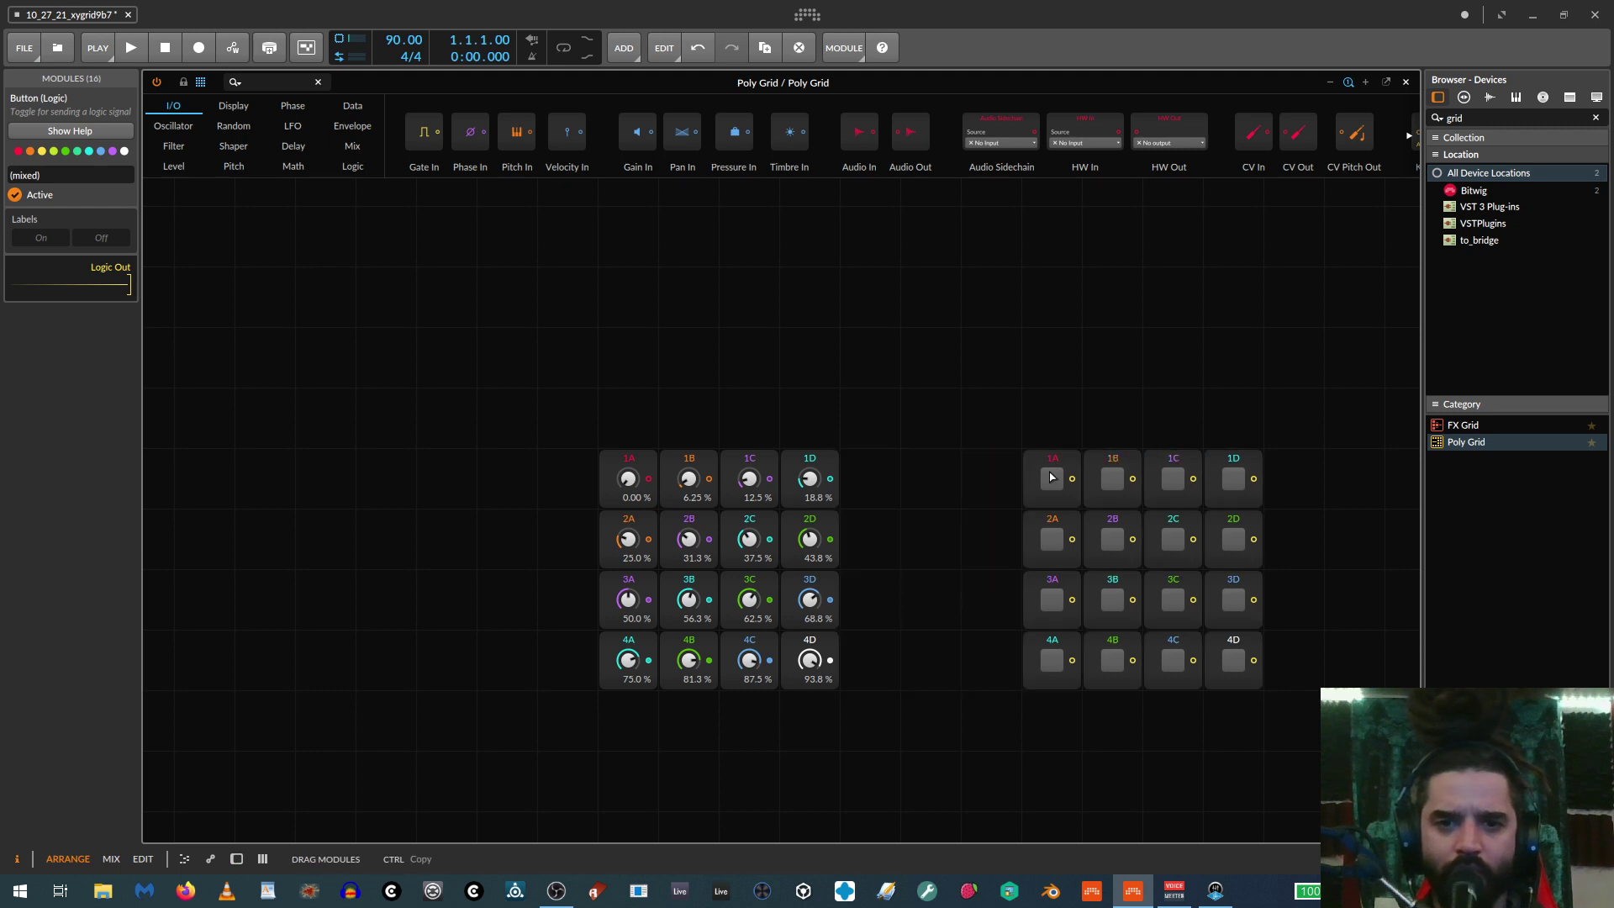
left_click(658, 437)
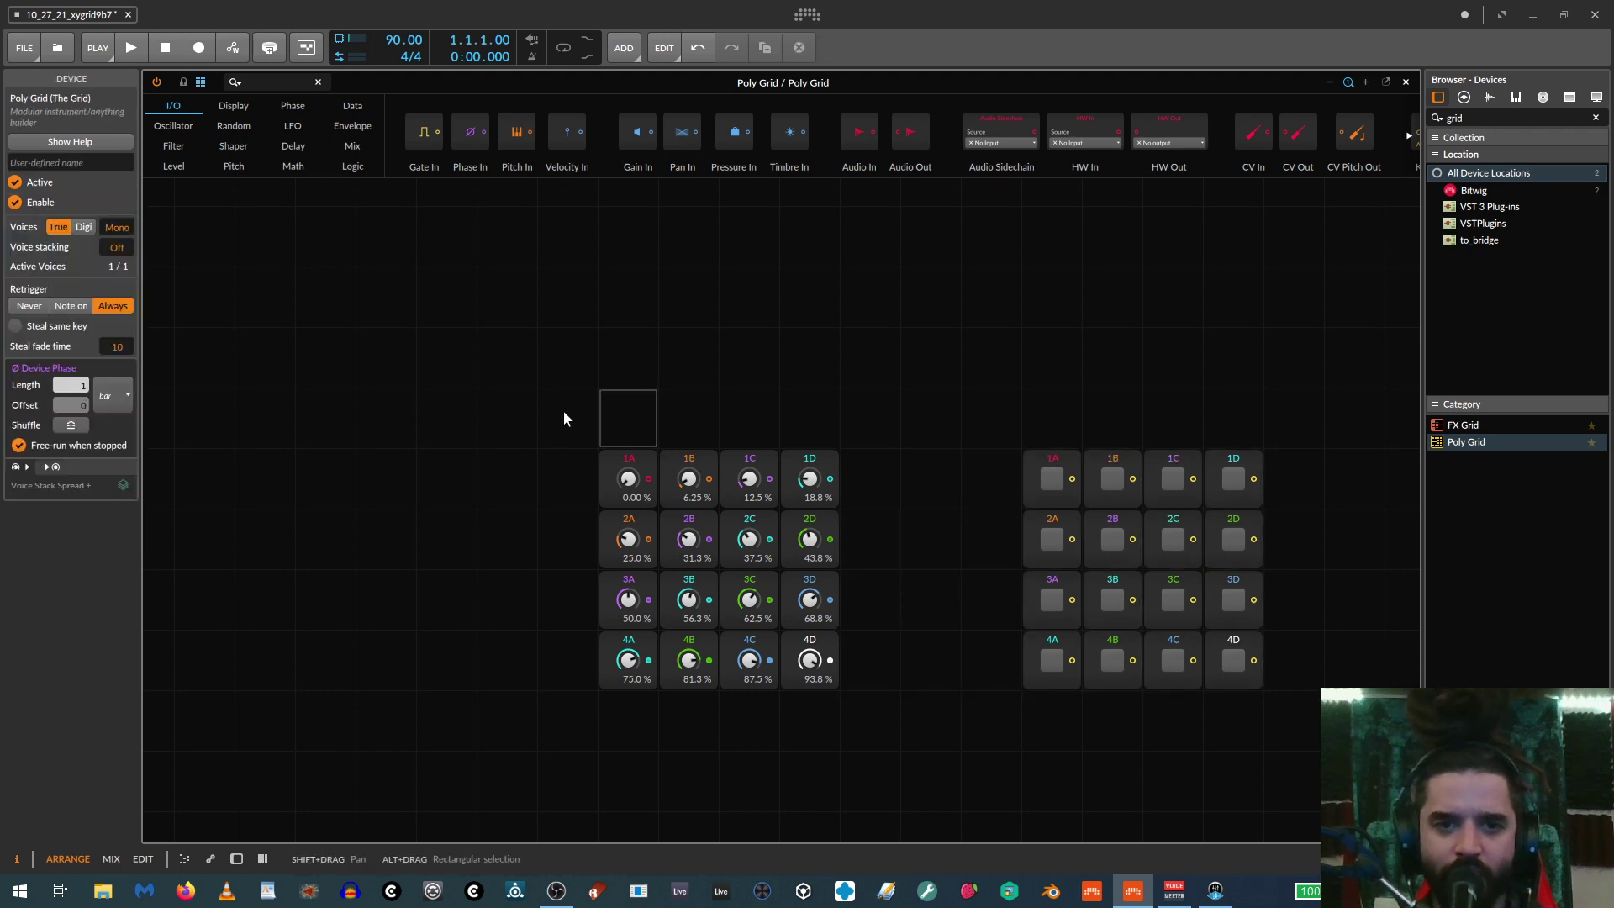
Add a Merge module below the value knobs with 4 in ports and Nearest interpolation
scroll(562, 411, "down", 3)
left_click(341, 151)
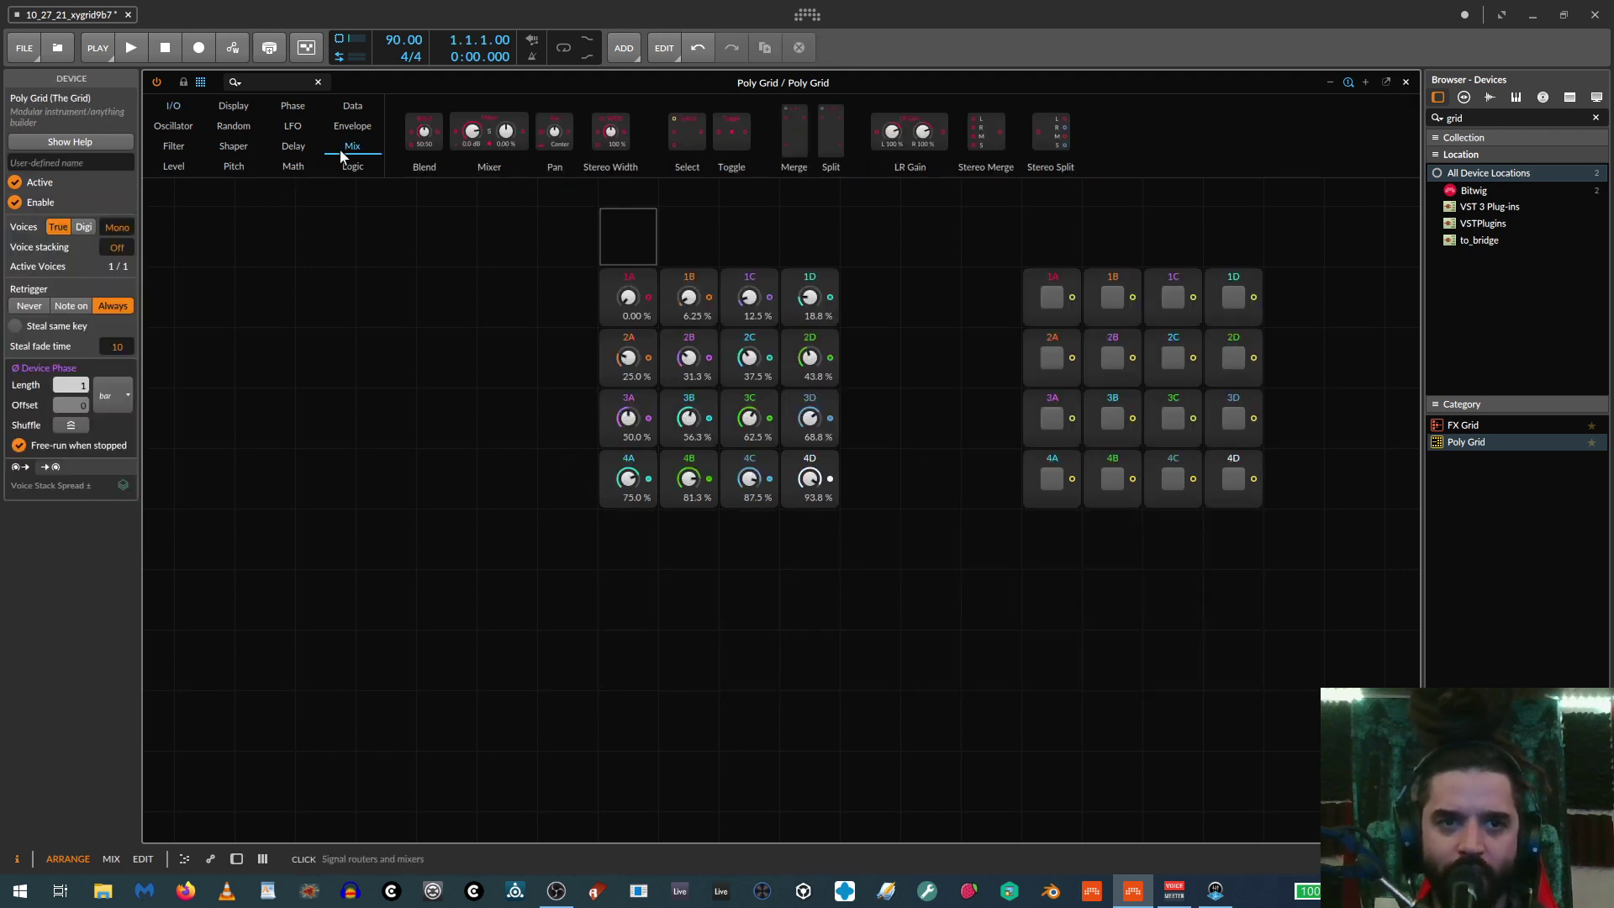
left_click_drag(787, 140, 638, 602)
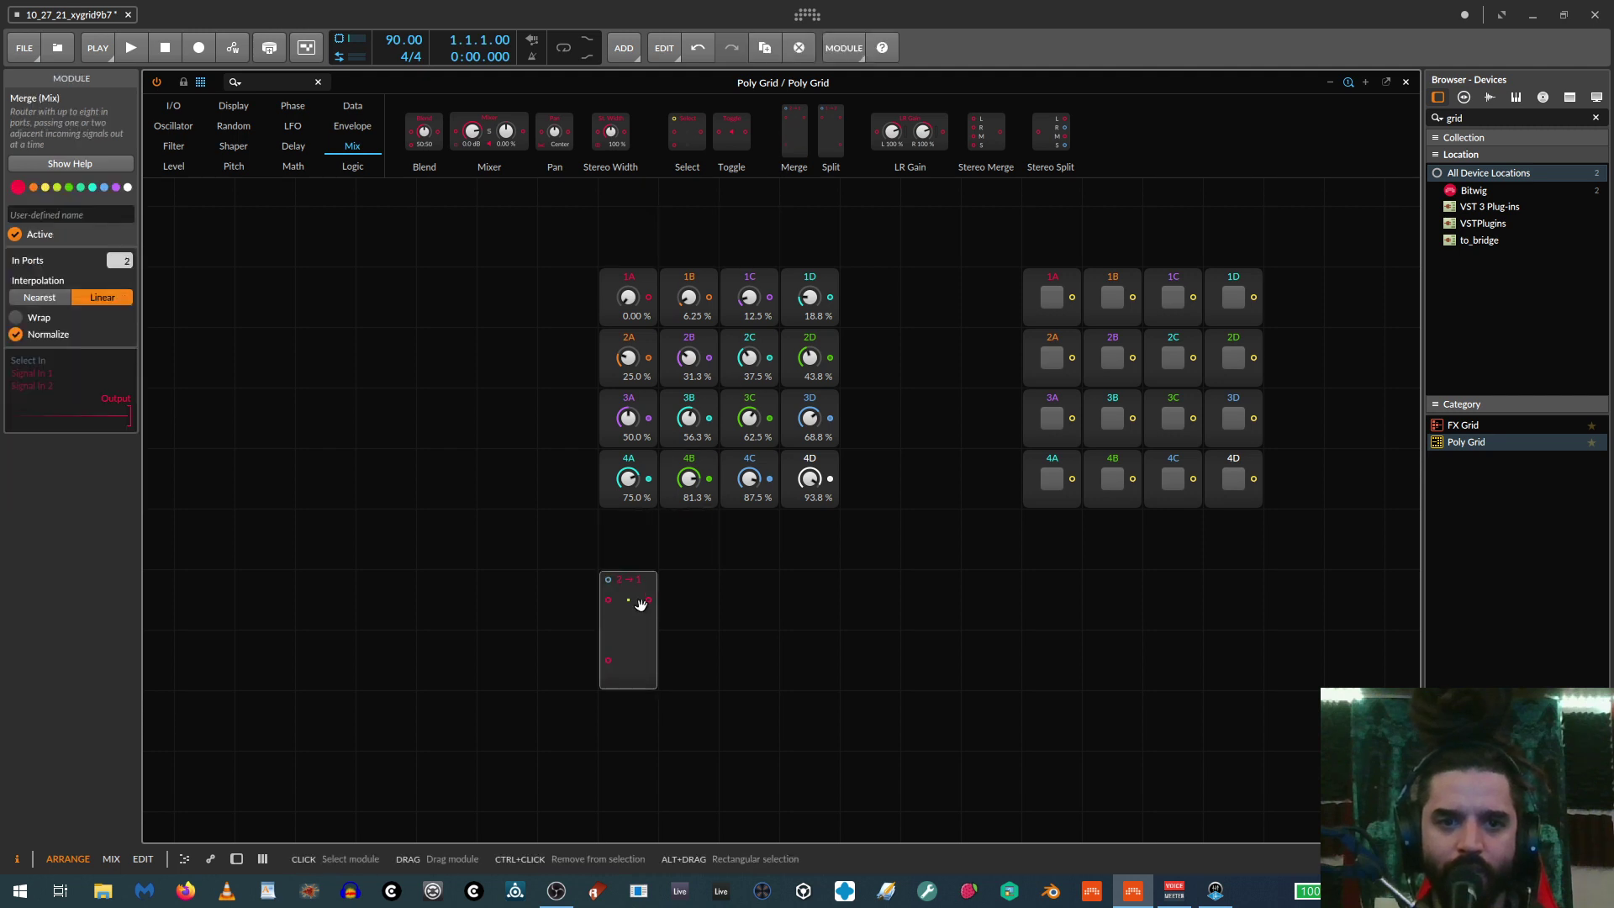
left_click_drag(123, 261, 123, 227)
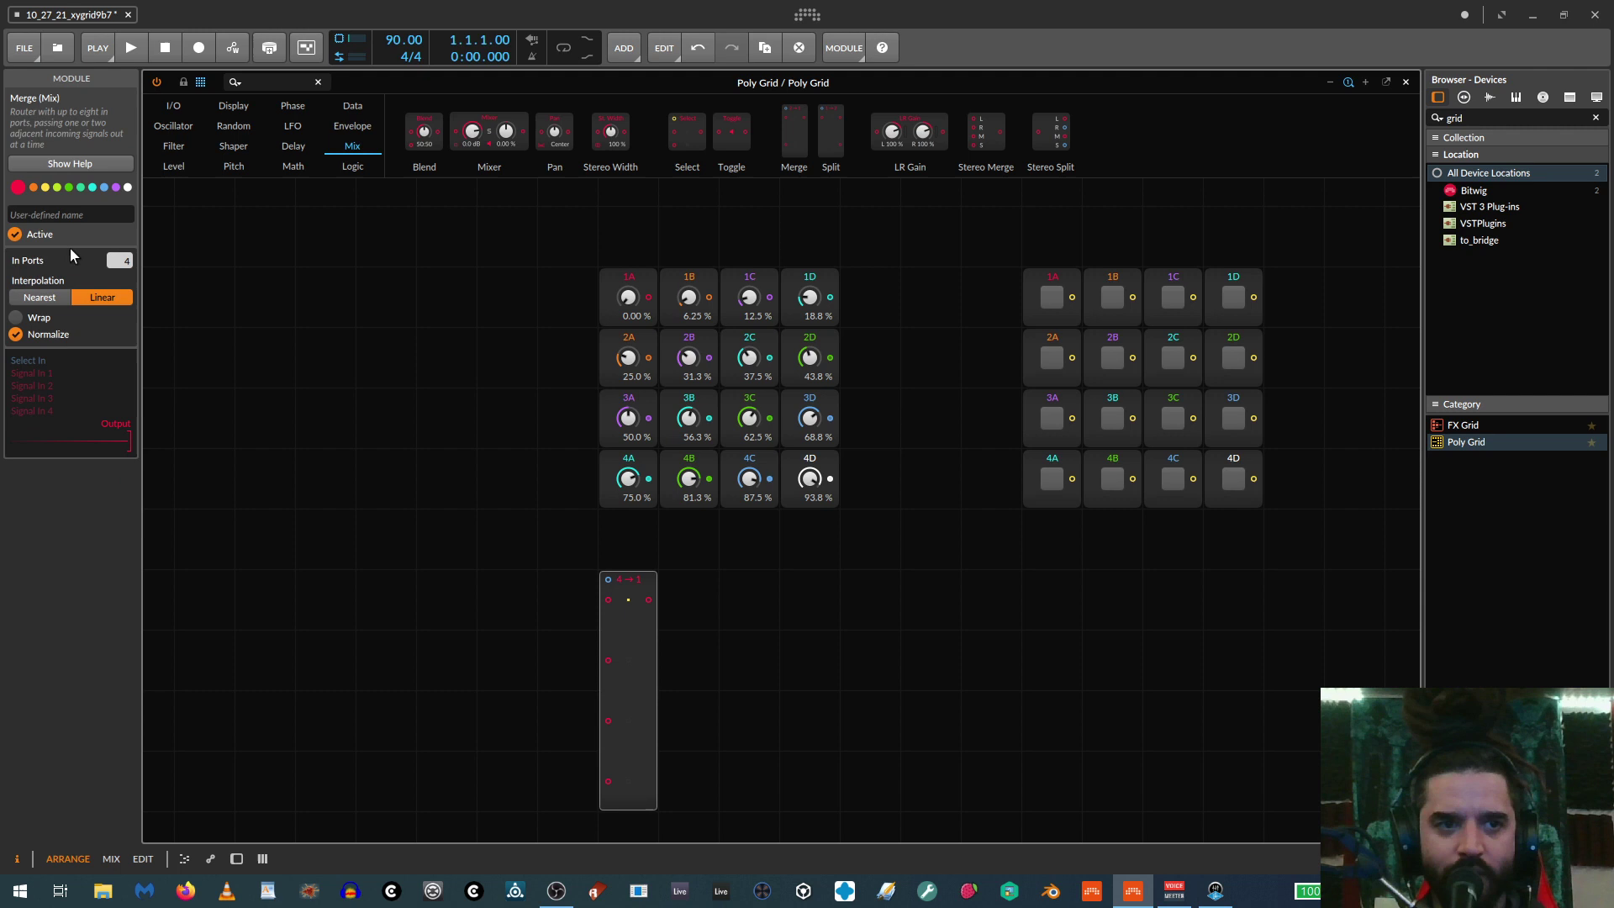
left_click(36, 299)
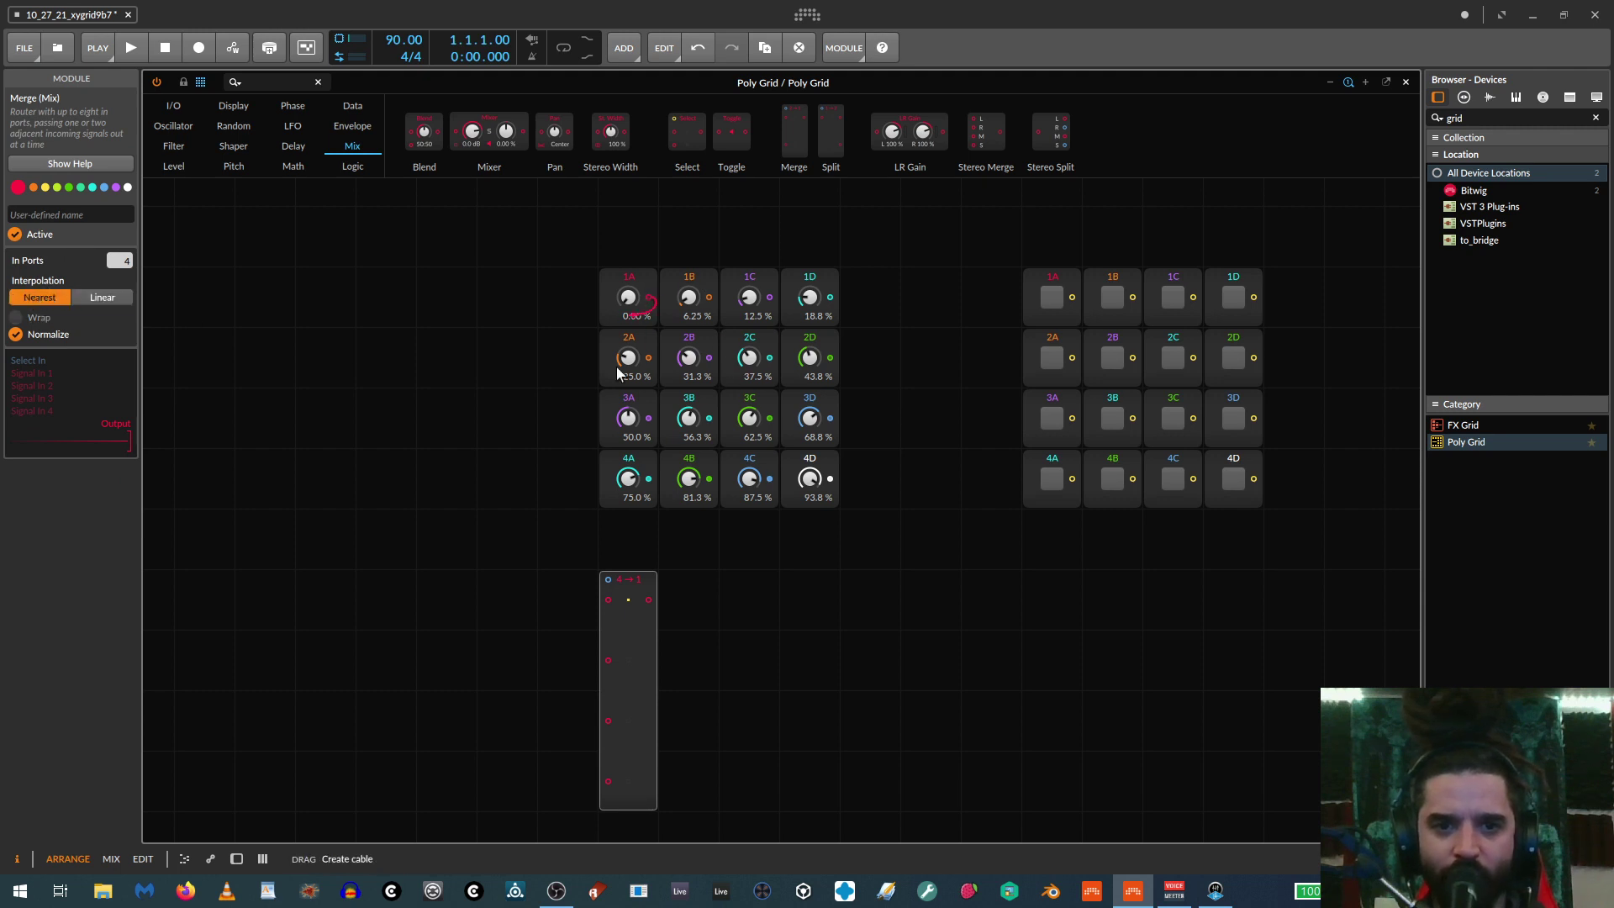
Connect knobs 1A and 1B to the Merge's first two signal inputs and duplicate it into a row of four Merges
left_click_drag(618, 373, 608, 598)
left_click_drag(709, 296, 698, 670)
left_click_drag(700, 670, 791, 669)
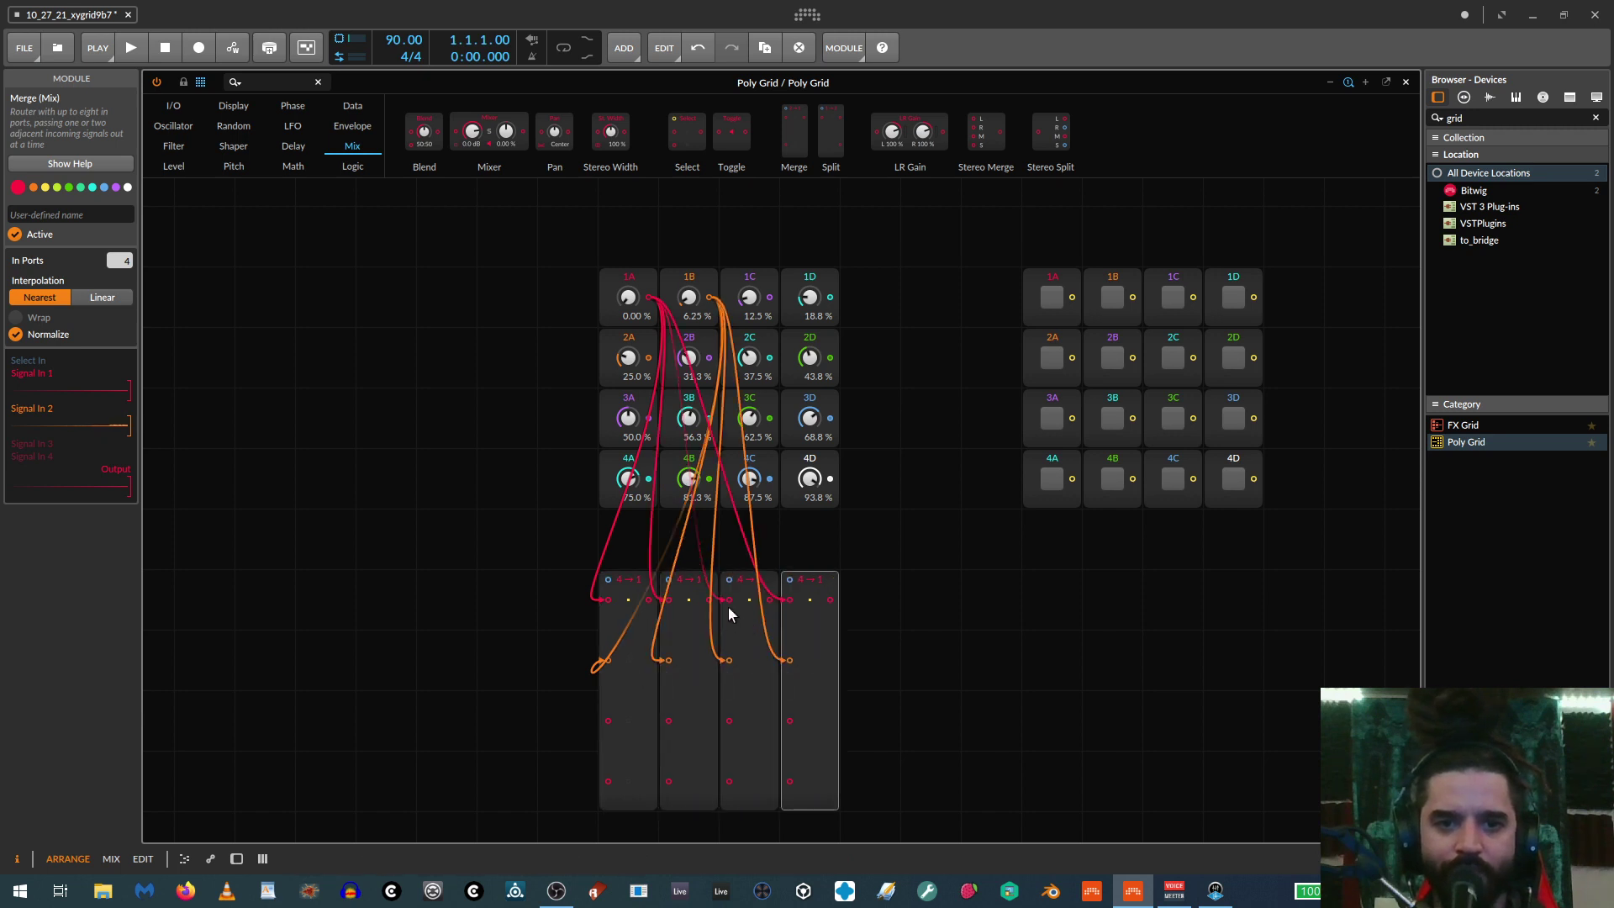
Remove the duplicated 1A and 1B cables from the inputs of the three copied Merges
double_click(669, 600)
double_click(668, 662)
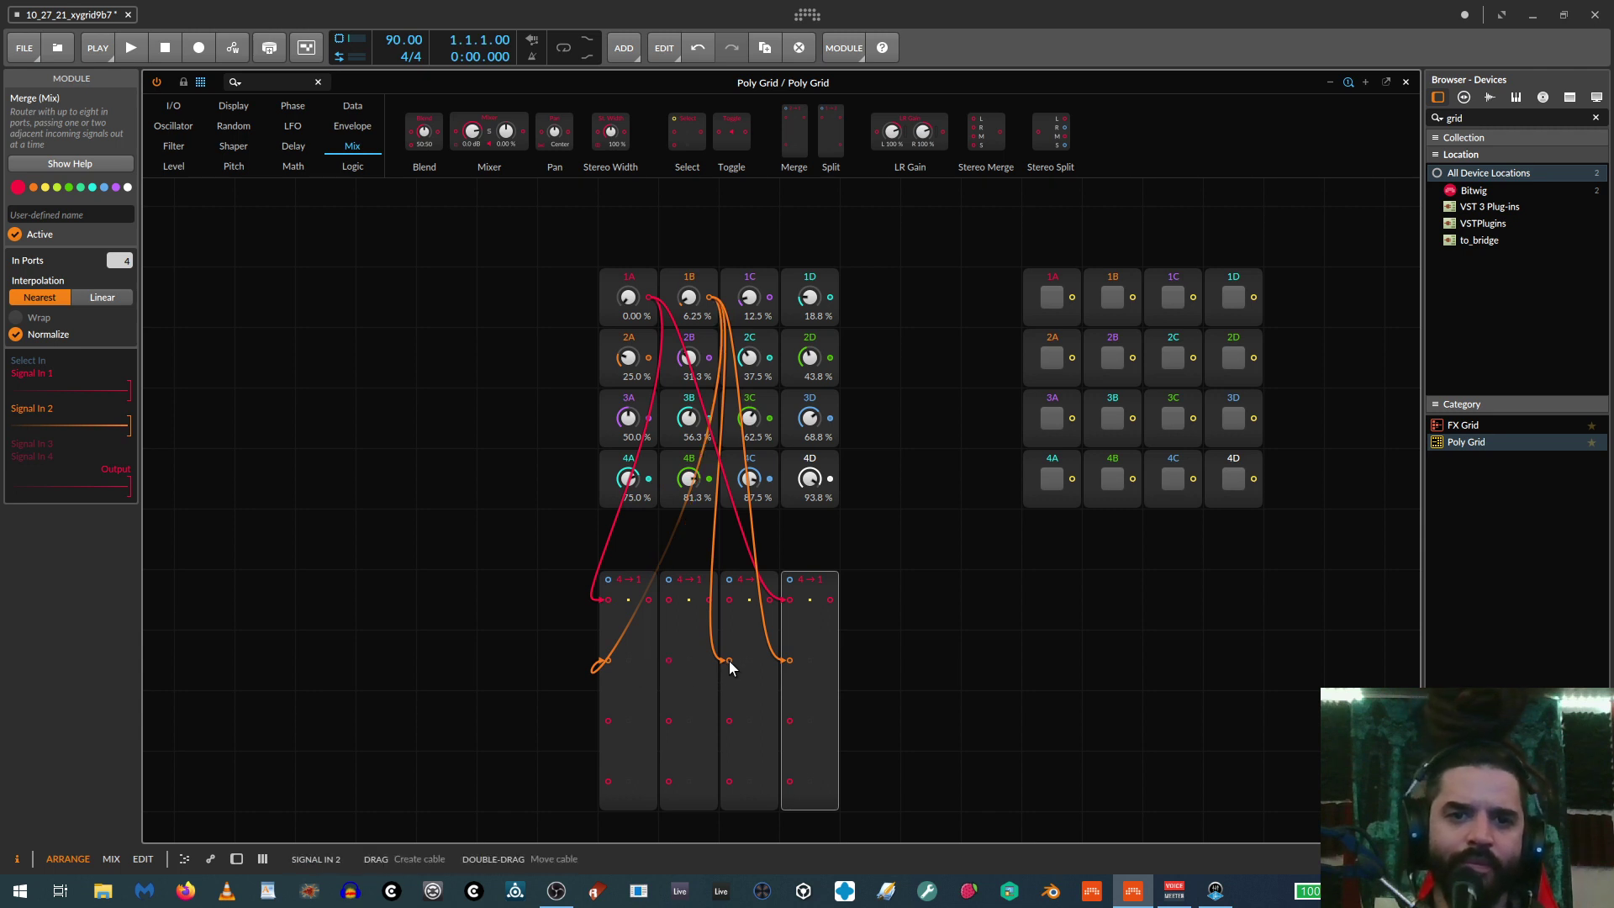
double_click(729, 661)
double_click(790, 599)
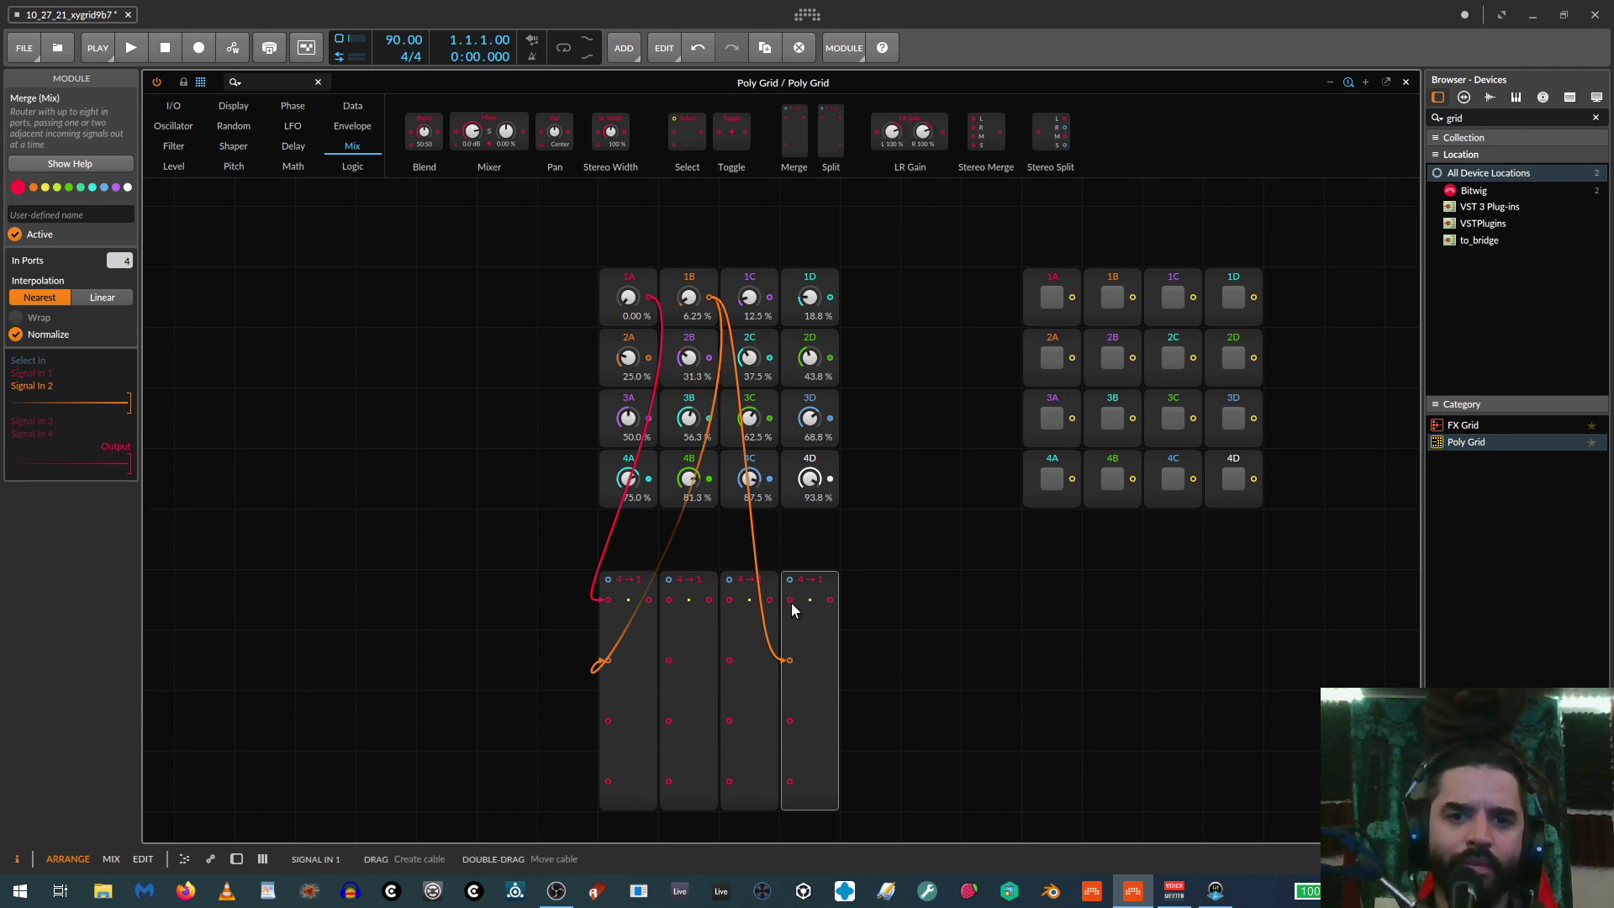
double_click(789, 661)
Connect knobs 1C and 1D to the first Merge's inputs 3 and 4, and knobs 2A to 2D to the second Merge's inputs 1 to 4
left_click_drag(769, 297, 608, 721)
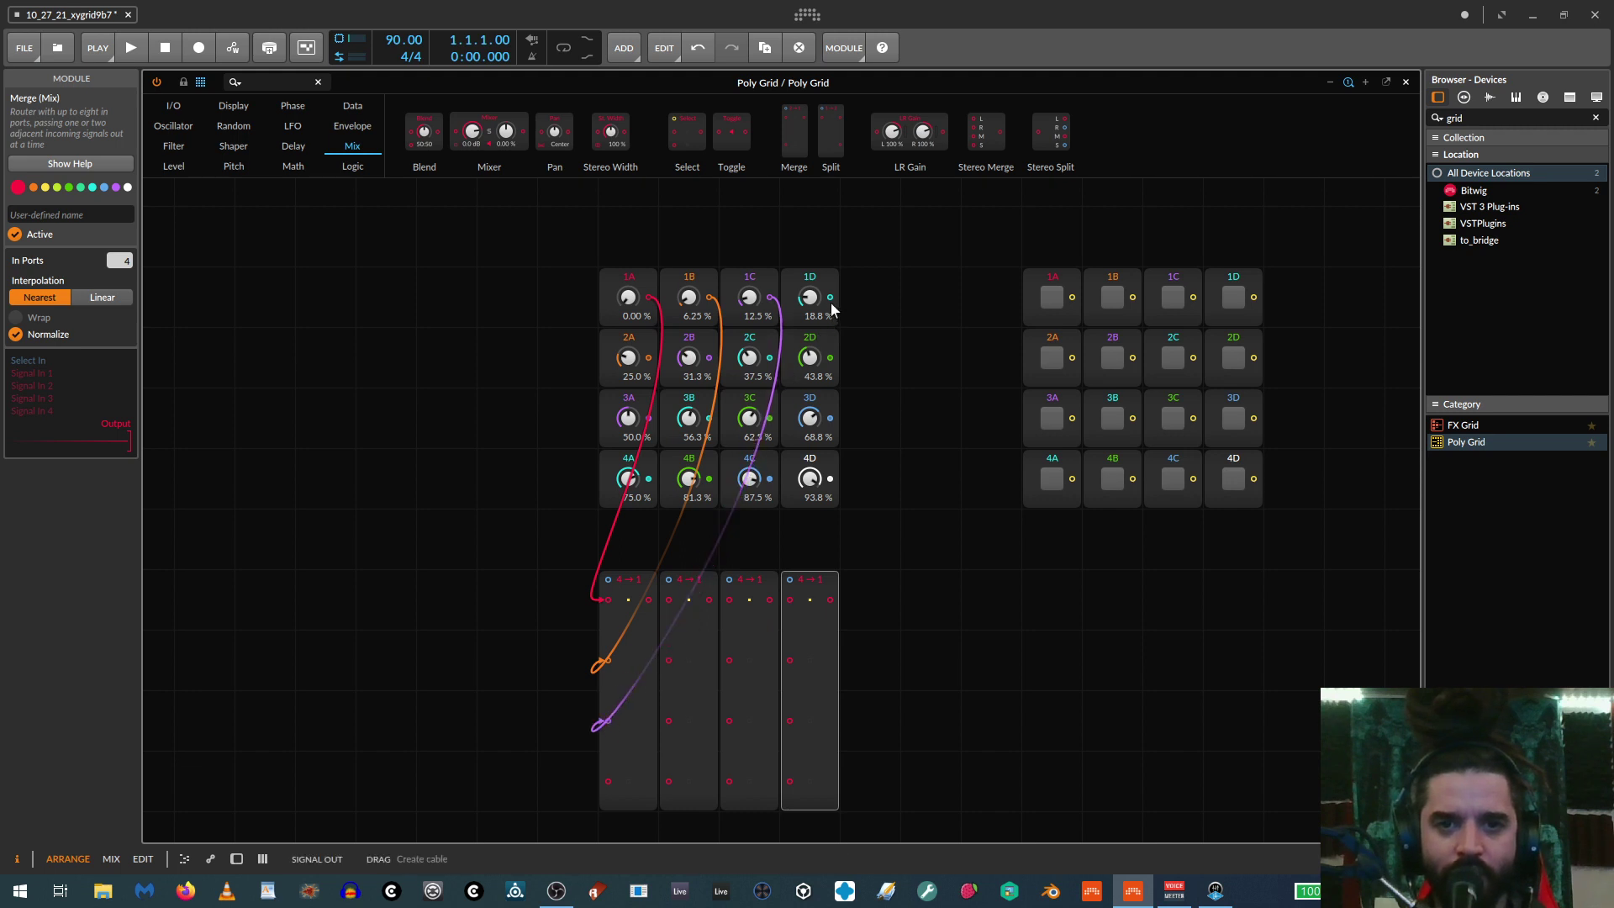
left_click_drag(831, 304, 608, 785)
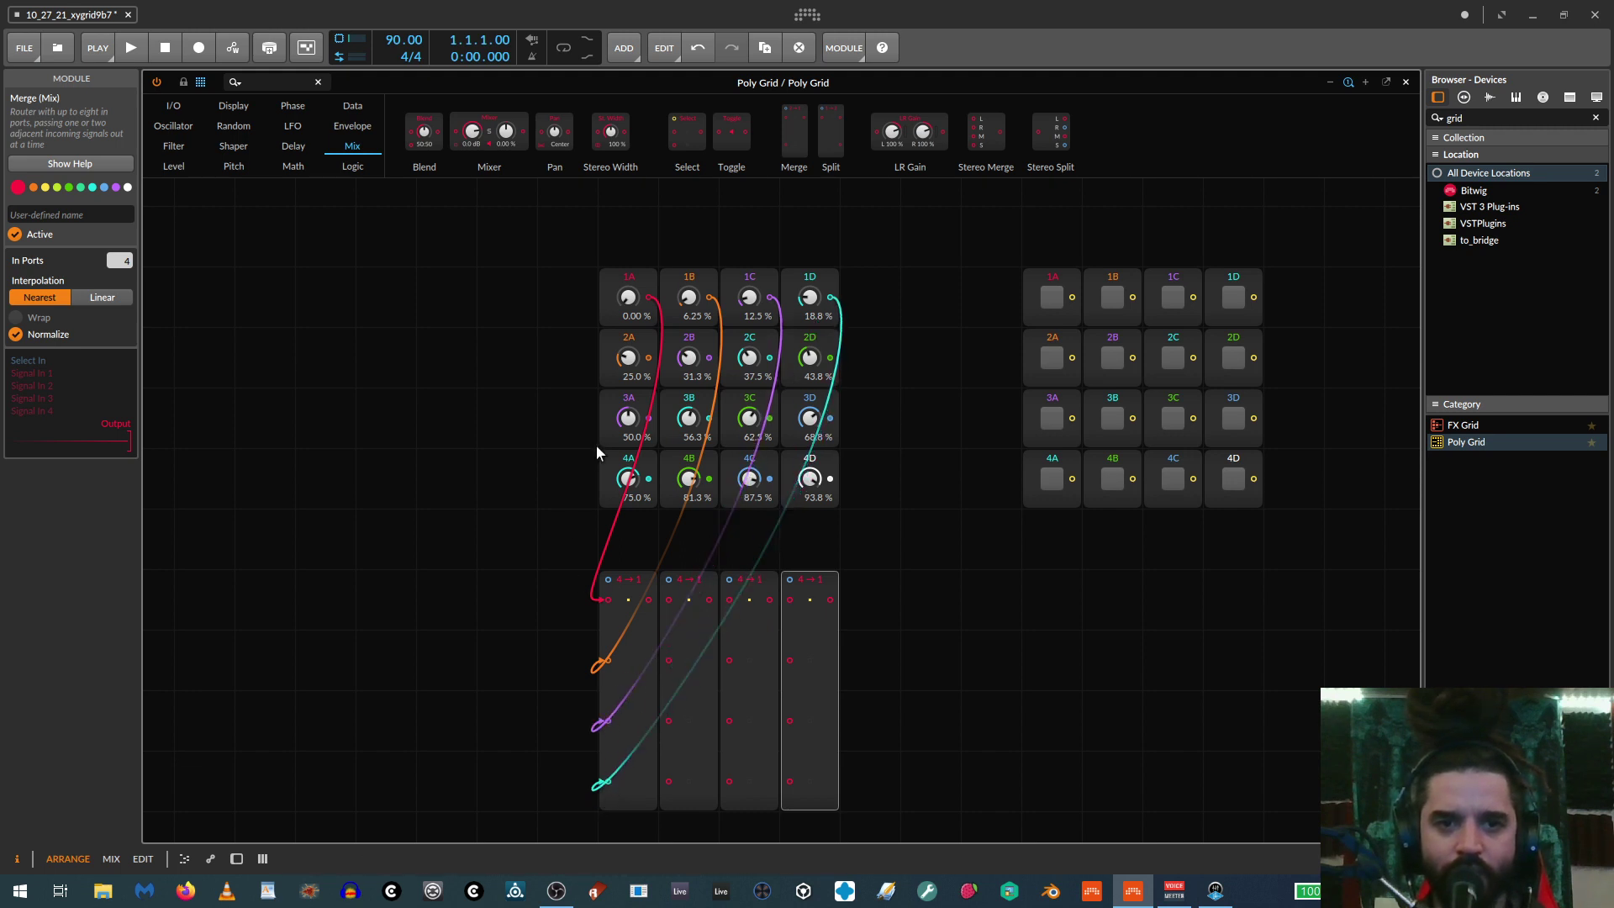
left_click_drag(648, 358, 667, 601)
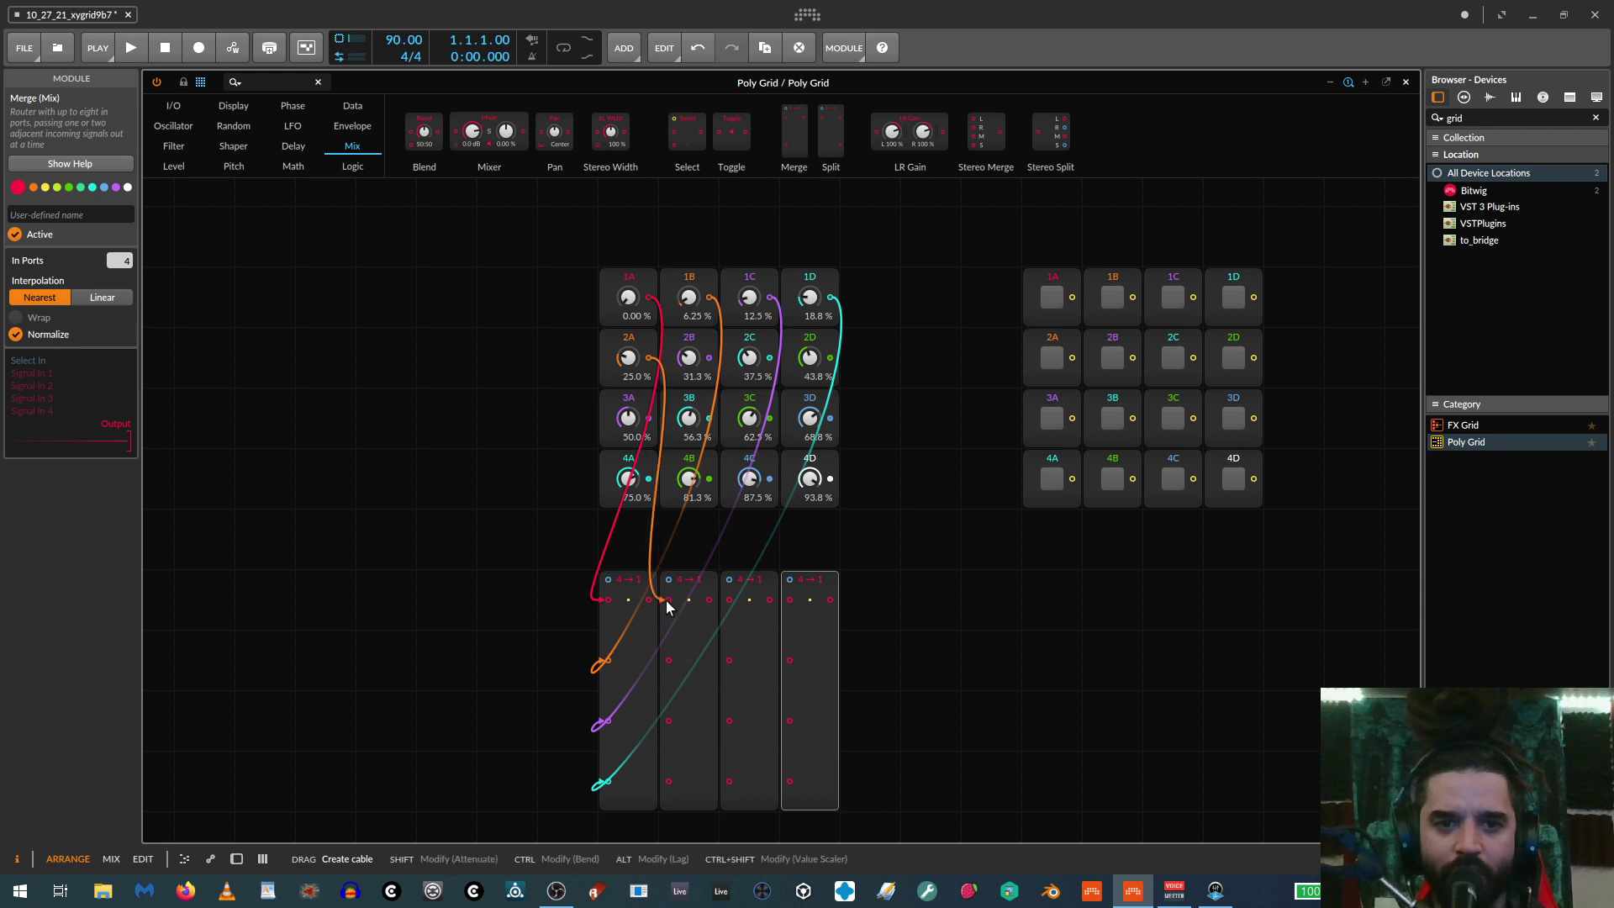
left_click_drag(709, 359, 669, 662)
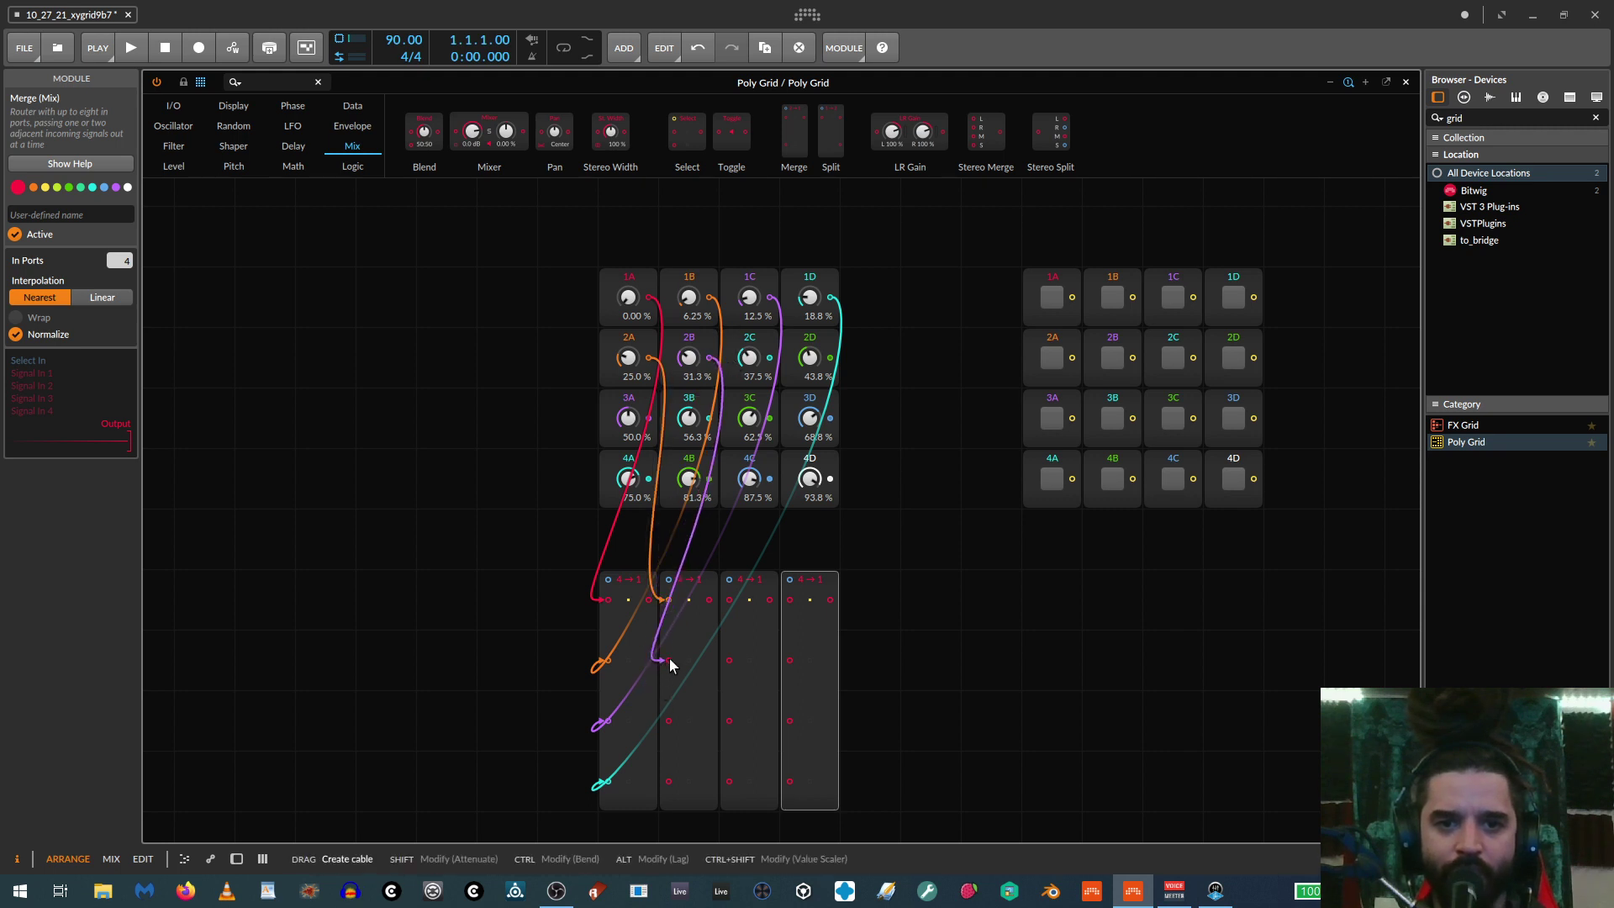
left_click_drag(771, 358, 669, 725)
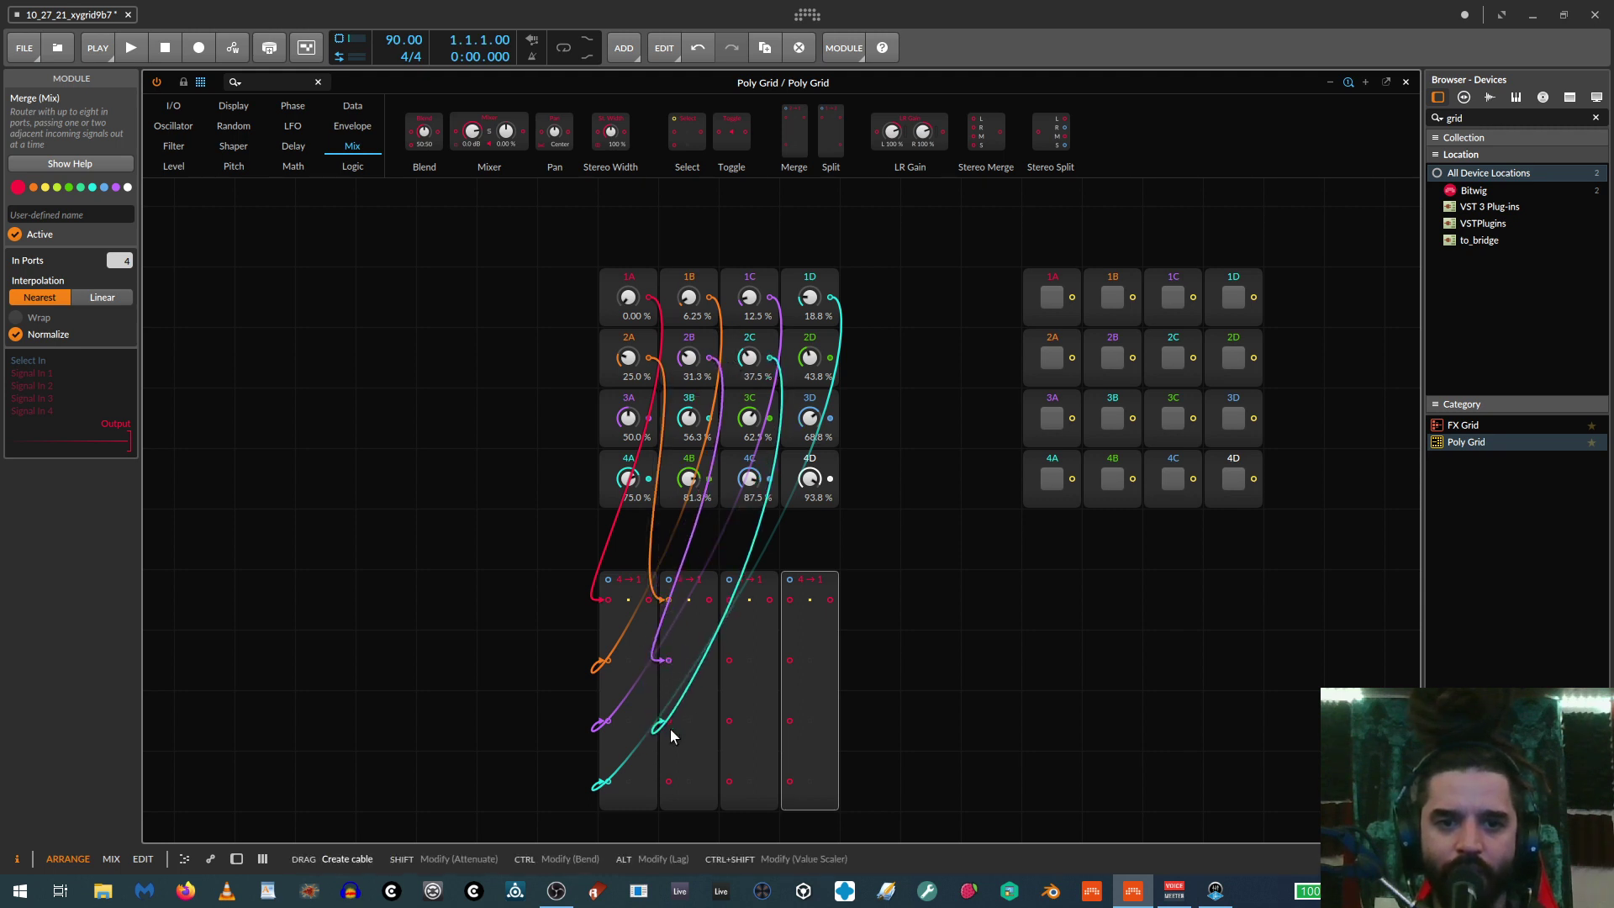
left_click_drag(830, 358, 669, 781)
Connect knobs 3A, 3B, 3C and 3D to signal inputs 1 to 4 of the third Merge
left_click_drag(649, 418, 731, 602)
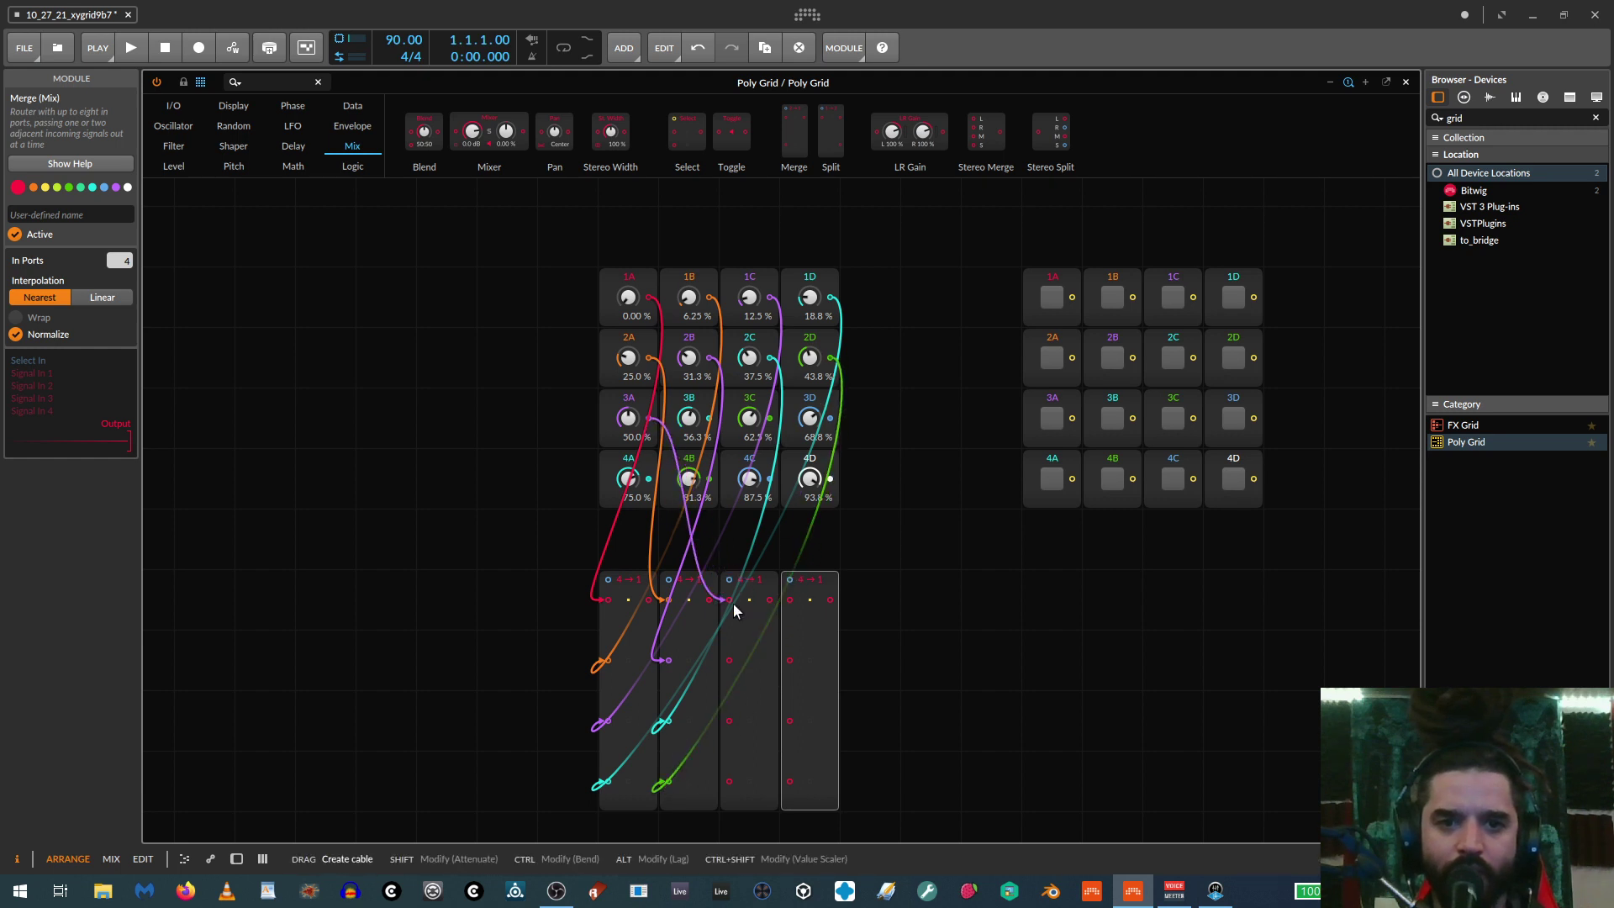
left_click_drag(709, 419, 729, 660)
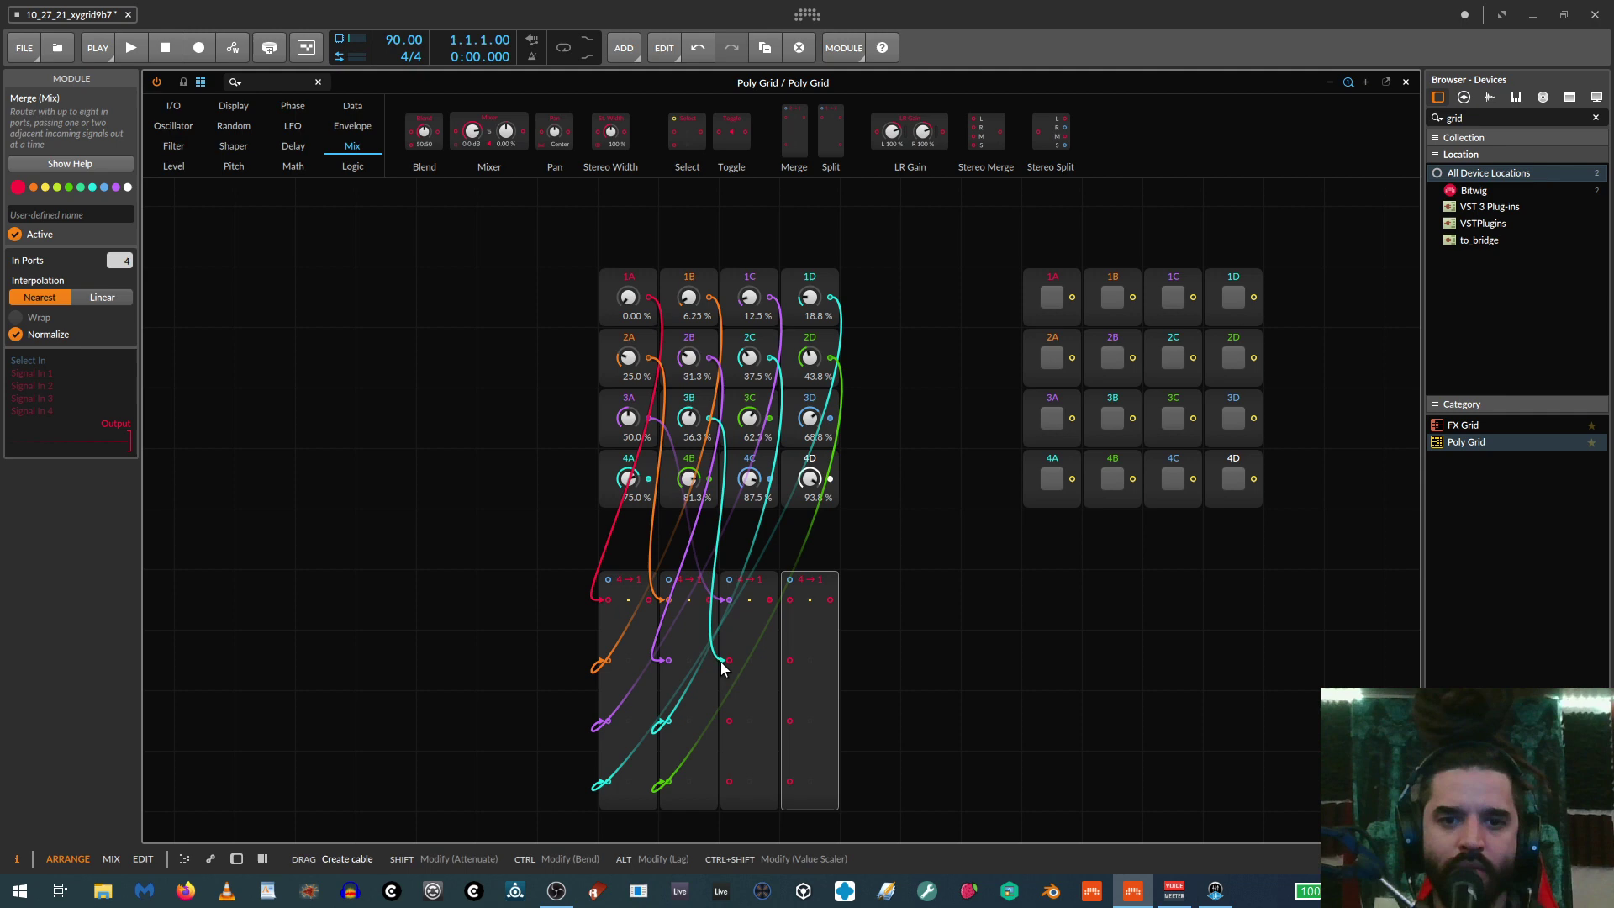
left_click_drag(770, 418, 730, 721)
left_click_drag(830, 418, 729, 781)
Connect knobs 4A, 4B, 4C and 4D to signal inputs 1 to 4 of the fourth Merge
left_click_drag(731, 578, 786, 600)
left_click_drag(709, 478, 789, 660)
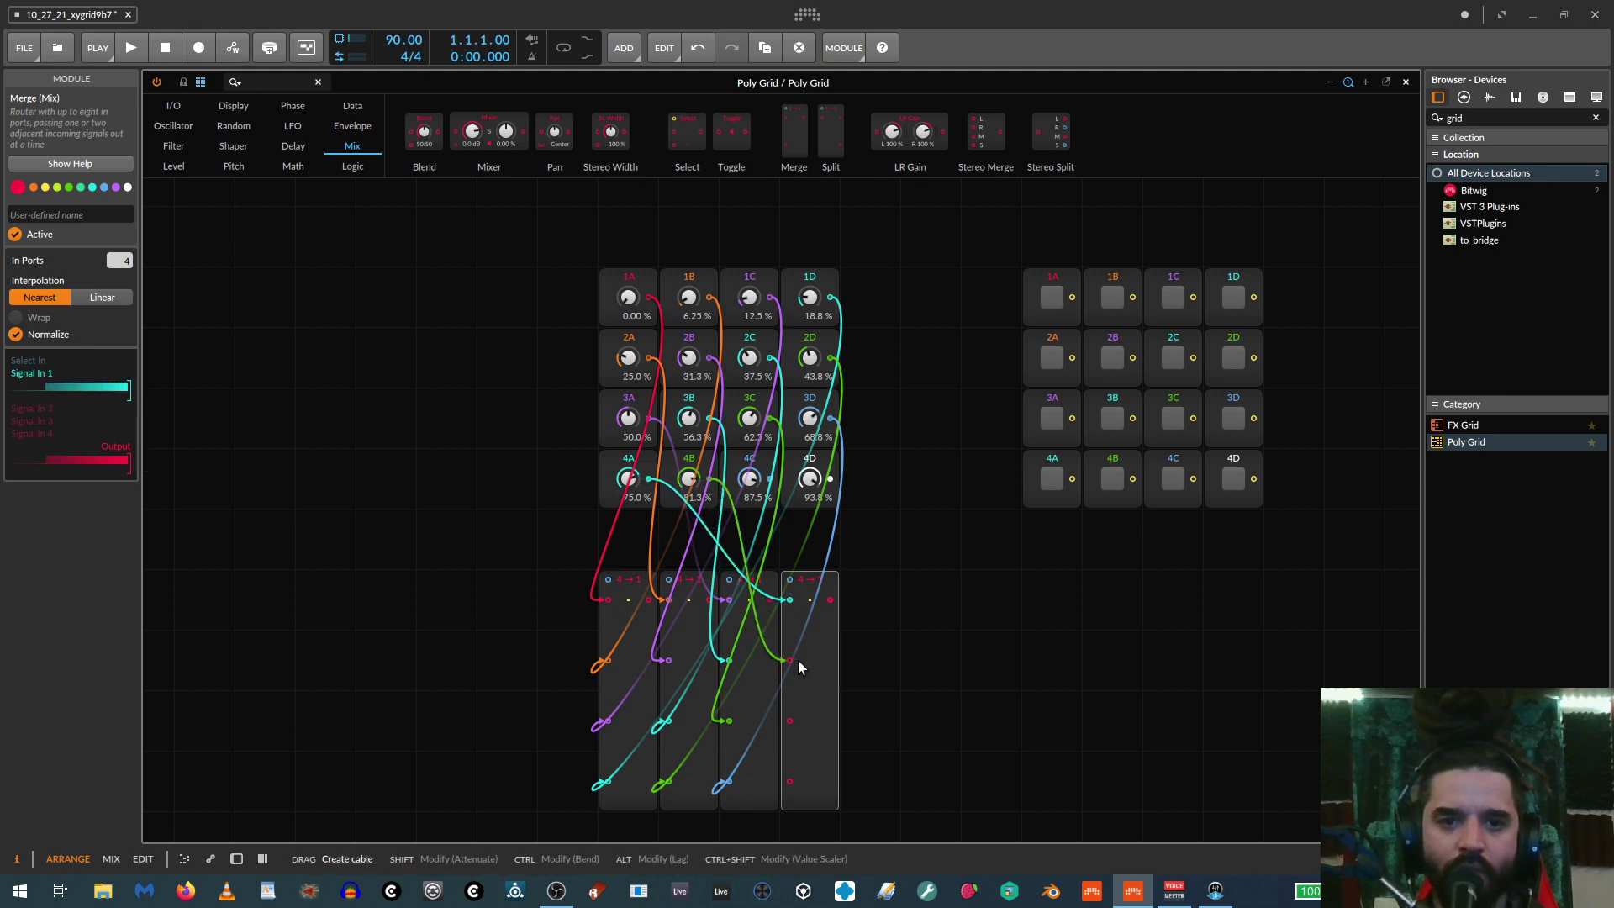
left_click_drag(766, 482, 789, 720)
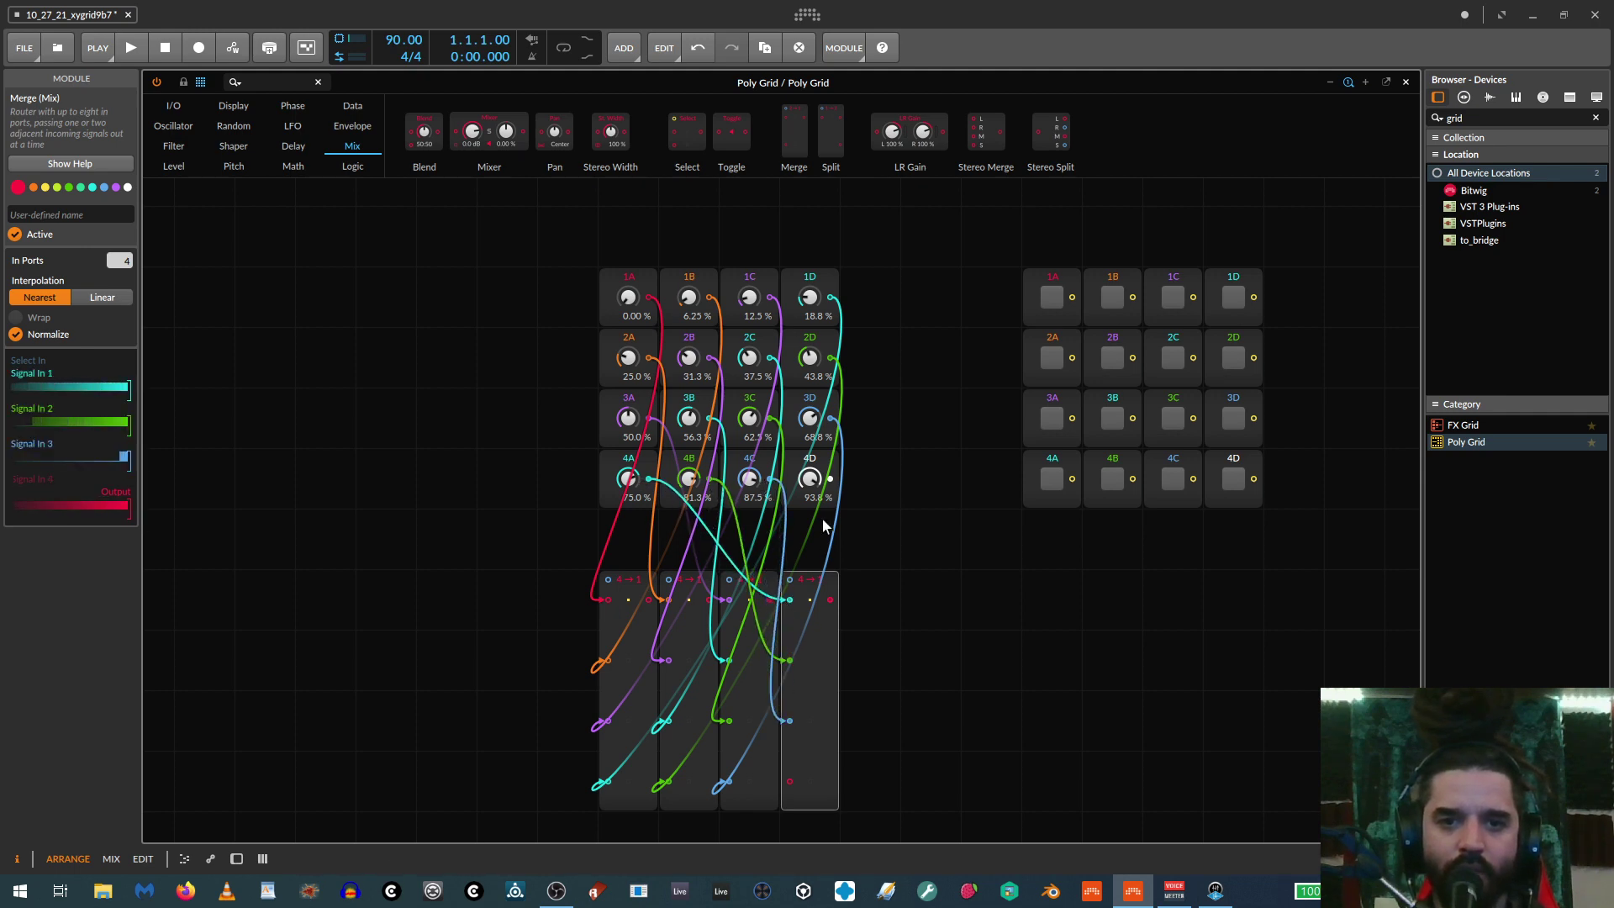
left_click_drag(834, 479, 789, 781)
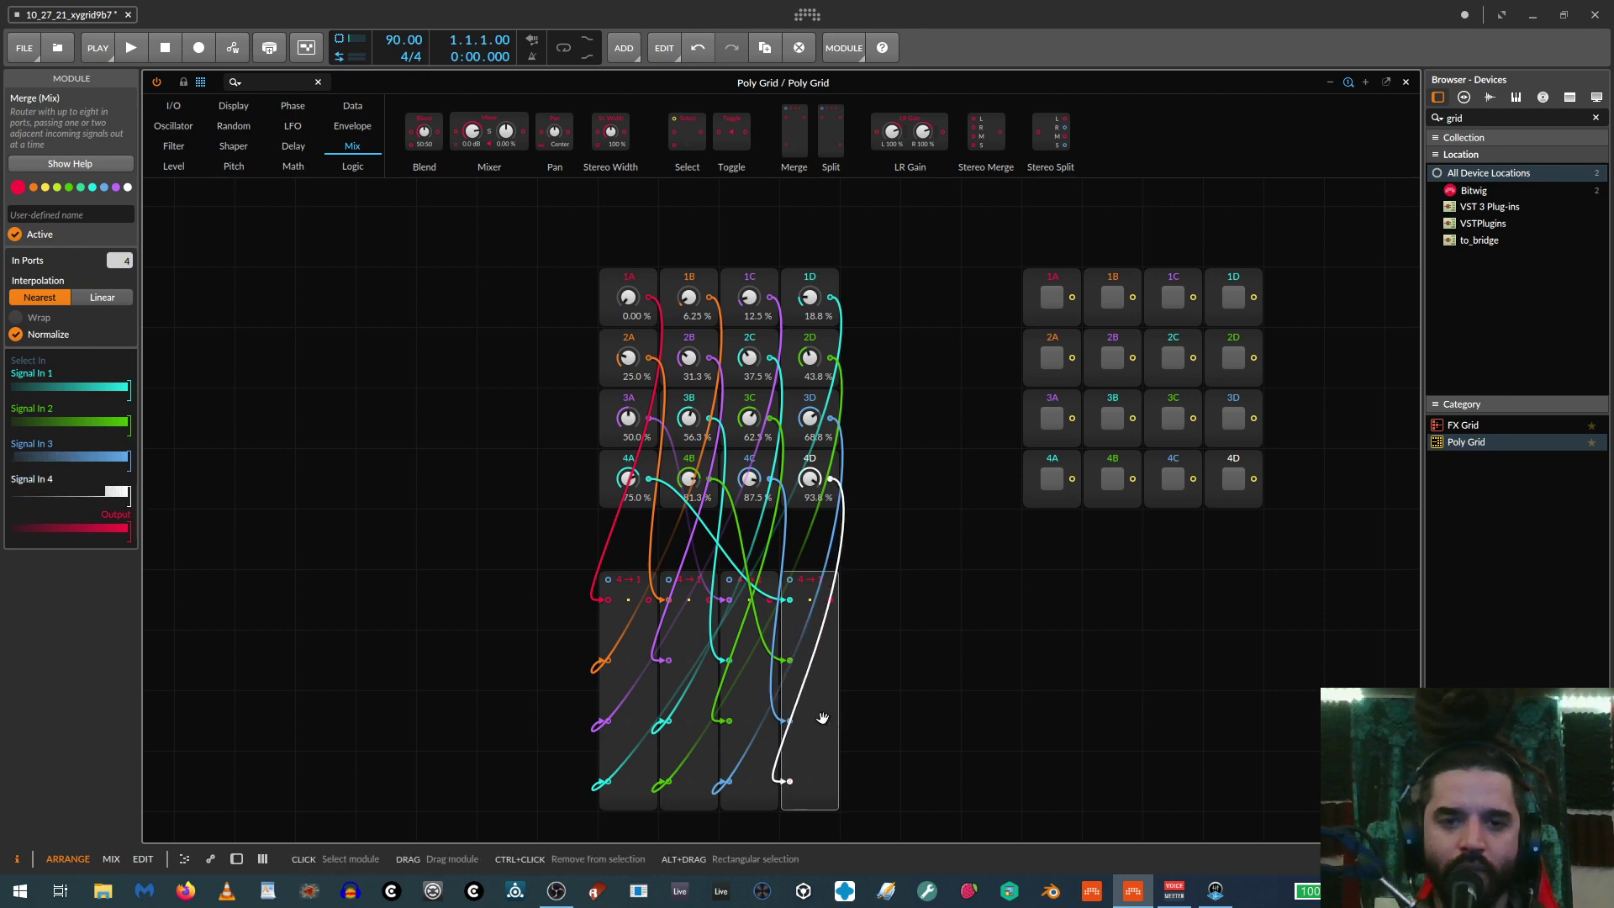
mouse_move(822, 721)
left_mouse_down()
mouse_move(910, 721)
mouse_move(798, 700)
left_mouse_up()
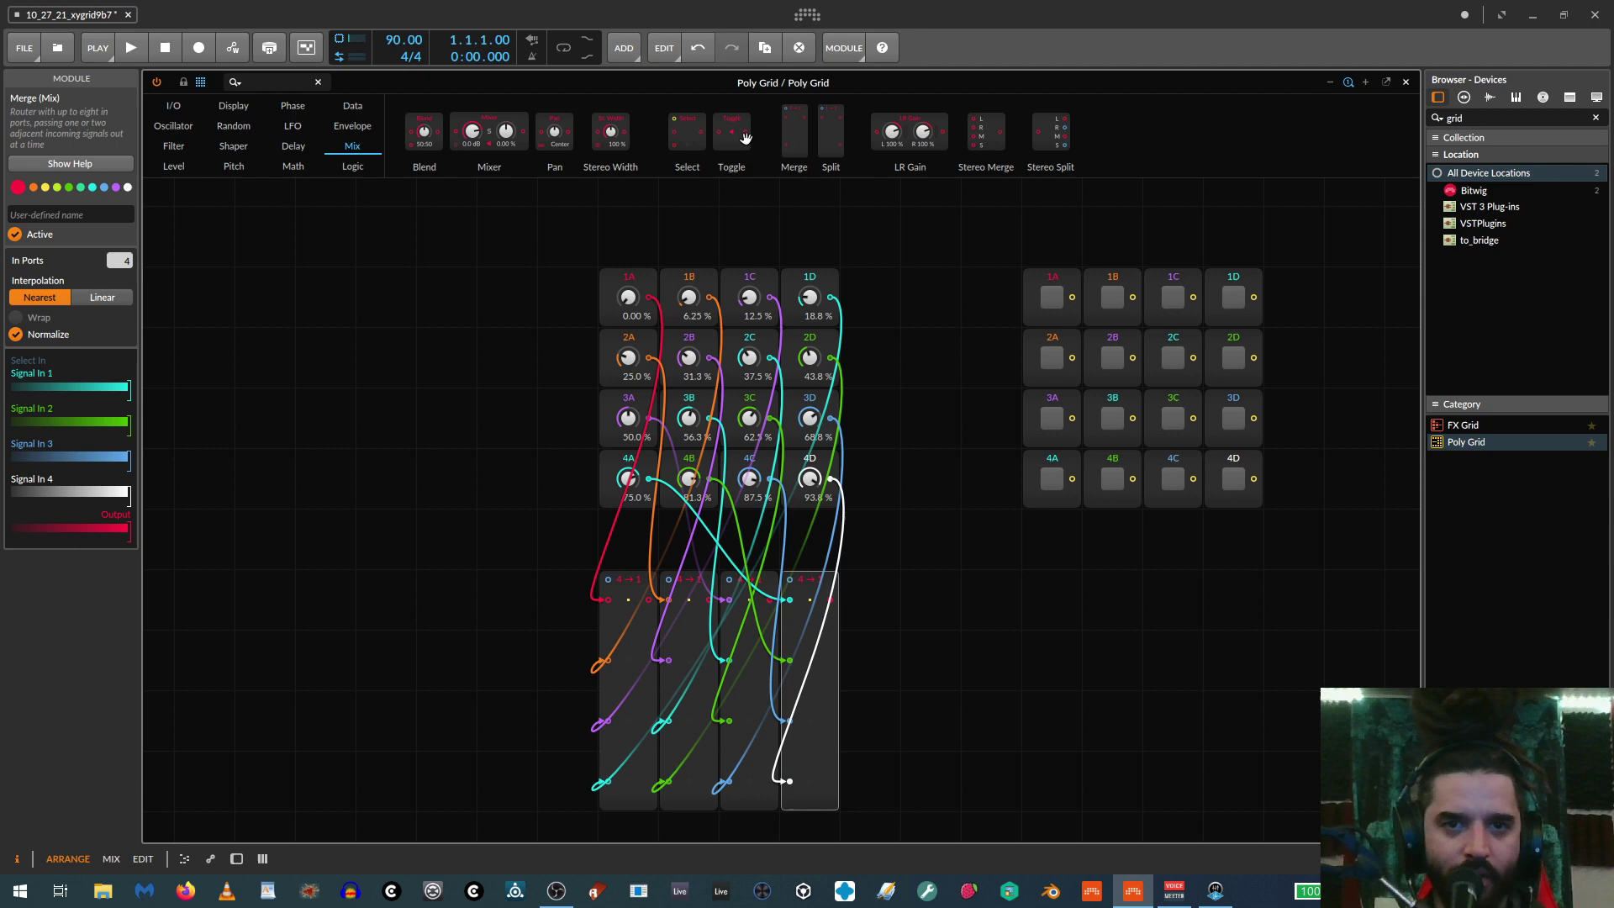
Add a fifth Merge beside the row of four, with Nearest interpolation and 4 in ports
left_click_drag(796, 132, 929, 584)
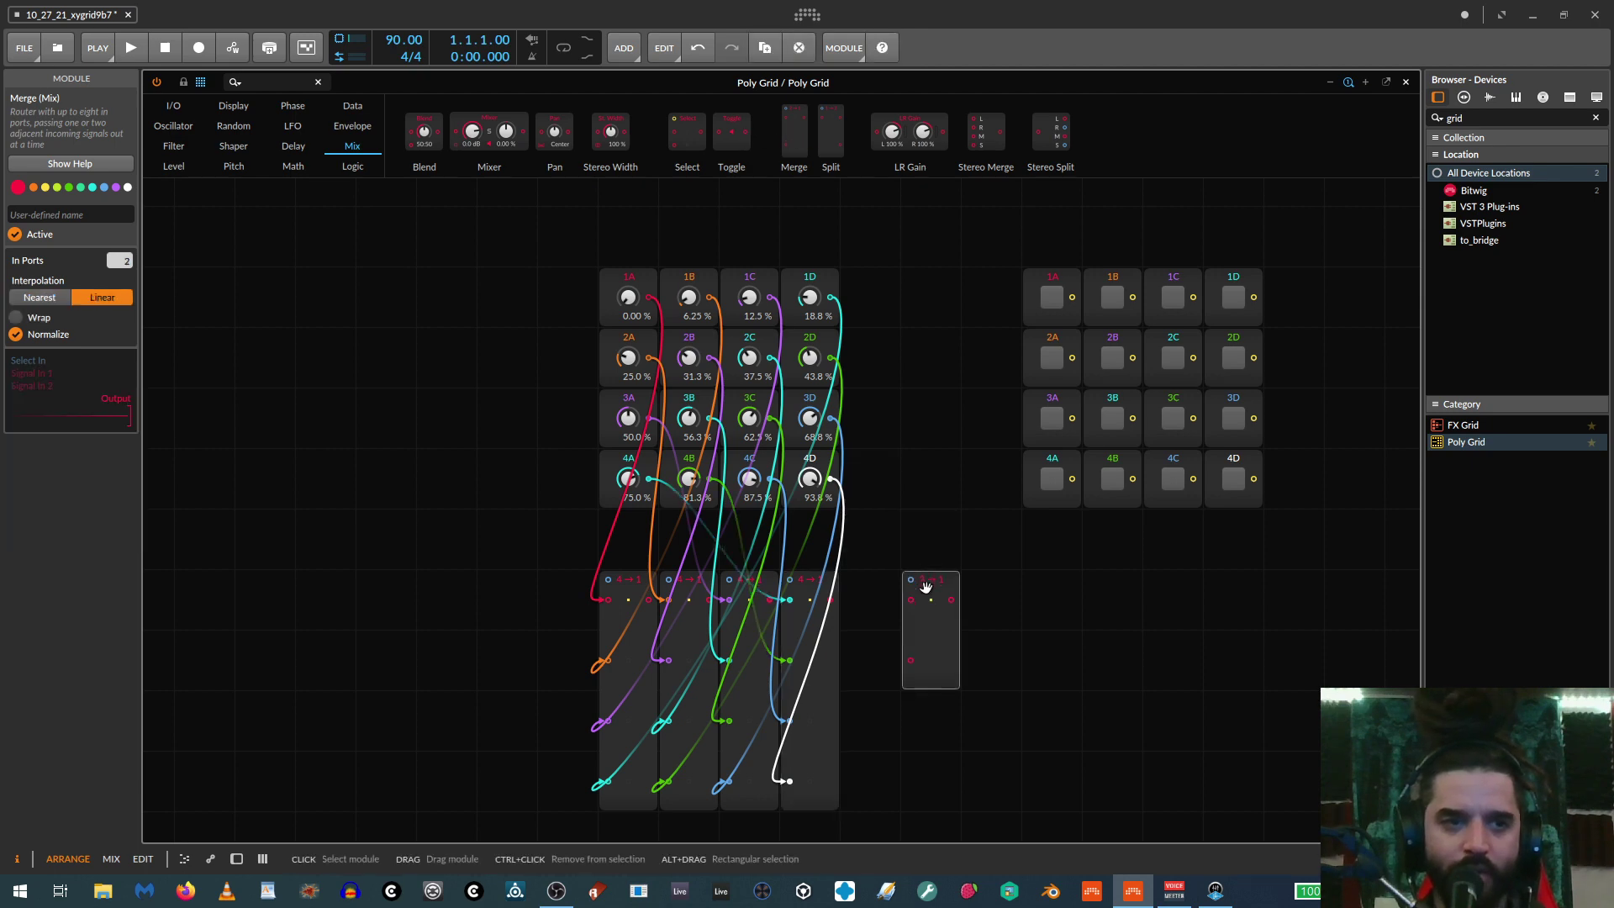
left_click(36, 297)
left_click_drag(122, 262, 122, 239)
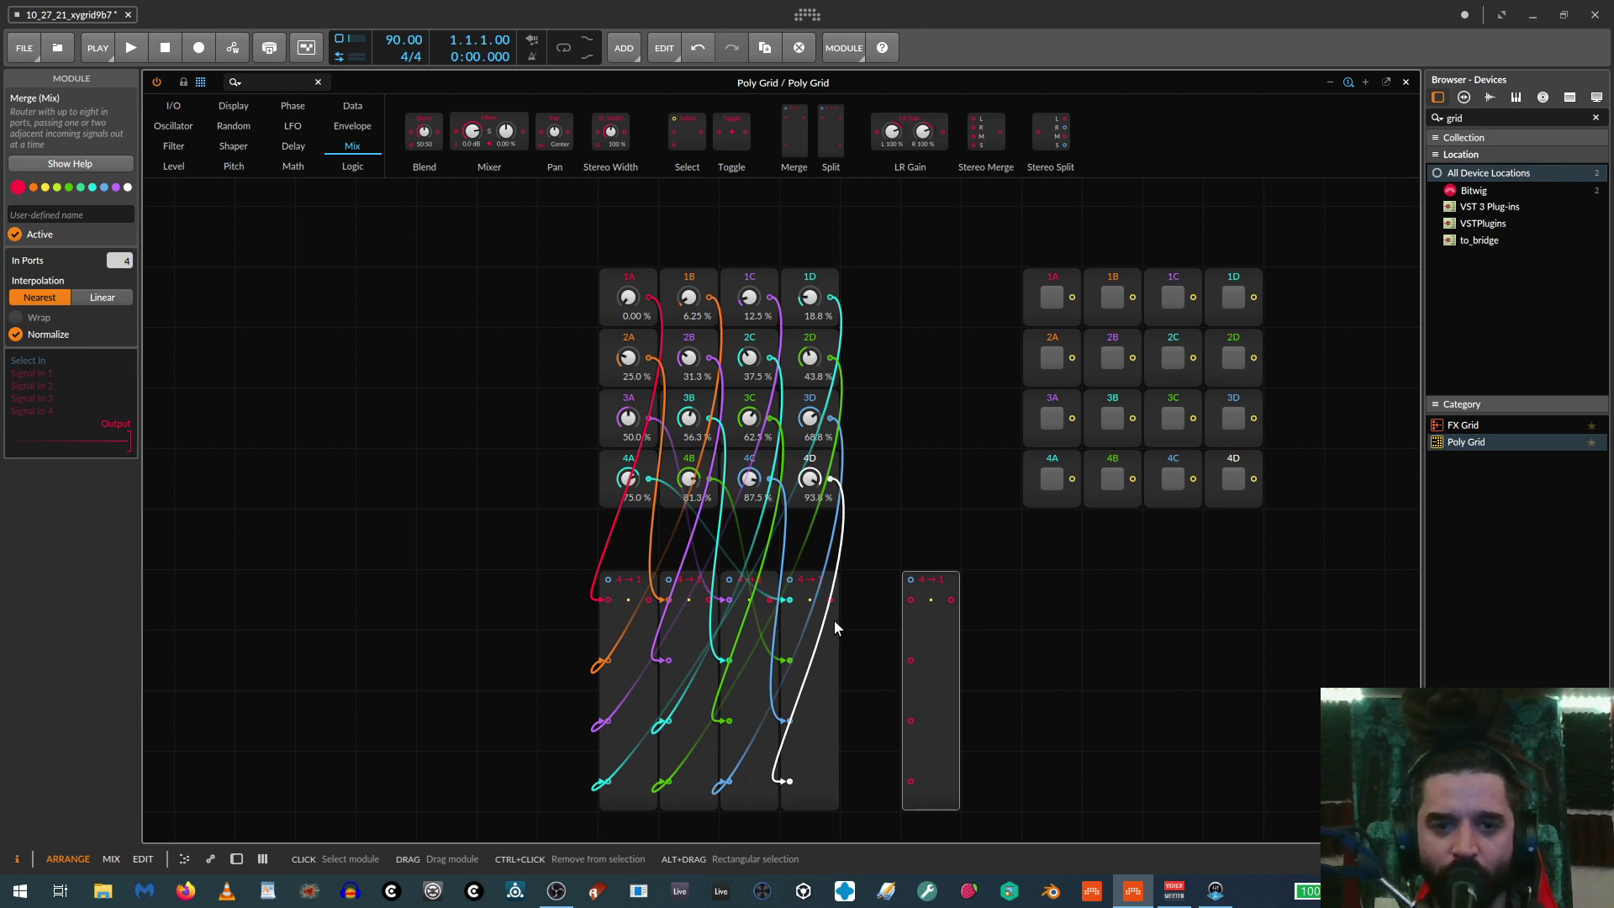
Connect the outputs of the four row Merges to signal inputs 1 to 4 of the fifth Merge
left_click_drag(647, 598, 910, 599)
left_click(708, 610)
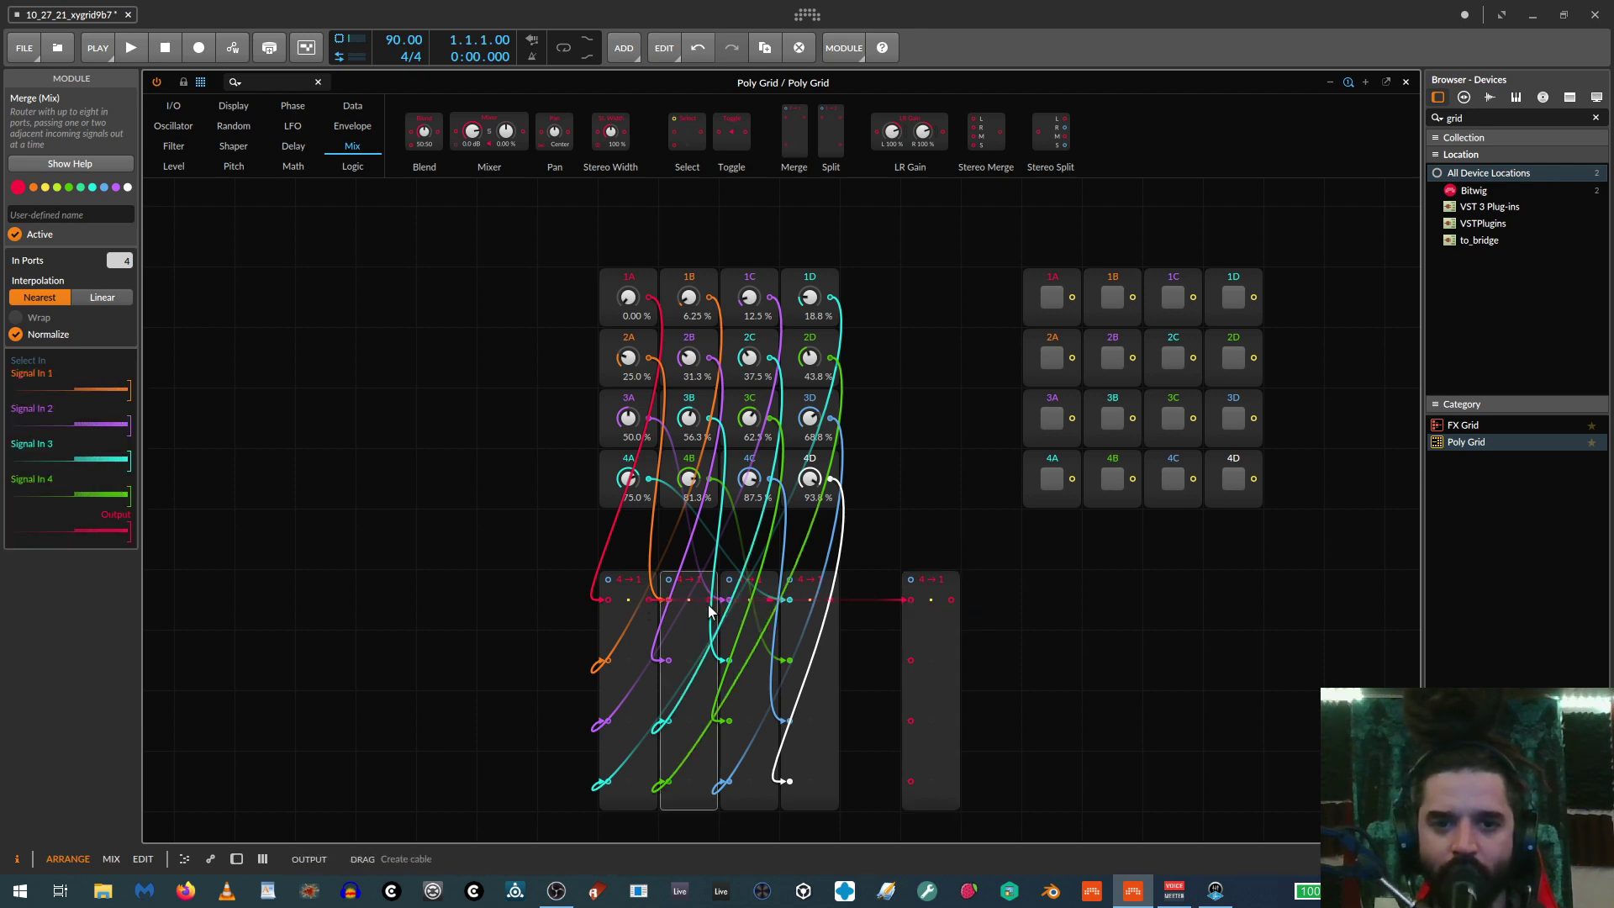
left_click_drag(720, 602, 915, 659)
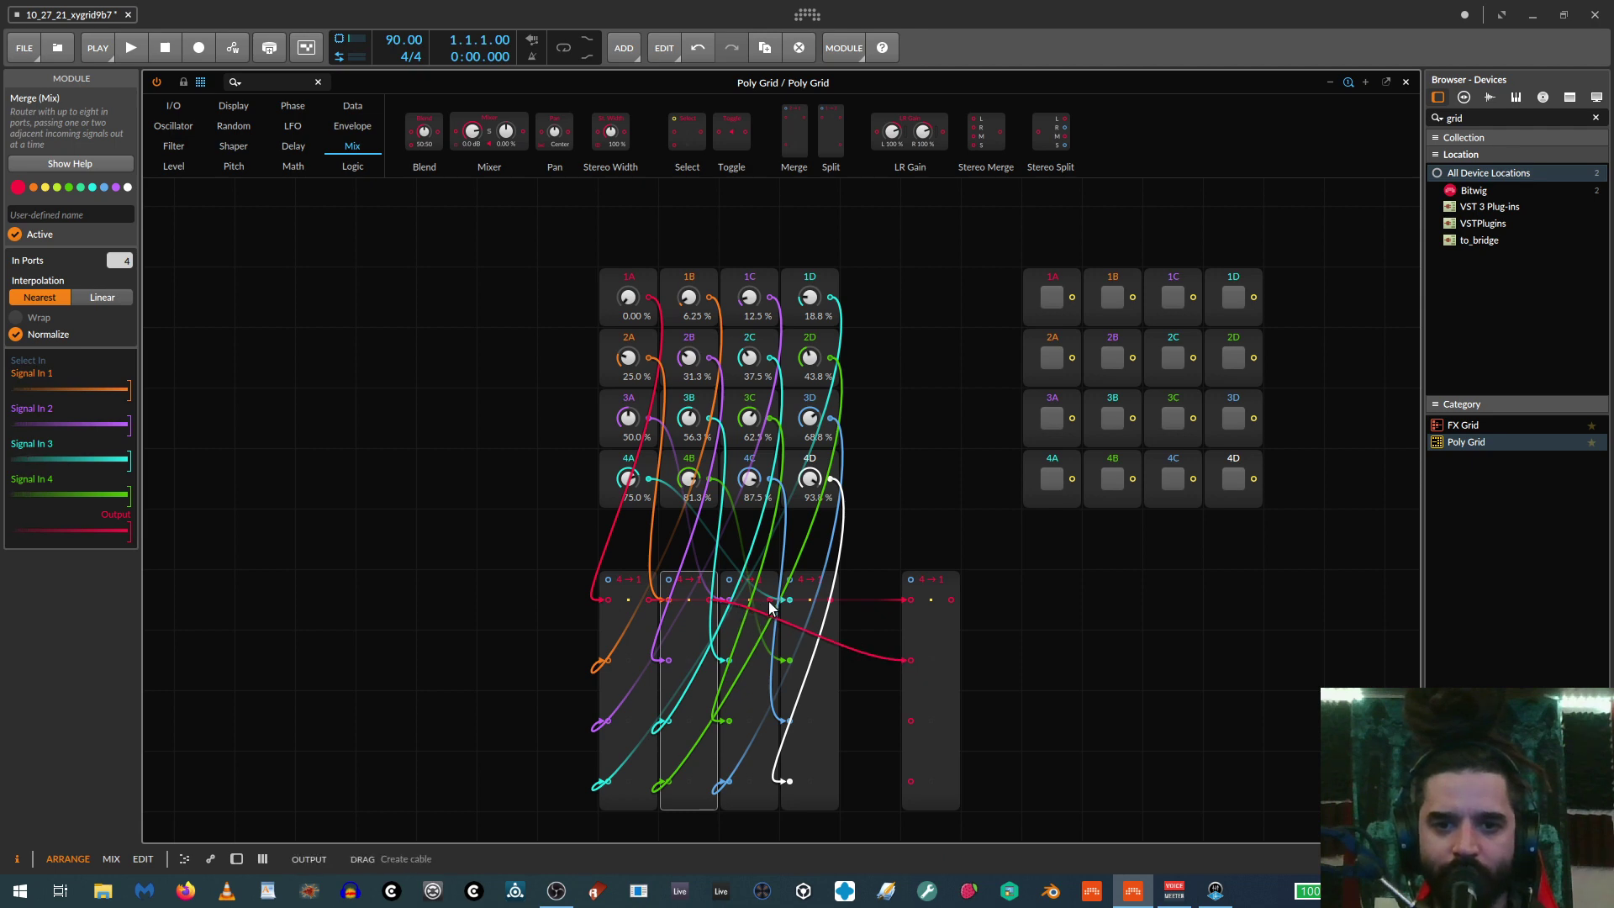
left_click_drag(770, 602, 910, 720)
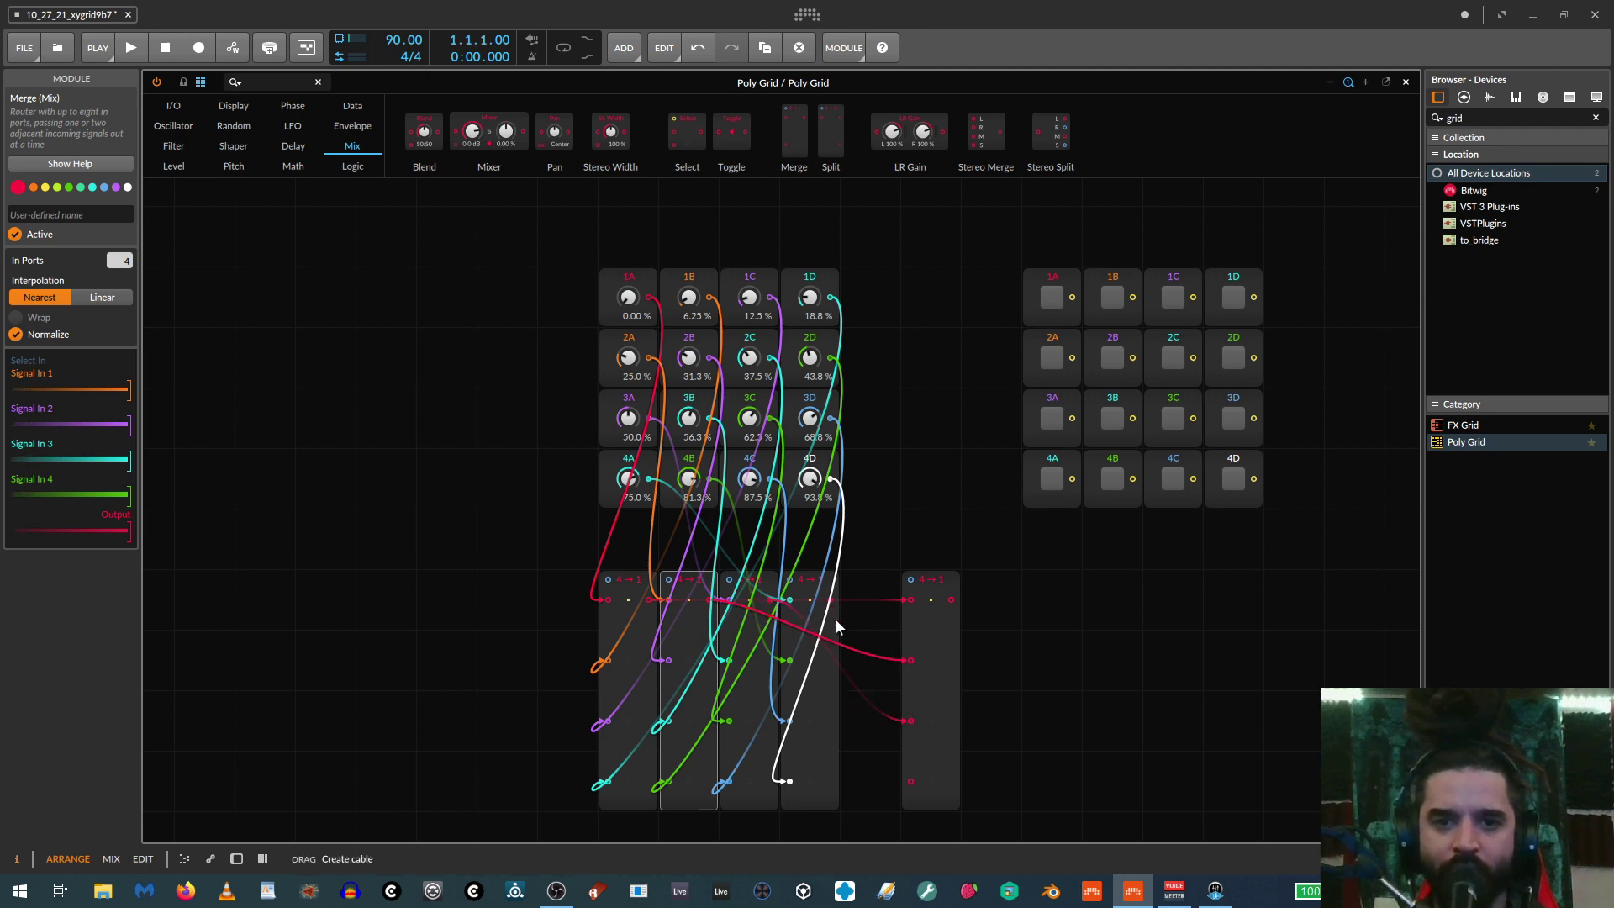
left_click_drag(831, 599, 910, 780)
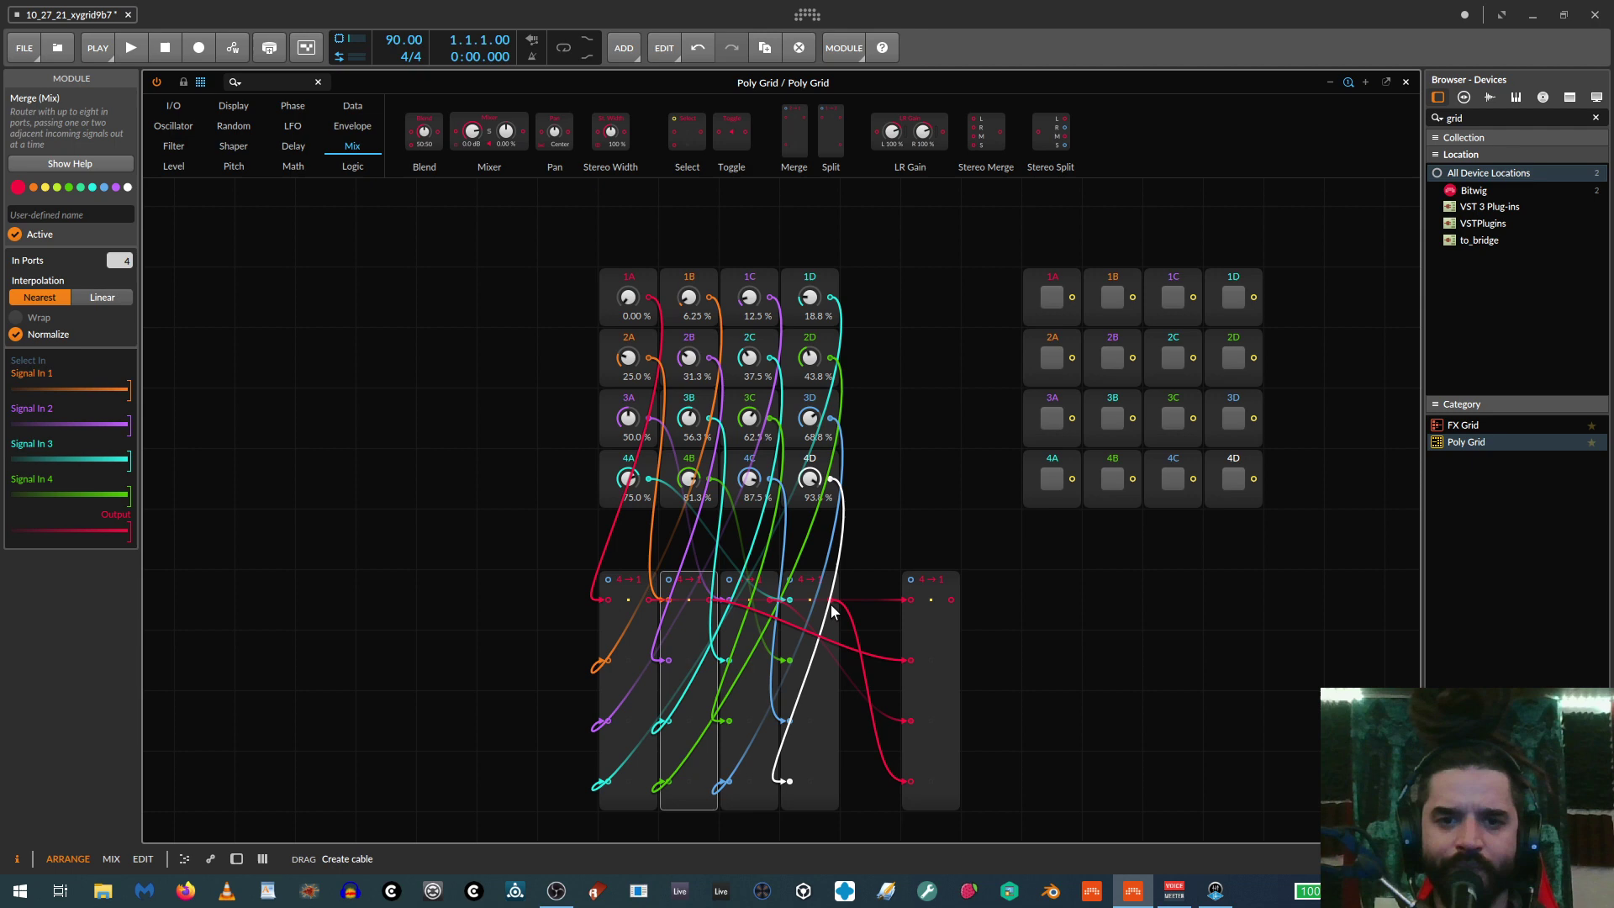
Add two Value modules from the Level category in the empty area beside the row of Merges
left_click(174, 166)
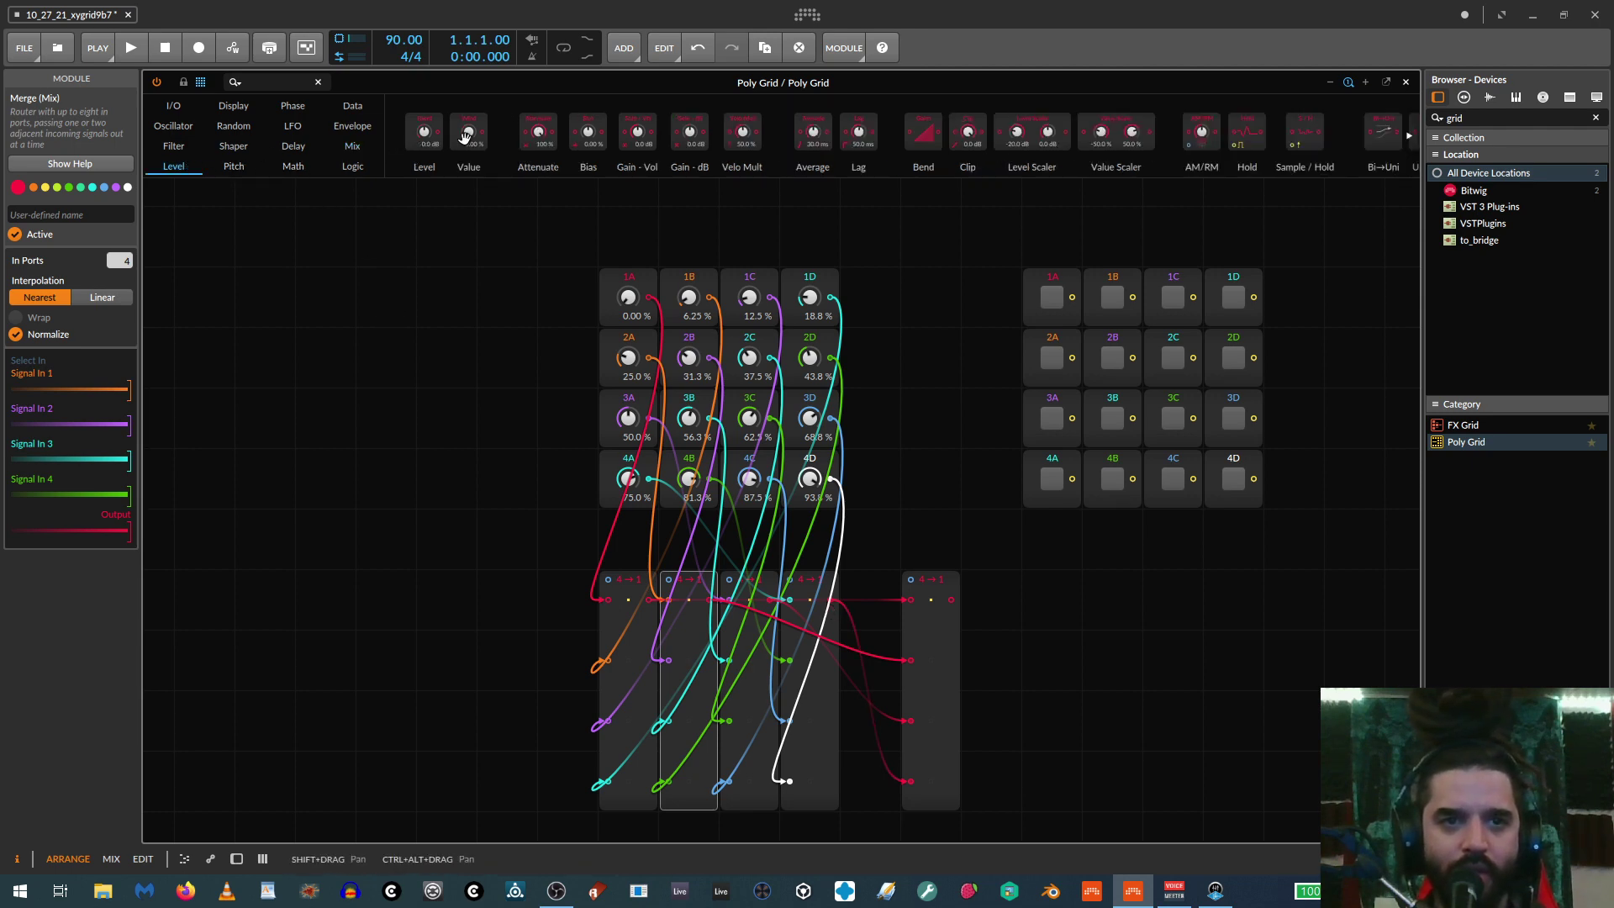
left_click_drag(469, 133, 442, 543)
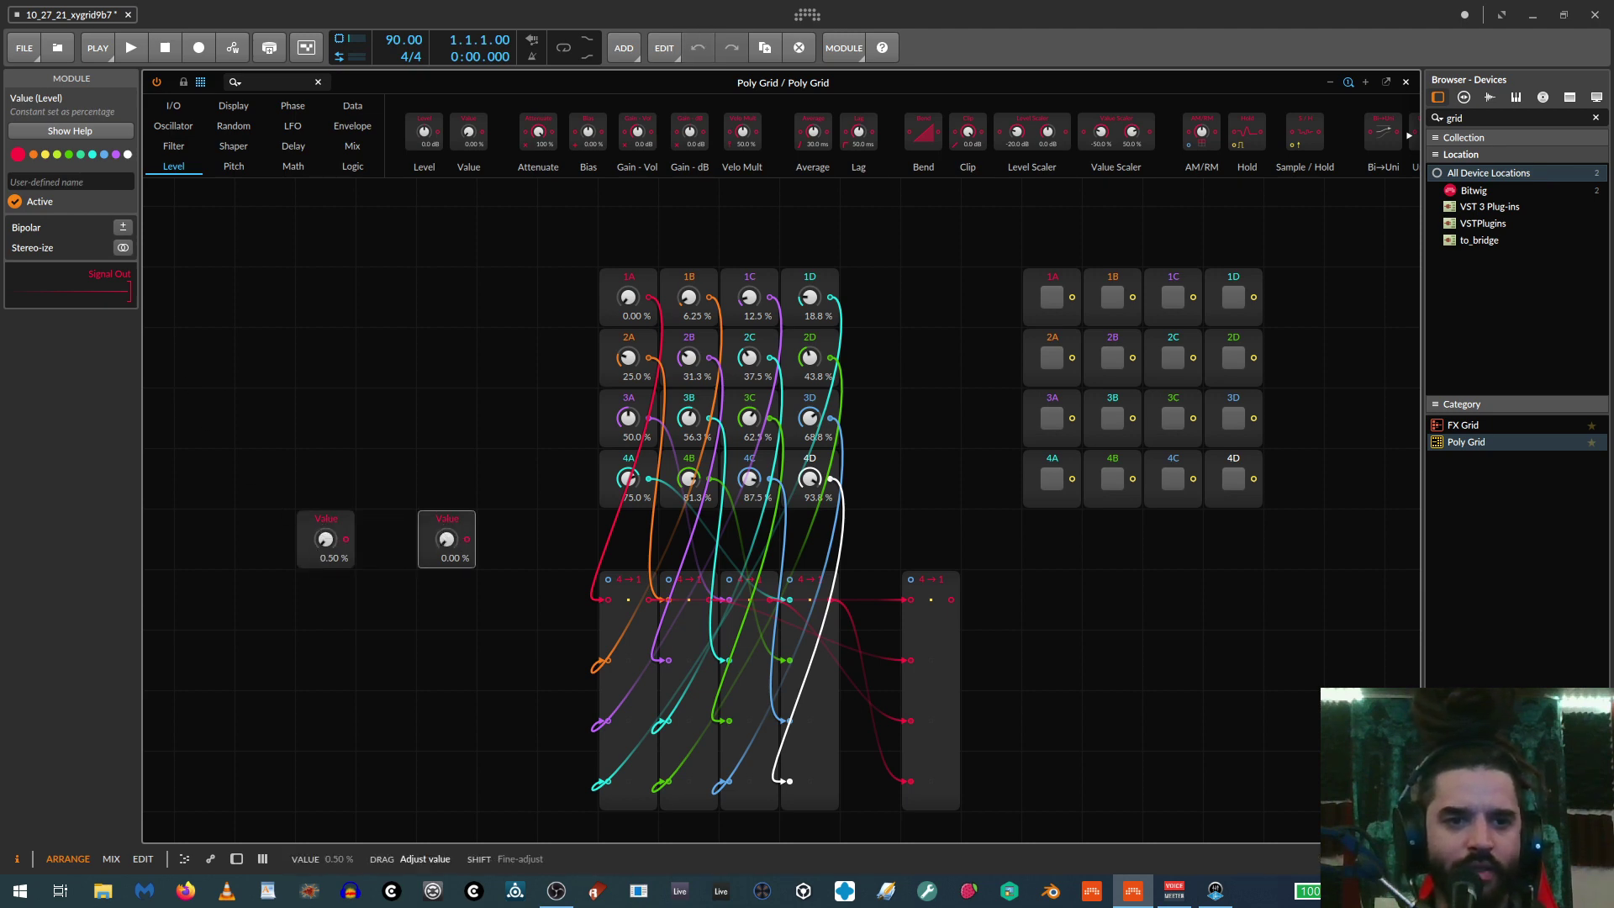
Colour the first Value module green and the second Value module blue
left_click_drag(322, 536, 322, 533)
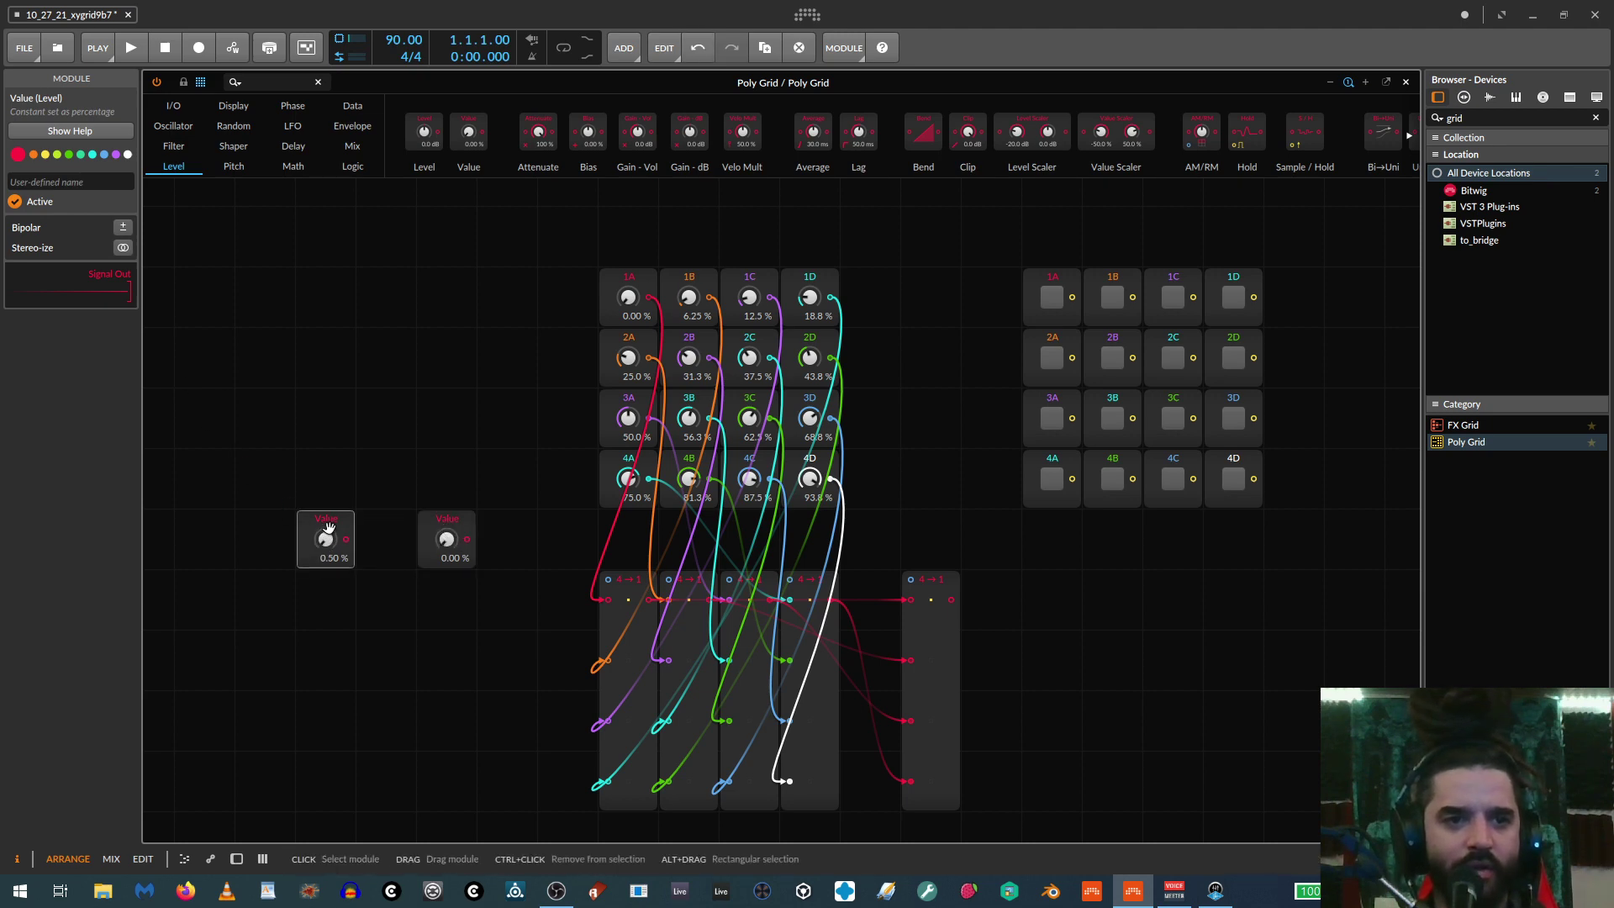
left_click(68, 155)
left_click(431, 526)
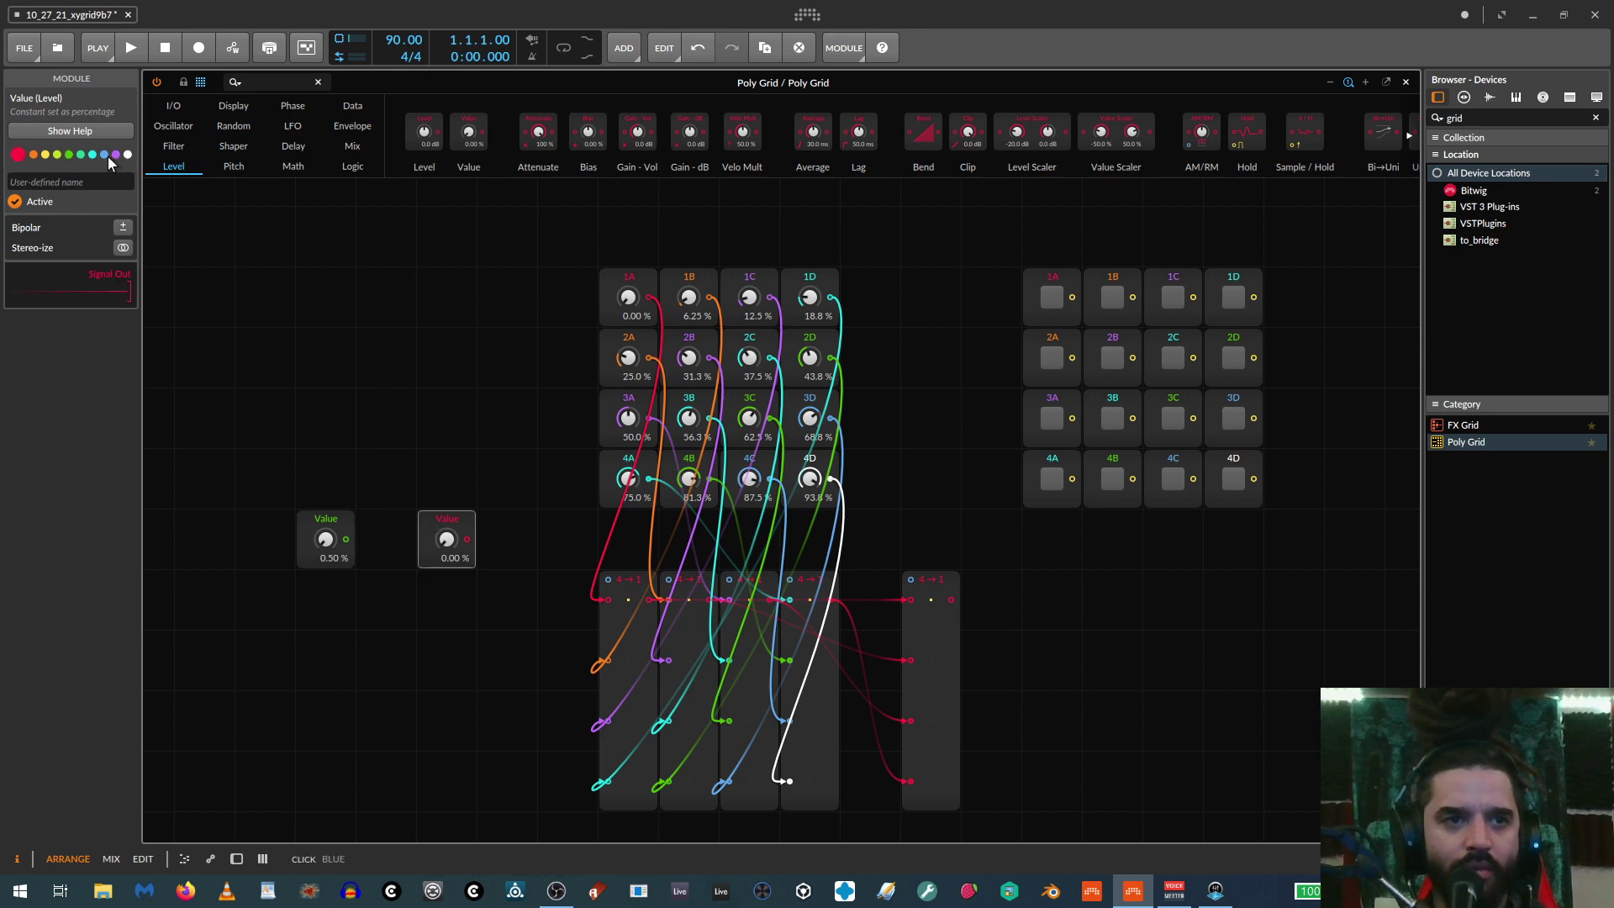
left_click(102, 155)
Name the green Value module X and the blue Value module Y
left_click(308, 522)
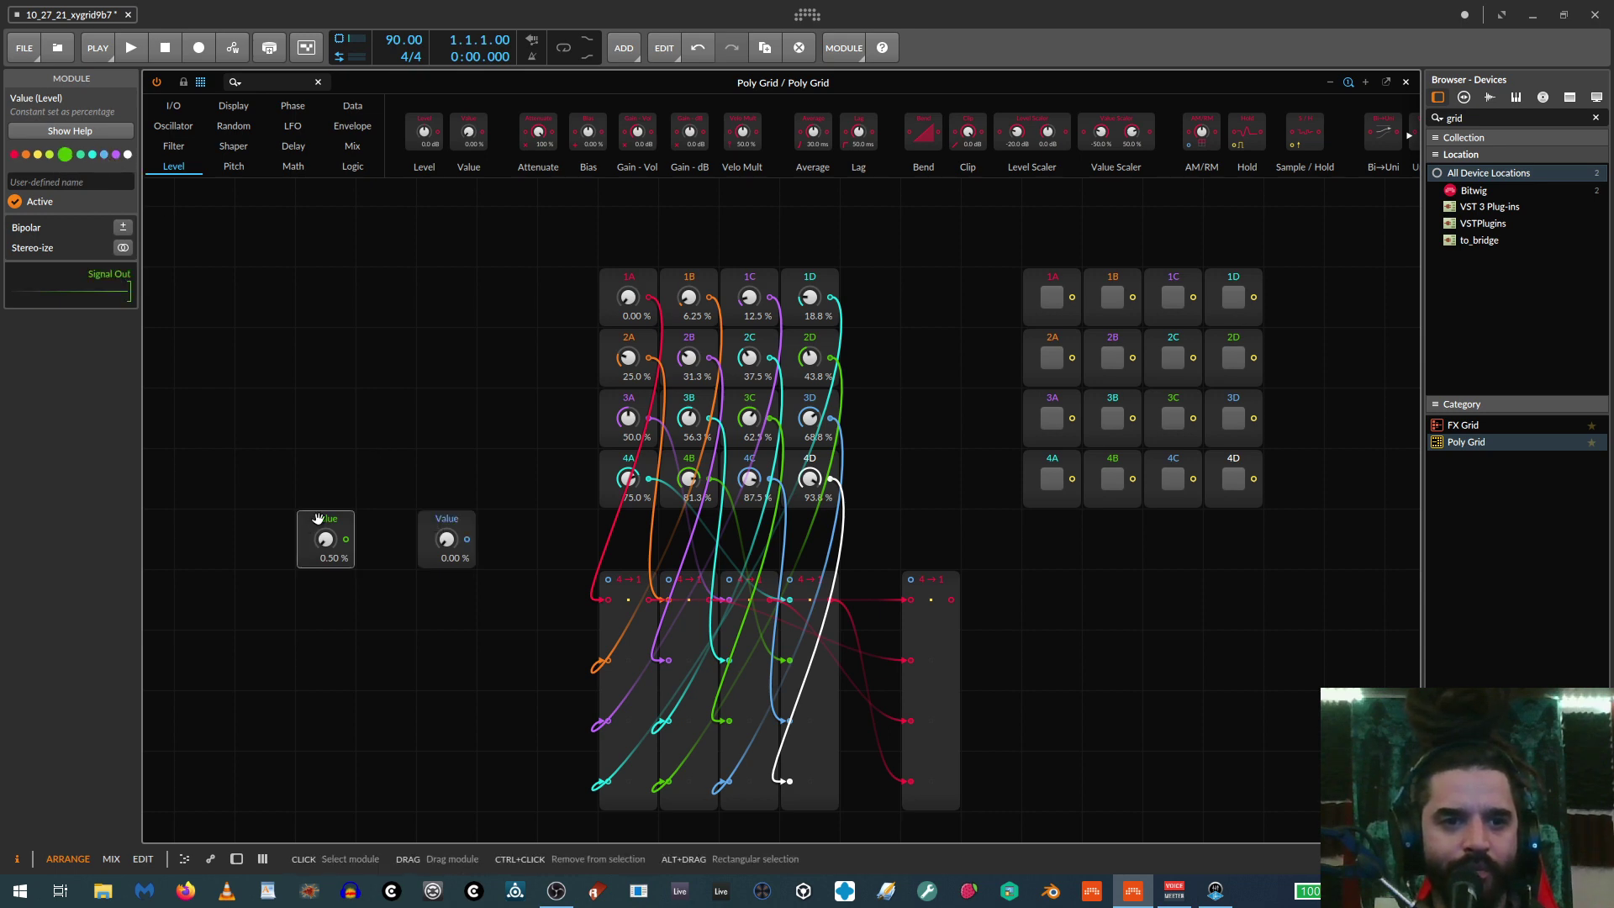
left_click(46, 181)
type("X")
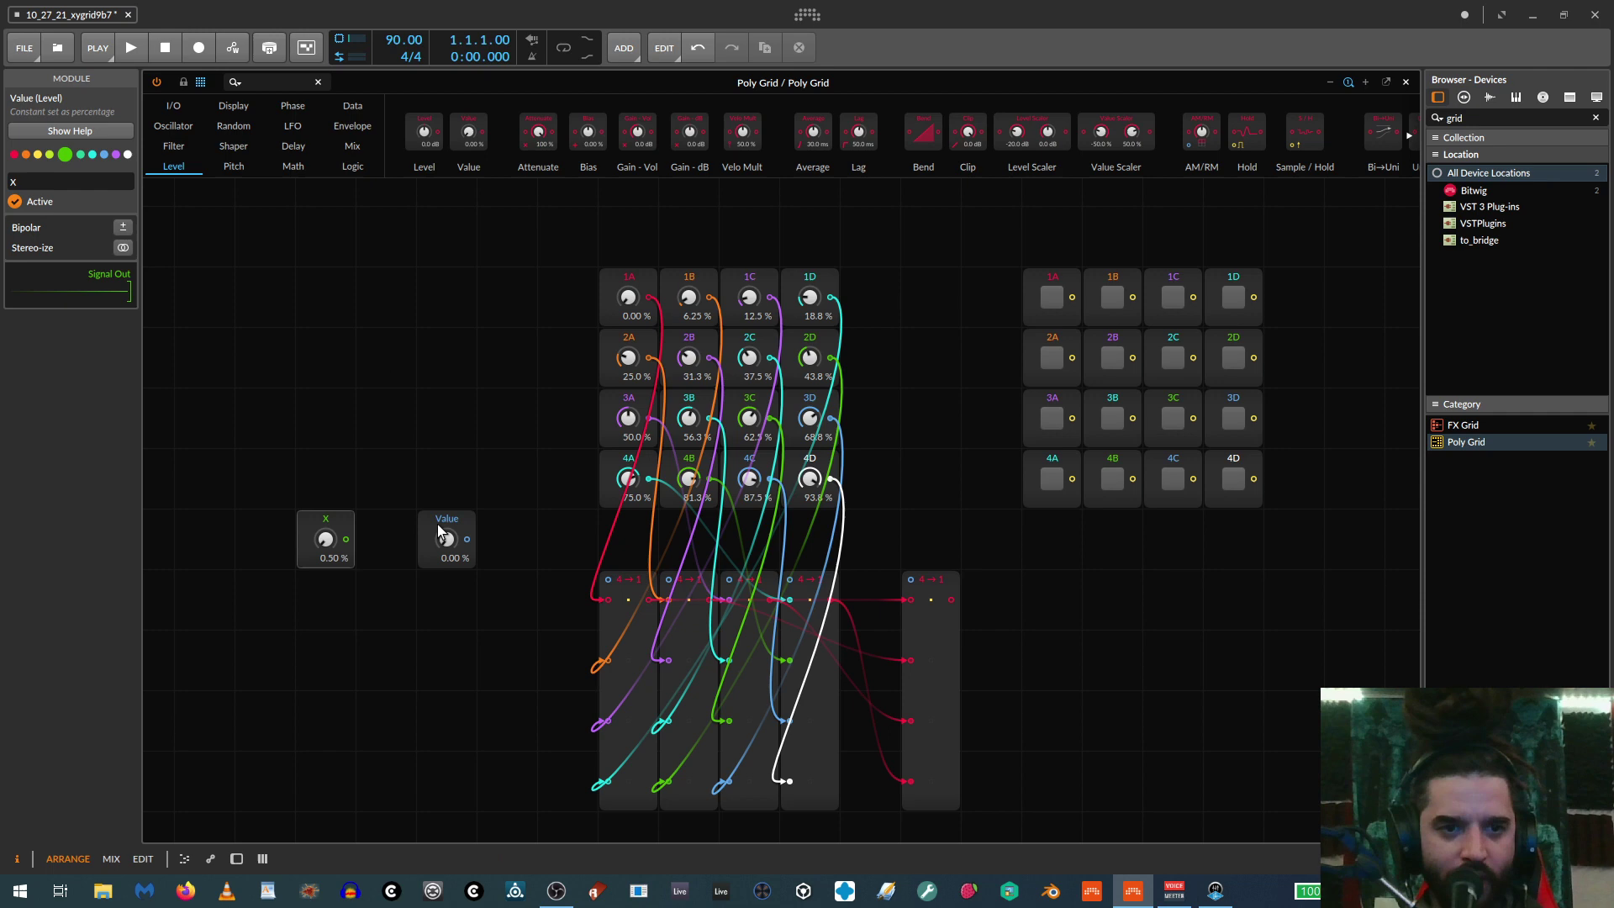
left_click(443, 531)
left_click(67, 182)
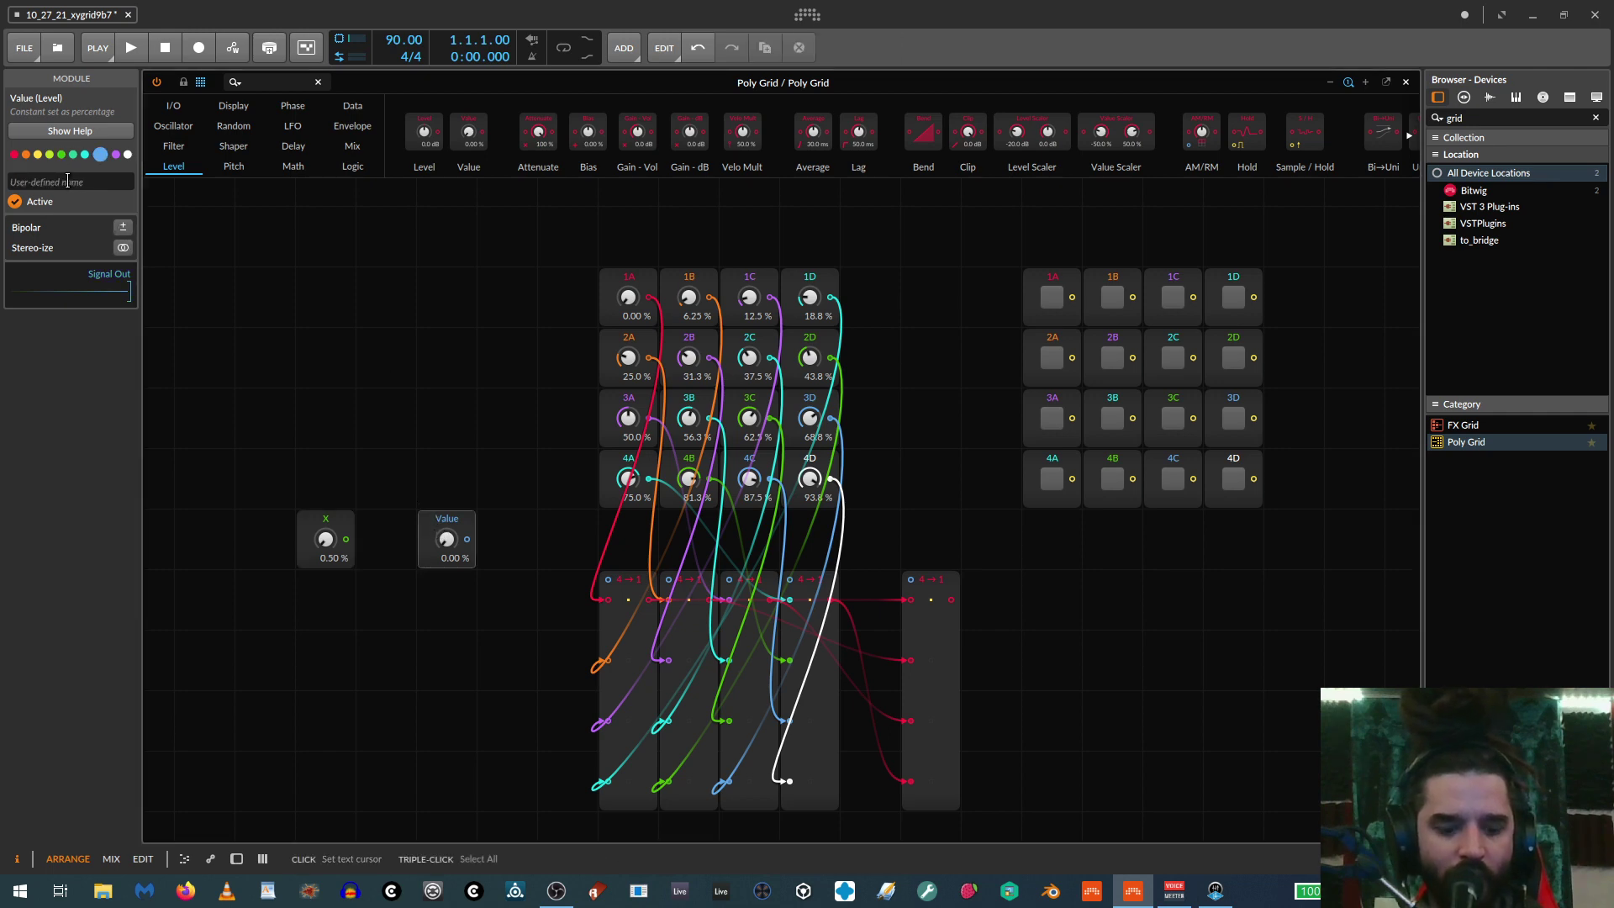
type("Y")
left_click(487, 446)
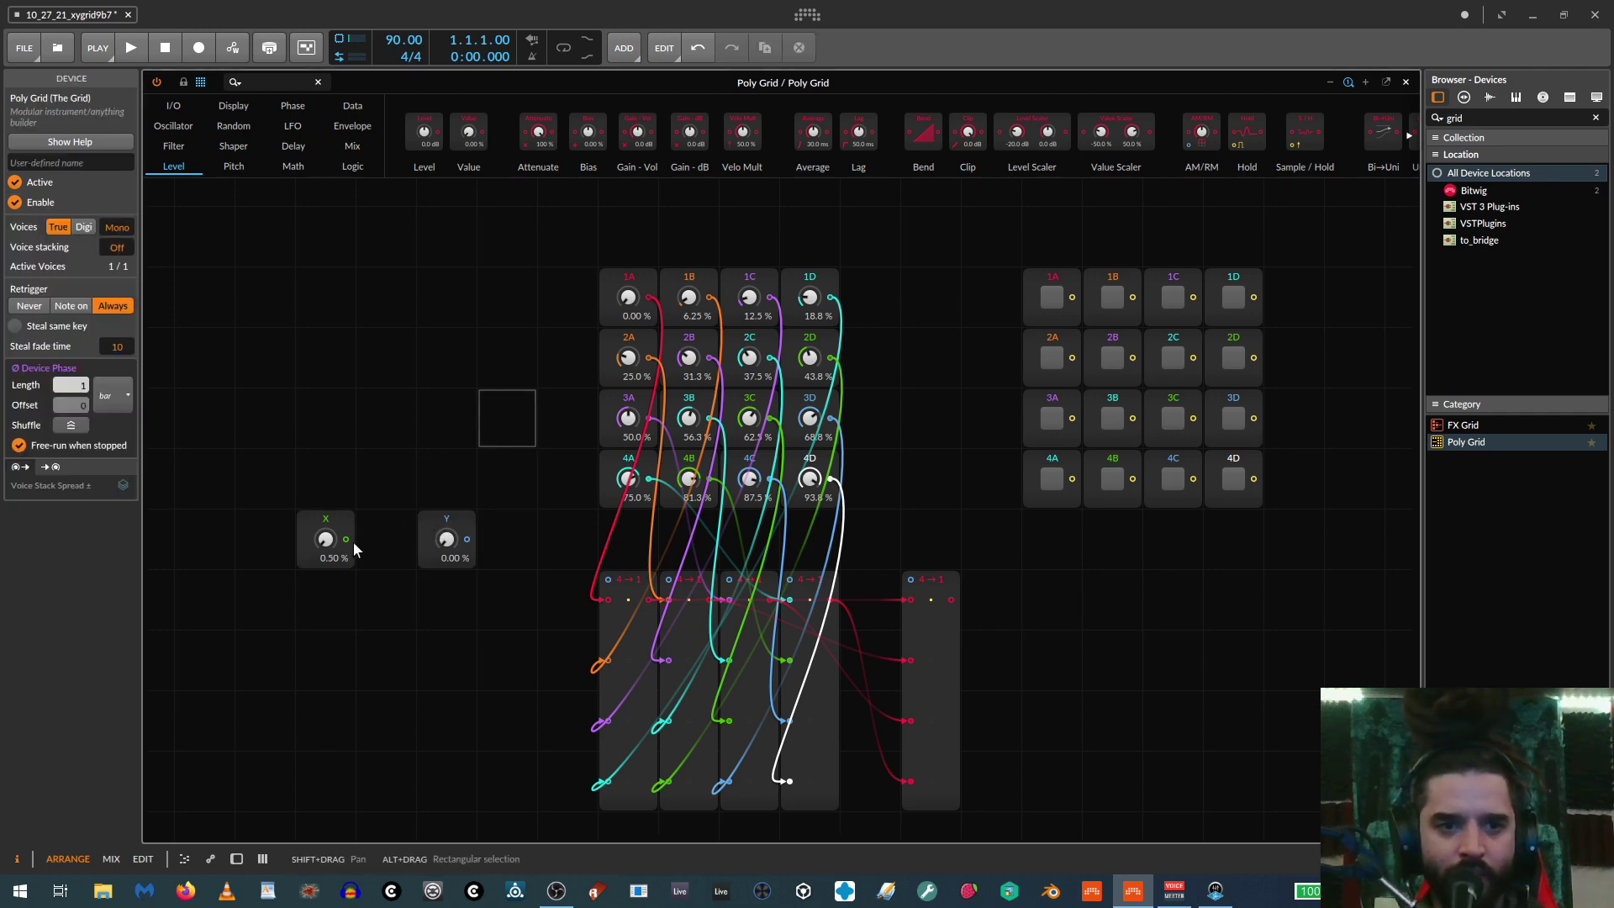
Connect X to the select inputs of the four row Merges and Y to the fifth Merge's, moving Y up one row
left_click_drag(559, 576, 345, 541)
left_click_drag(346, 539, 729, 580)
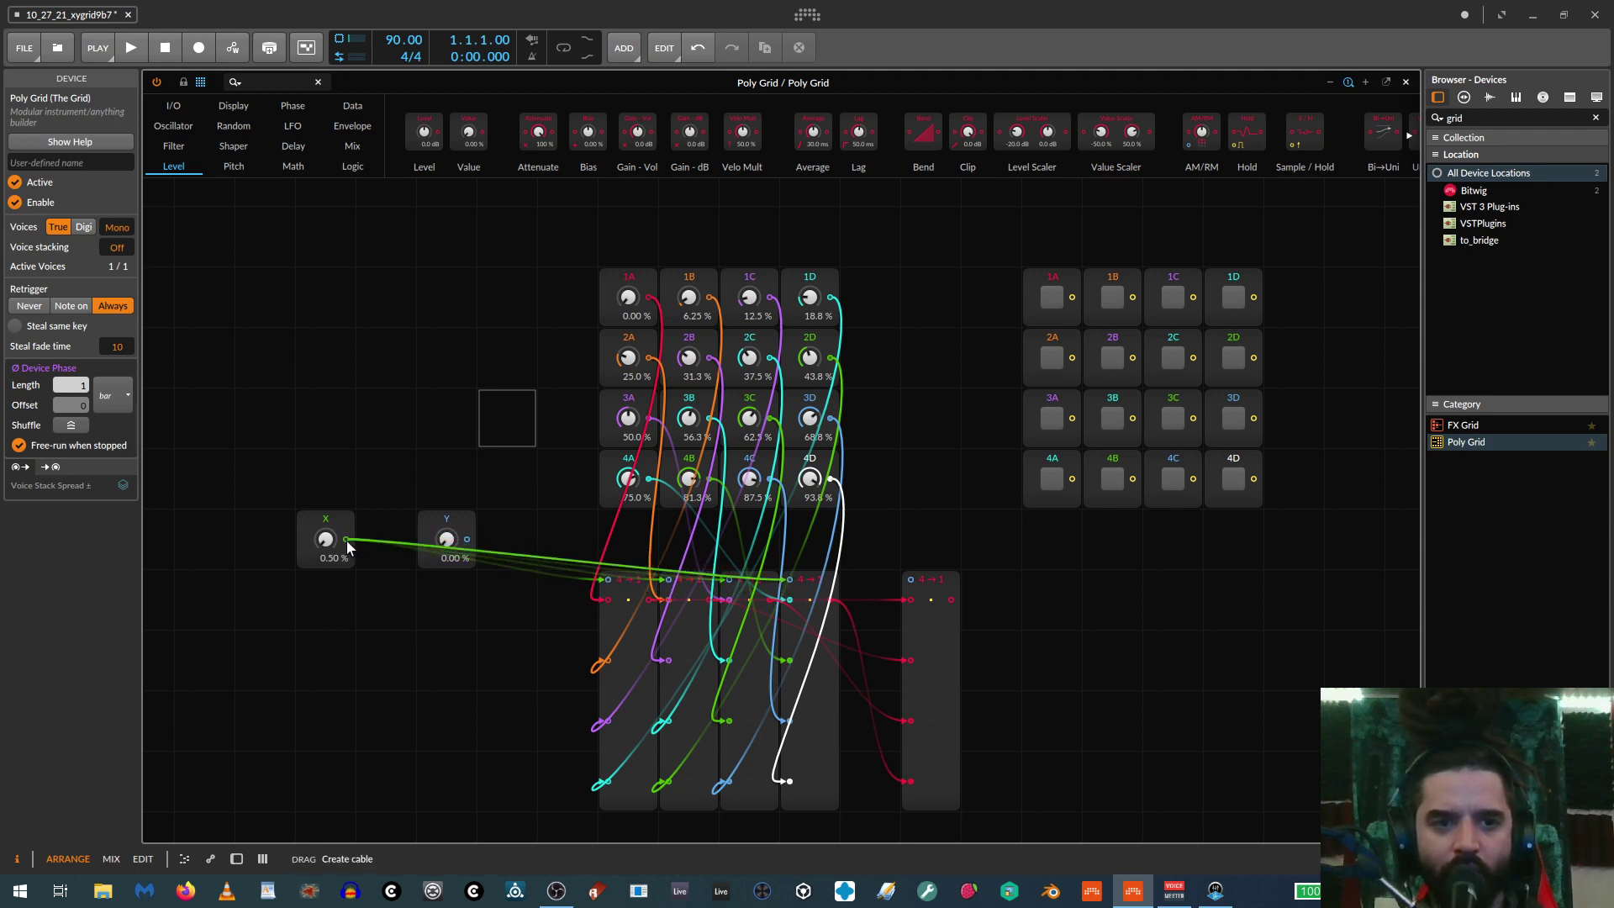
left_click_drag(468, 545, 912, 581)
left_click(443, 514)
left_click_drag(443, 514, 442, 453)
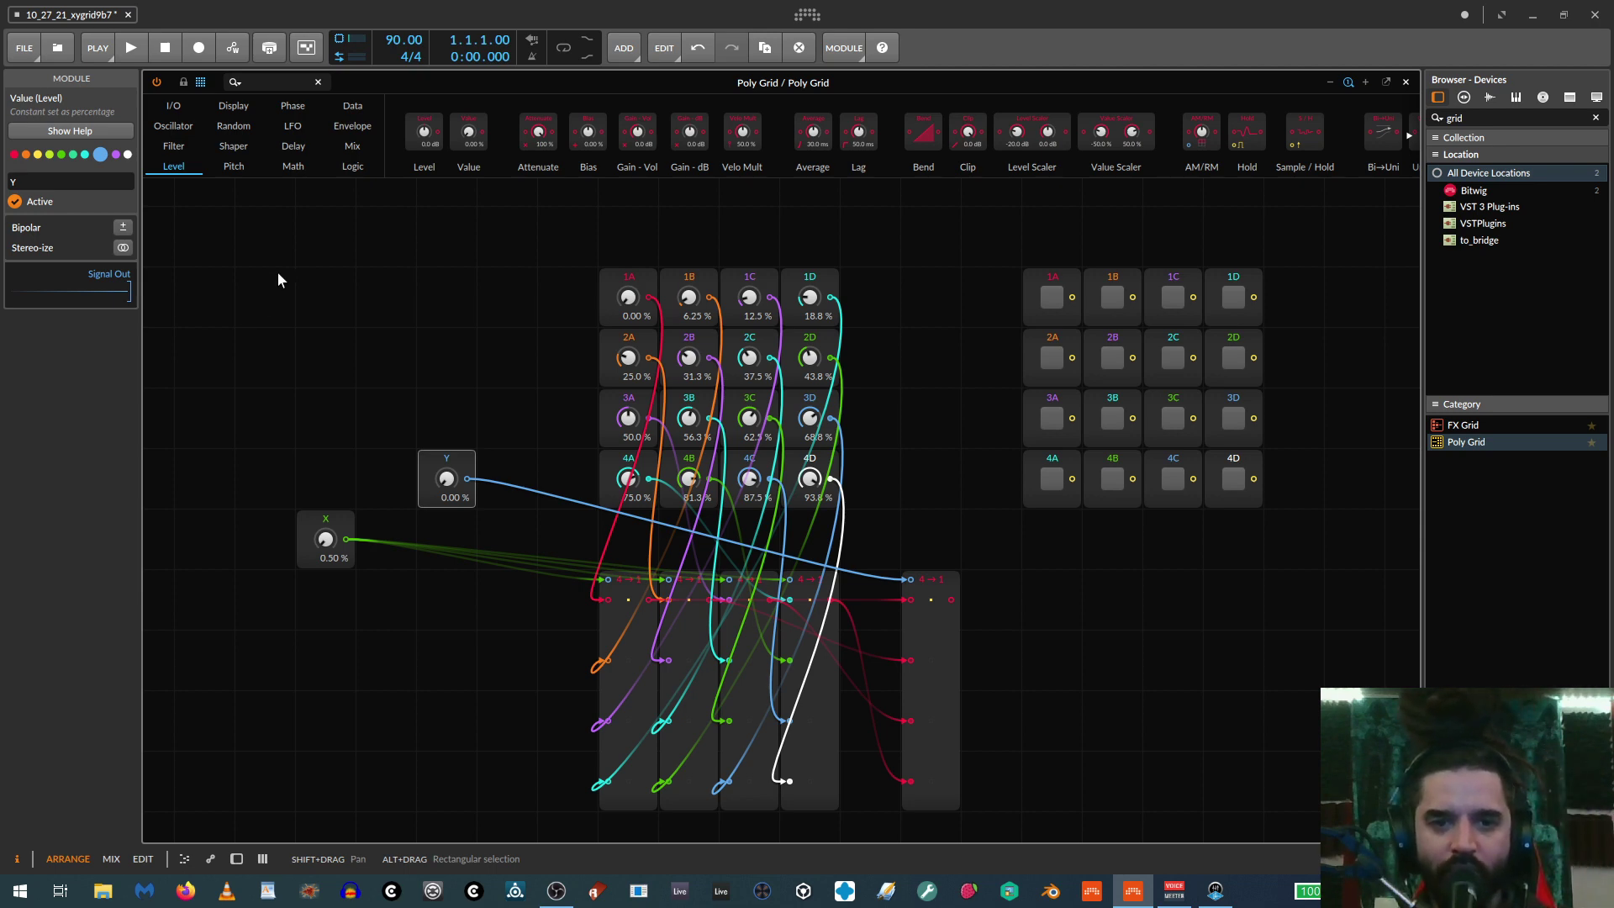
Set X and Y to 100 % and attach a Value Readout to the fifth Merge's output
left_click_drag(326, 540, 326, 370)
left_click_drag(446, 478, 446, 471)
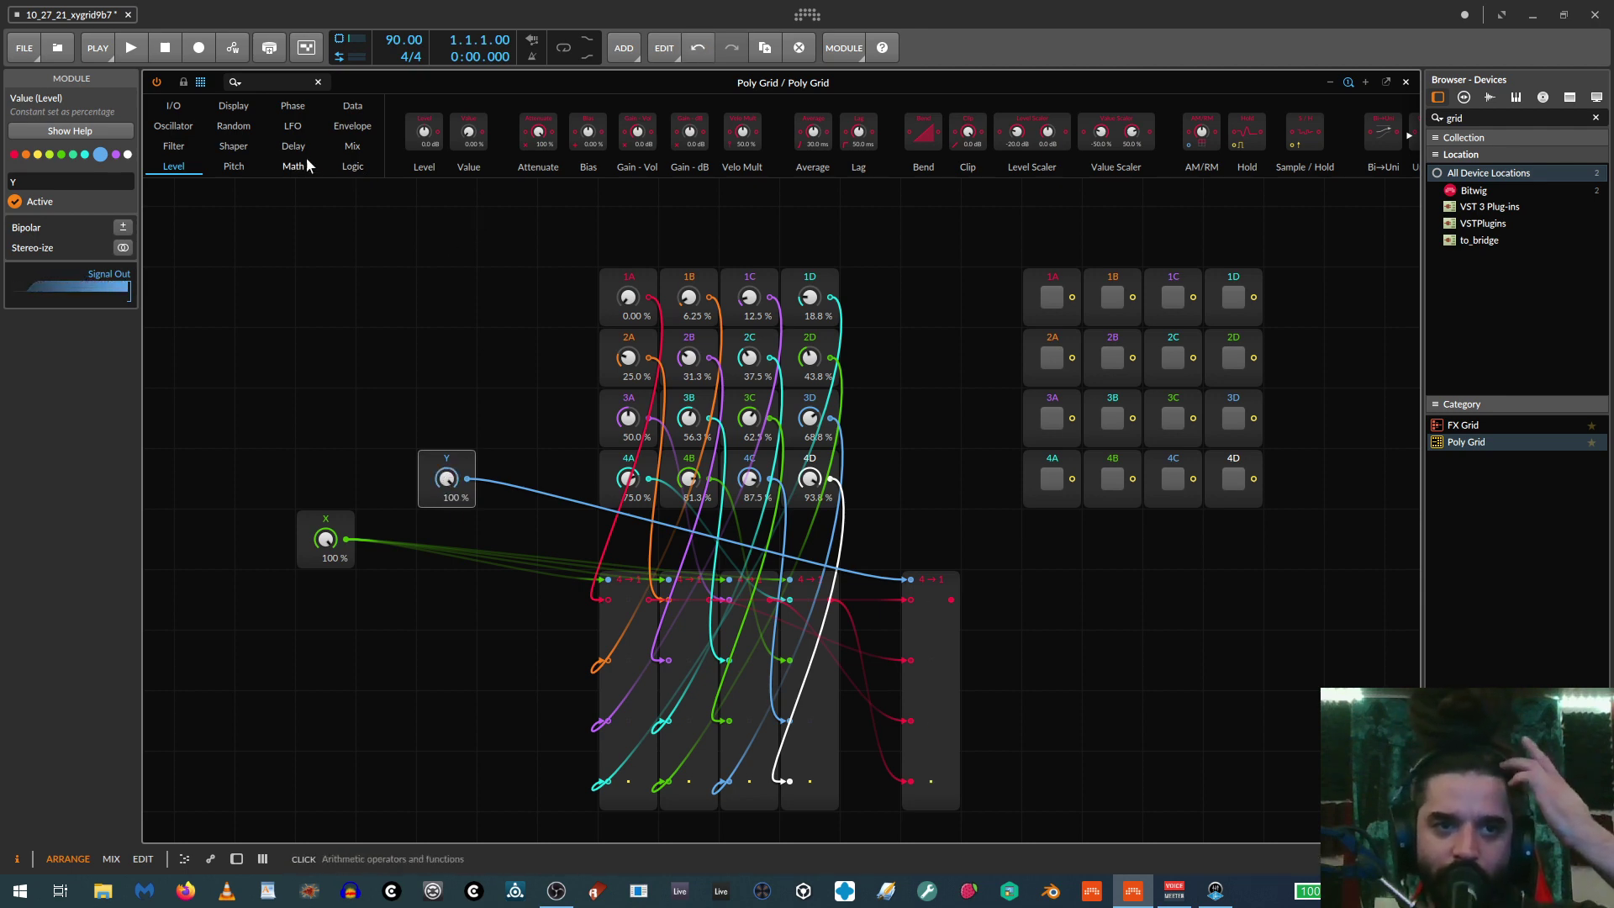
left_click(235, 105)
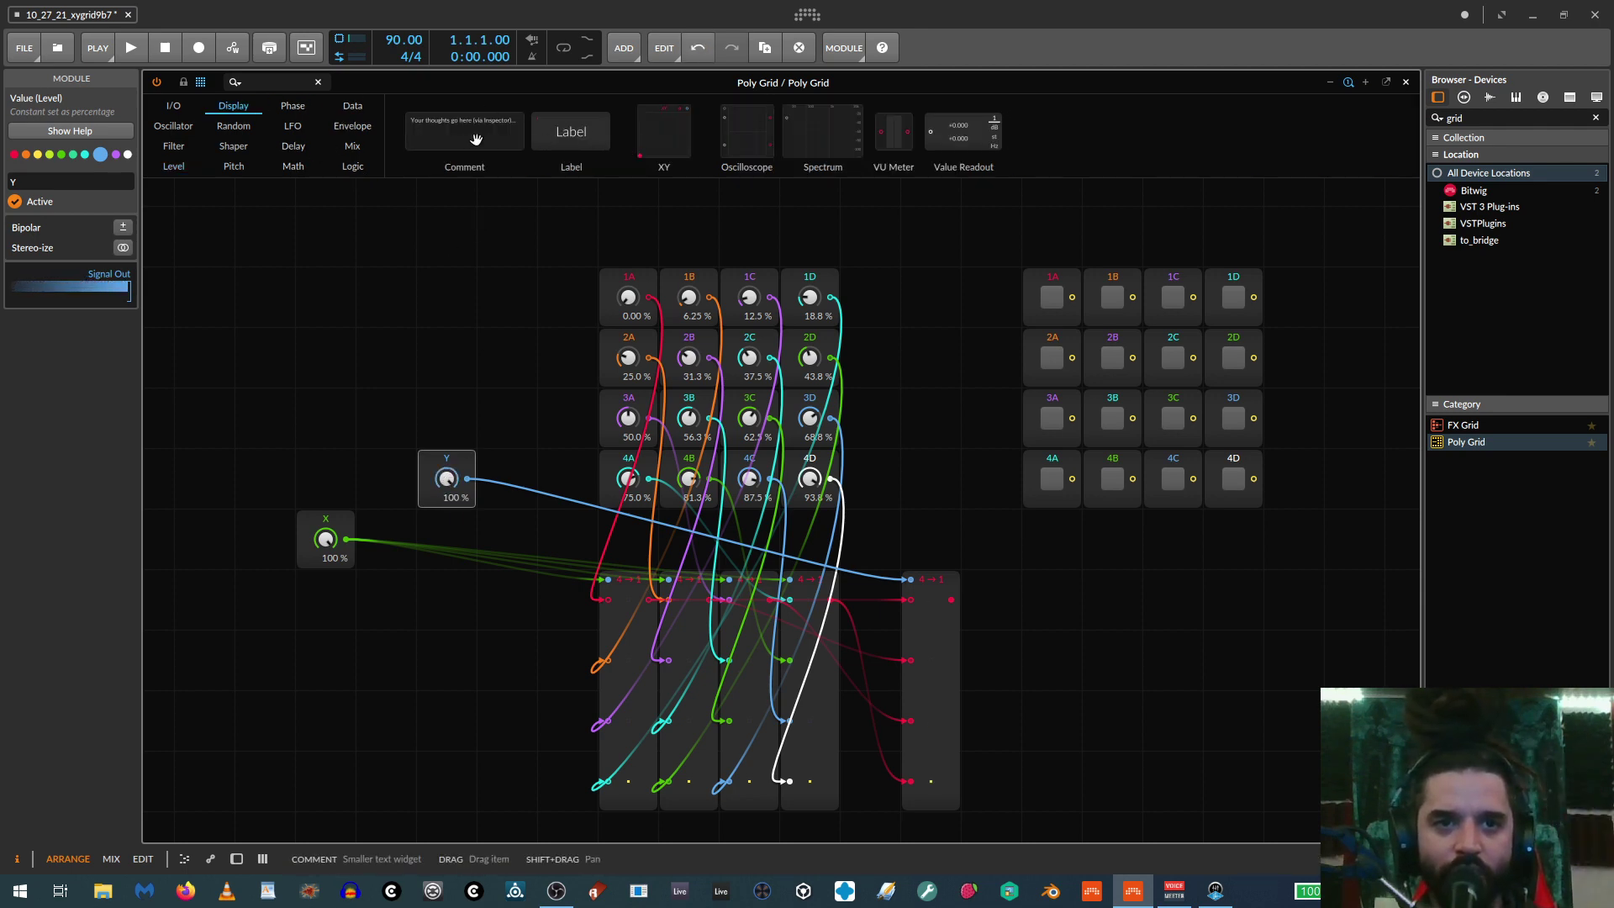
left_click_drag(908, 134, 971, 599)
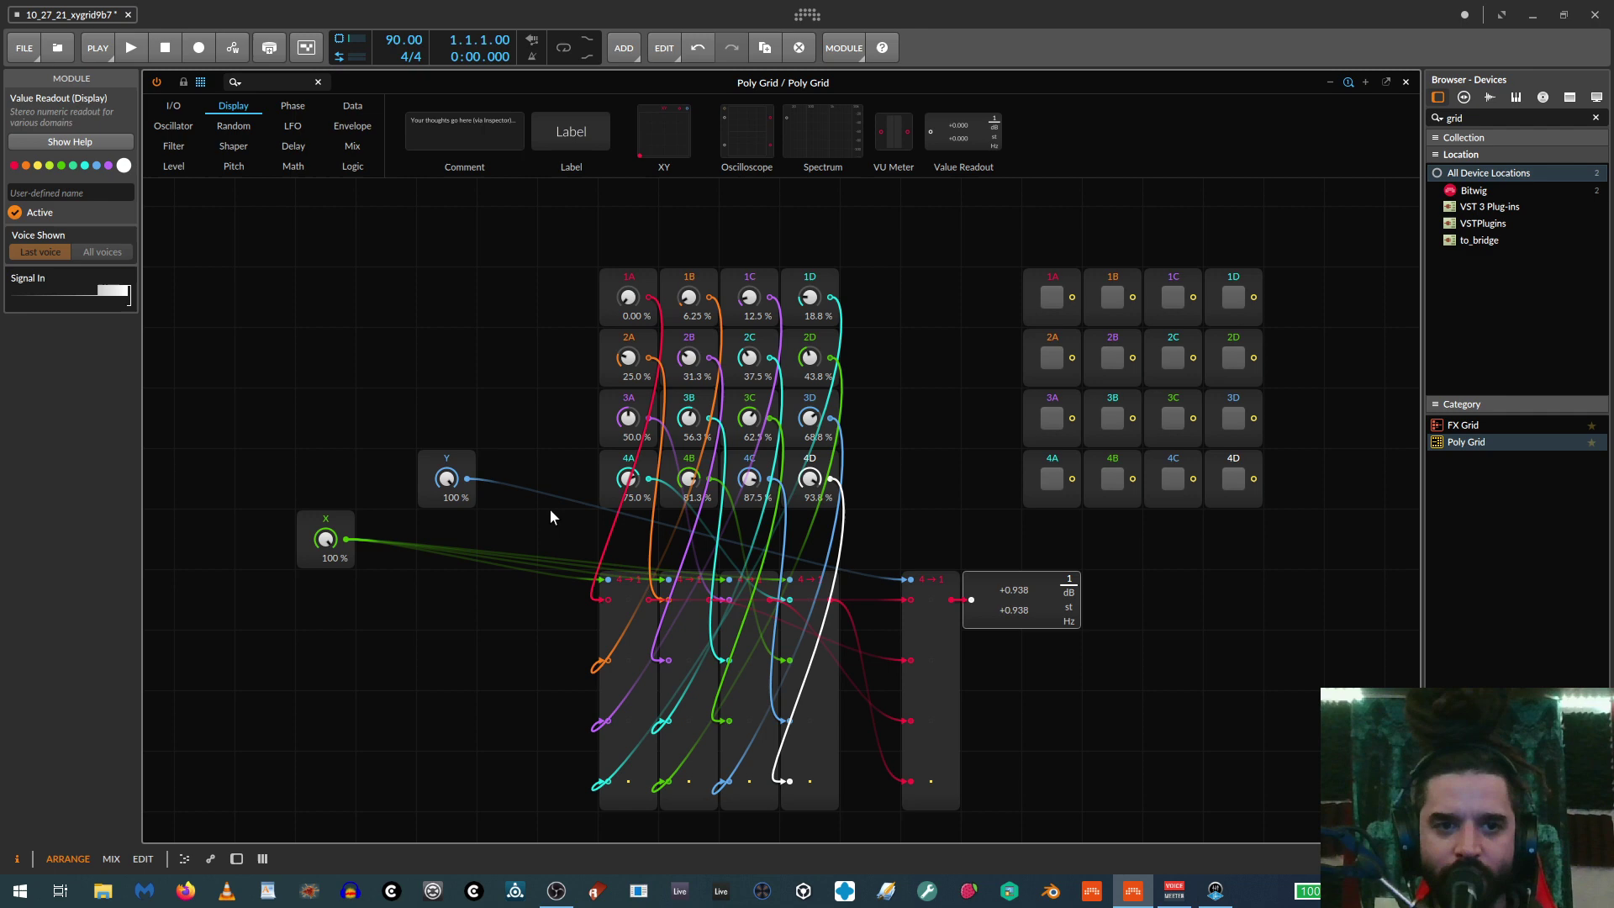
Test the output by varying X and Y, return them to 0.50 % and 0.00 %, and remove the Value Readout
left_click_drag(446, 478, 446, 521)
left_click_drag(325, 538, 325, 502)
left_click_drag(434, 464, 434, 445)
left_click_drag(325, 539, 325, 538)
left_click_drag(447, 478, 446, 482)
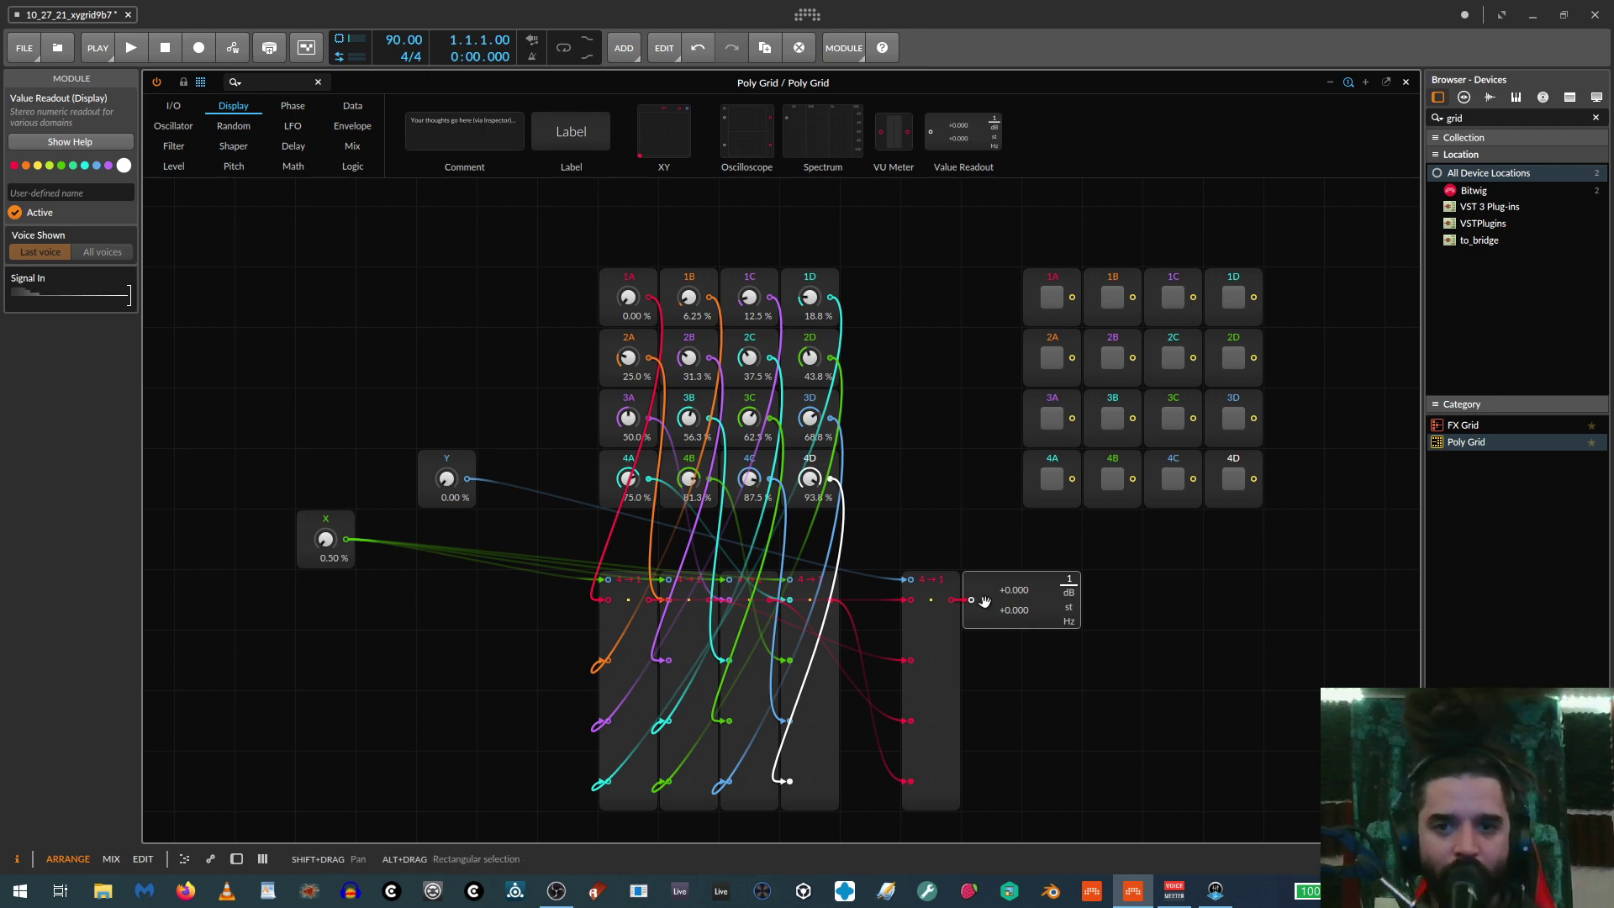
key("ctrl+z")
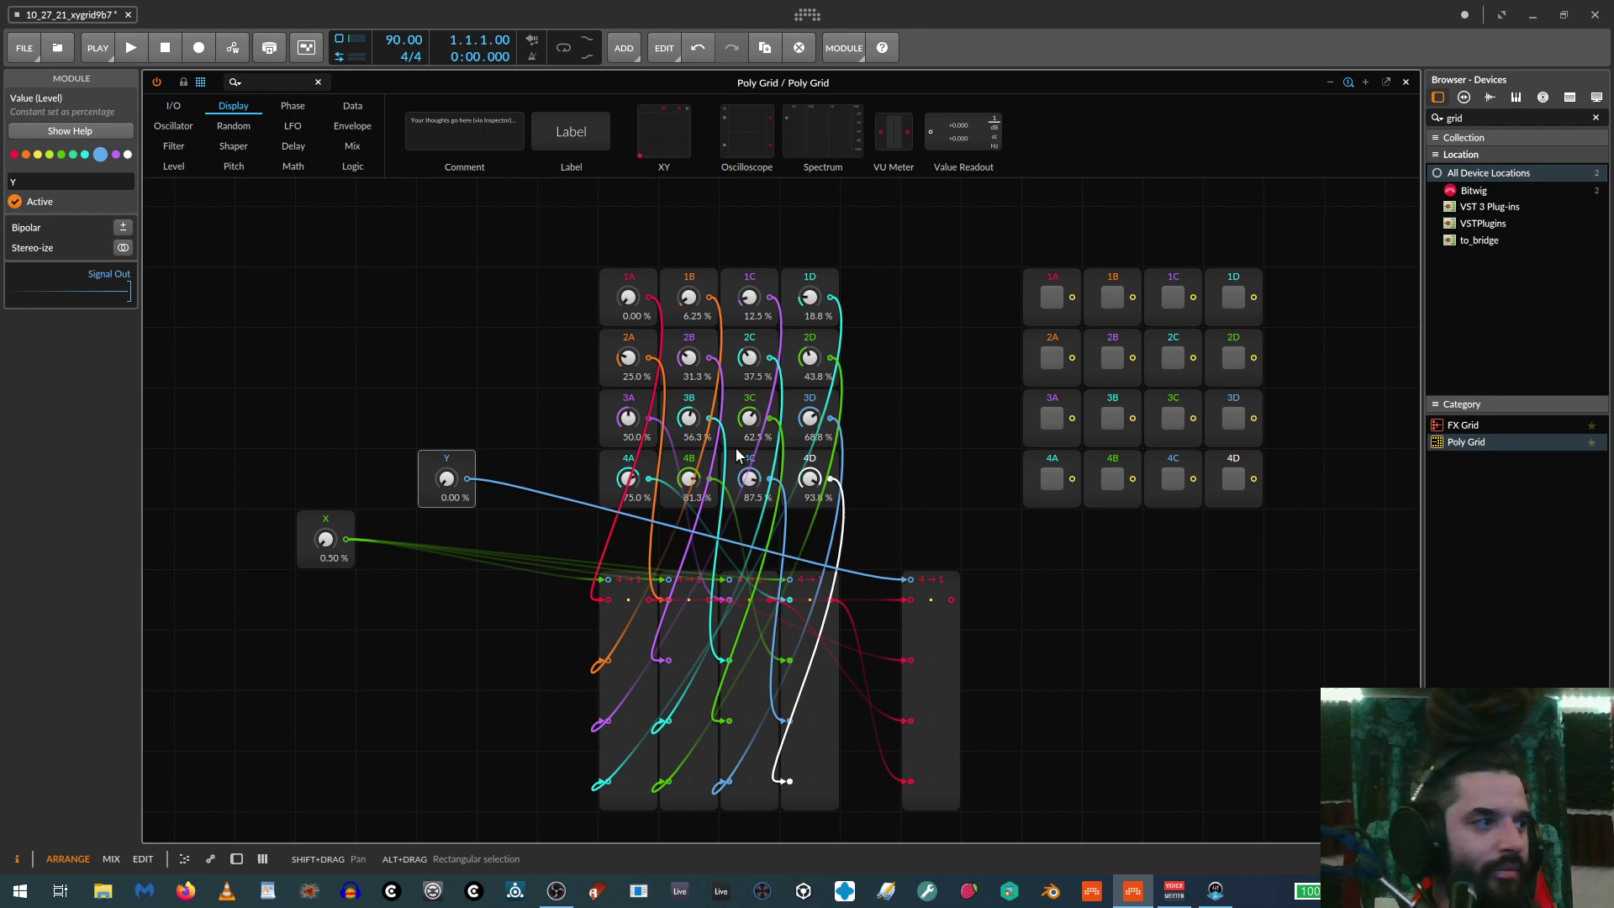
Move the X and Y modules farther from the knob grid and align them in one row
left_click_drag(473, 345, 682, 344)
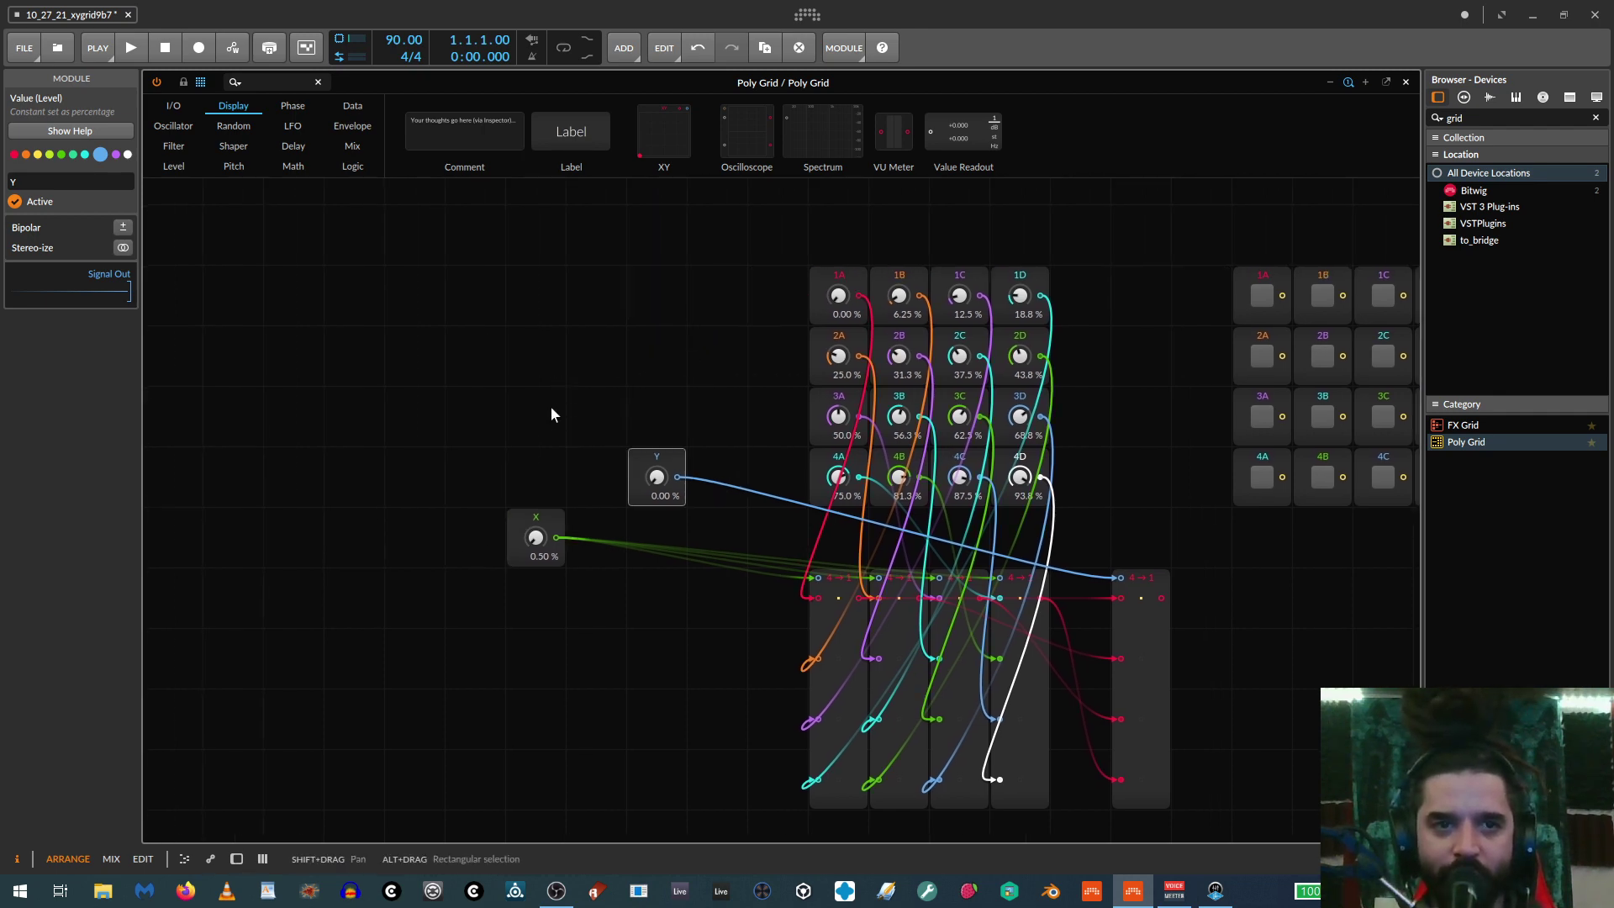
left_click(352, 166)
left_click(536, 519)
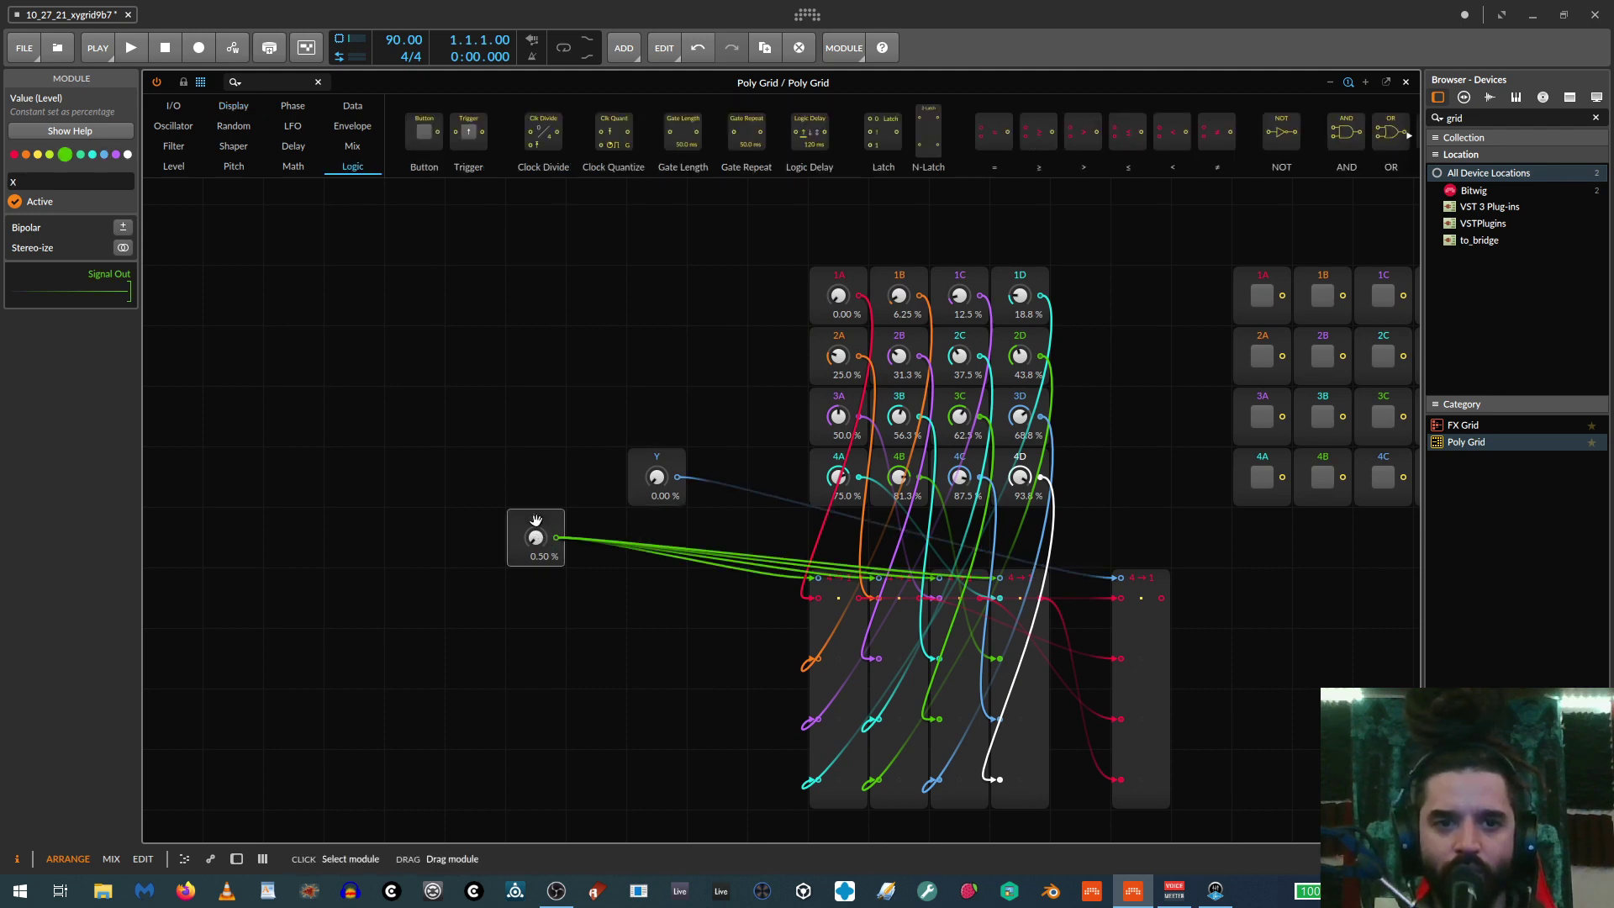
left_click_drag(536, 520, 416, 459)
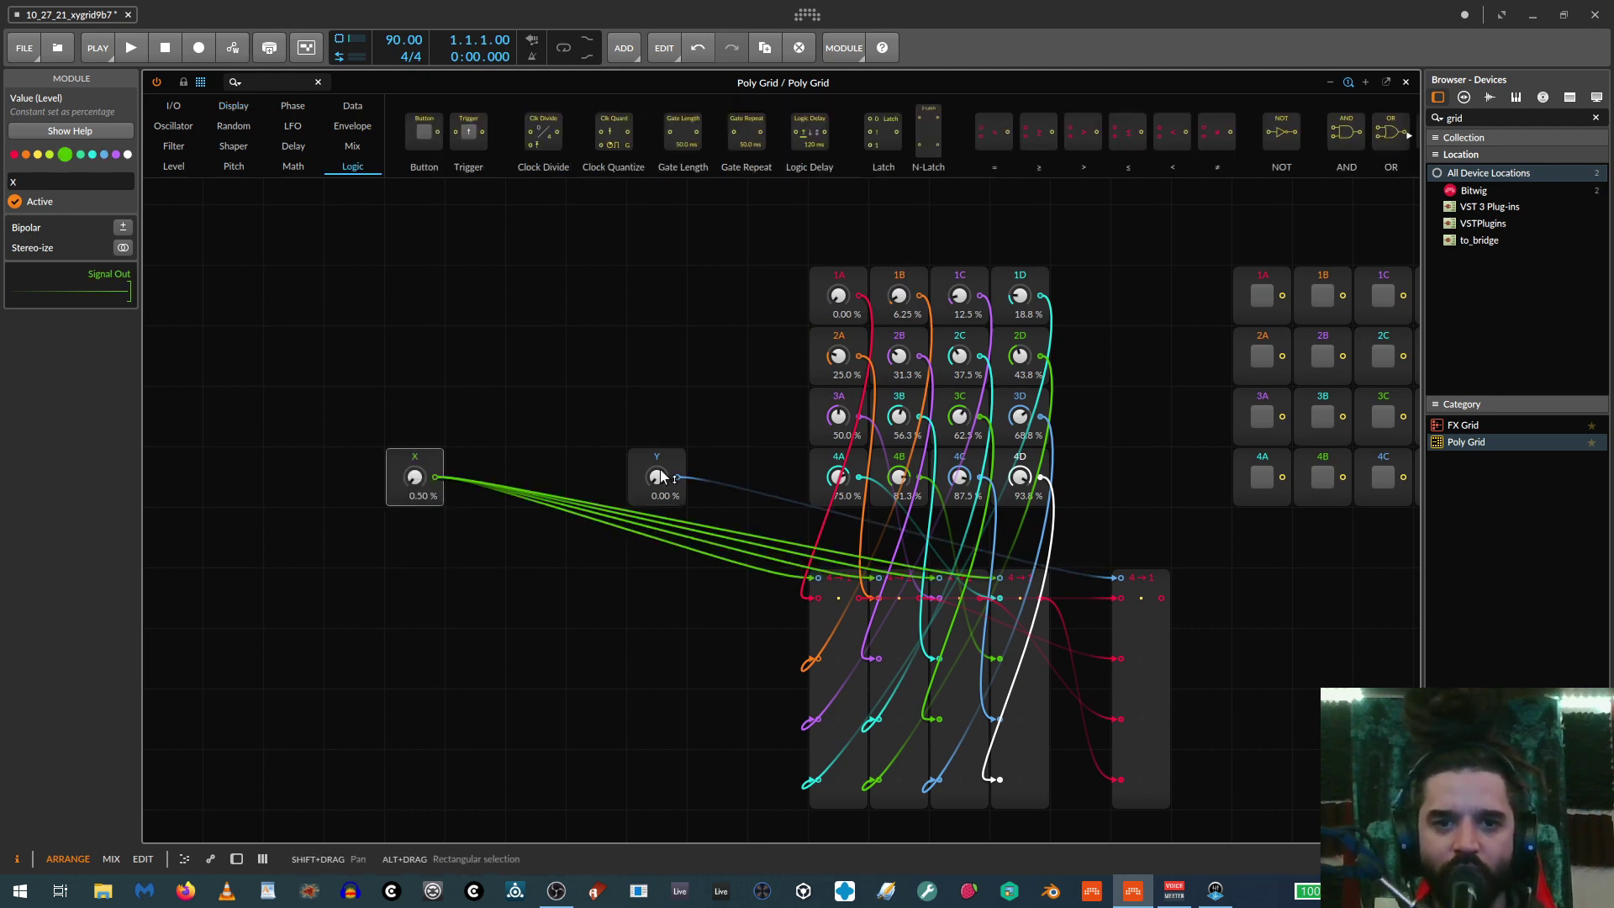
left_click_drag(654, 460, 533, 461)
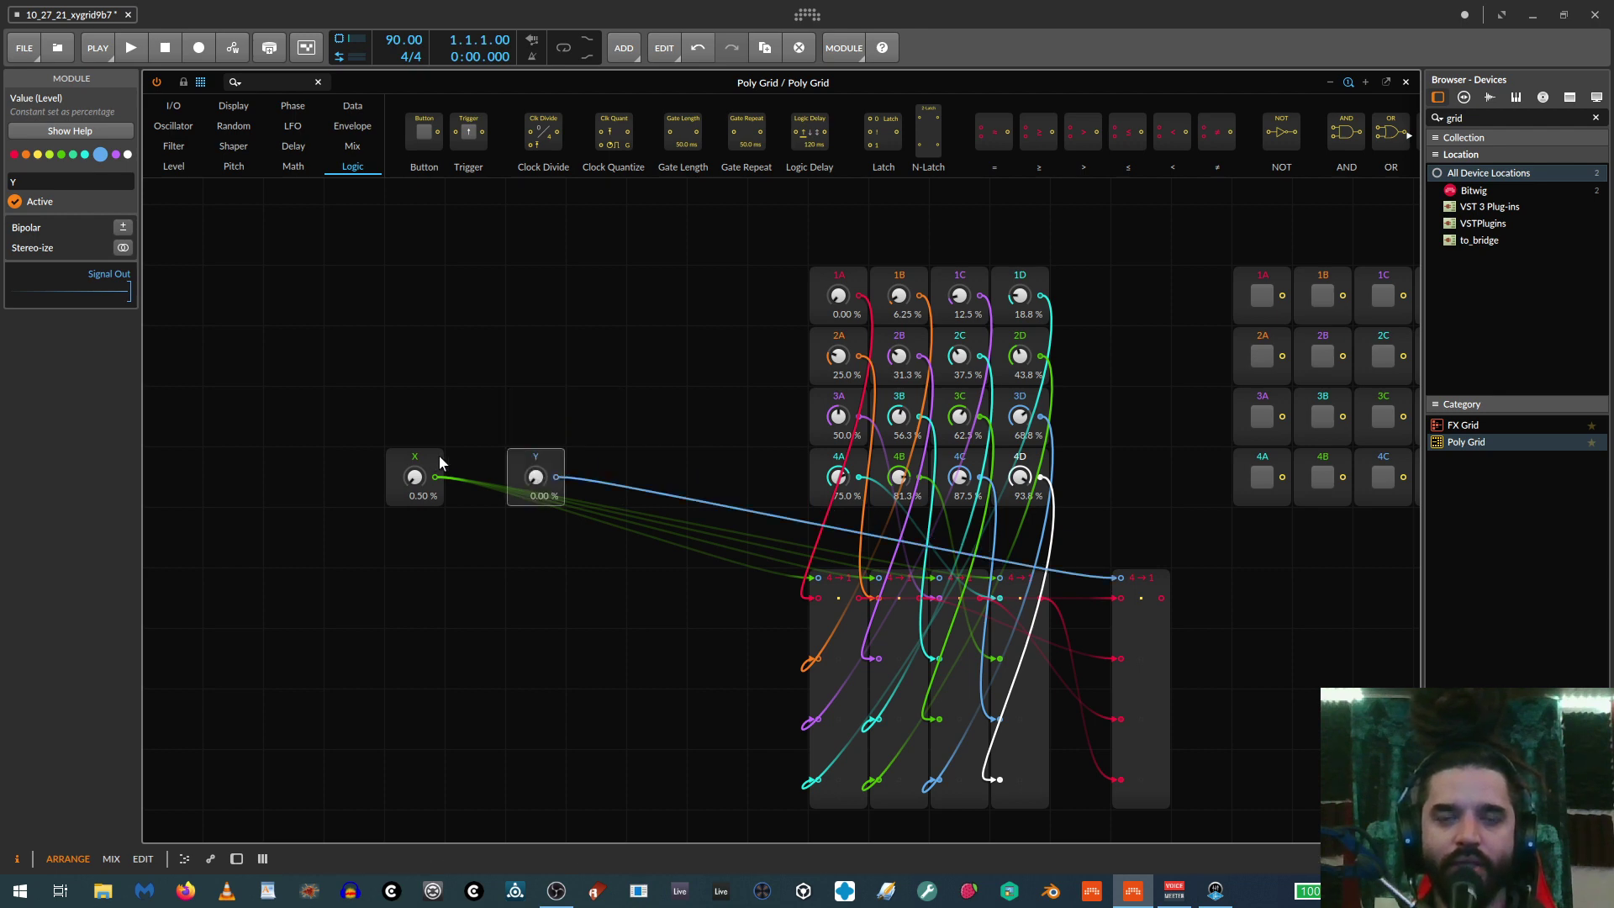
left_click_drag(598, 386, 520, 374)
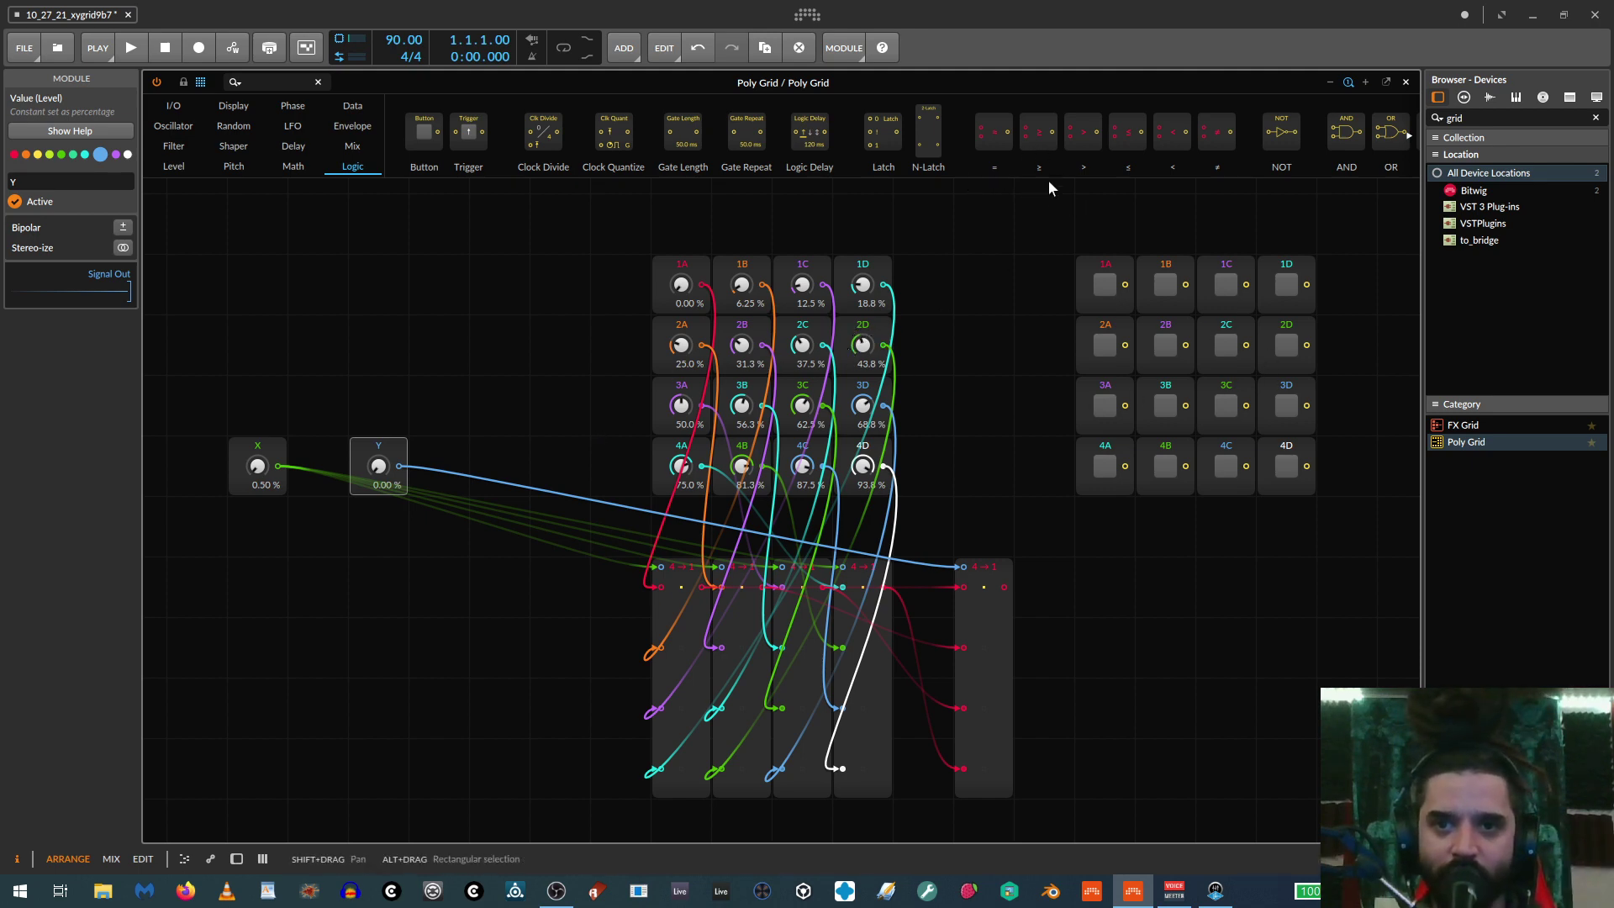
left_click_drag(570, 300, 668, 278)
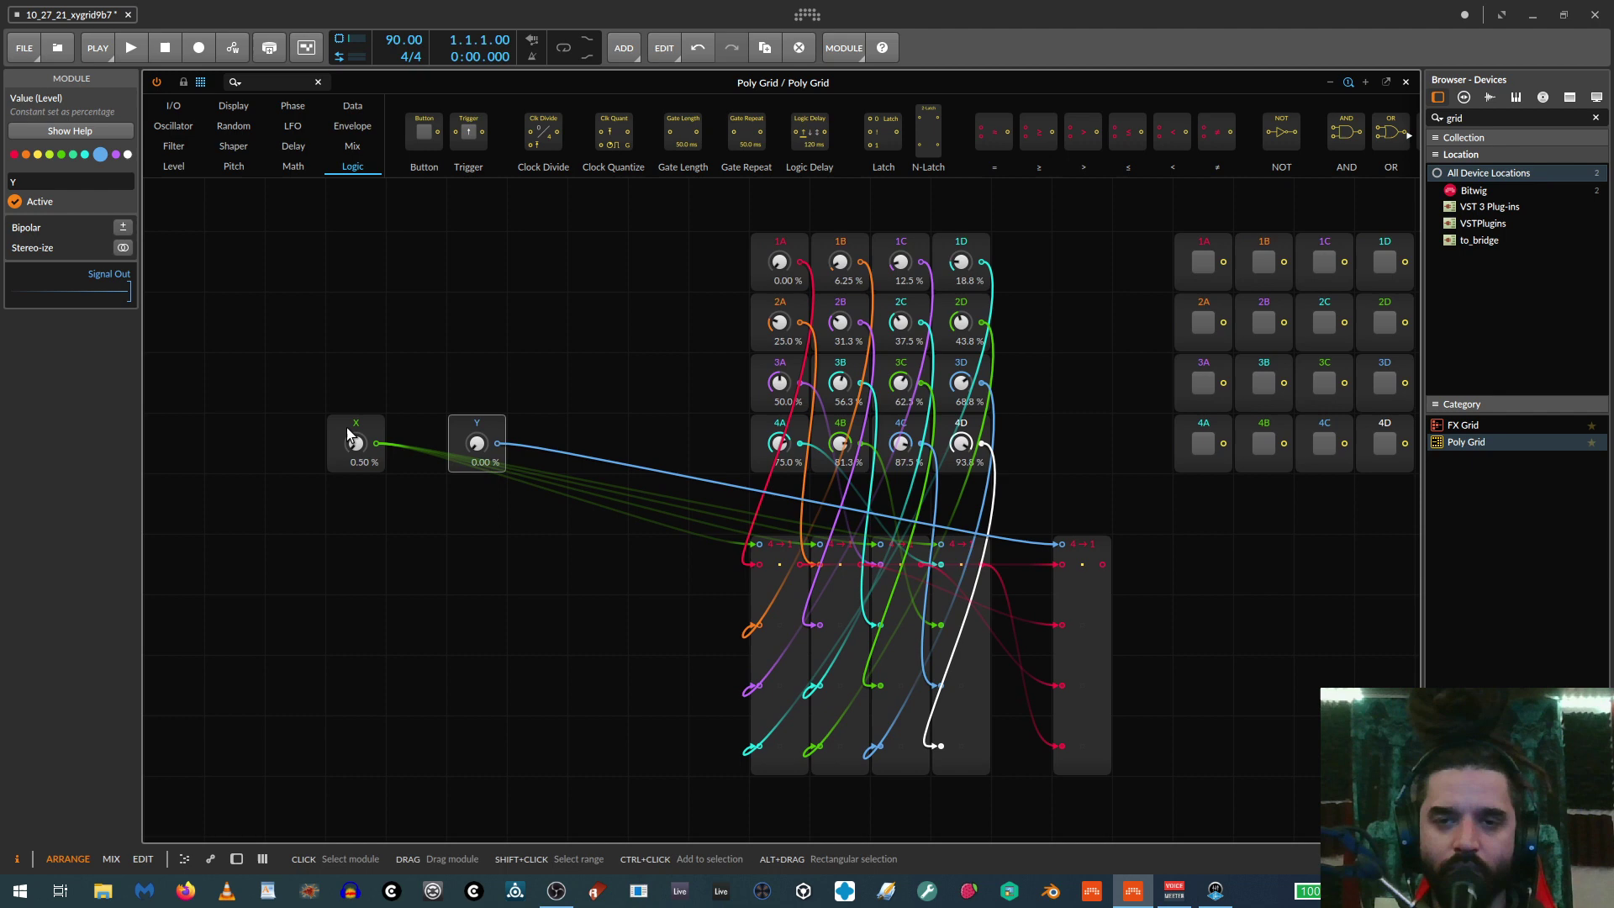
left_click(1207, 240)
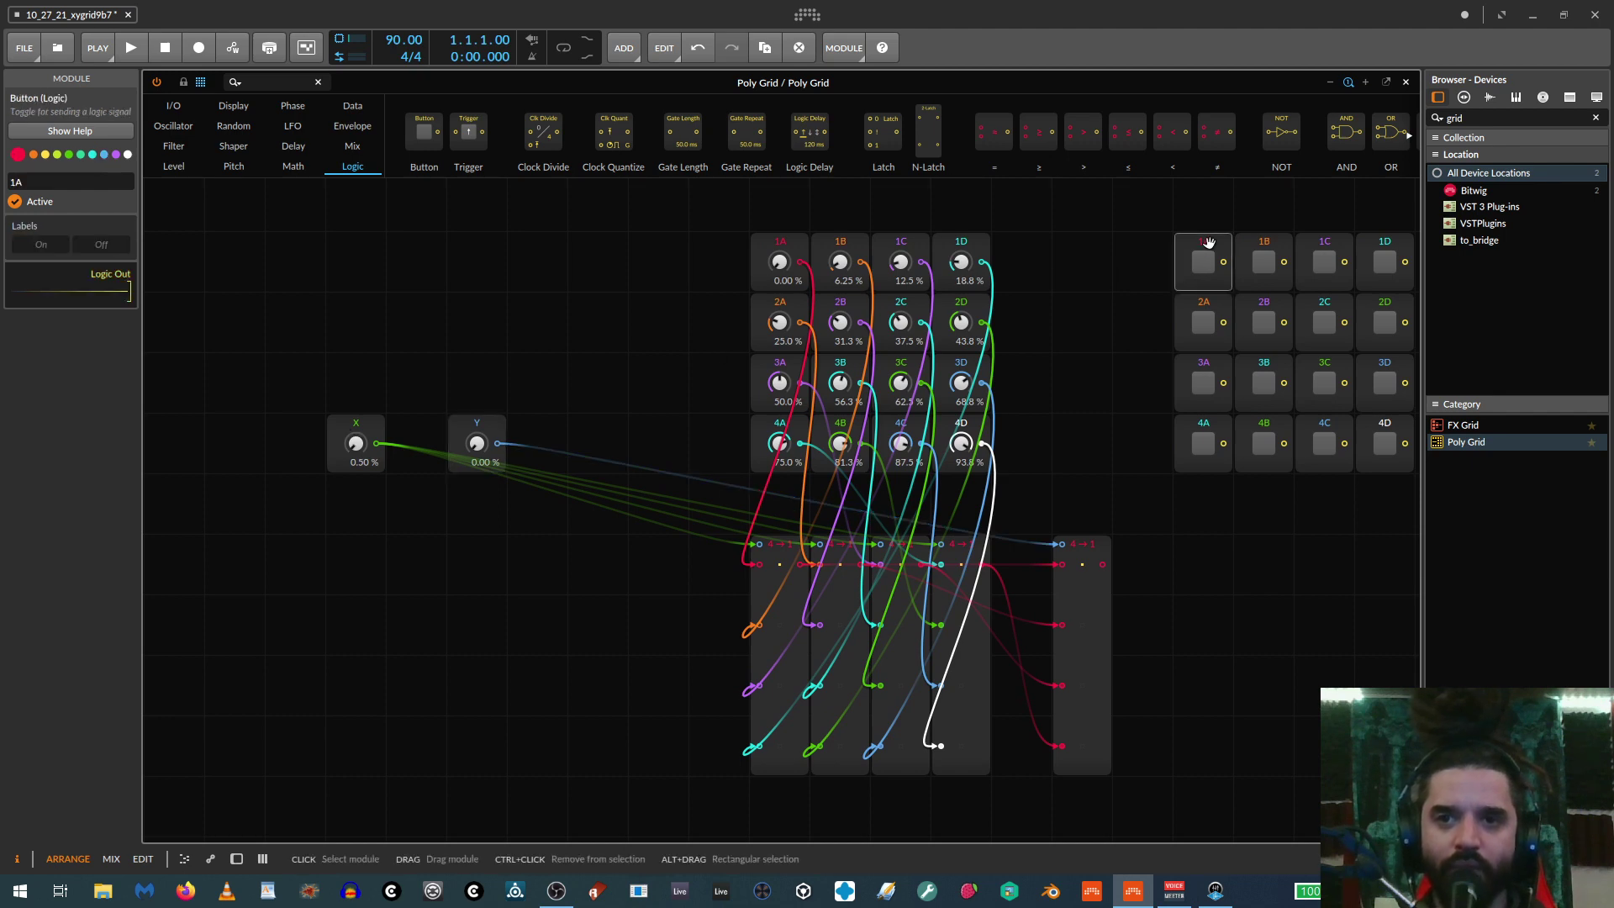
left_click(1271, 304)
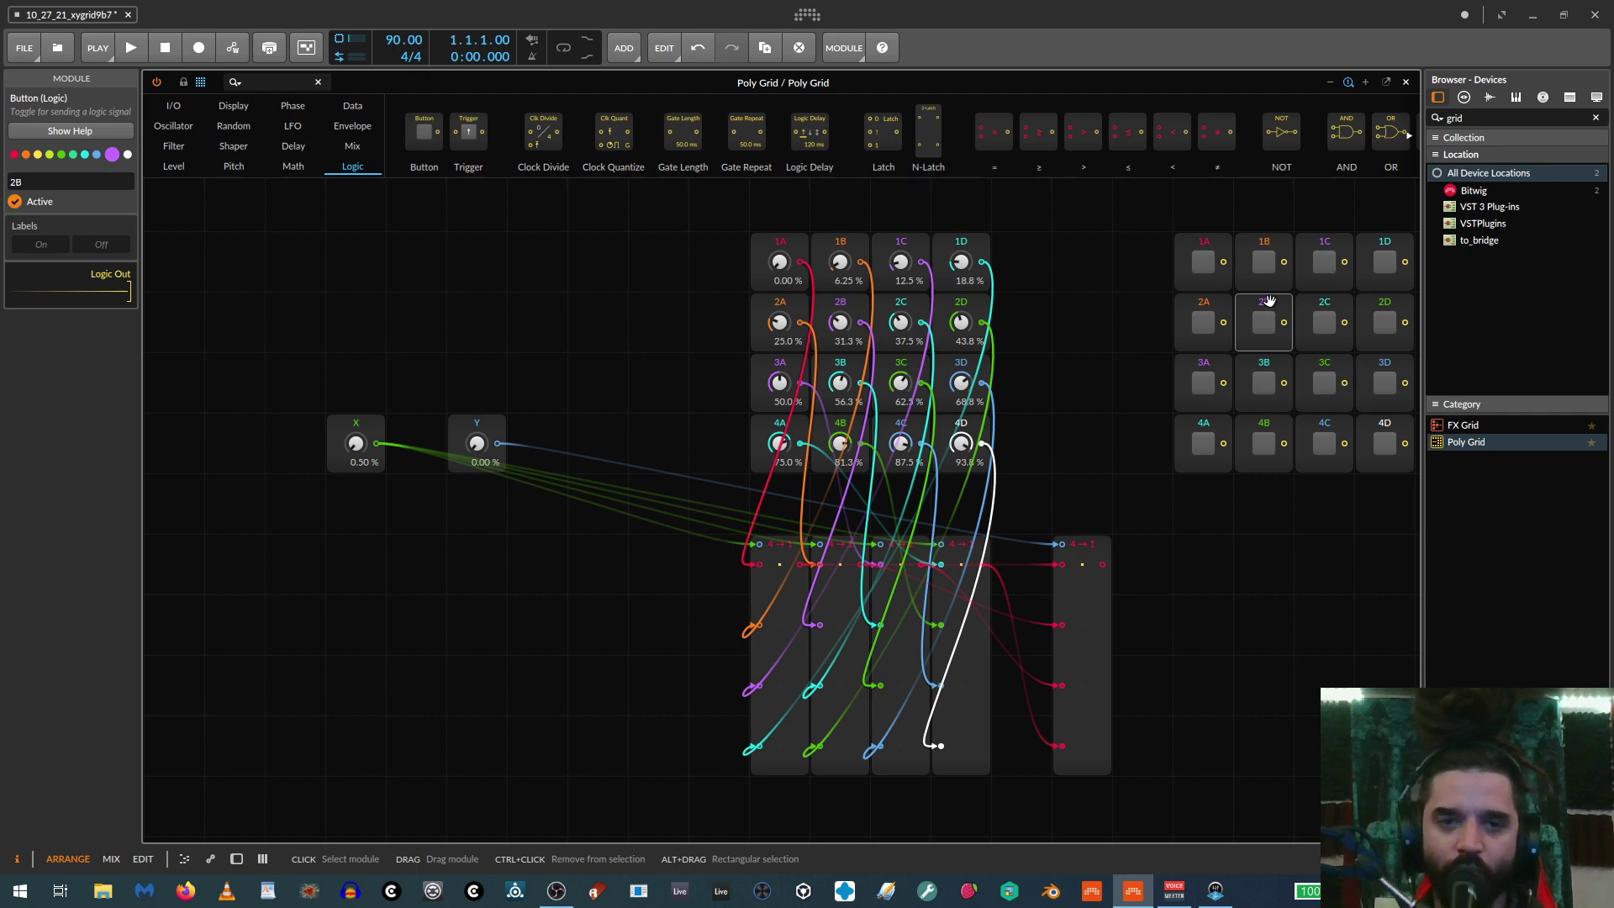
left_click(1199, 236)
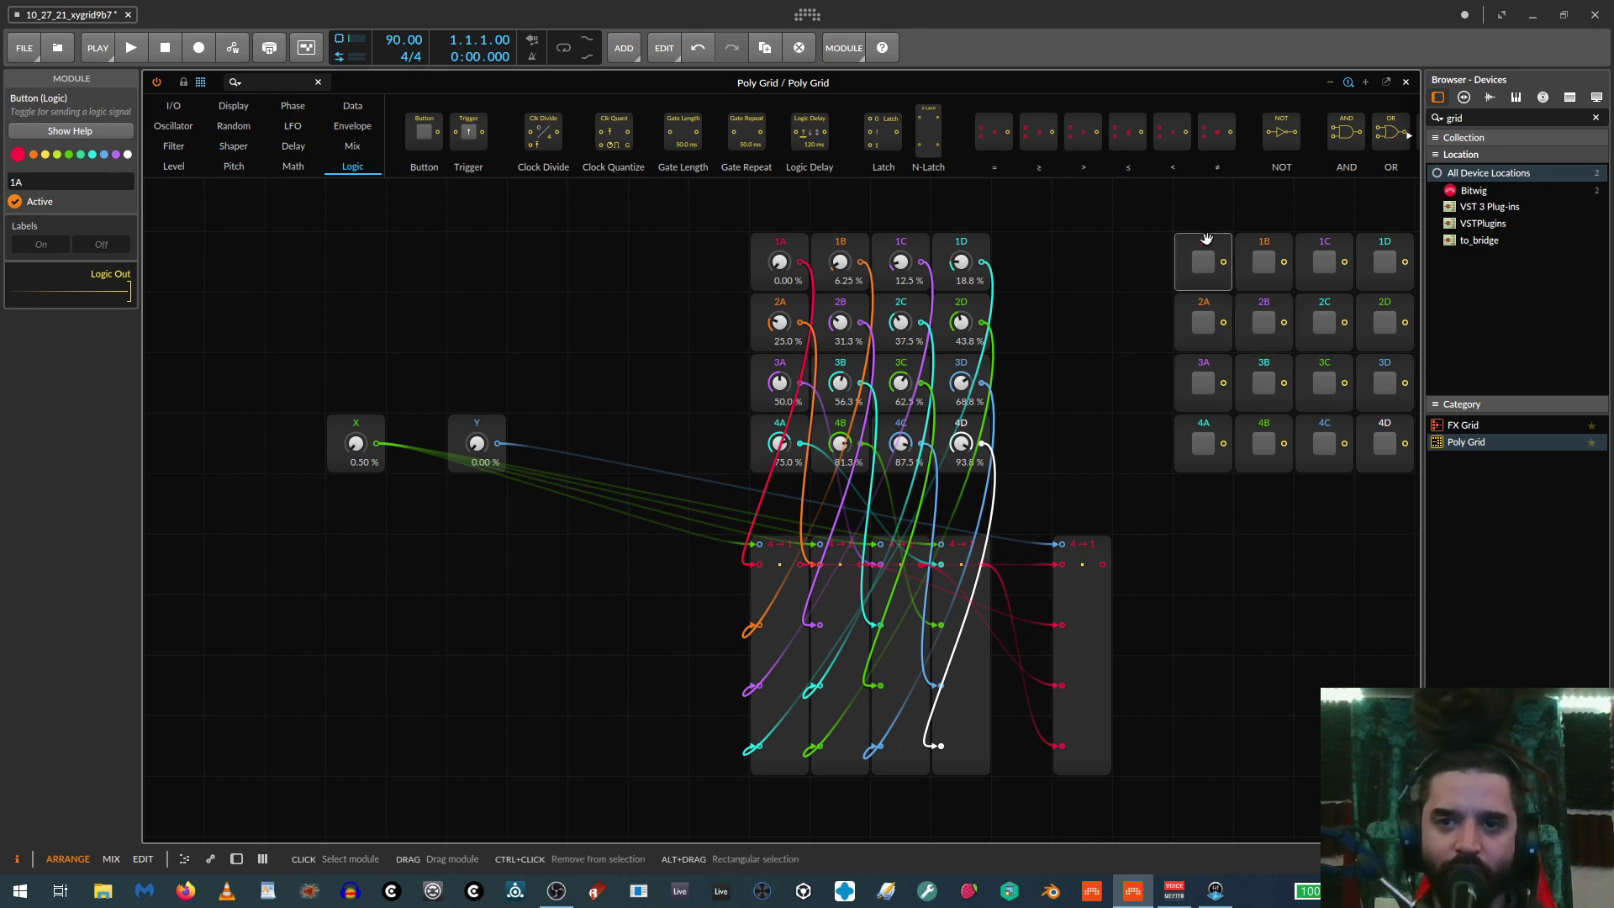
left_click(1193, 311)
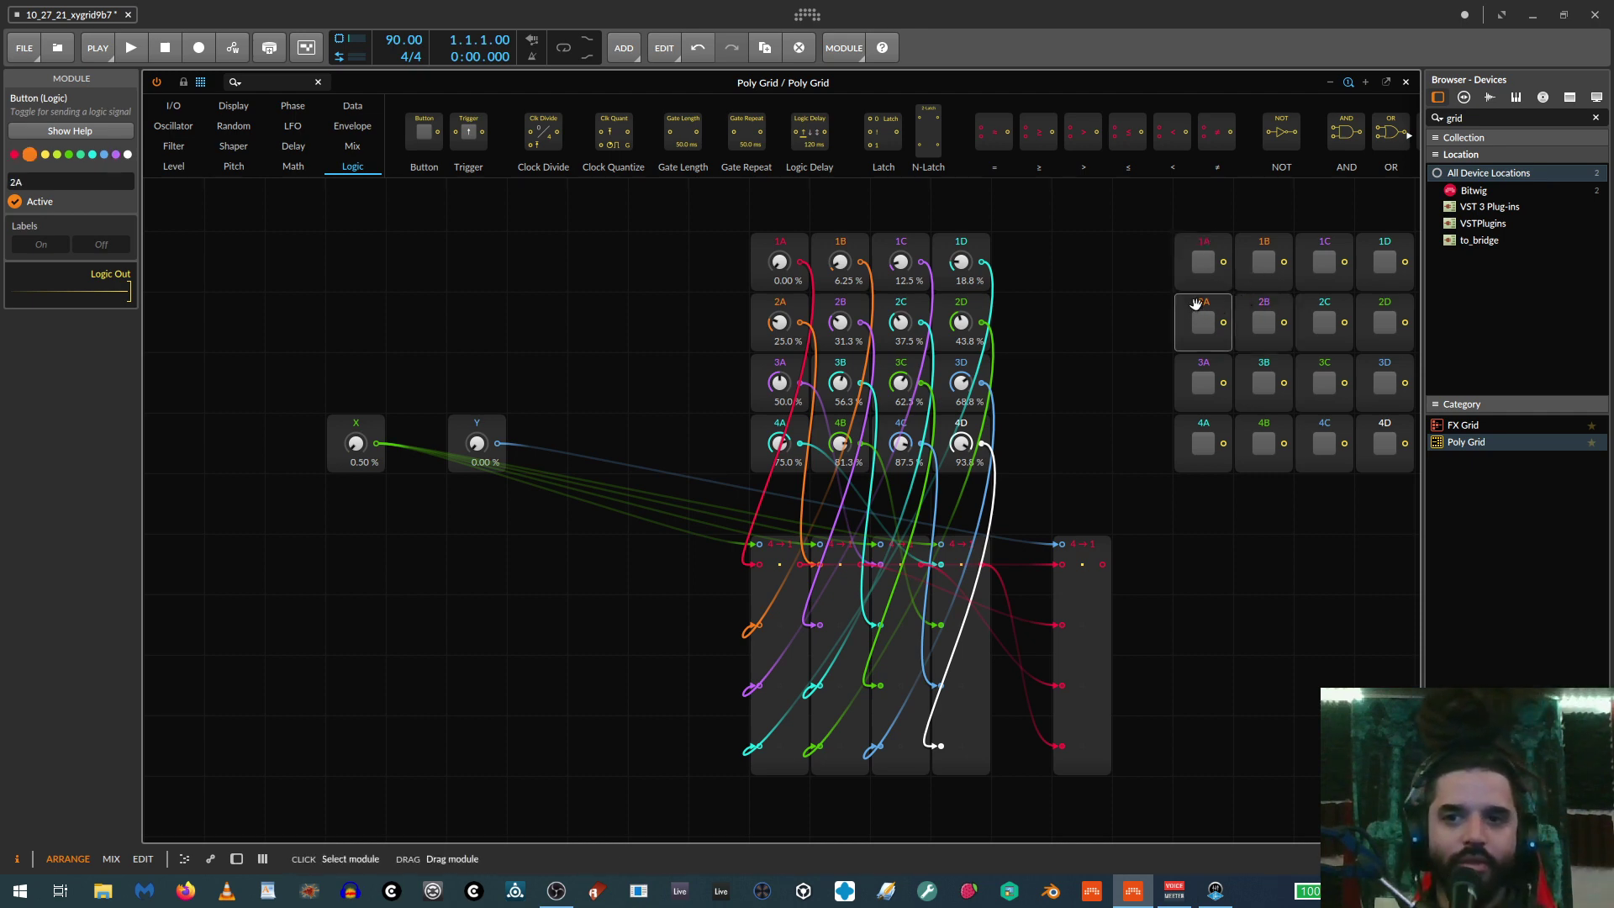
left_click(1267, 301)
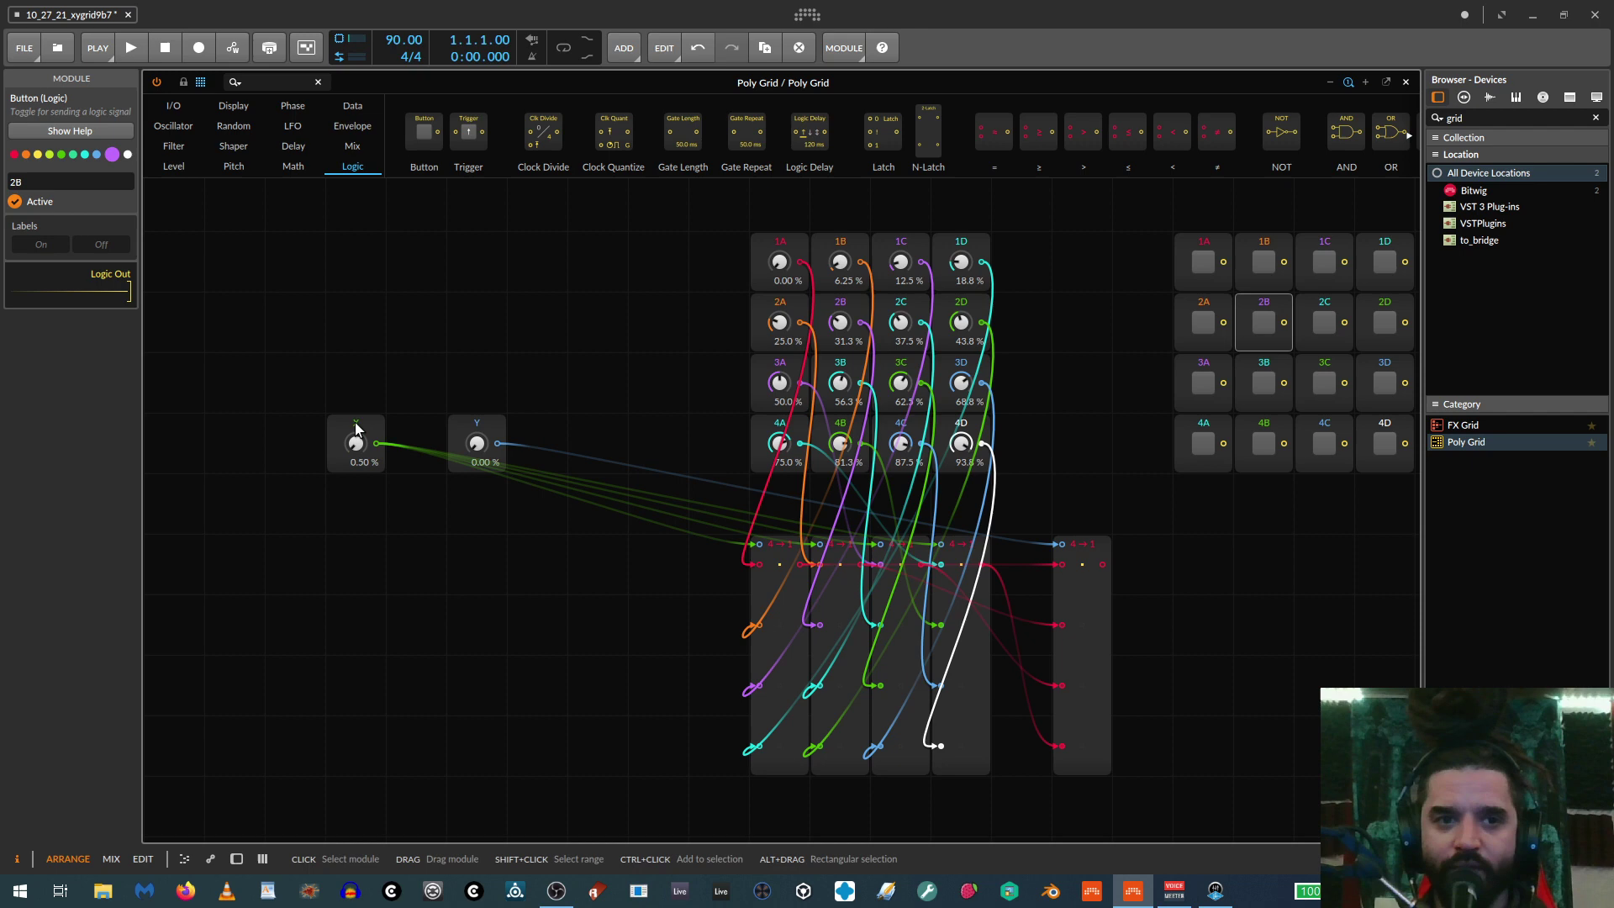
Move X up two rows, add a greater-than (>) comparator near it and connect X to the comparator's A input
left_click_drag(348, 464, 348, 342)
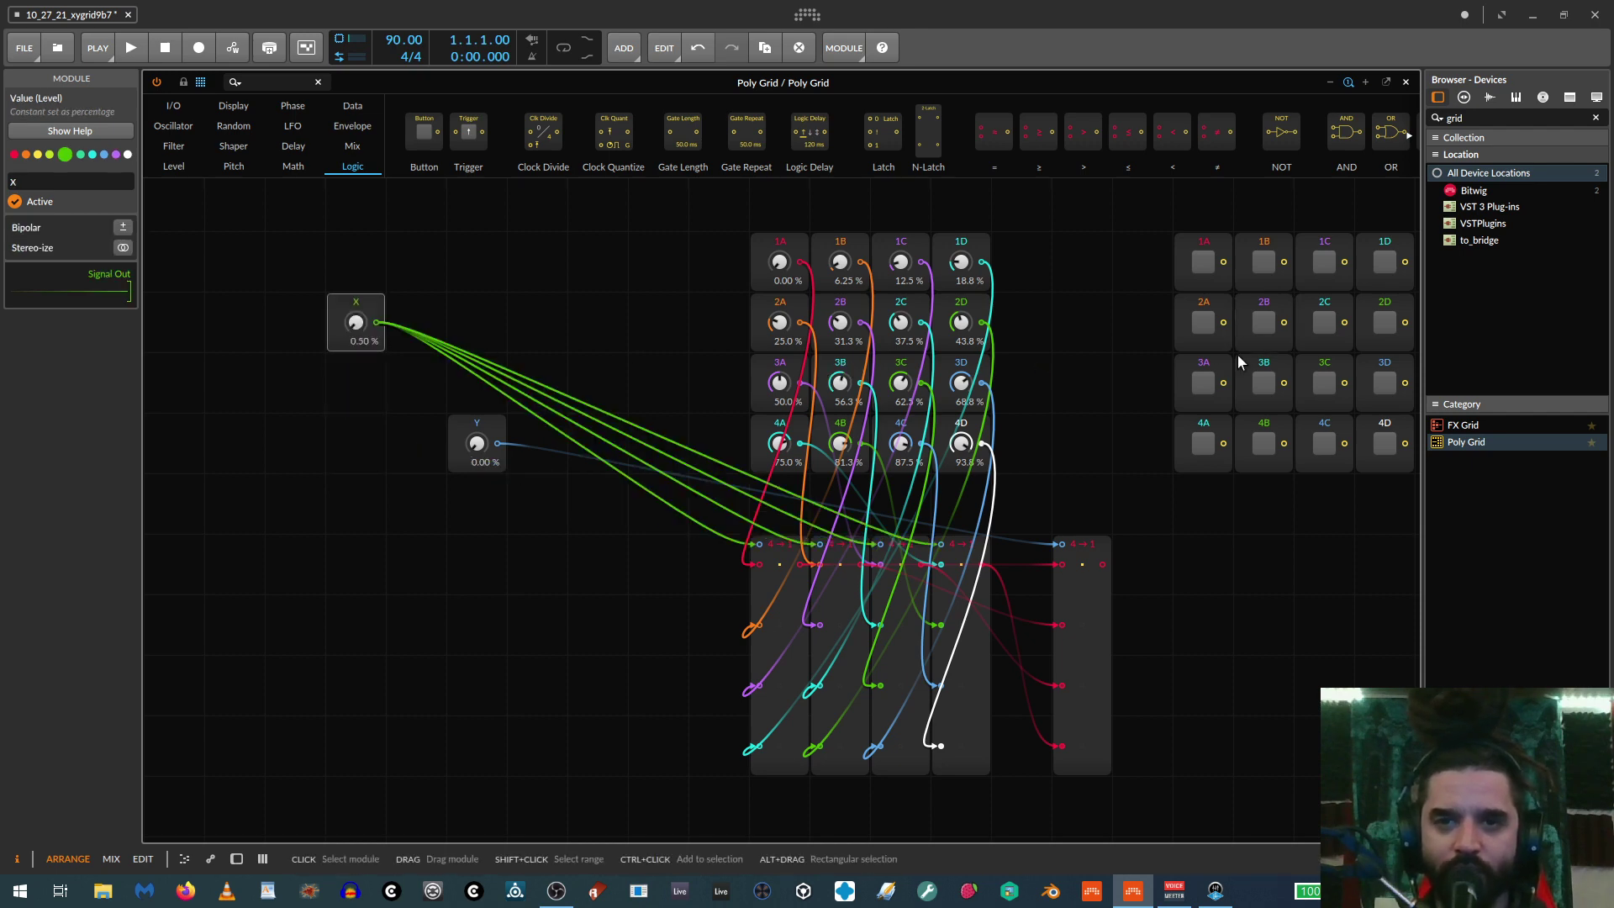
left_click(1259, 370)
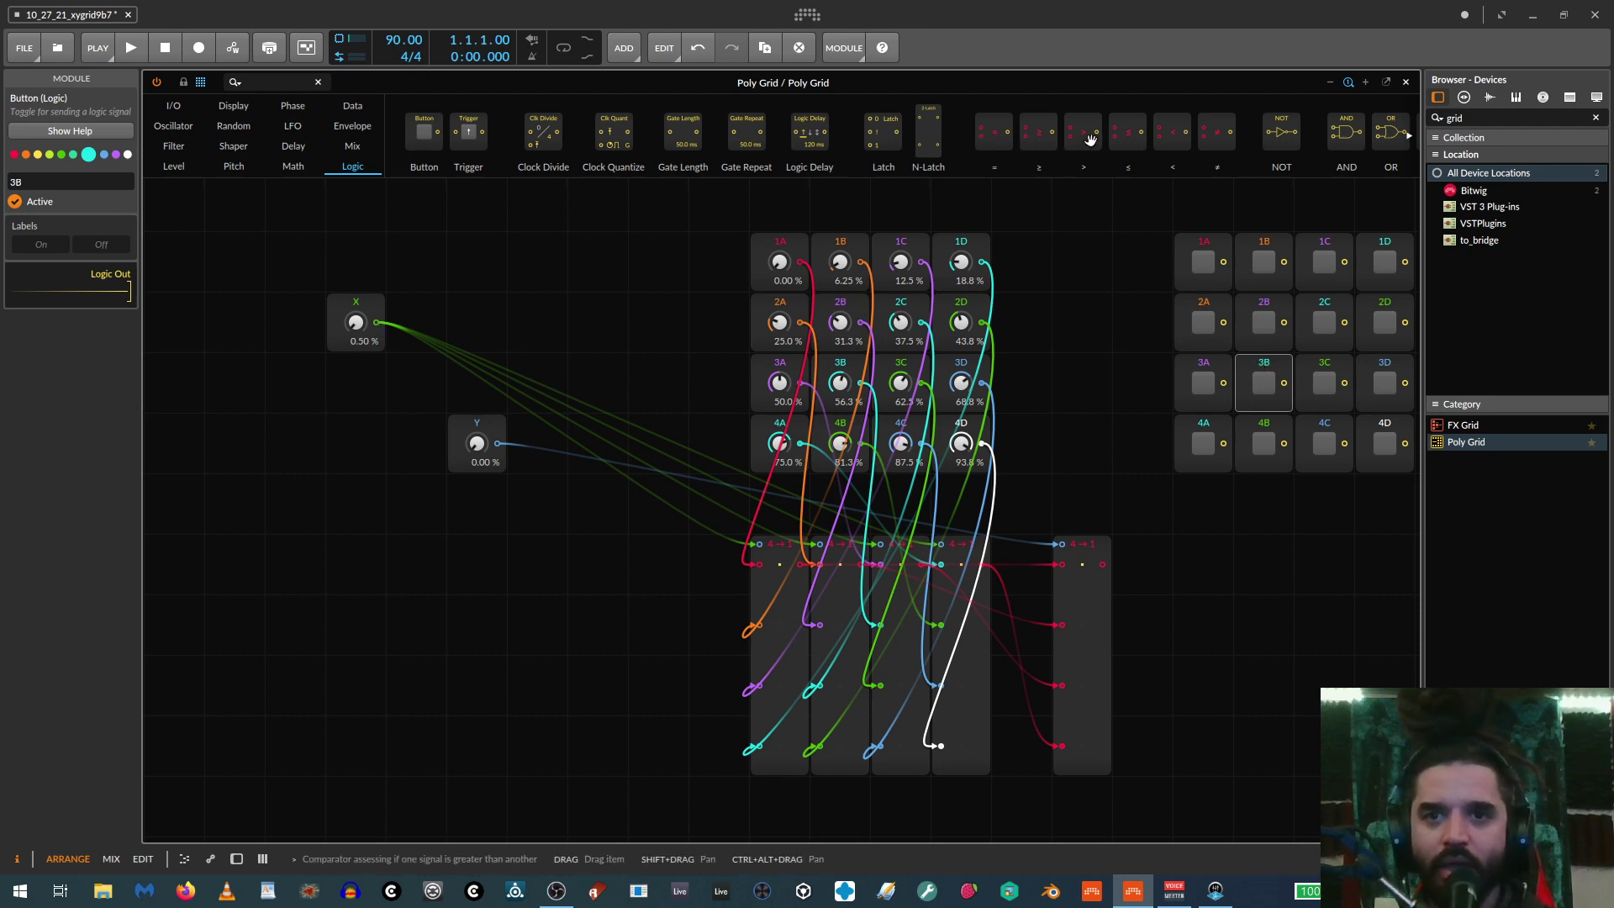
left_click_drag(1084, 135, 537, 261)
left_click_drag(360, 328, 517, 255)
key("ctrl+z")
Add a Constant module set to 0.25 and connect it to the greater-than comparator's B input
left_click(294, 164)
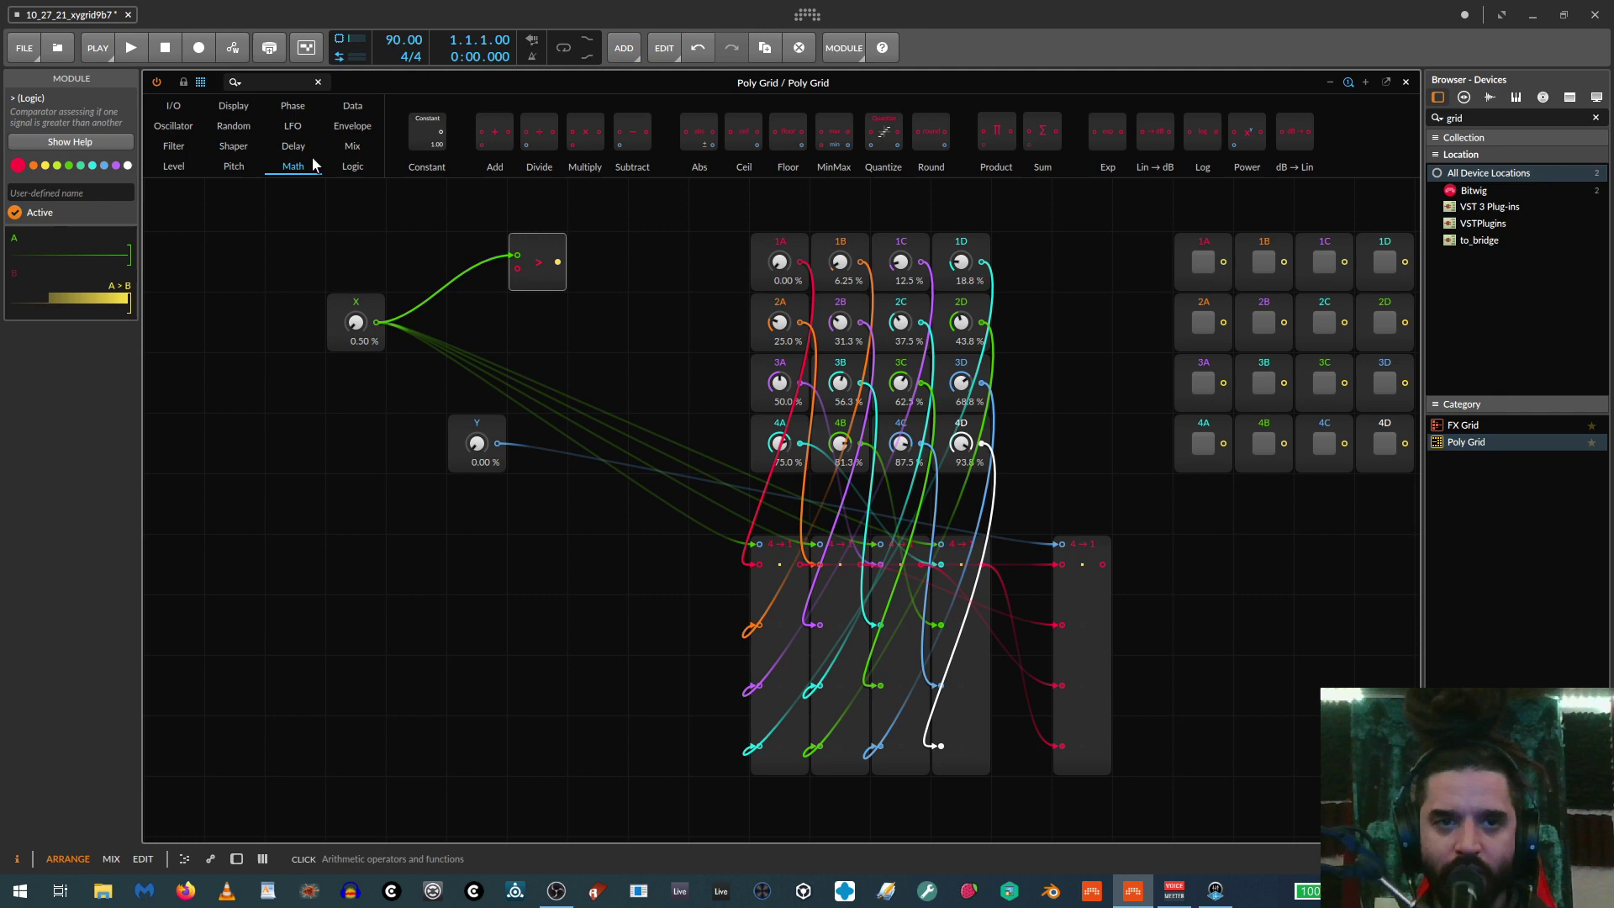
left_click_drag(427, 132, 477, 328)
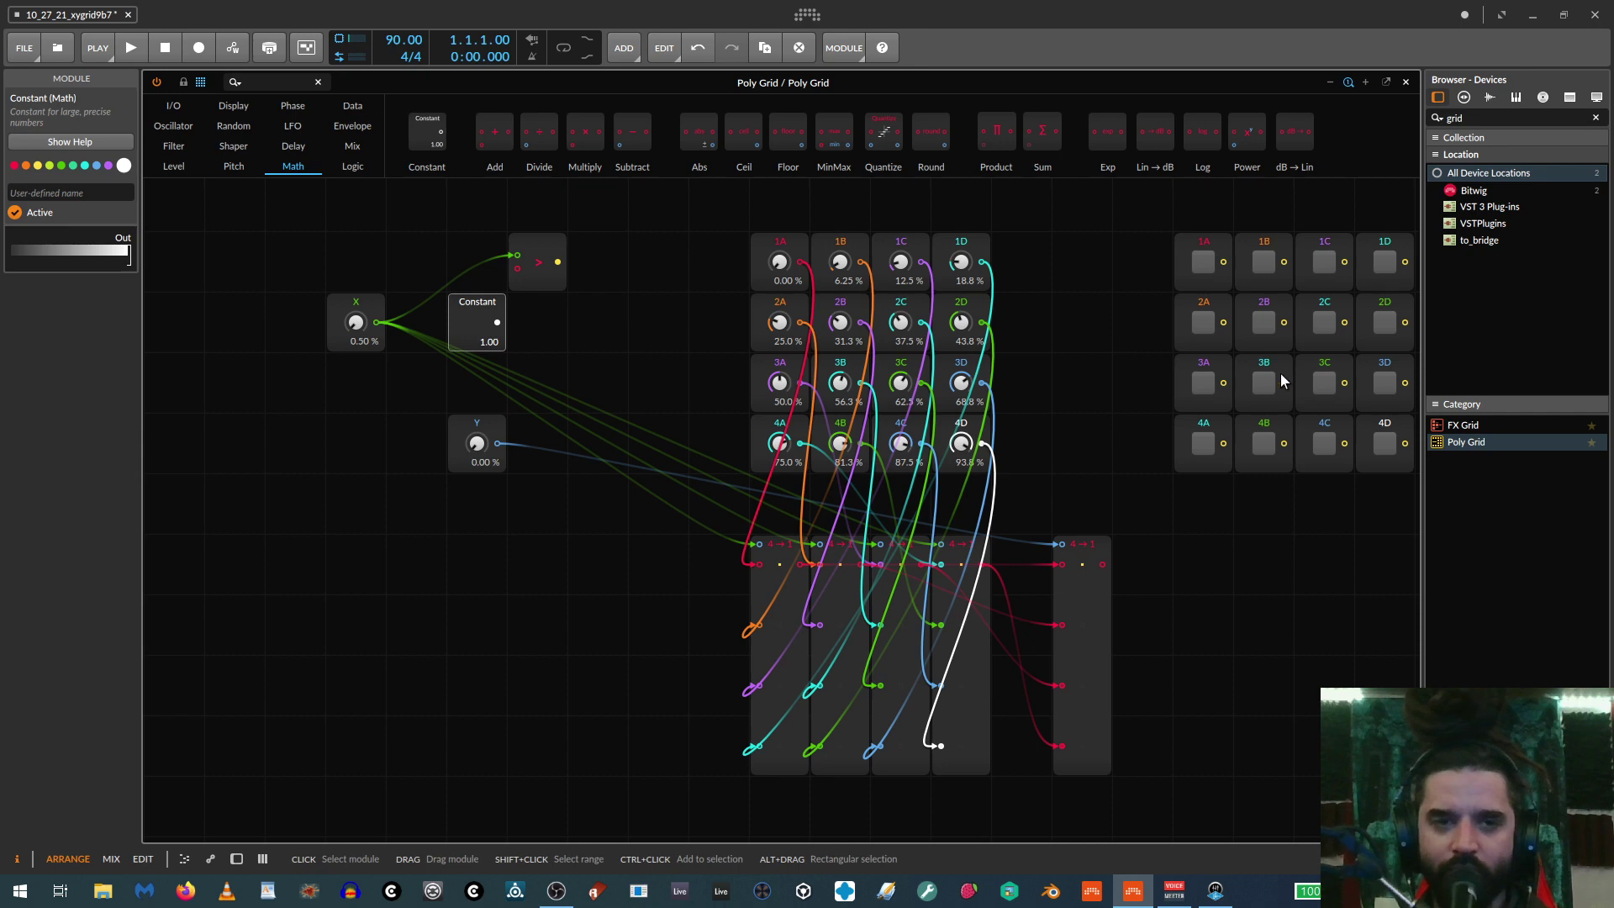
left_click(488, 347, "ctrl")
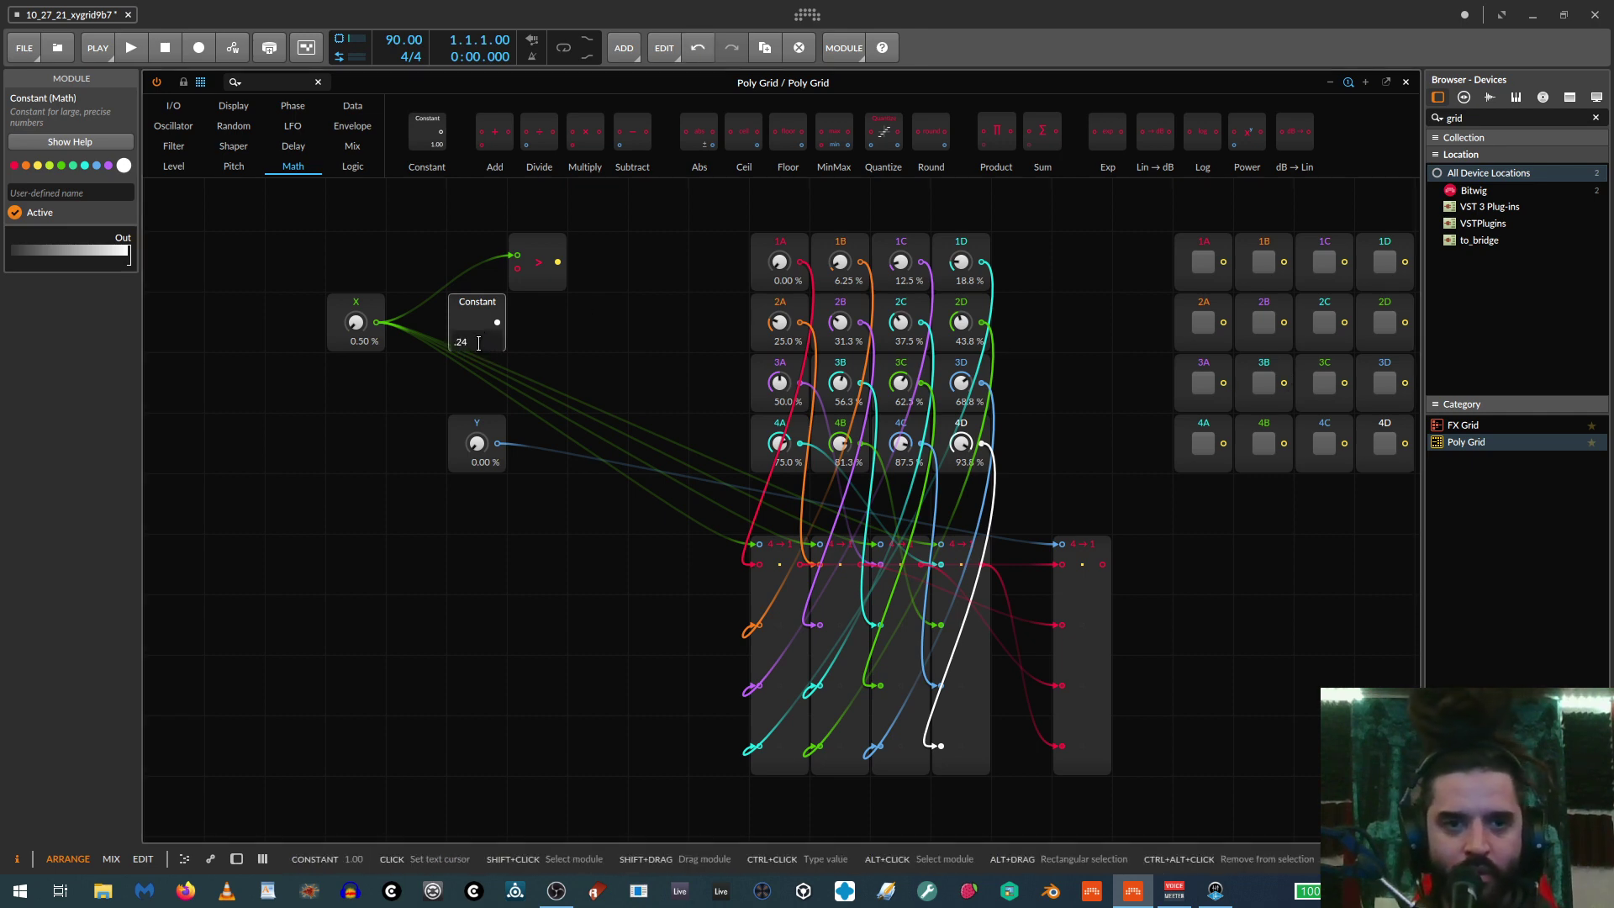
key("Return")
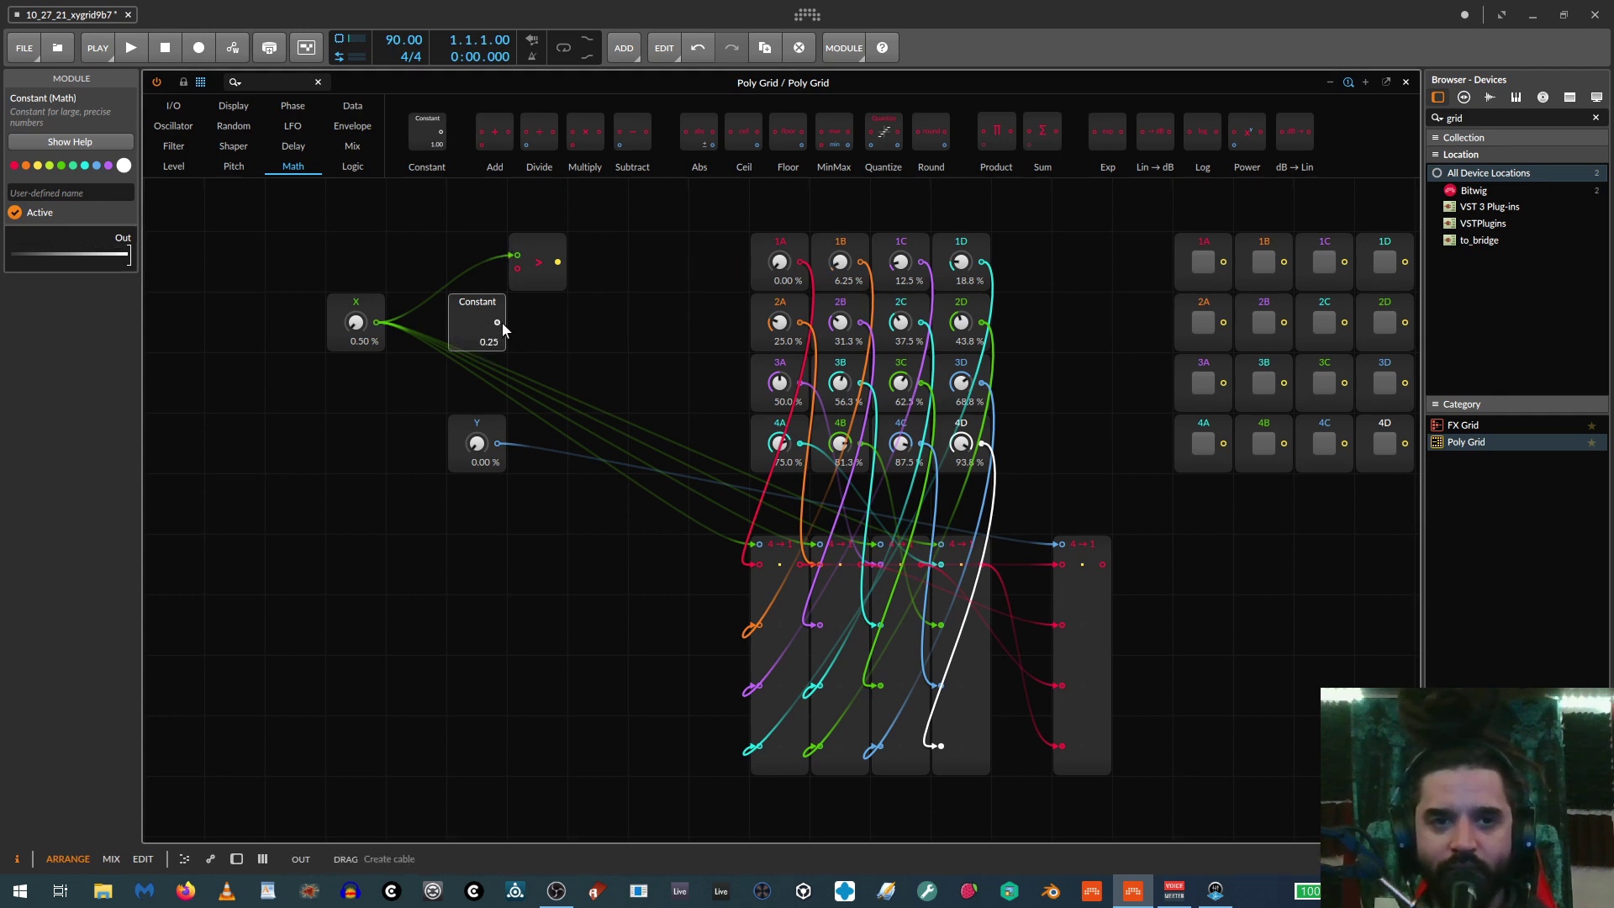
left_click_drag(498, 322, 517, 268)
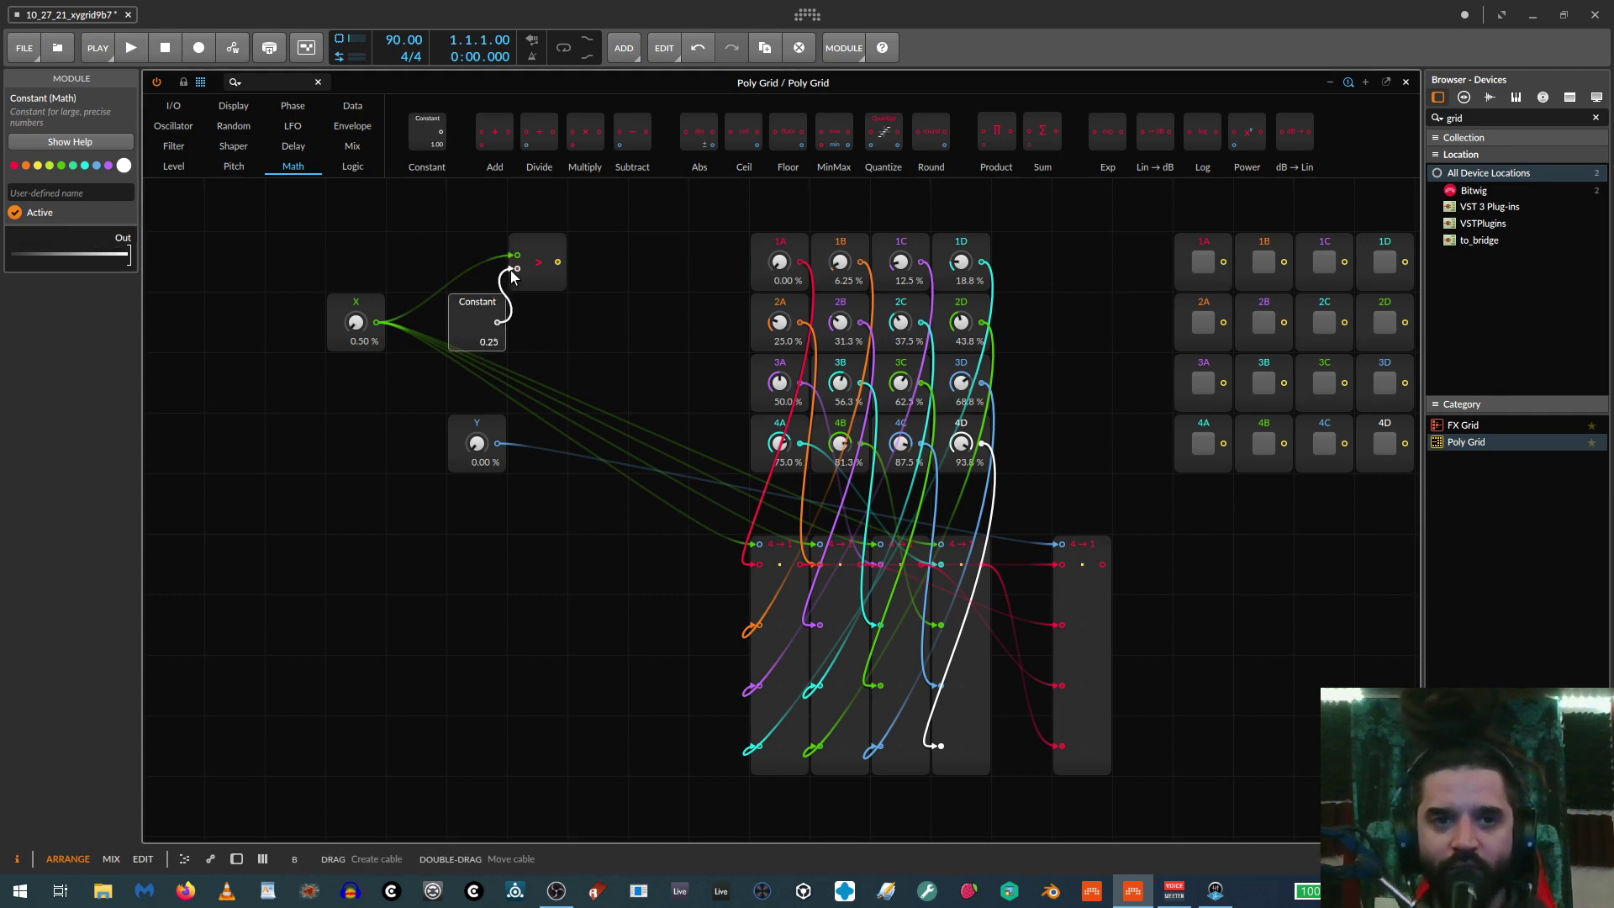
Add an AND module fed by the greater-than comparator, and move the 0.25 Constant directly beside the comparator
left_click(353, 166)
left_click_drag(1343, 145, 606, 324)
left_click_drag(478, 300, 474, 258)
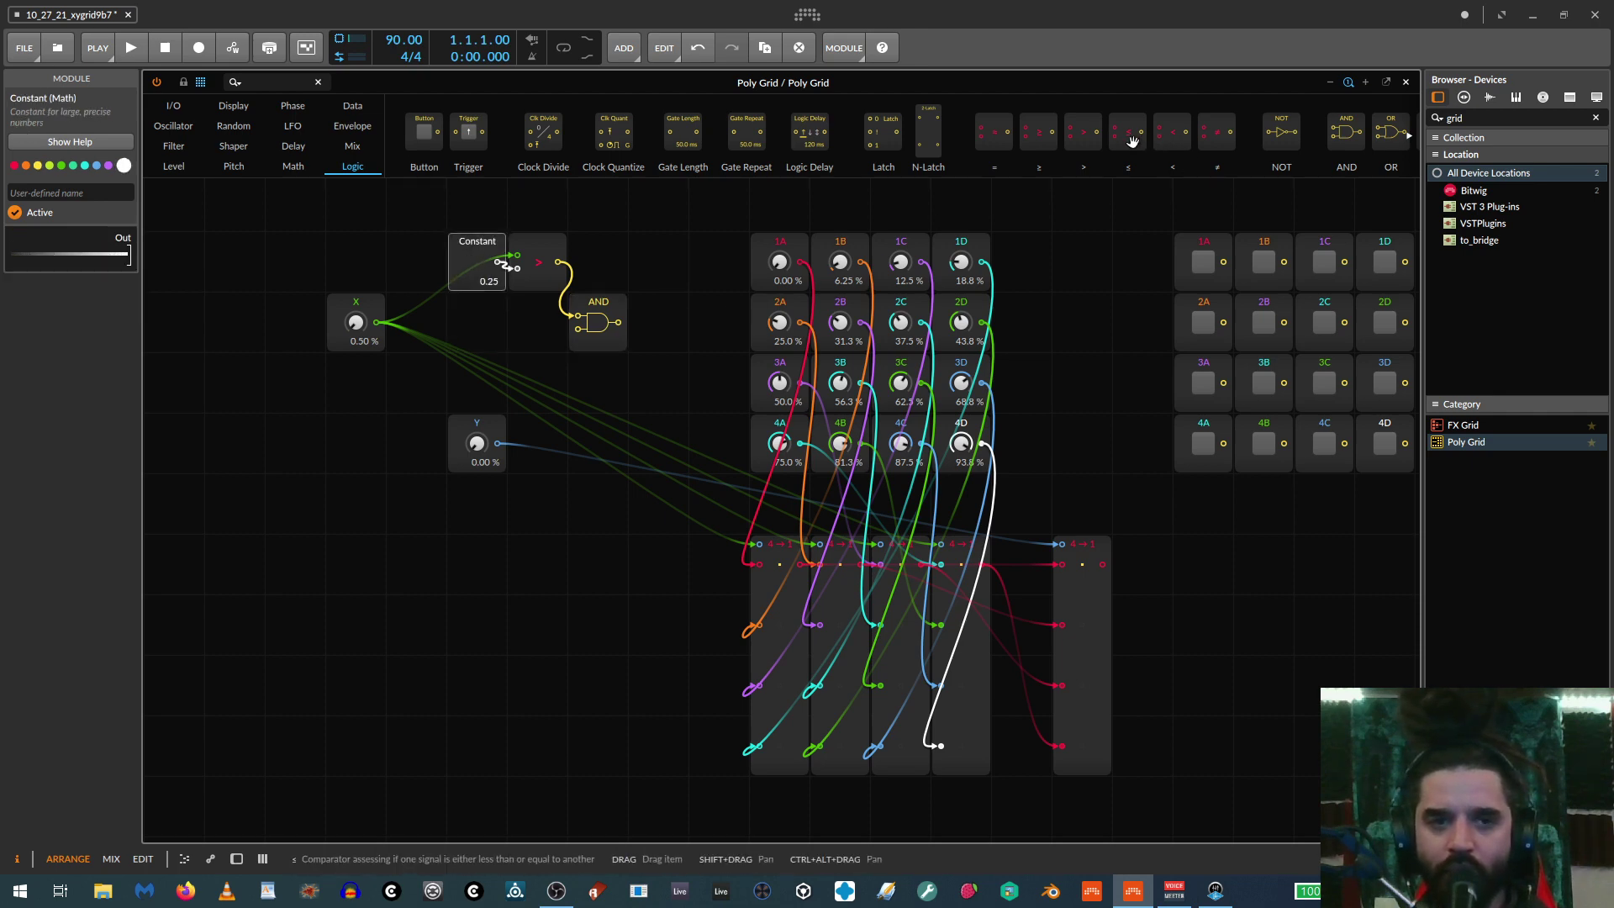
Add a less-than-or-equal (≤) comparator below X's greater-than comparator and place a copied Constant set to 0.50 beside it
left_click_drag(1131, 140, 546, 333)
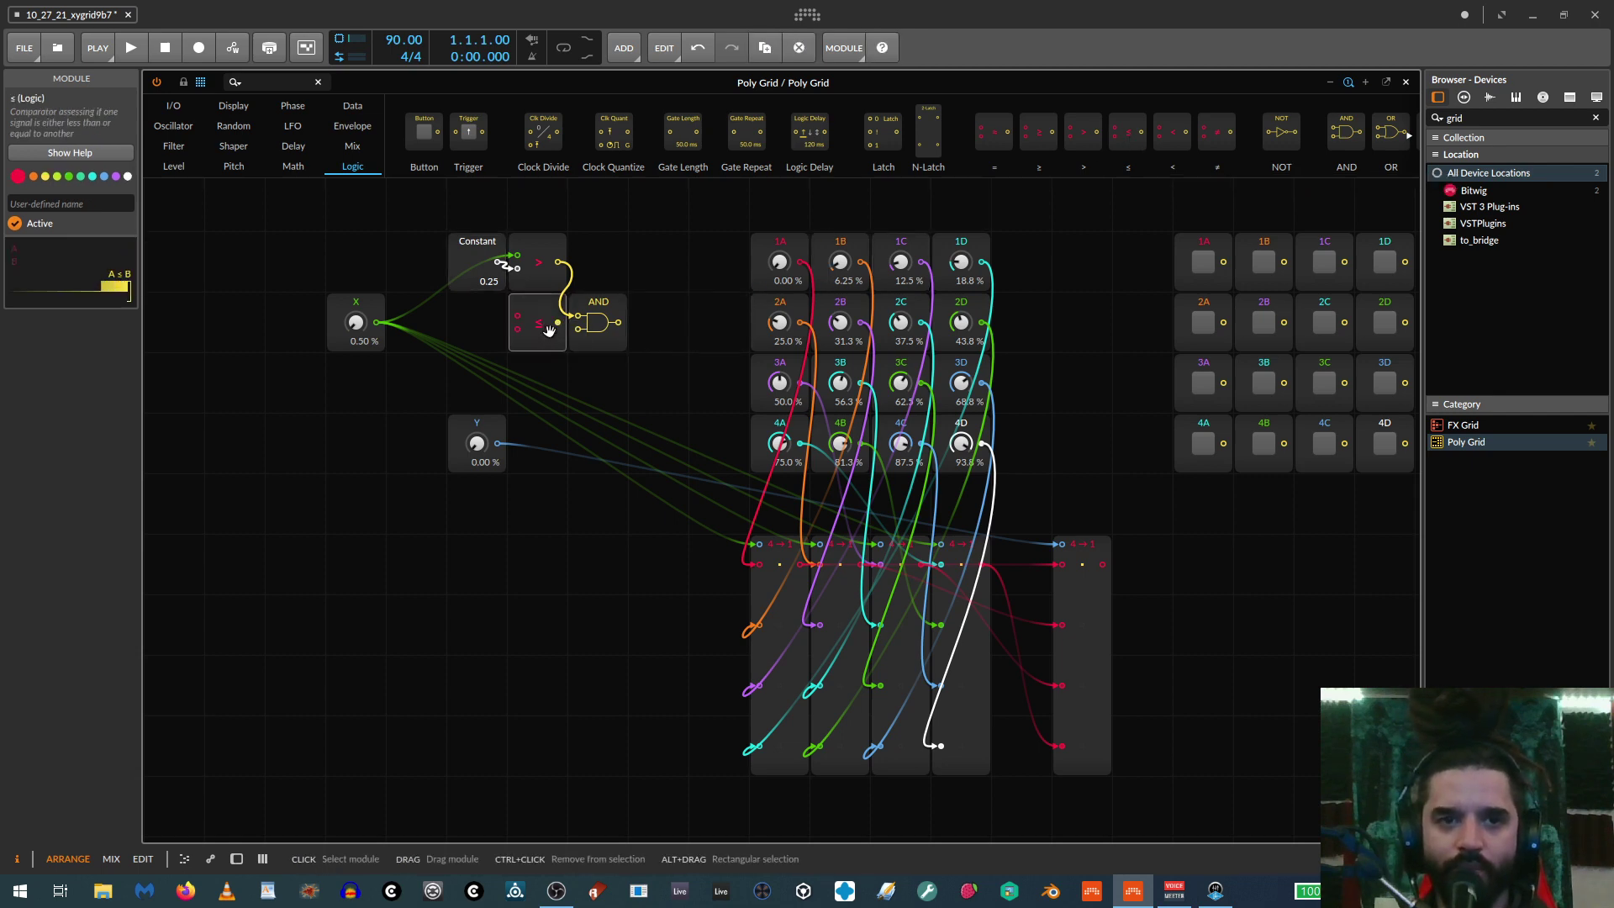
left_click_drag(472, 251, 462, 326, "ctrl")
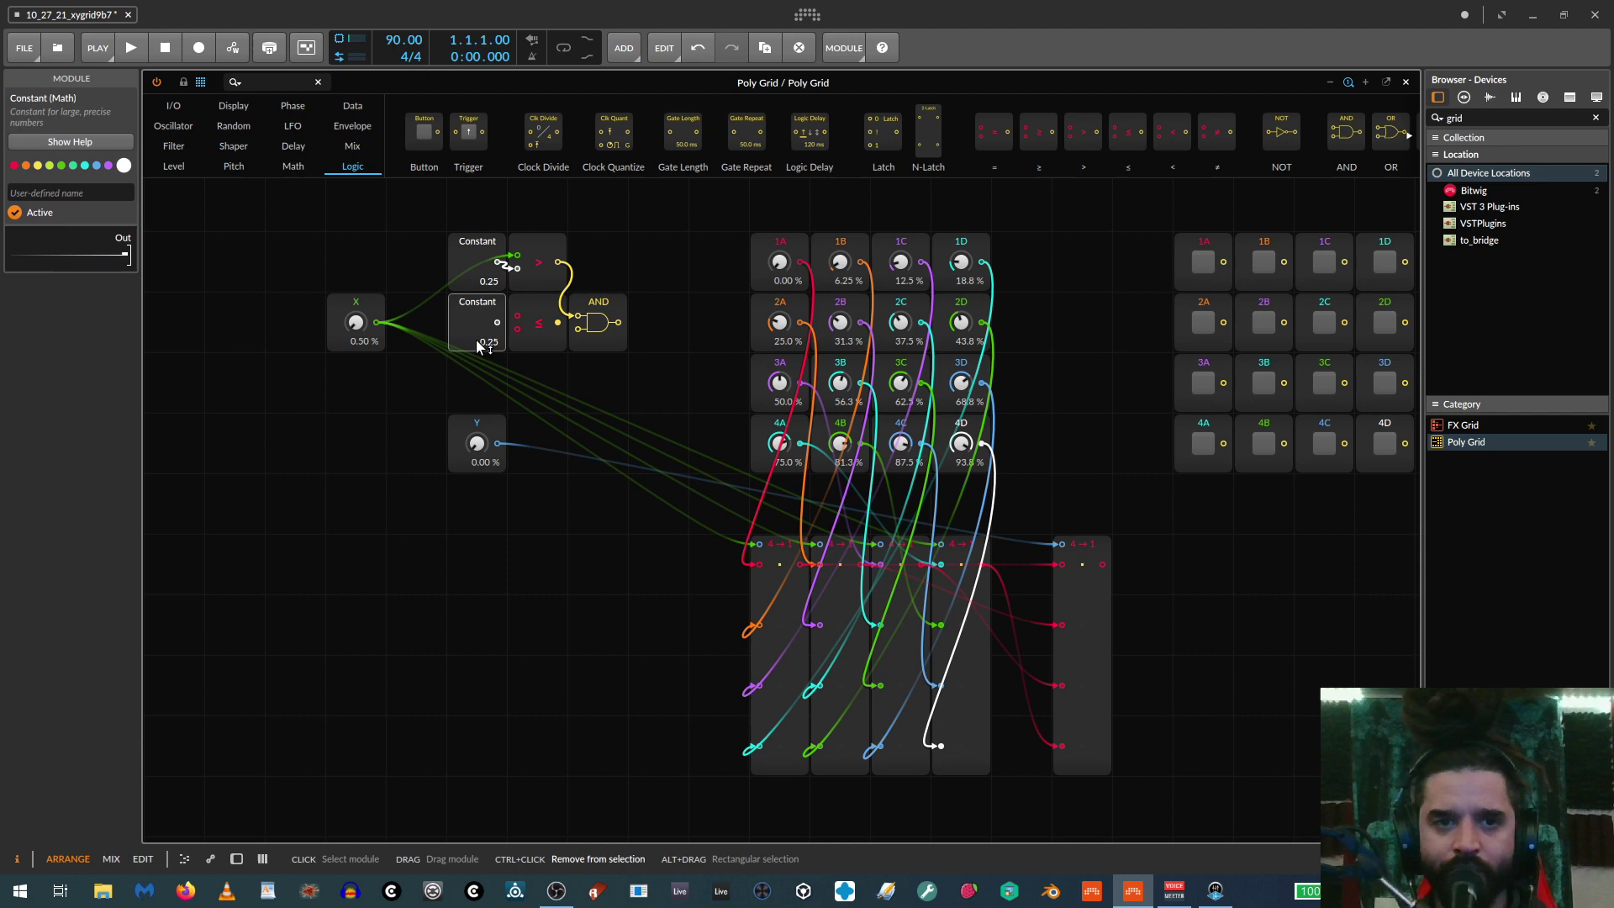
double_click(484, 342)
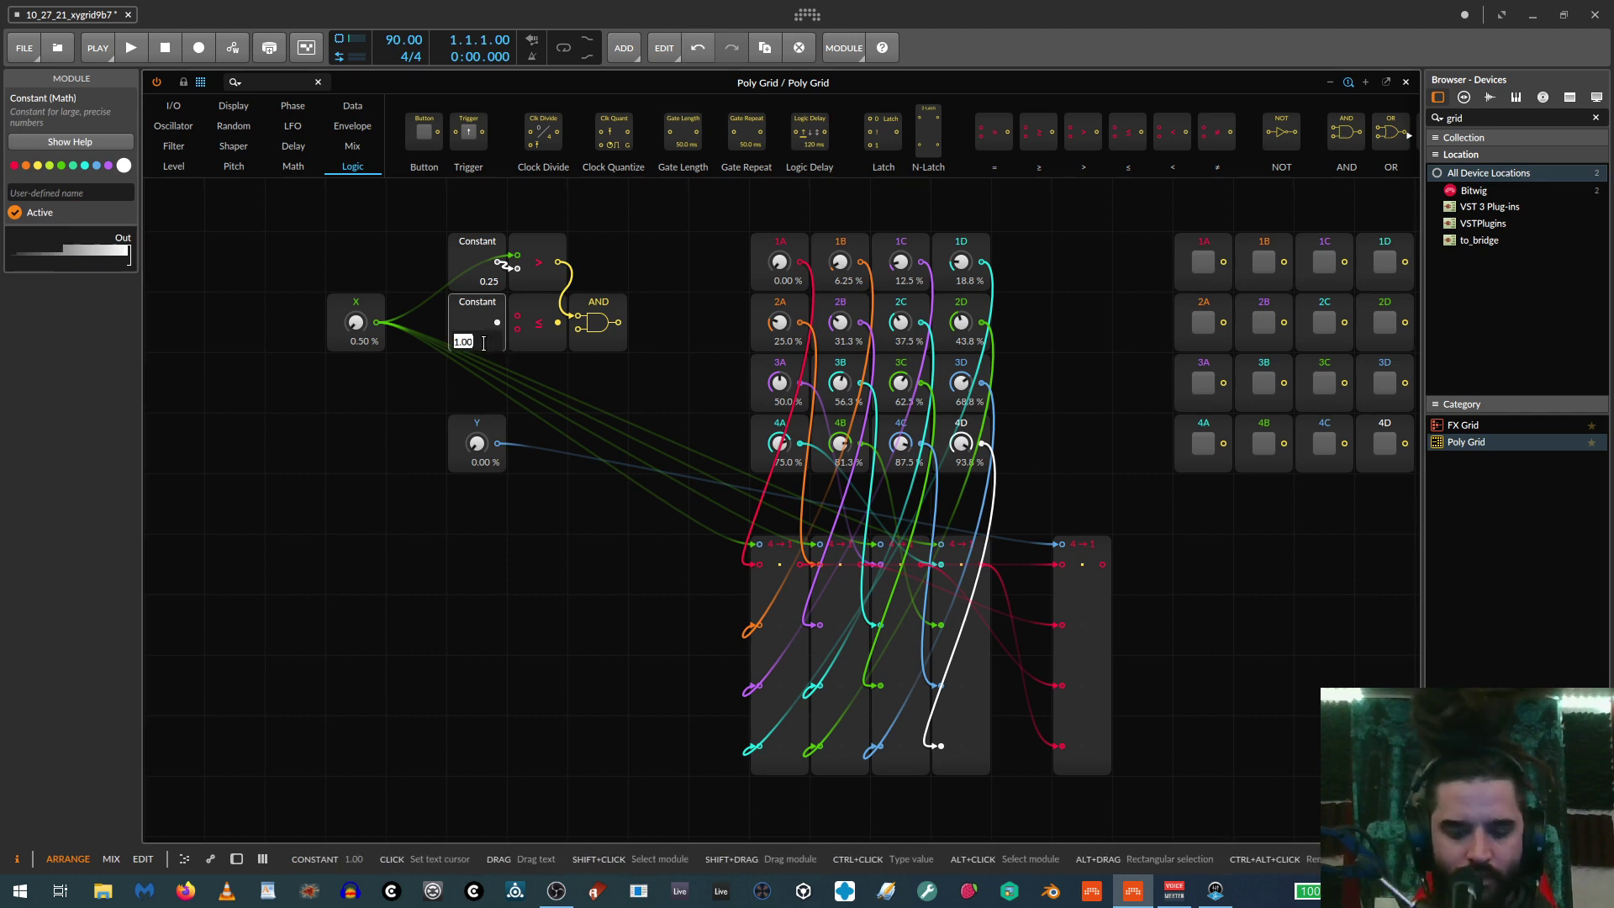
type("0.5")
key("Return")
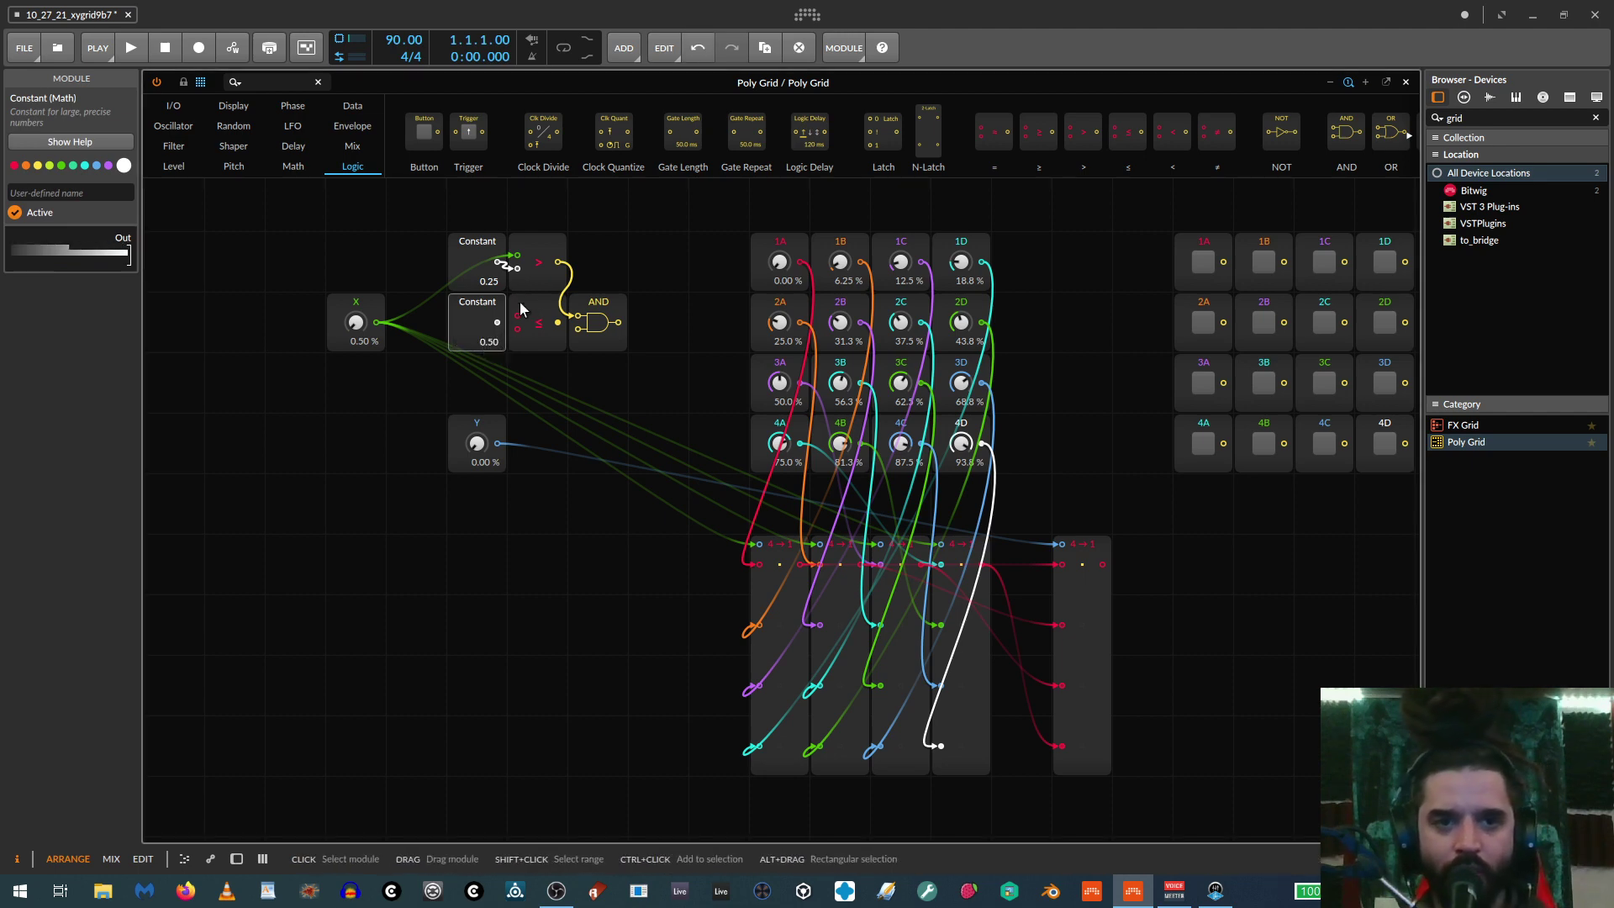
Connect X and the 0.50 Constant to the ≤ comparator's inputs, and move X and Y farther away from the logic modules
left_click_drag(497, 323, 292, 304)
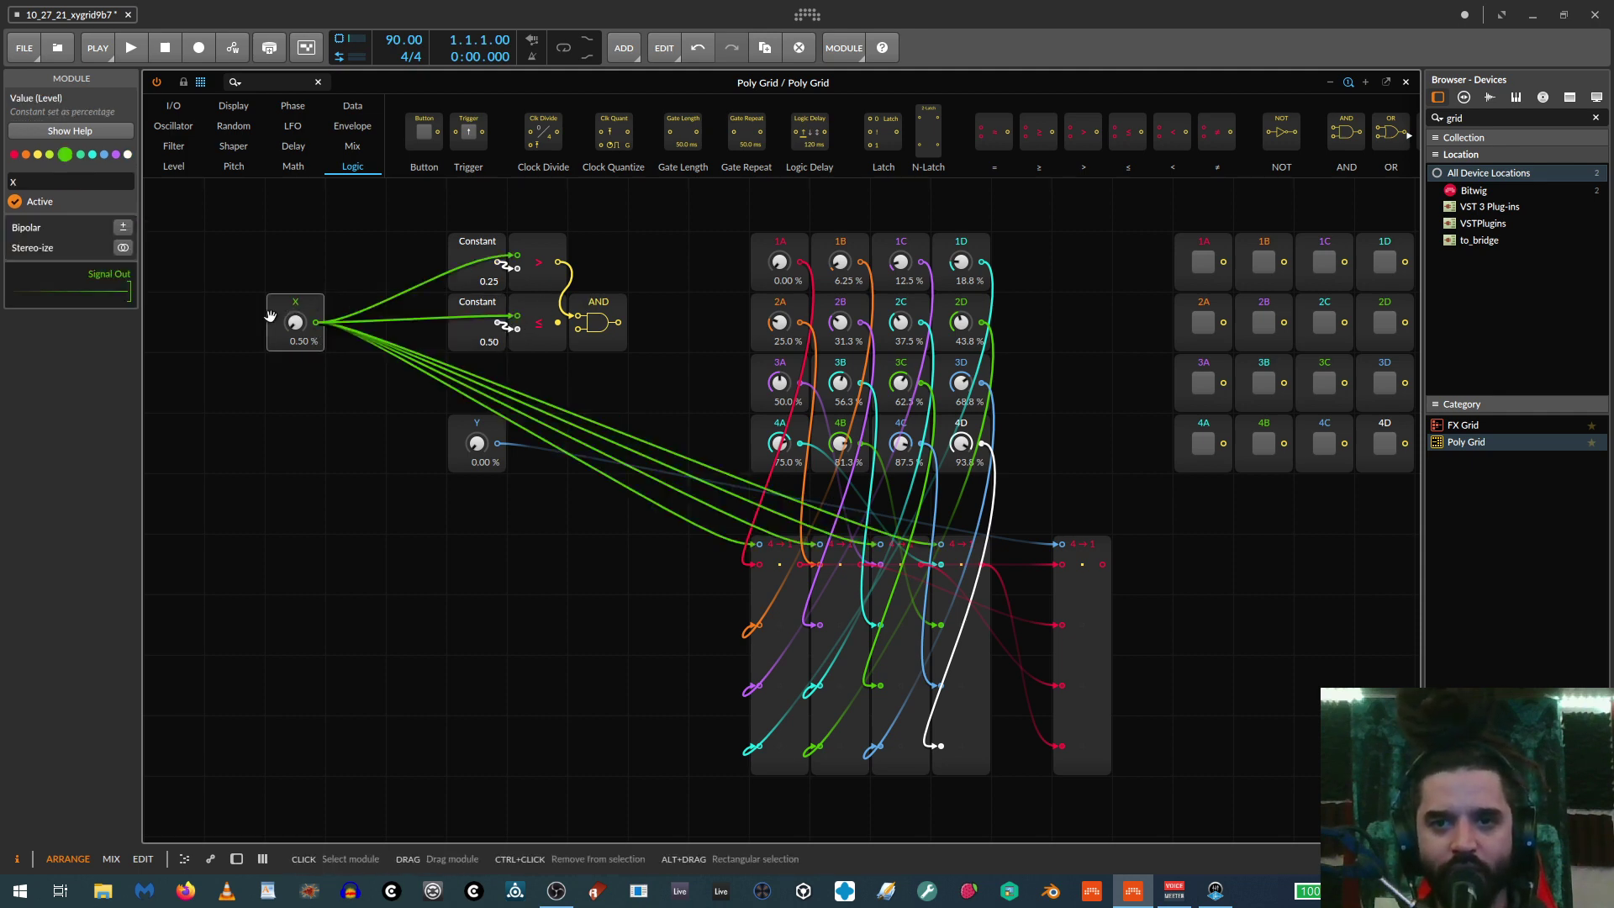
left_click_drag(477, 443, 355, 503)
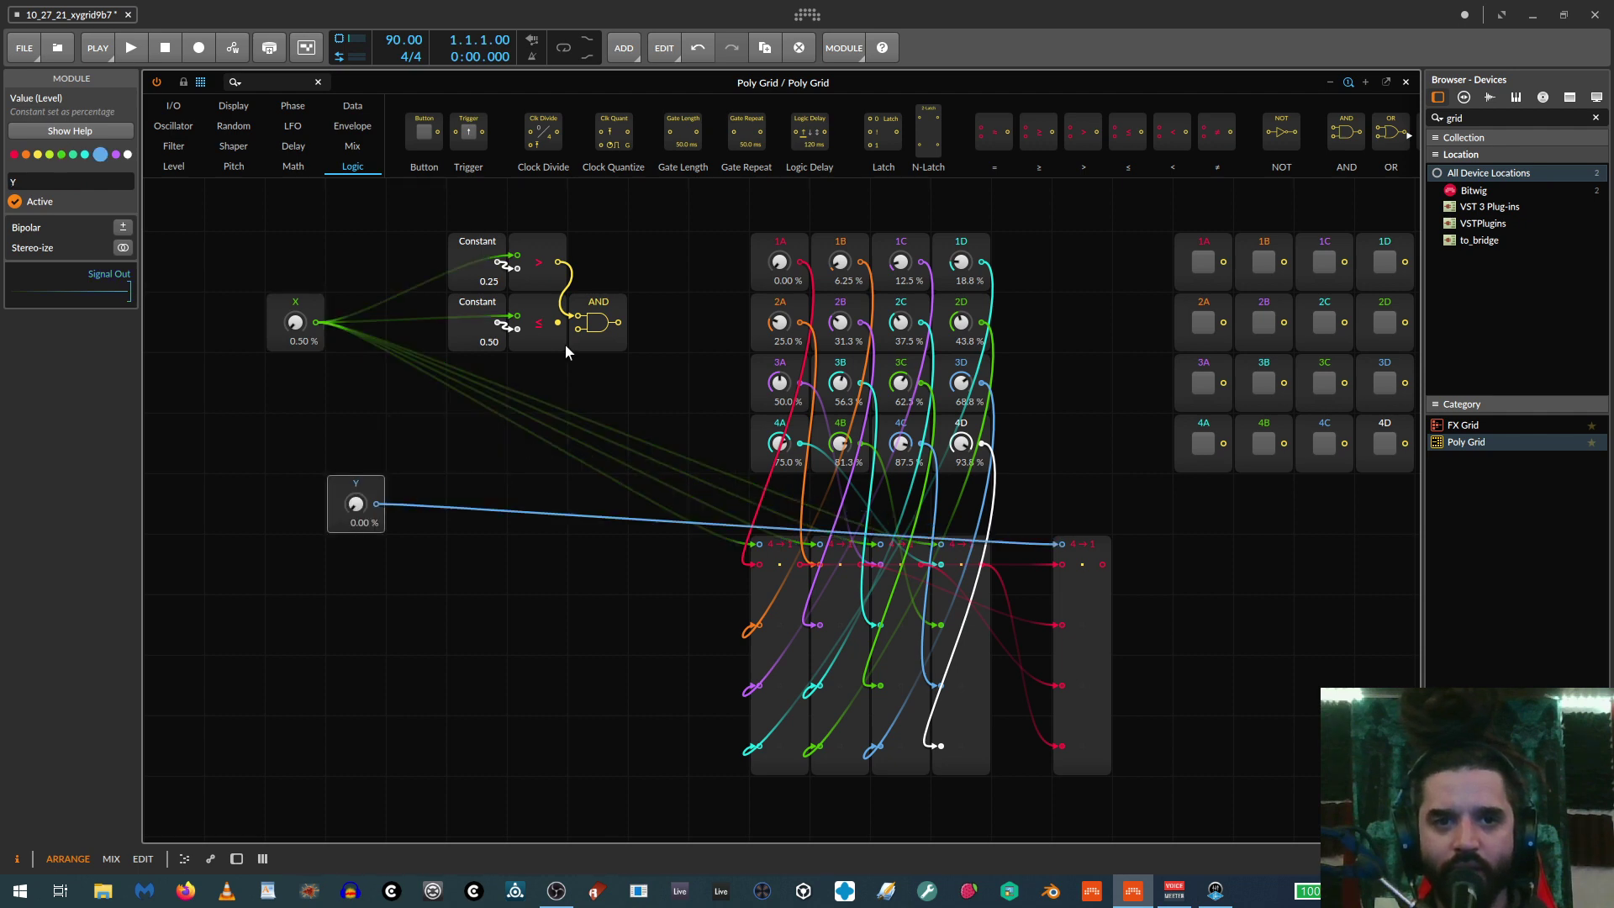
left_click(1263, 364)
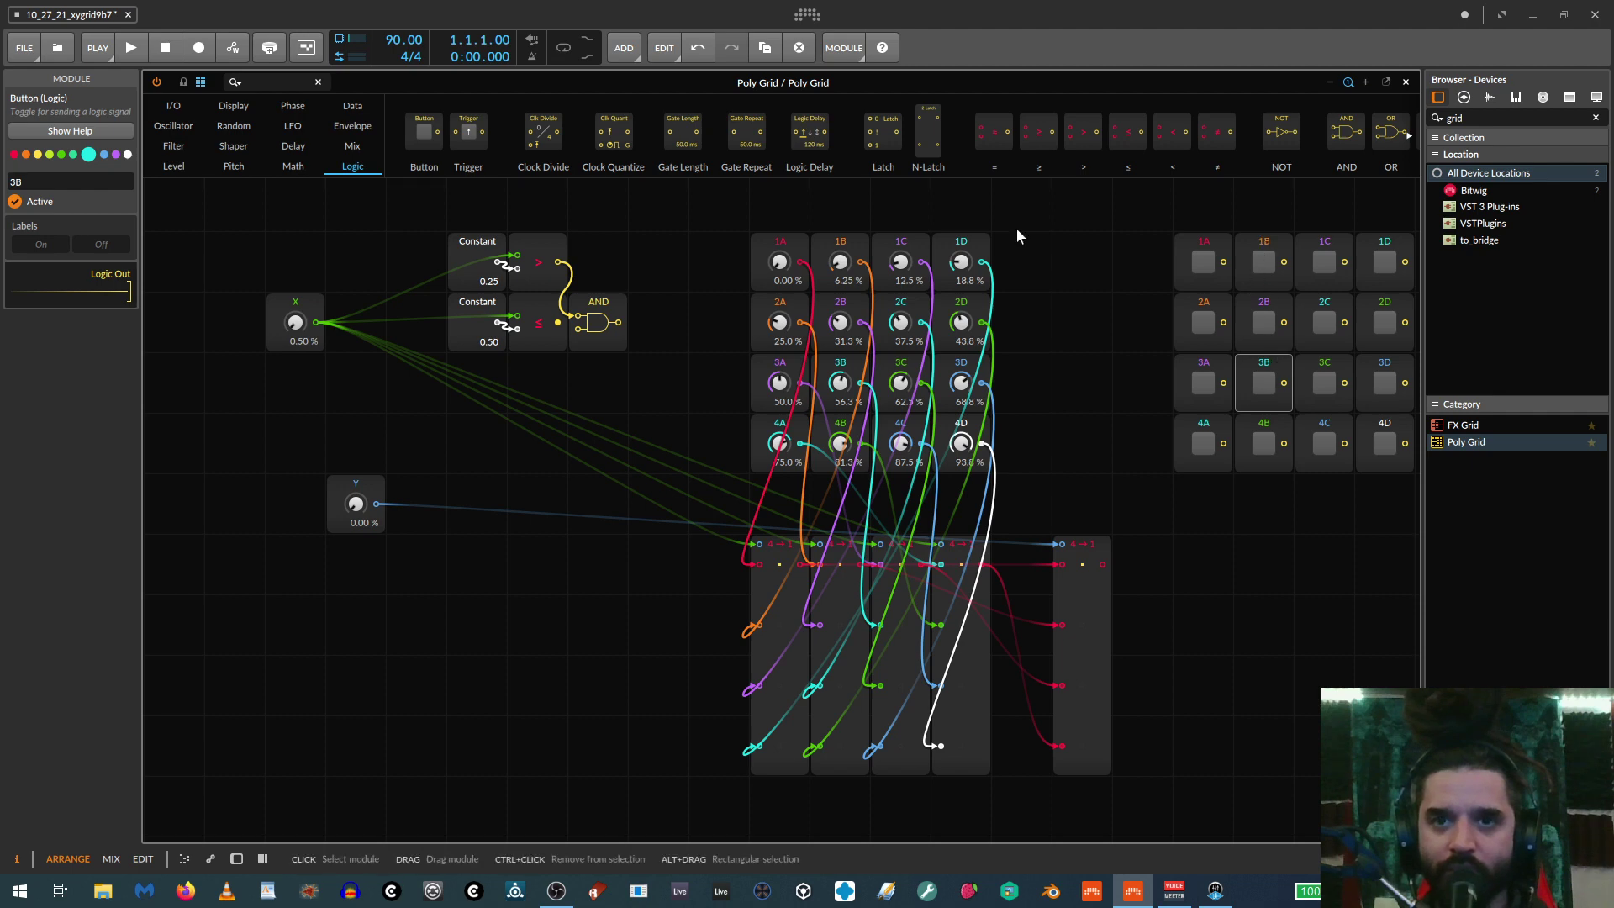
Add a greater-than comparator for Y with a copied 0.50 Constant on its B input, and feed it into a new AND module
left_click_drag(1082, 134, 537, 444)
left_click_drag(377, 504, 517, 437)
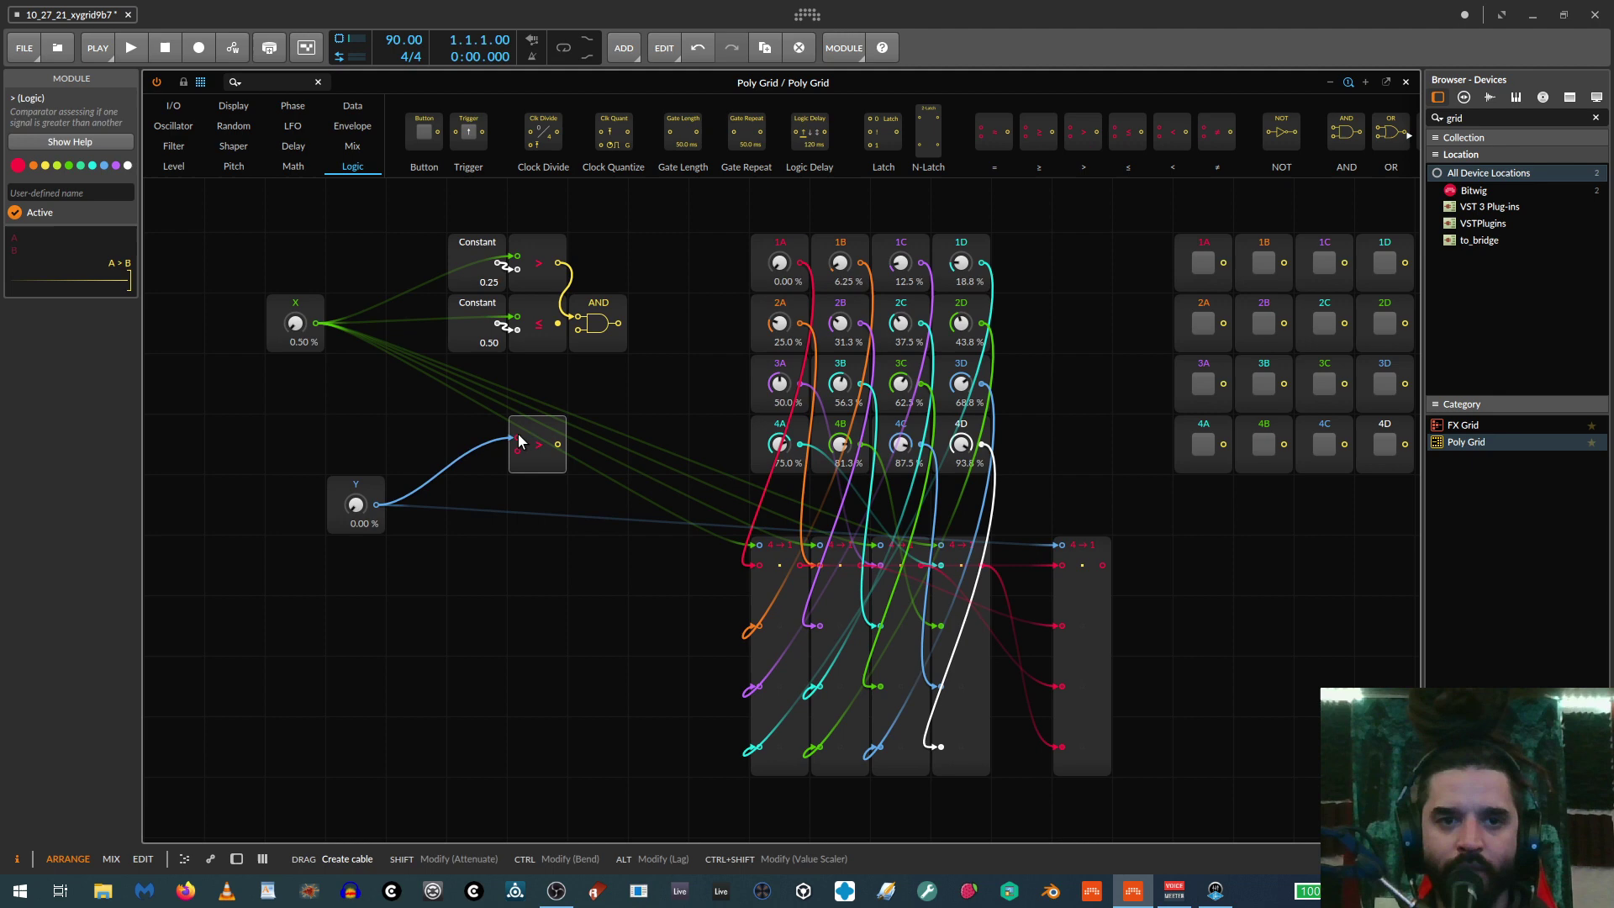
left_click_drag(492, 348, 467, 474)
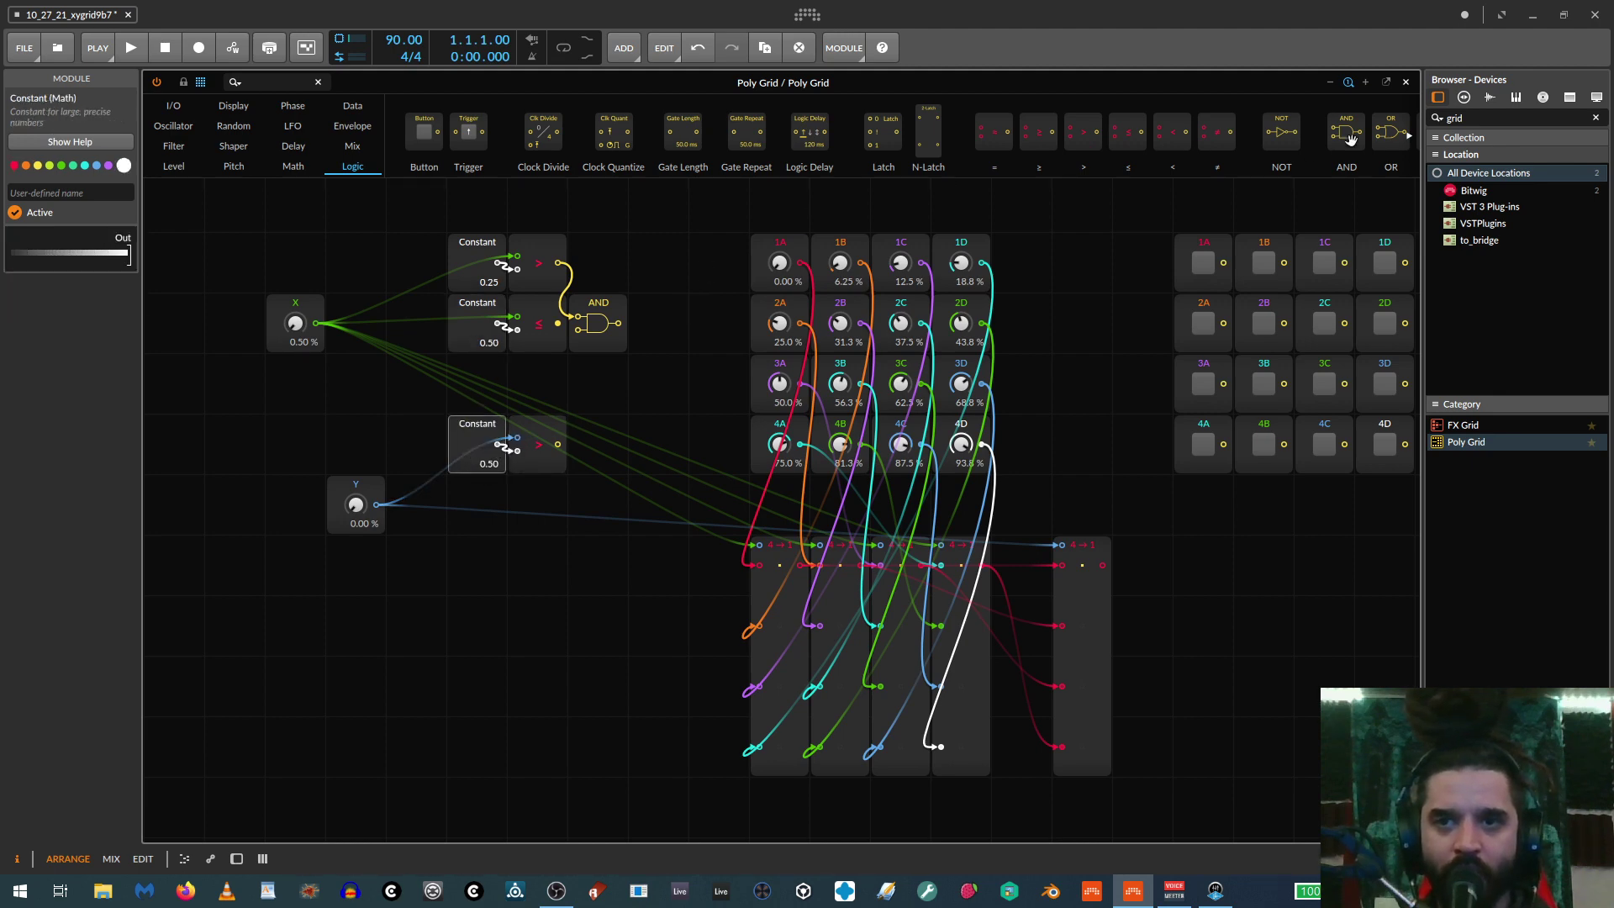
left_click_drag(1345, 132, 627, 487)
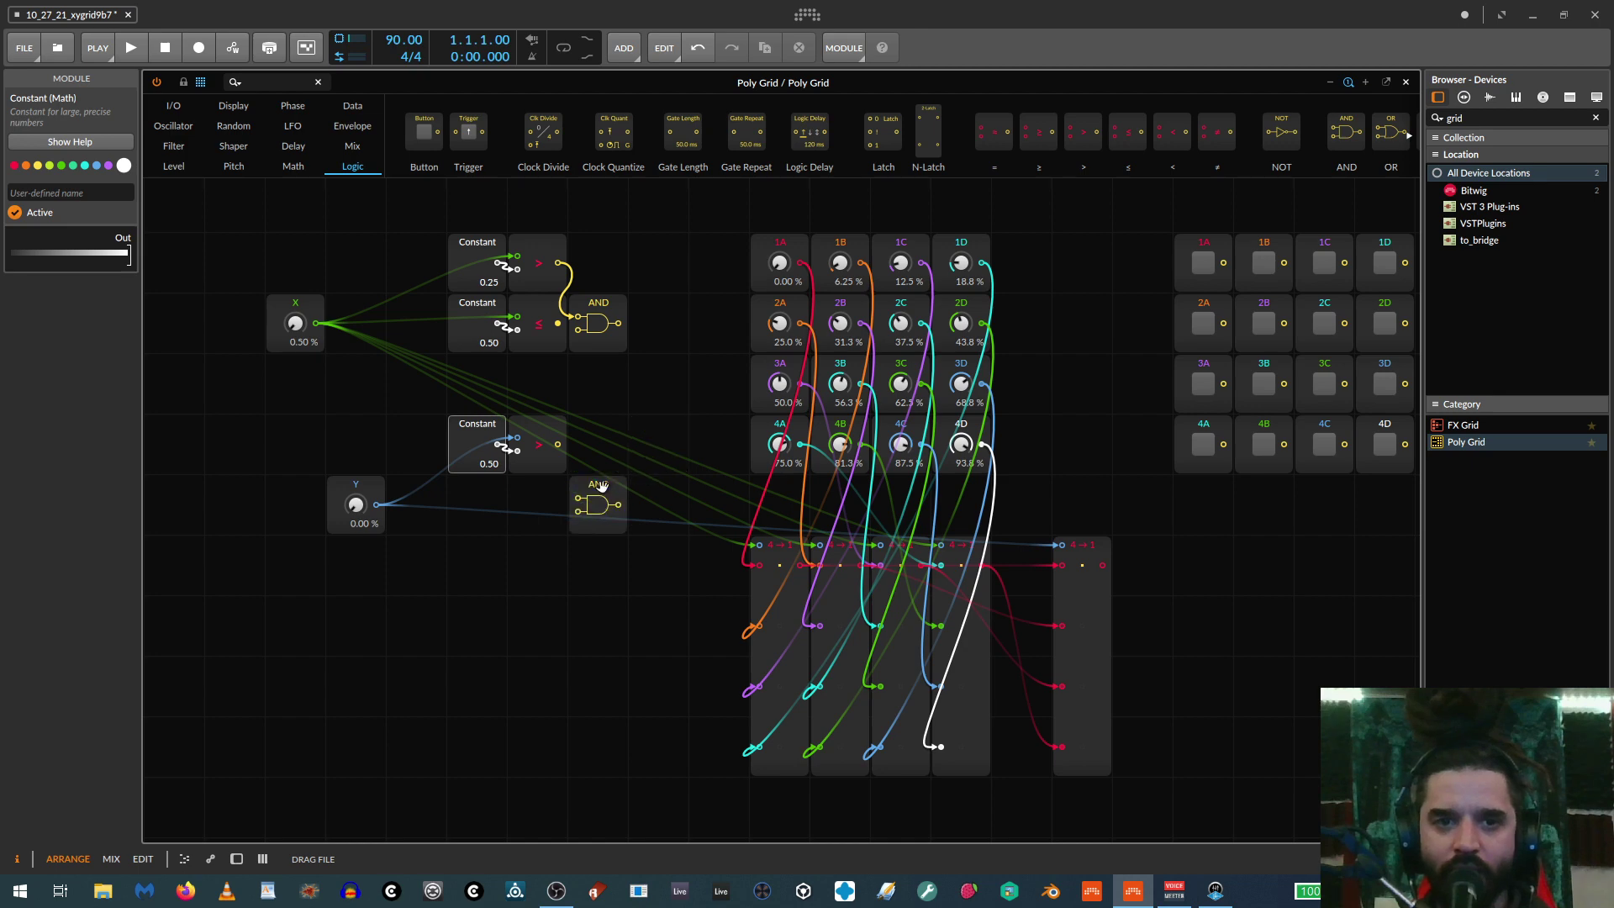
left_click_drag(557, 448, 580, 491)
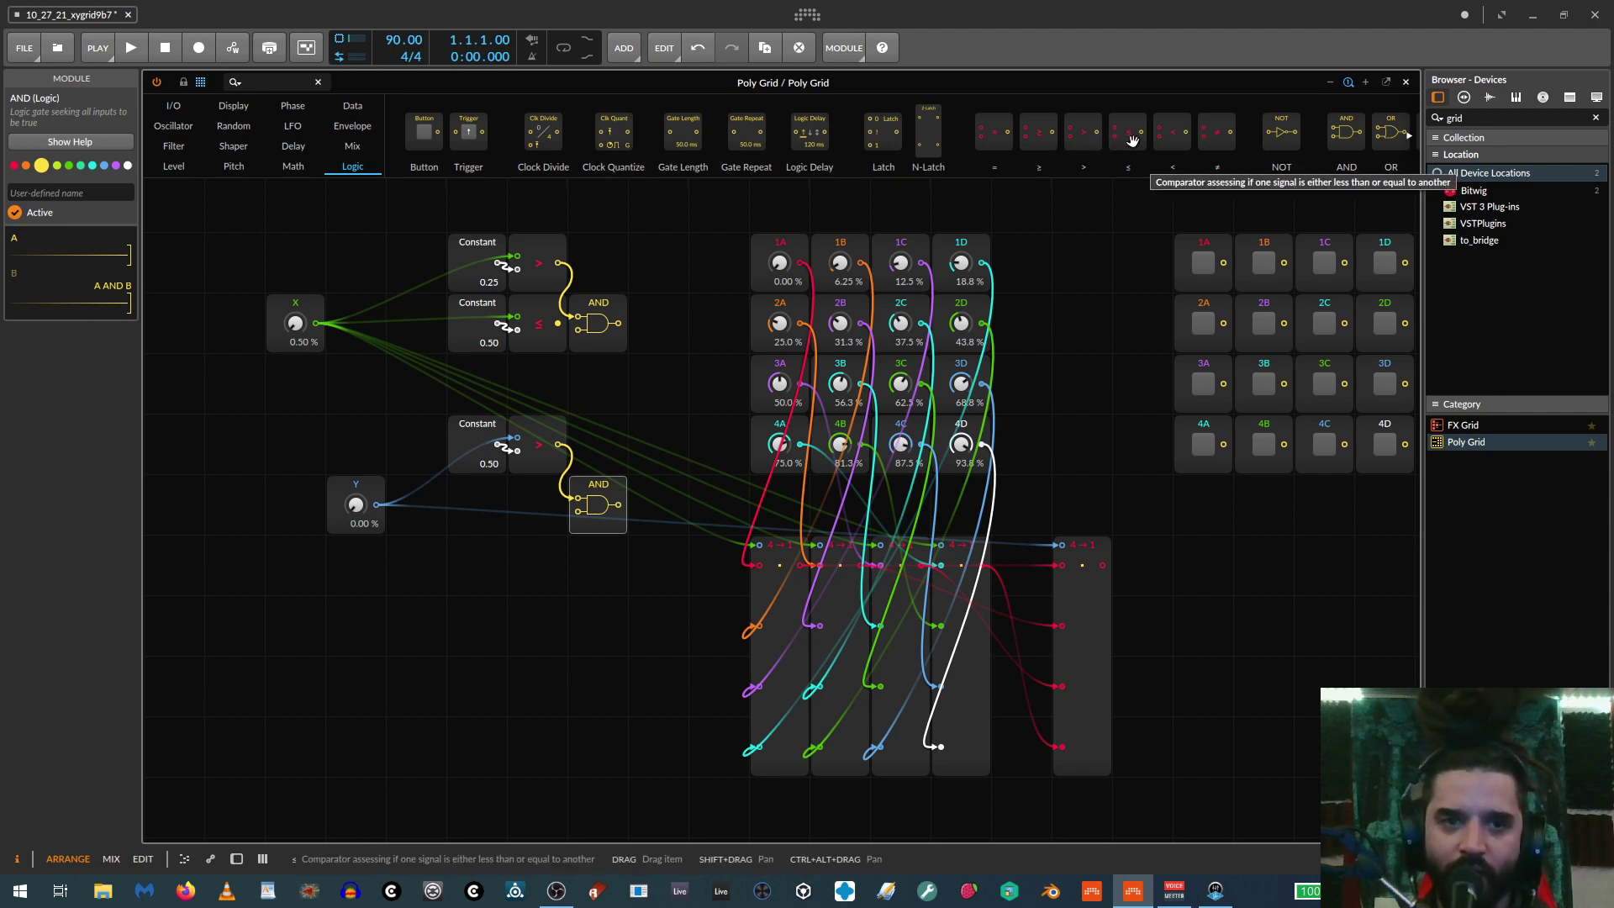
Add a ≤ comparator that compares Y with a copied Constant set to 0.75, and connect it to the second input of Y's AND module
left_click_drag(1132, 140, 538, 508)
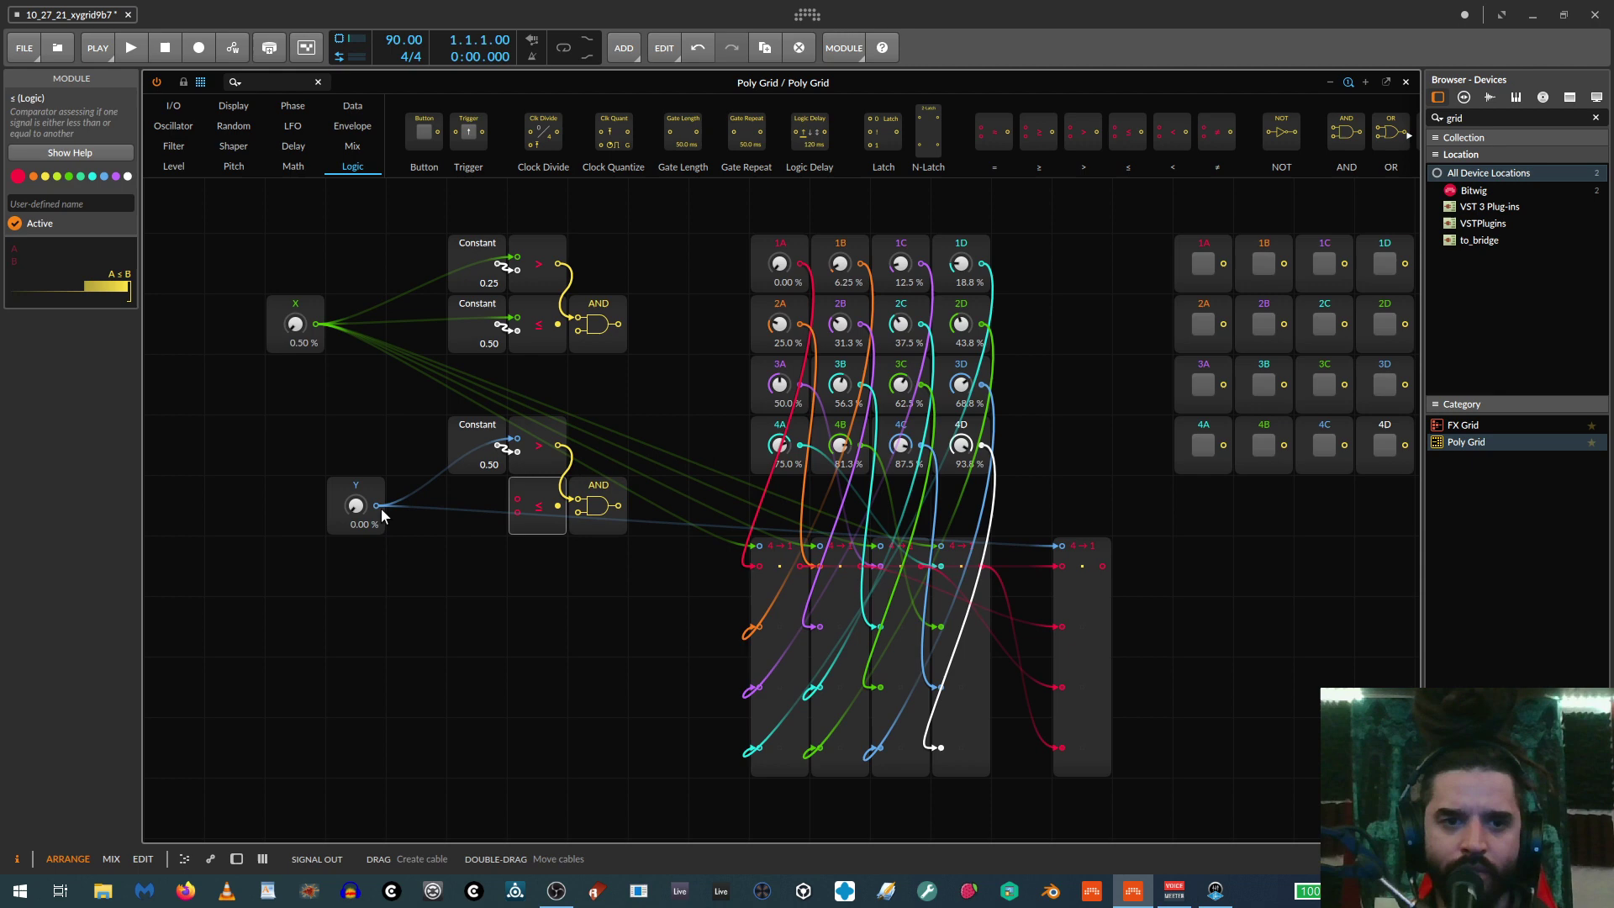
left_click_drag(381, 507, 516, 499)
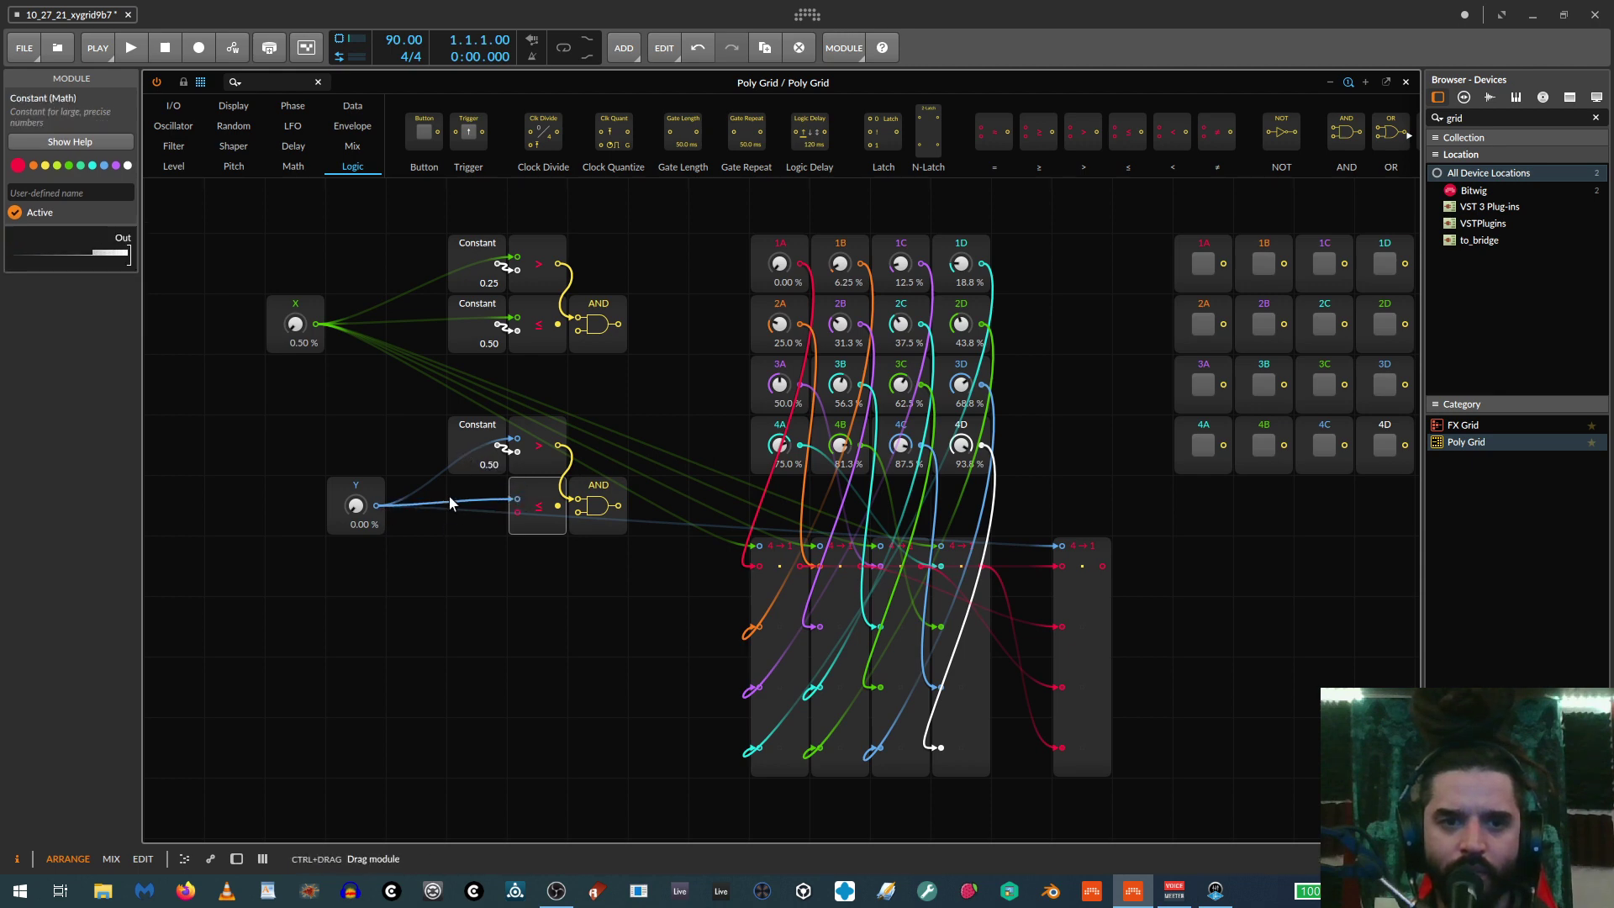
left_click_drag(456, 427, 518, 513)
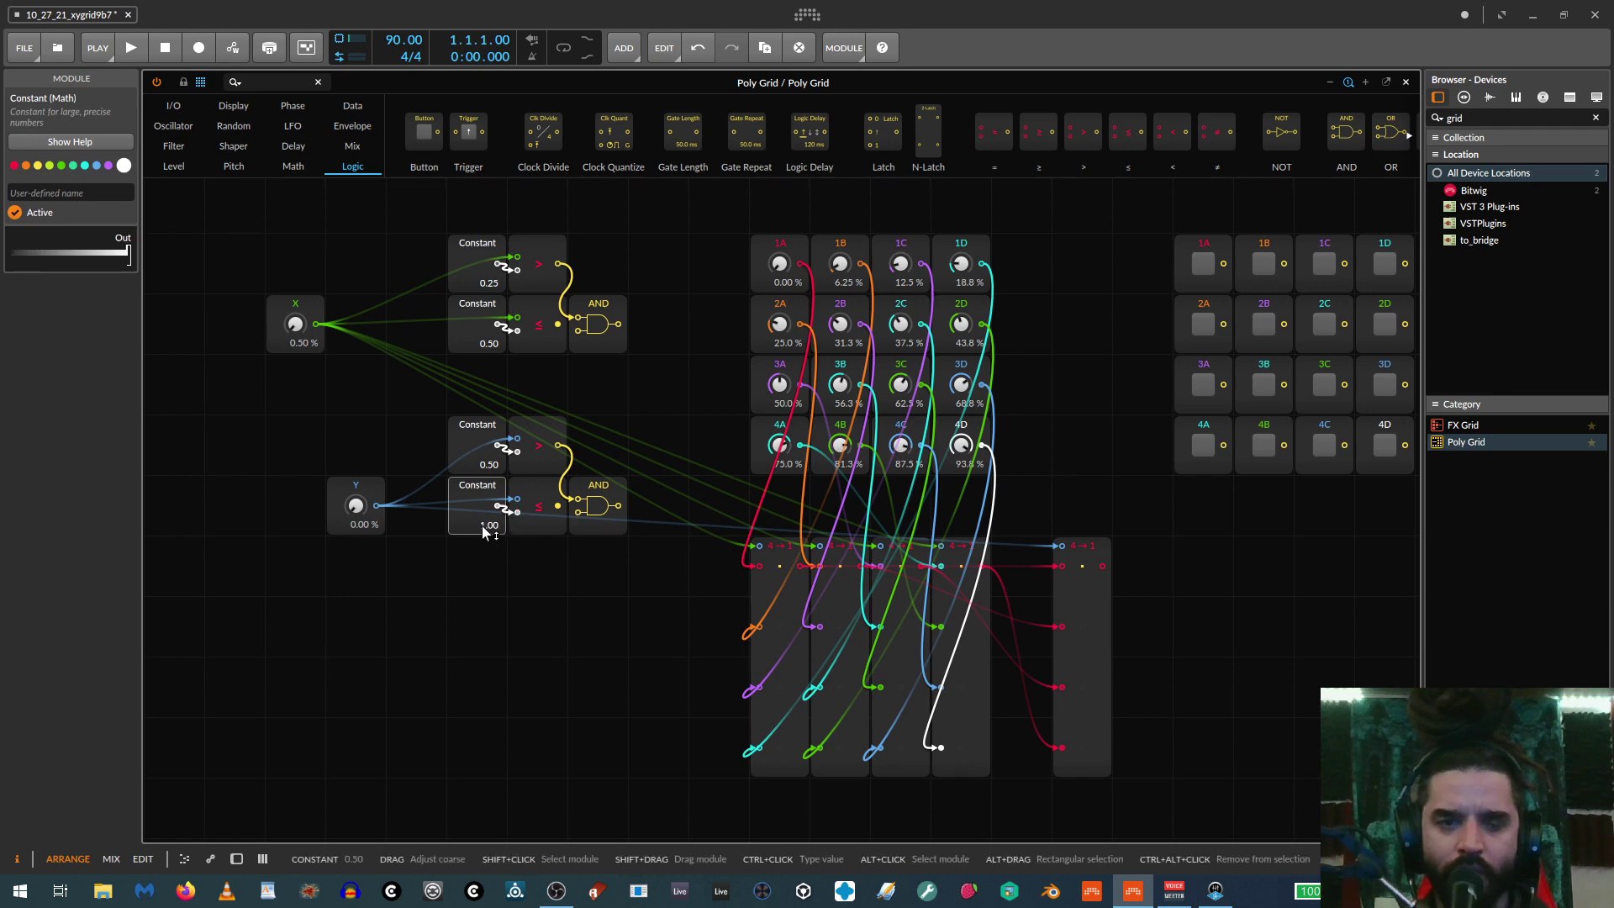
double_click(483, 524)
type(".")
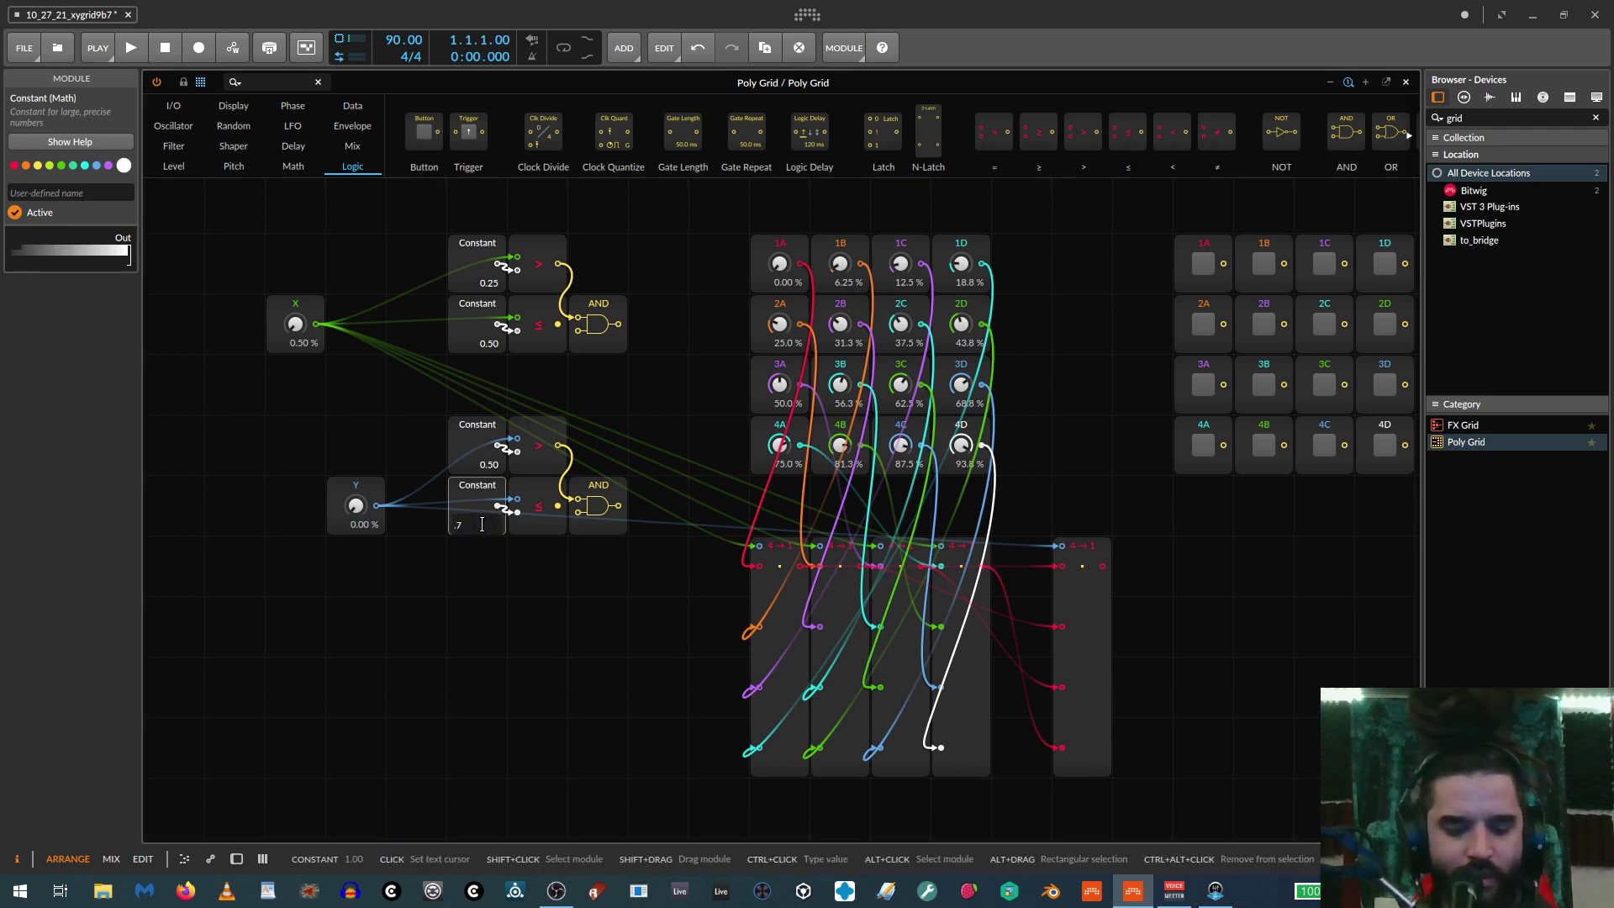
type("75")
key("Return")
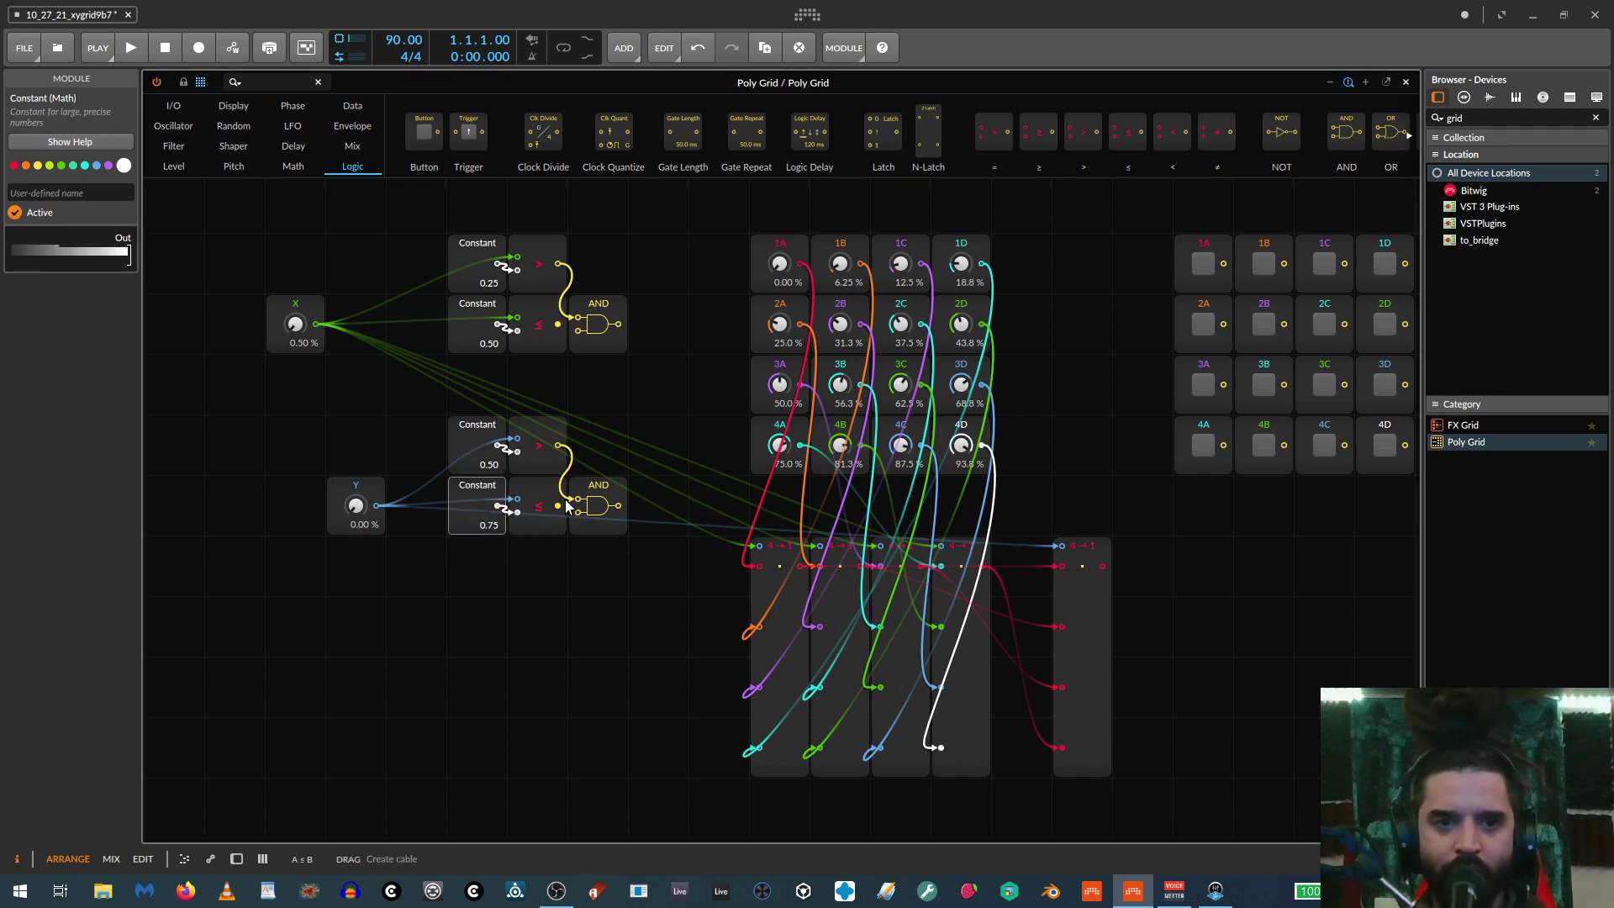
left_click_drag(559, 506, 577, 514)
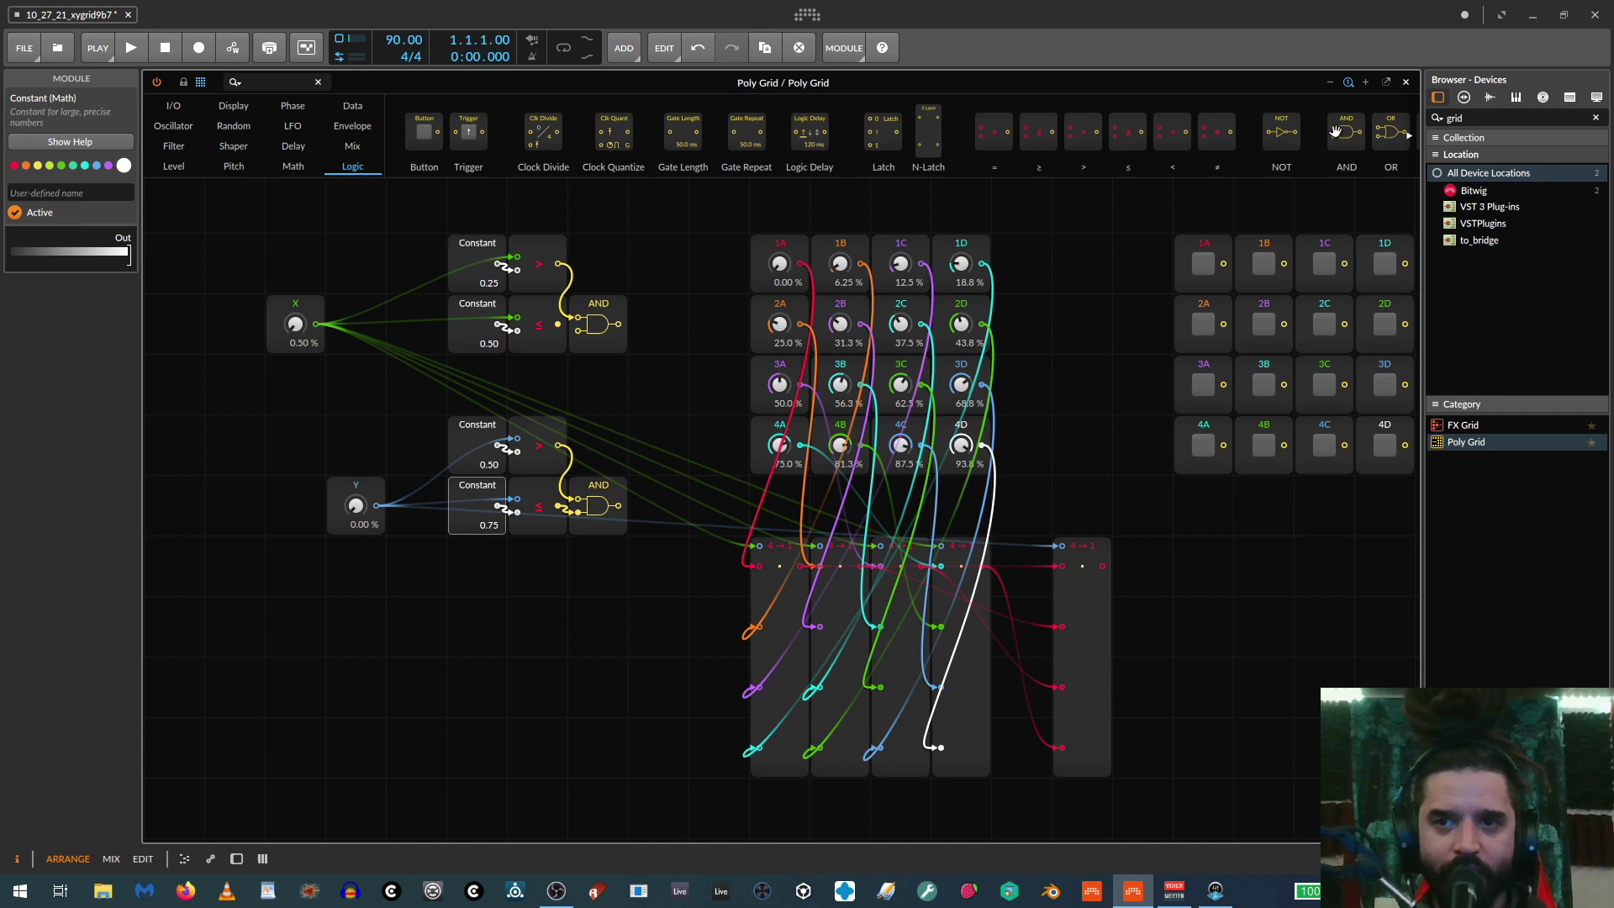
Add a third AND module, connect X's ≤ comparator to its AND, and feed both the X and Y AND outputs into the third
left_click_drag(1355, 132, 657, 375)
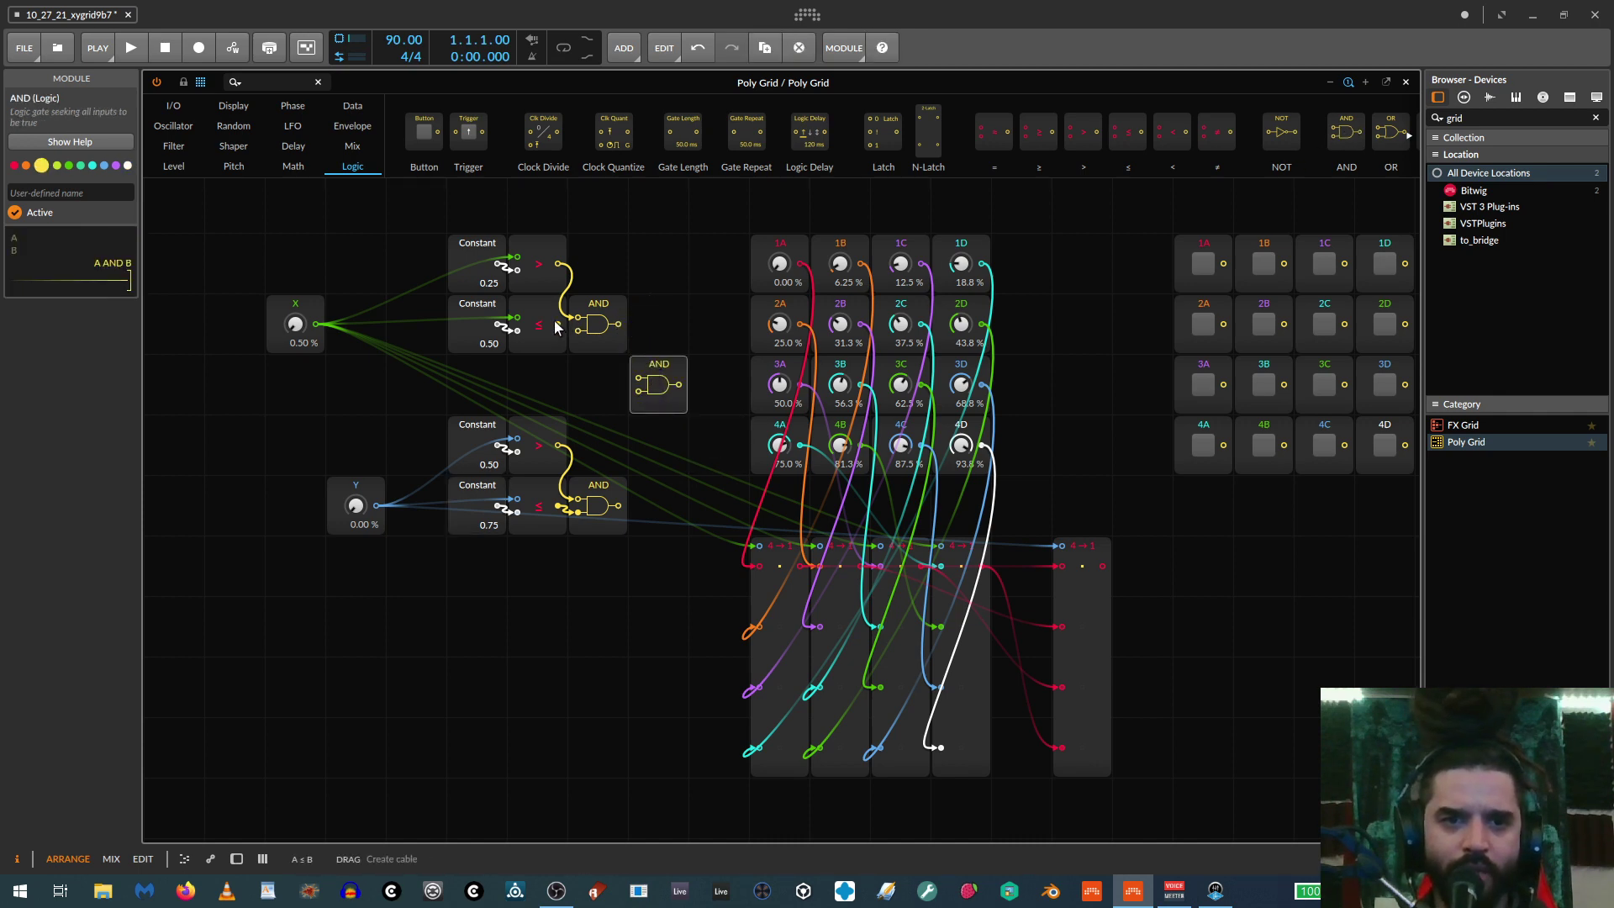
left_click_drag(557, 324, 642, 377)
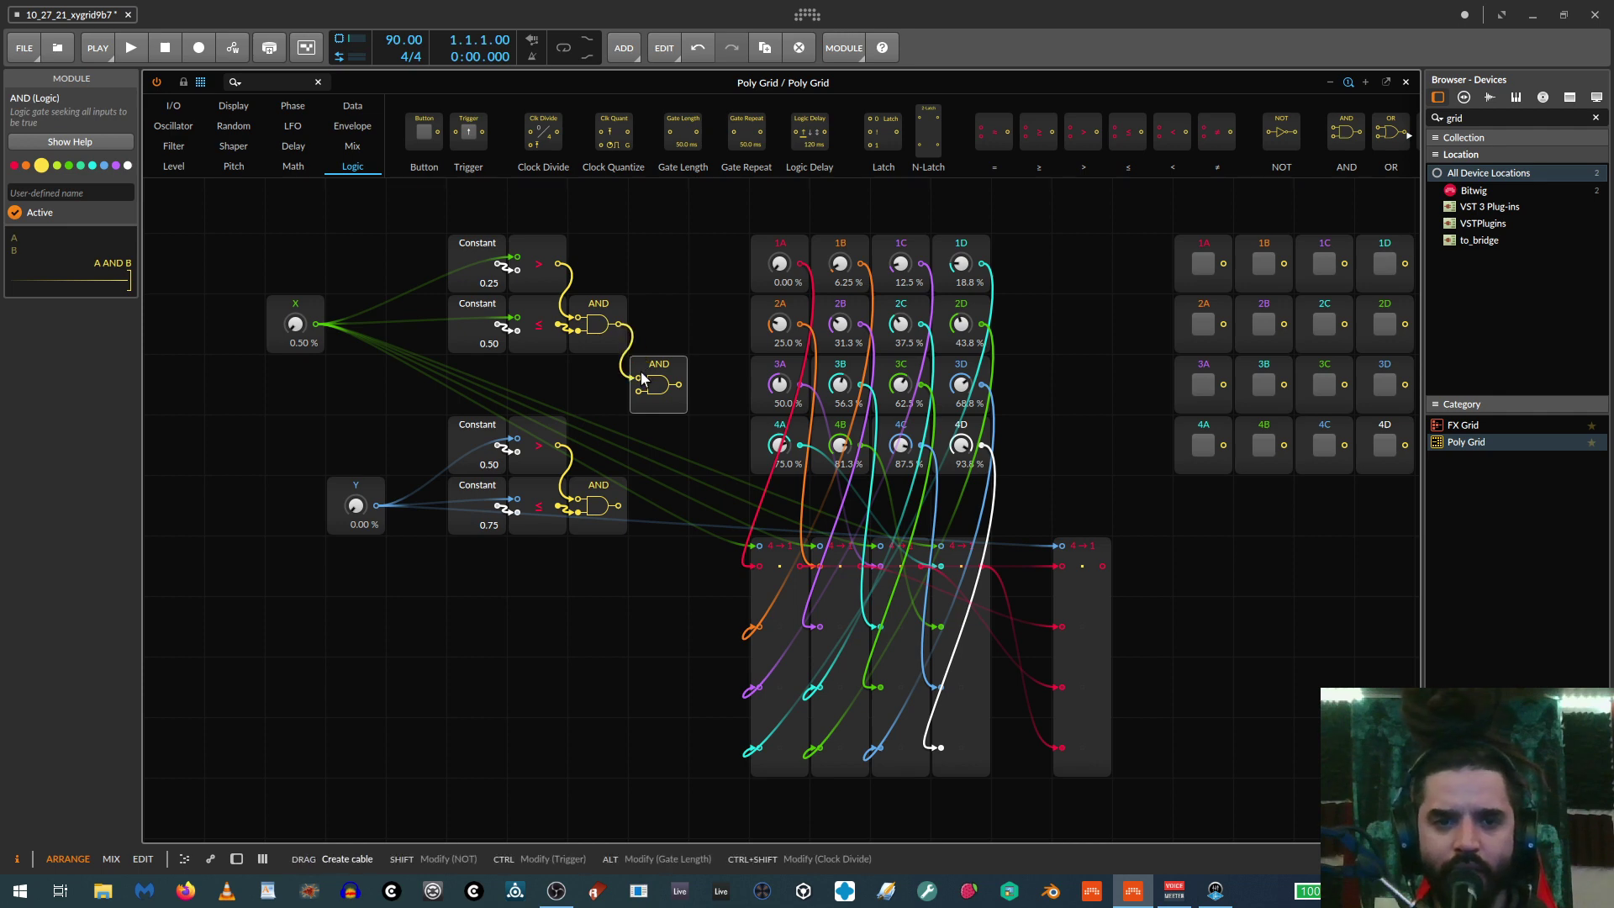
left_click_drag(619, 505, 639, 390)
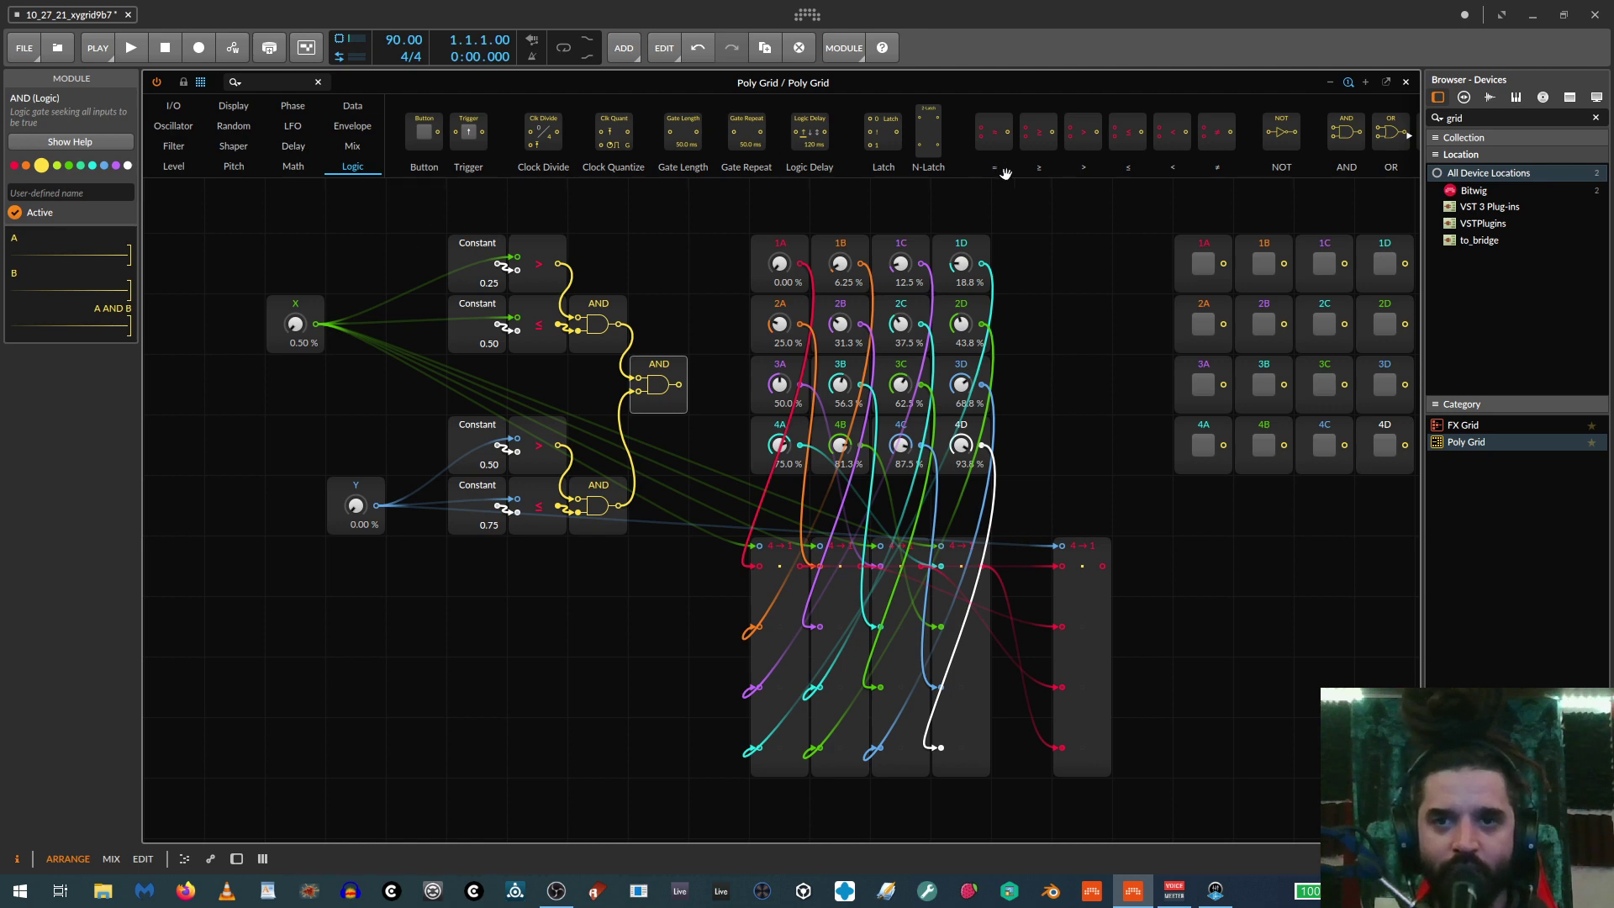
Add a Modulator Out module directly beside the final AND module
scroll(1059, 141, "down", 3)
left_click(173, 110)
left_click(173, 107)
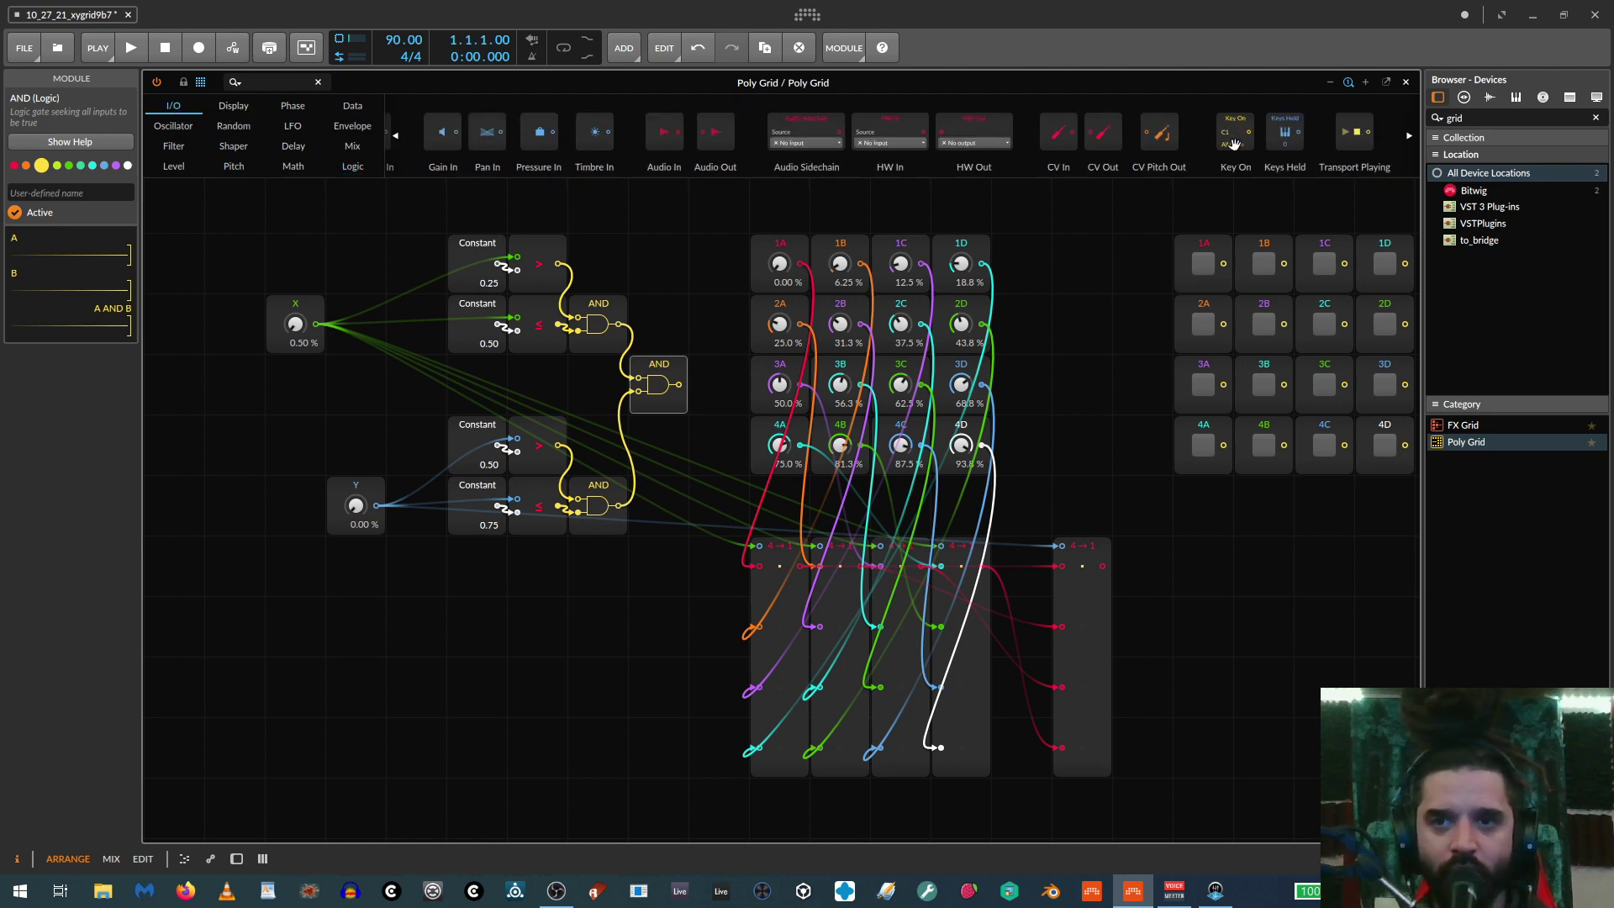
scroll(986, 156, "down", 2)
left_click_drag(1323, 152, 719, 384)
left_click(639, 368)
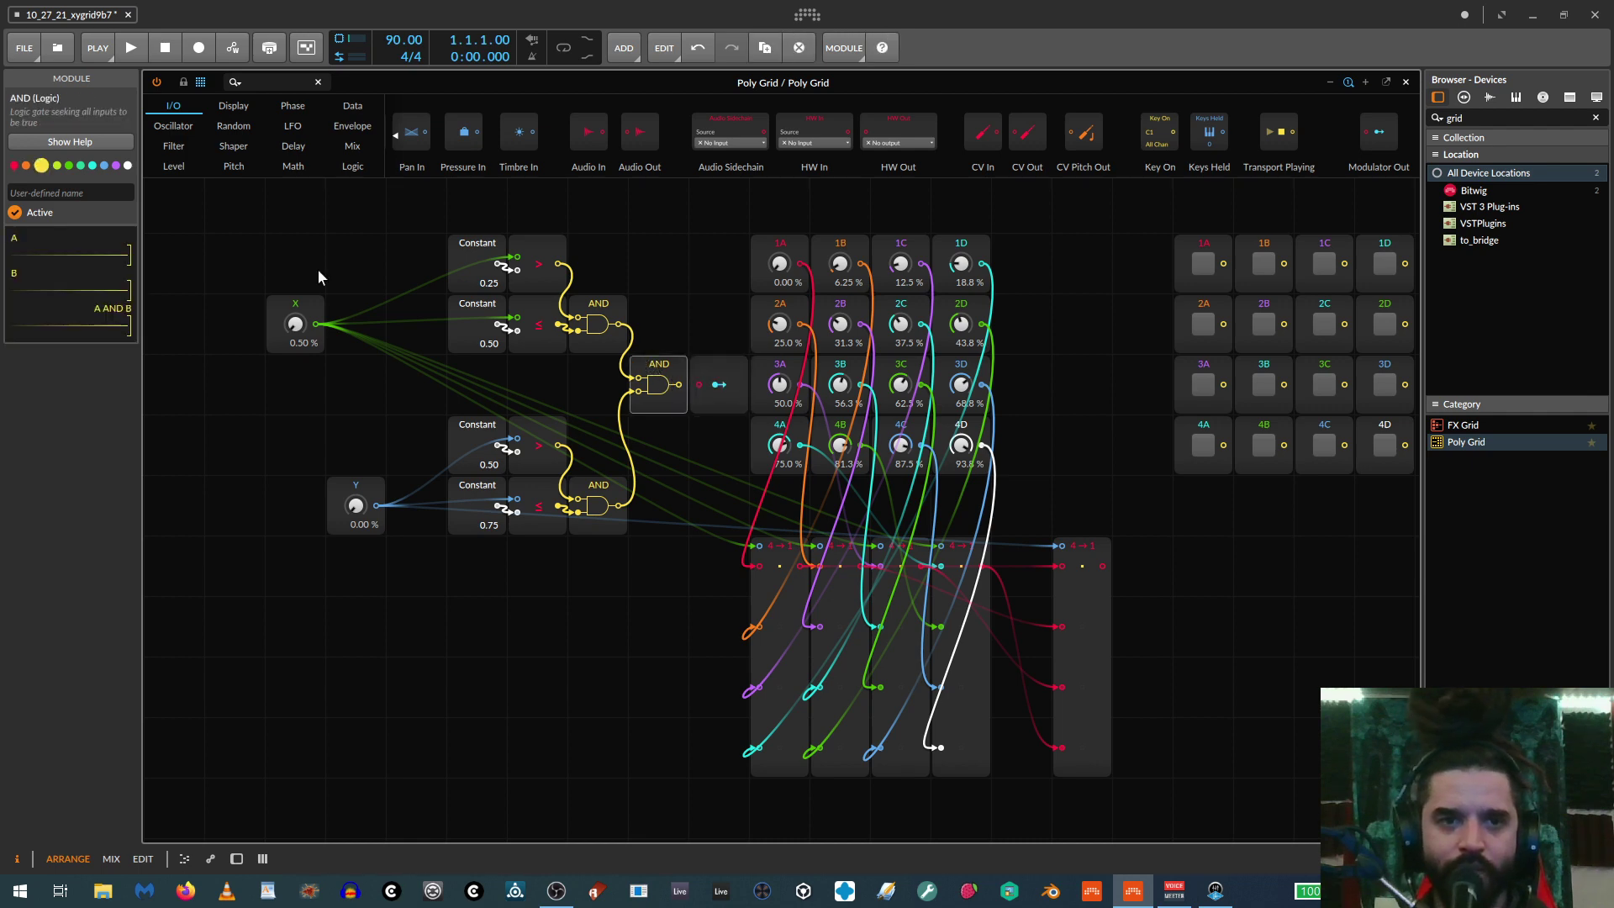
Move X and Y below the logic modules, and shift the whole logic group away from the knob grid, one row up
left_click_drag(245, 221, 722, 537)
left_click_drag(376, 475, 496, 657)
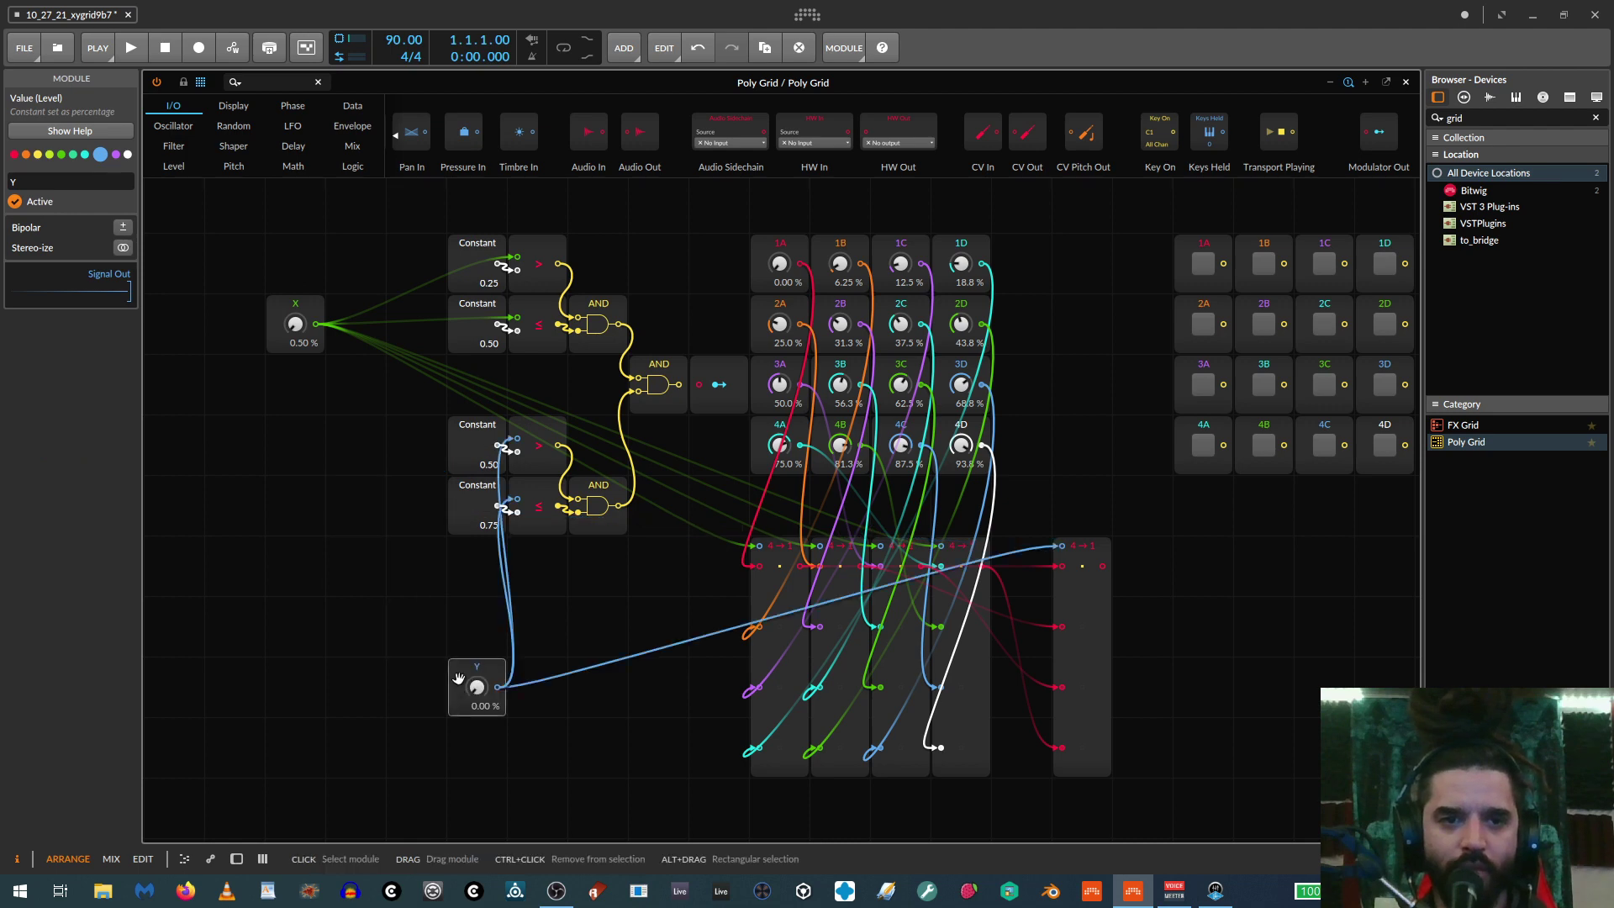
left_click_drag(295, 353, 295, 656)
left_click_drag(402, 240, 712, 550)
left_click_drag(710, 395, 589, 334)
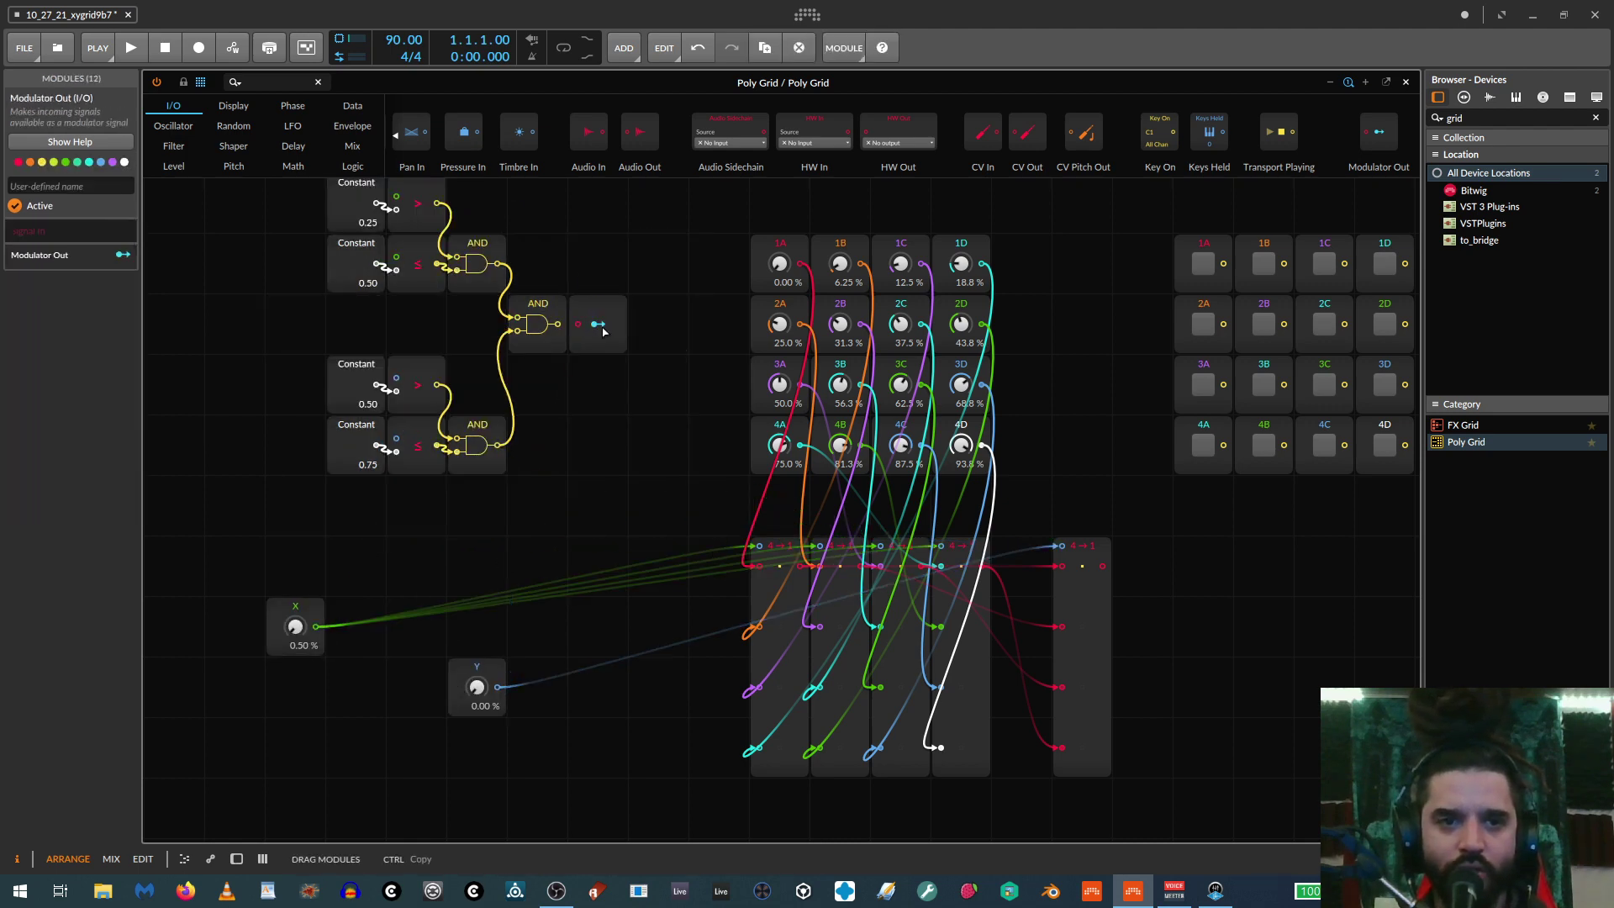
Connect the final AND to Modulator Out, map it to button 3B at +1.00, and name the modulator module 3b
left_click(574, 372)
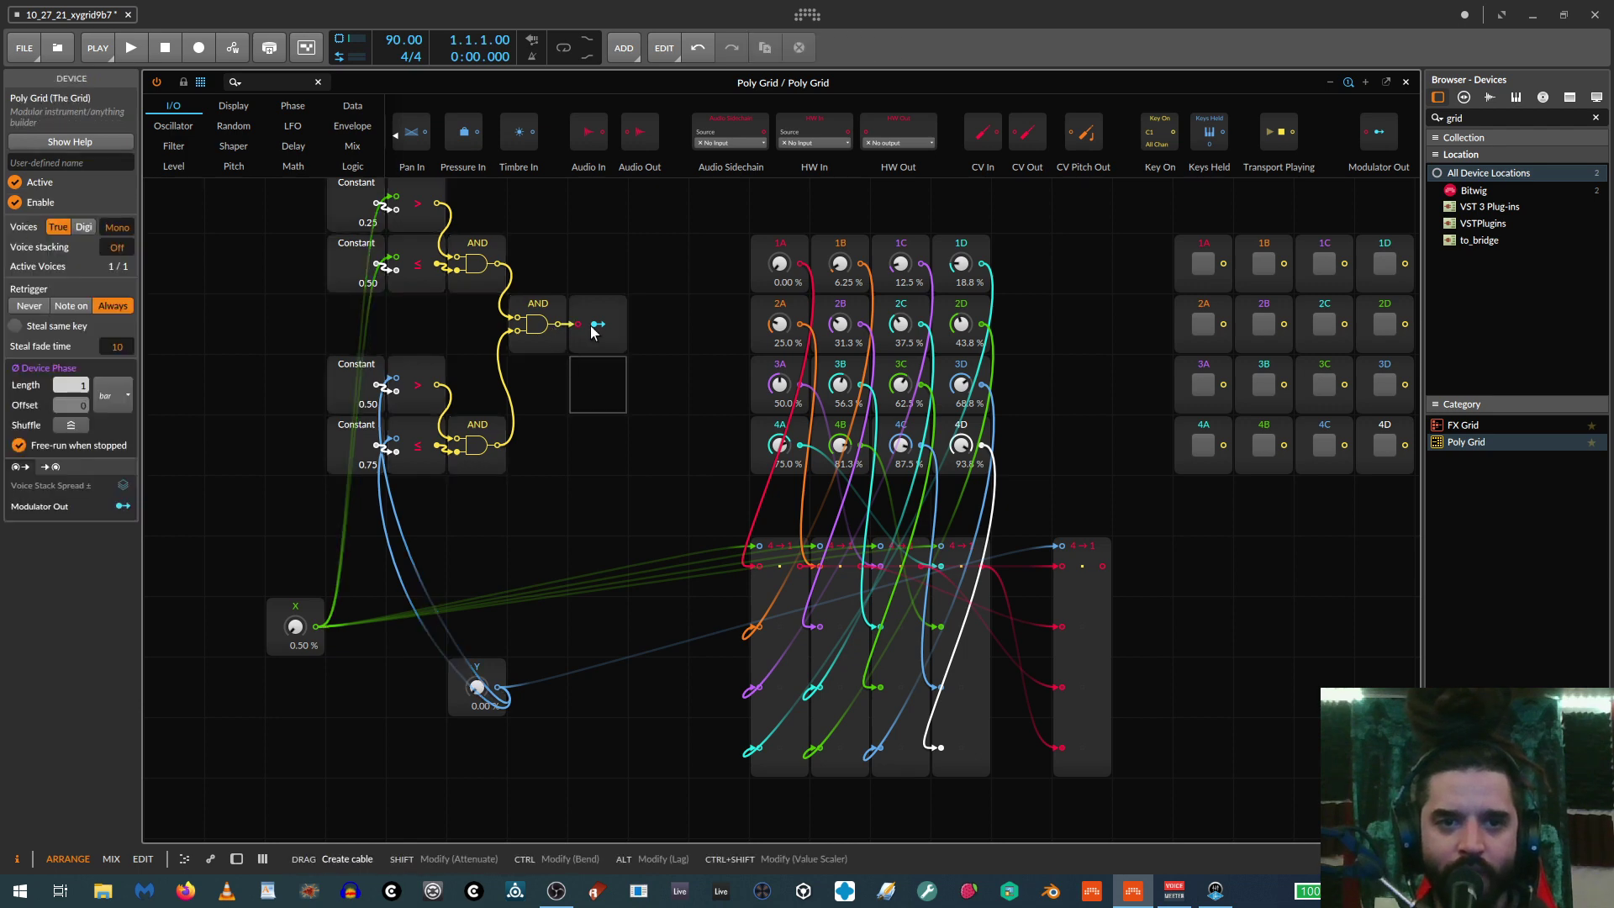
left_click(1263, 384)
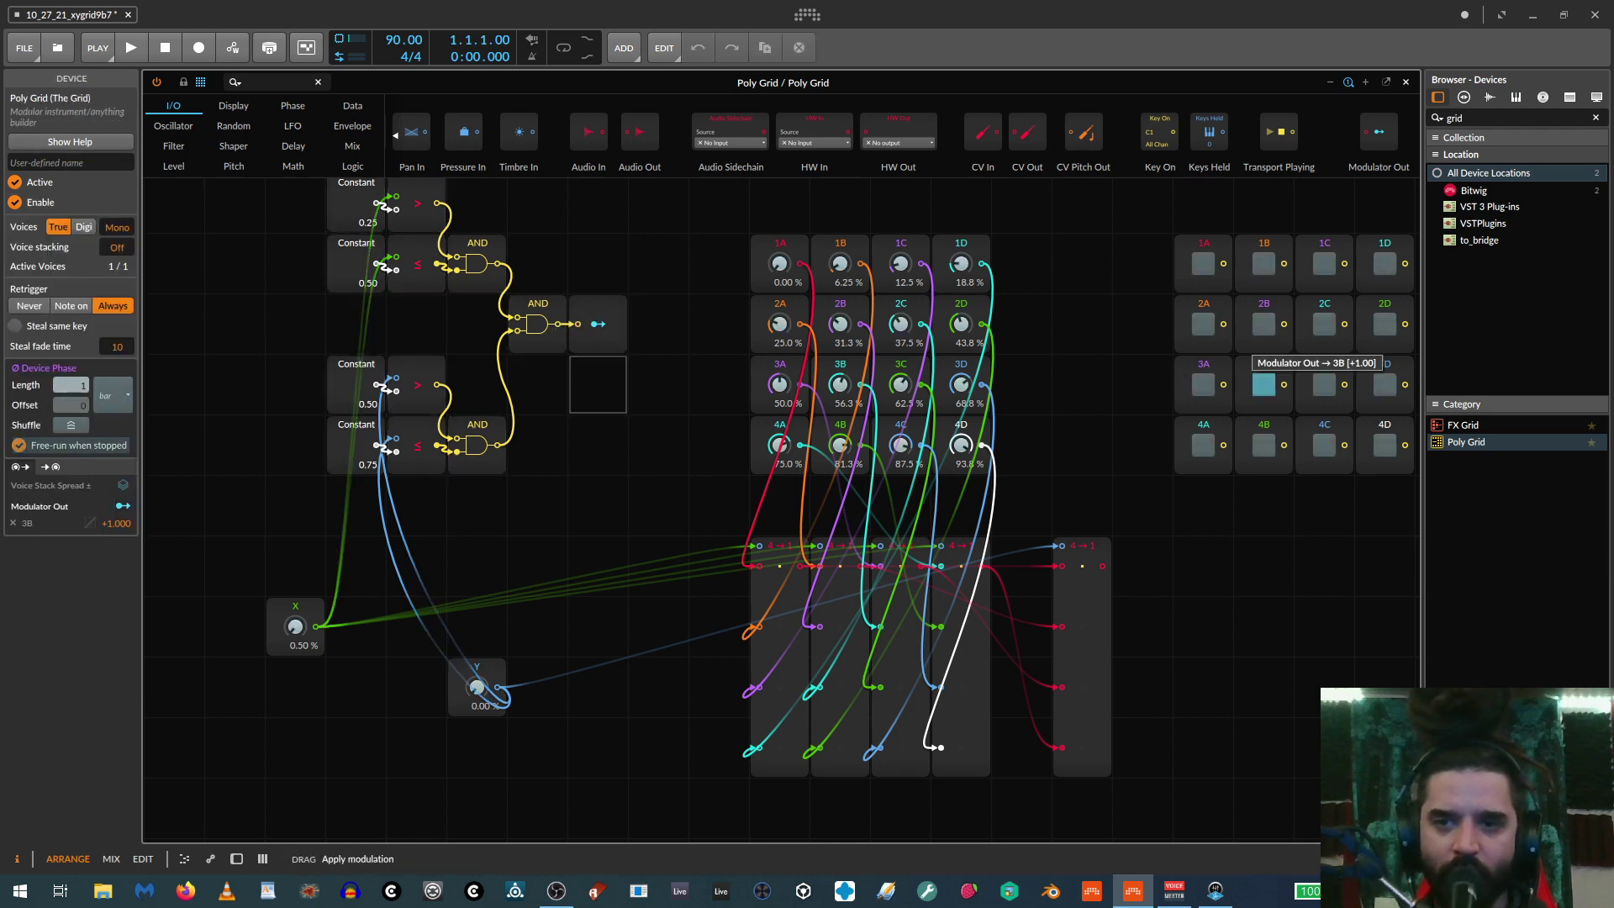
left_click(617, 333)
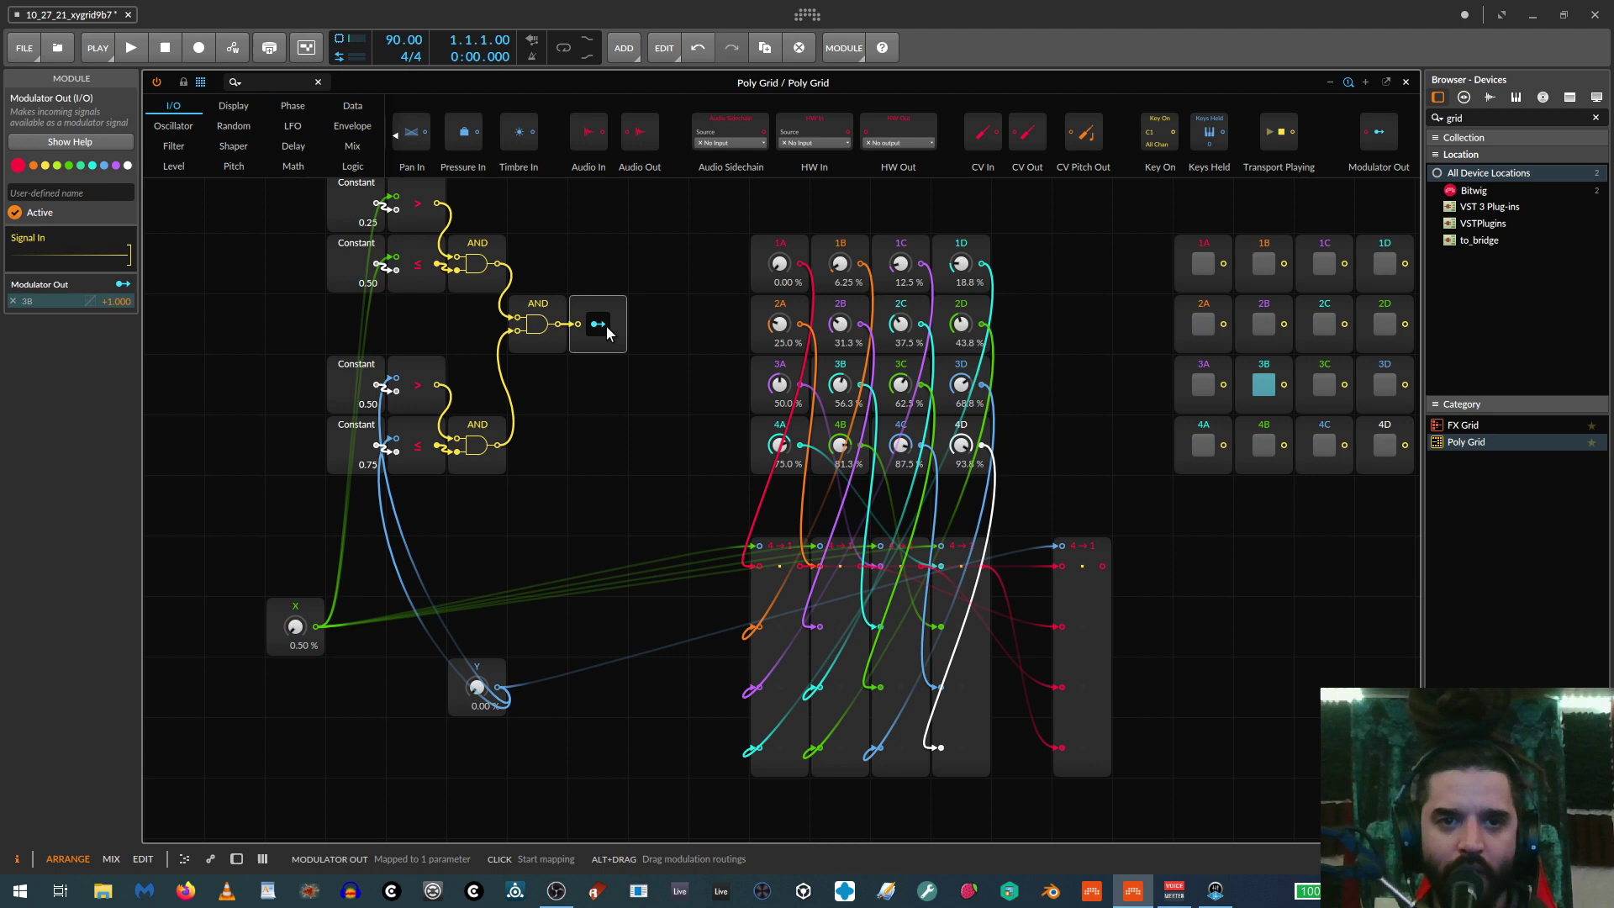
left_click(98, 193)
type("3b")
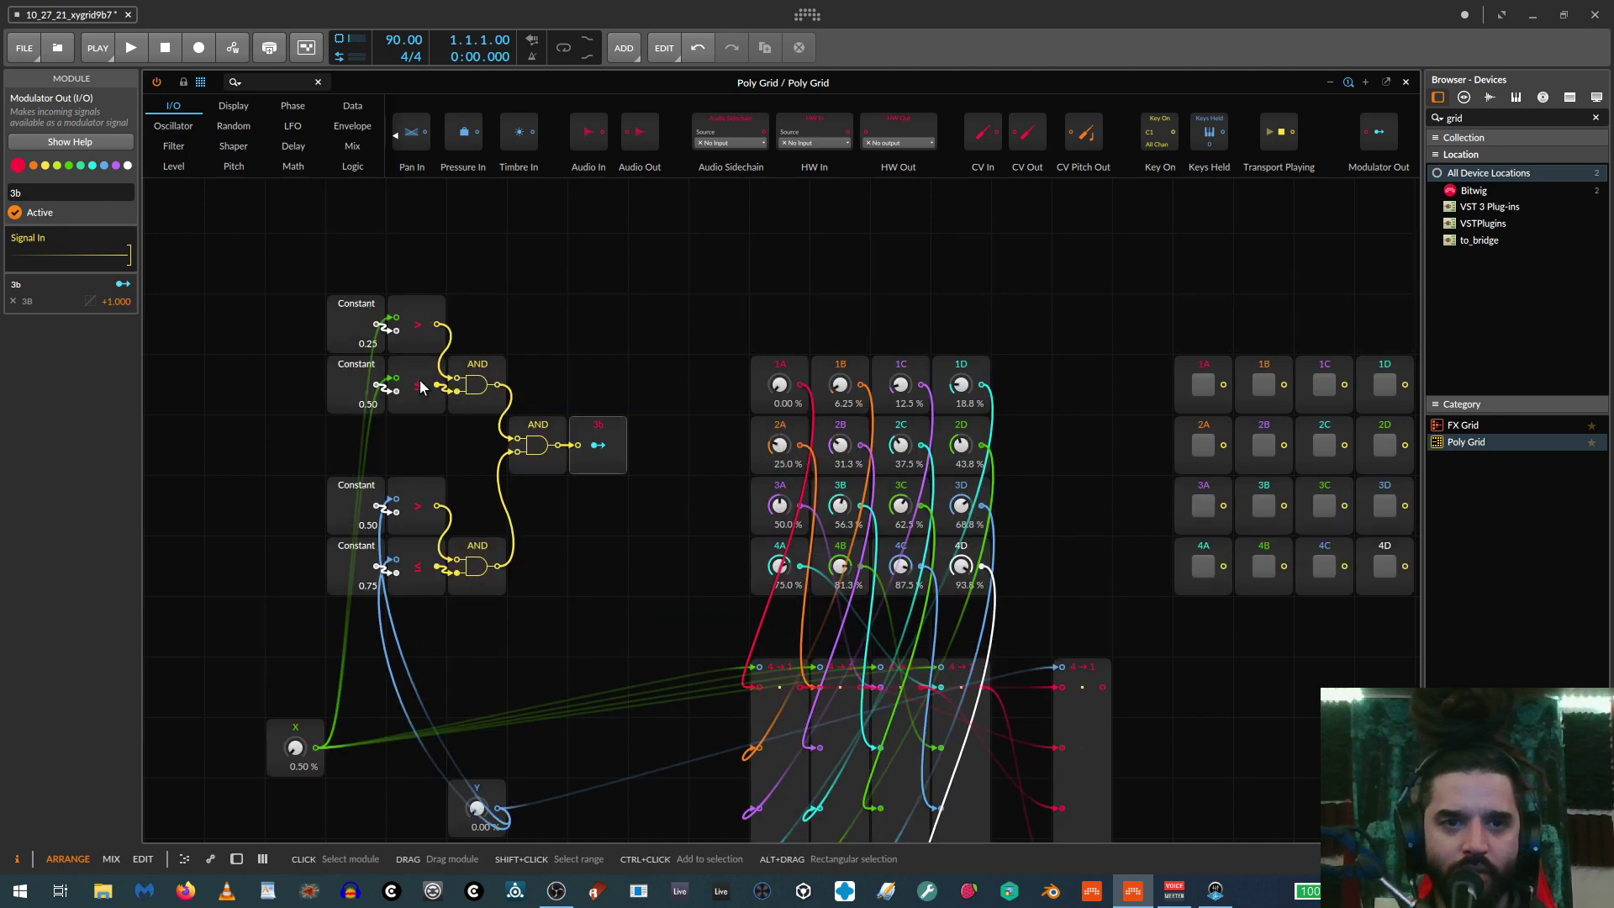
Compact the logic block by stacking Y's modules under X's and placing the final AND and the 3b modulator in the same column as the other ANDs
scroll(517, 403, "up", 3)
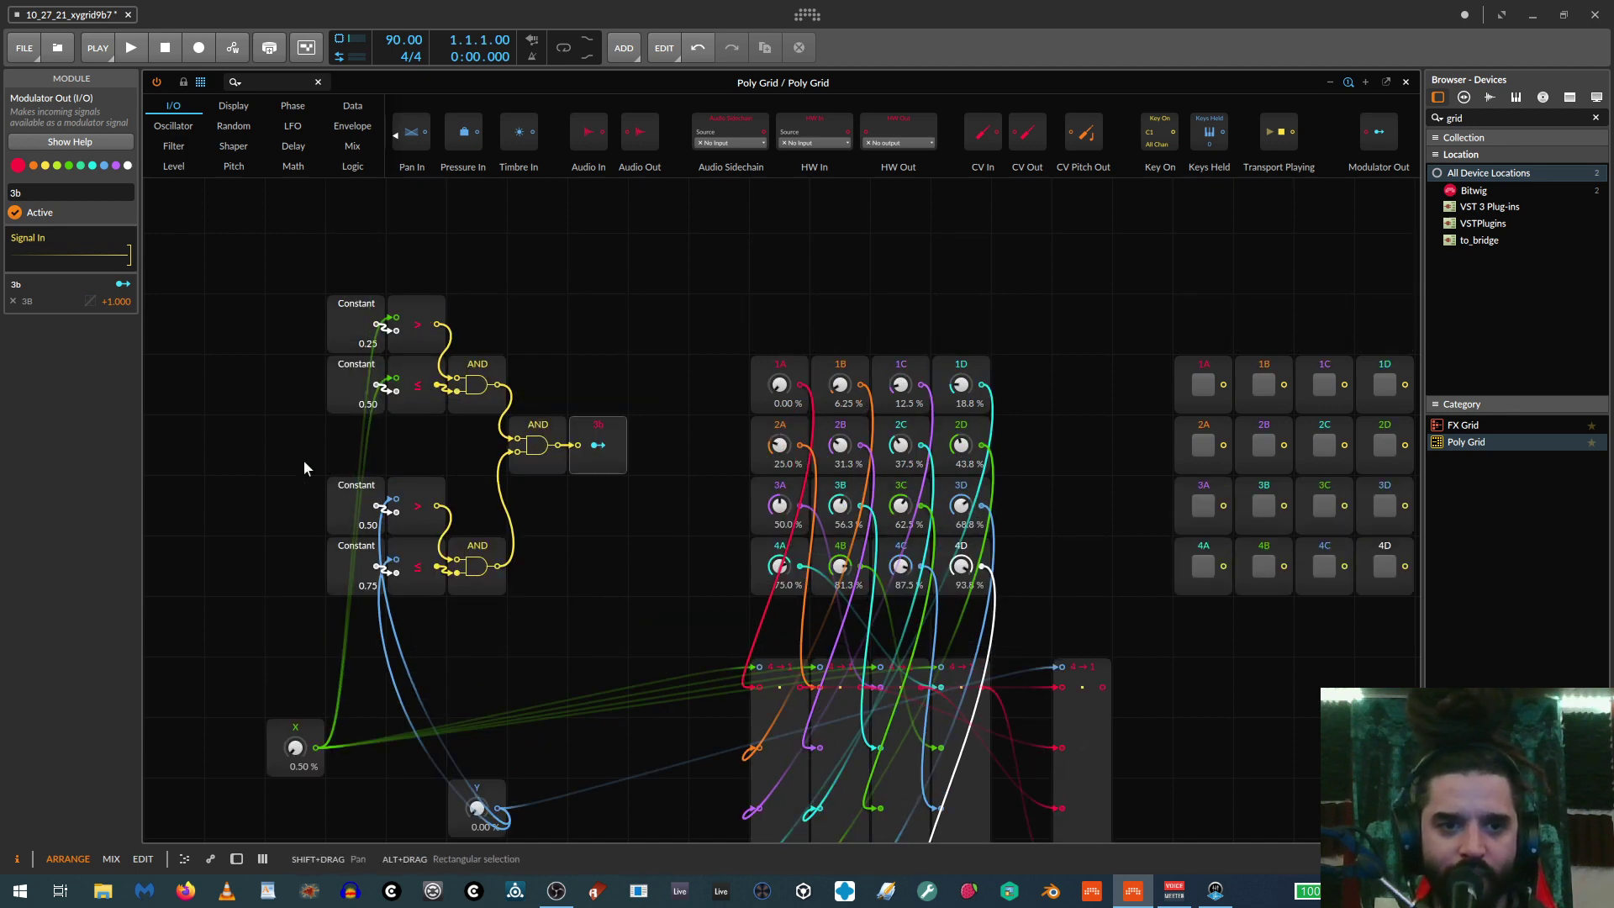
left_click_drag(303, 459, 483, 519)
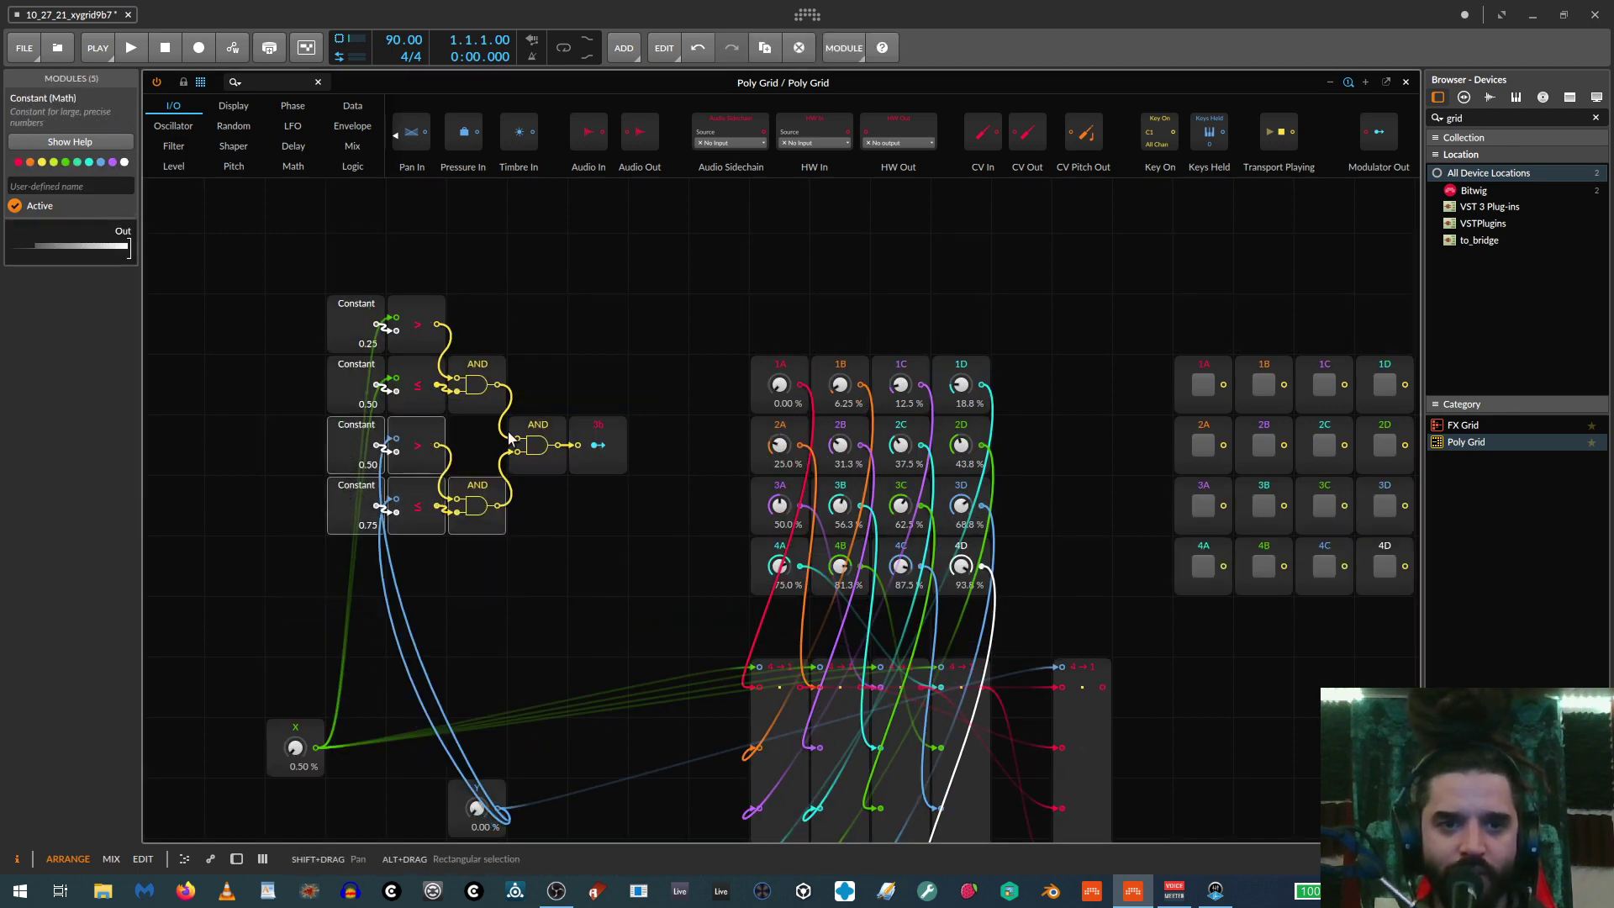
left_click(570, 418)
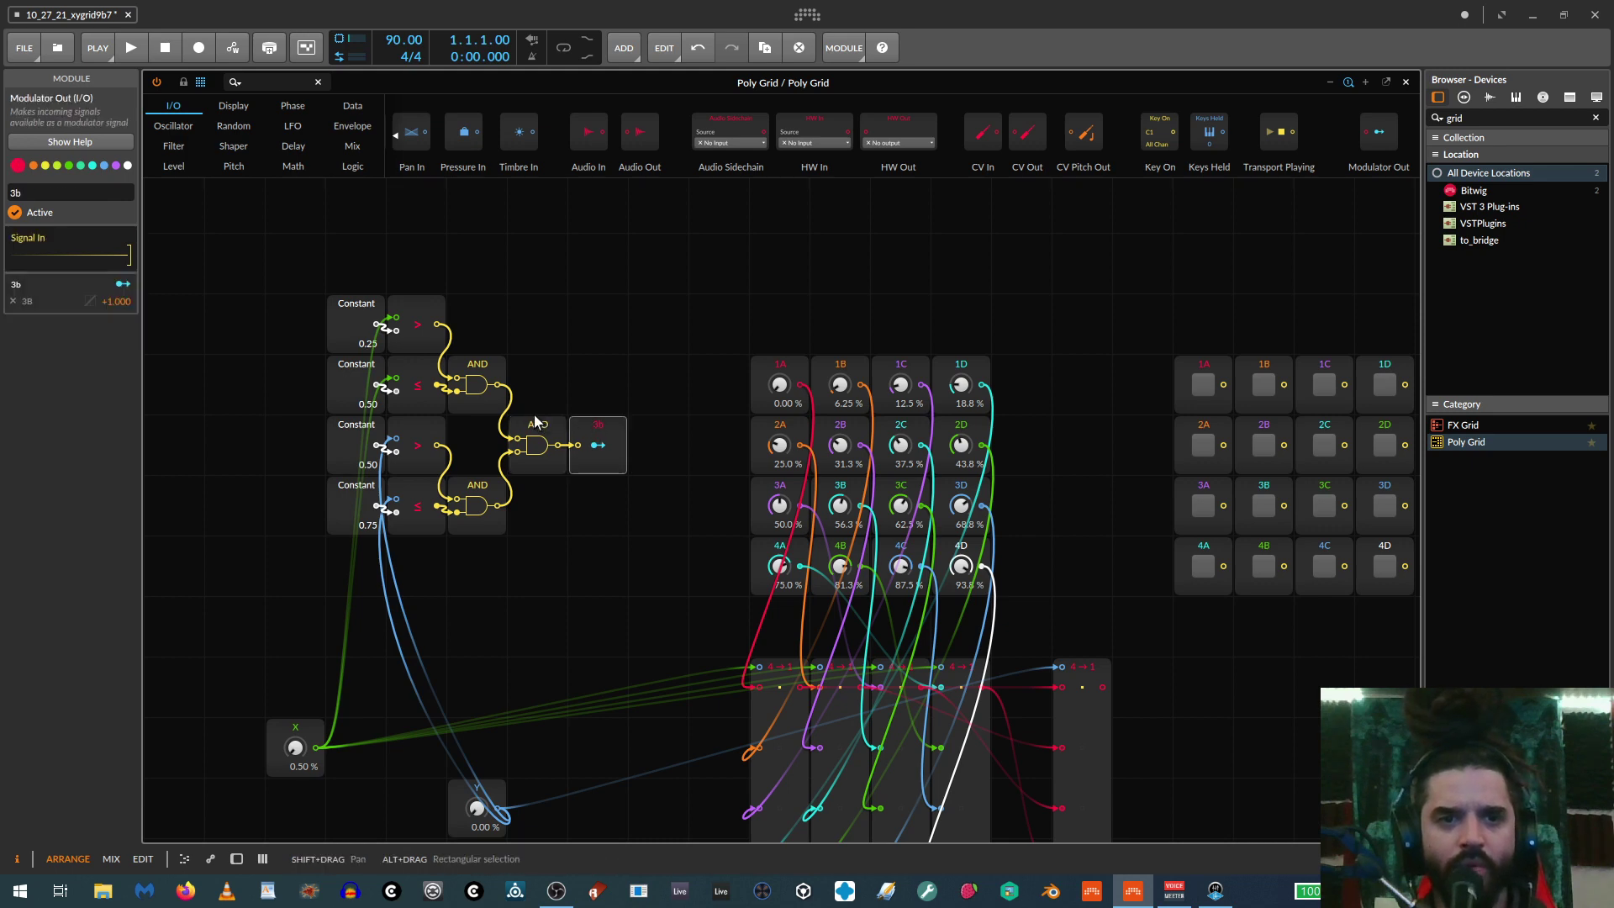
left_click_drag(535, 420, 477, 434)
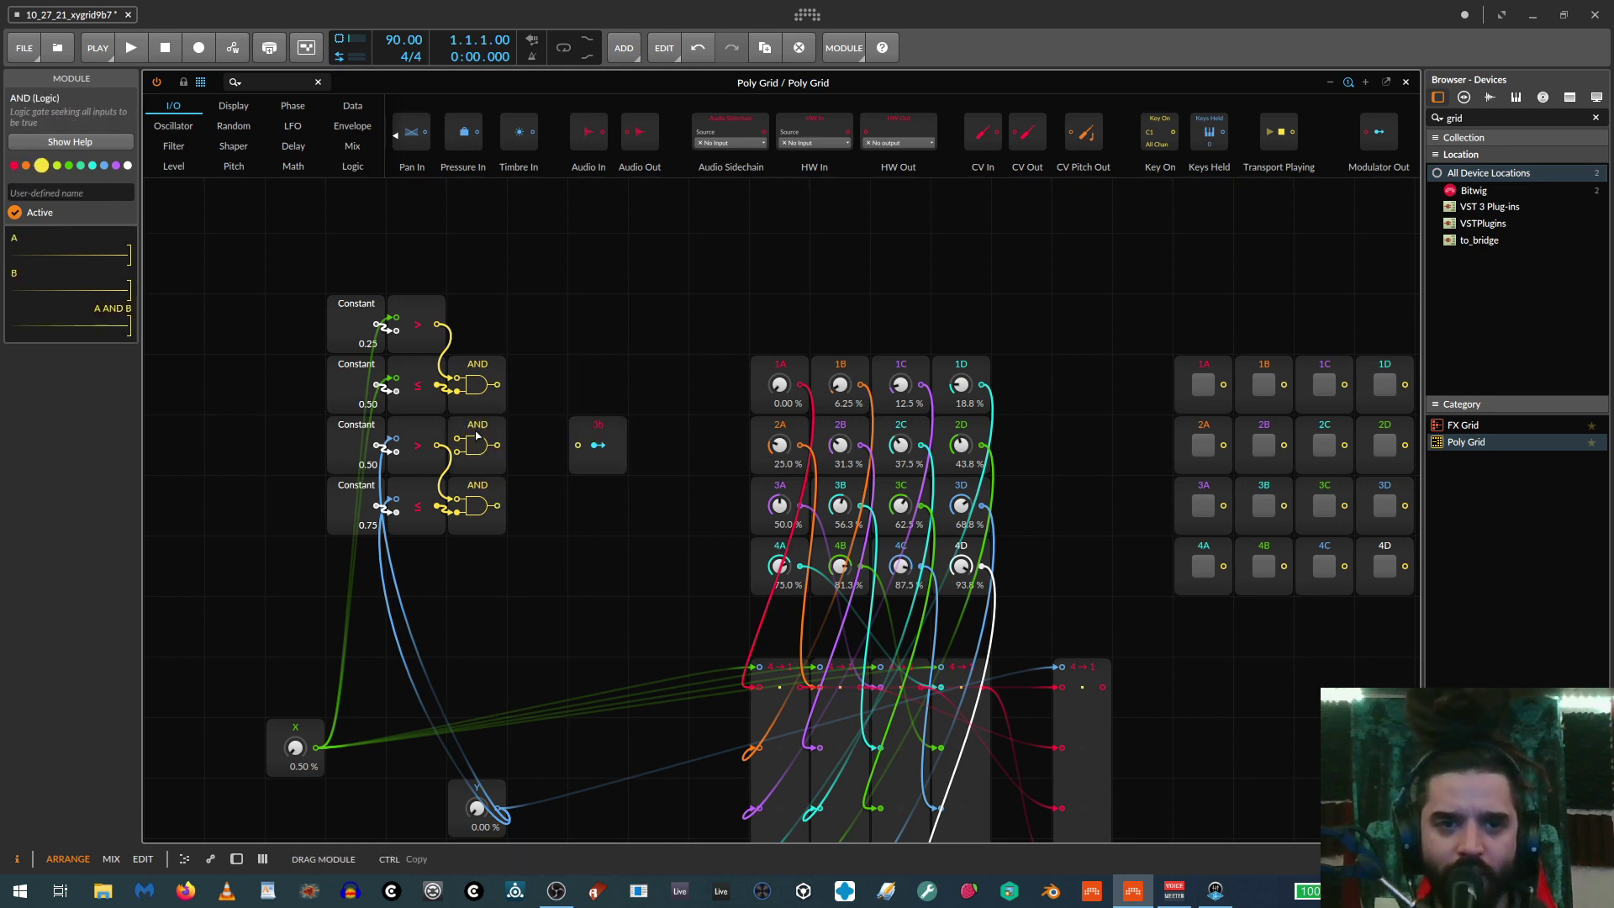
left_click_drag(596, 417, 485, 335)
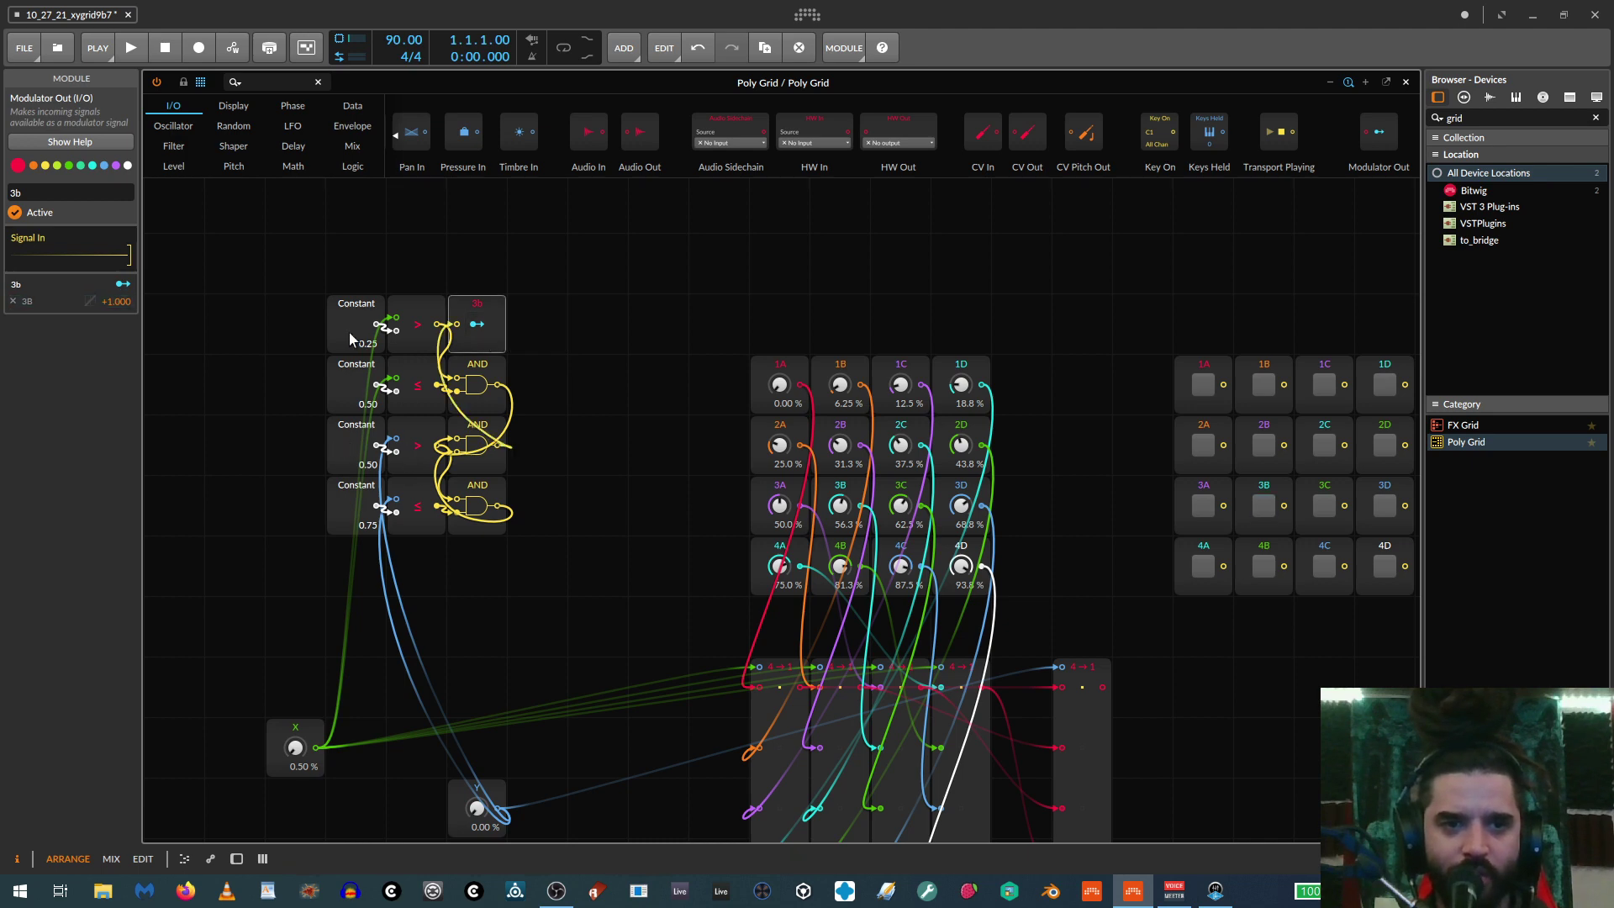
Color X's two Constants and two comparators green to match the X module
left_click_drag(293, 256, 415, 378)
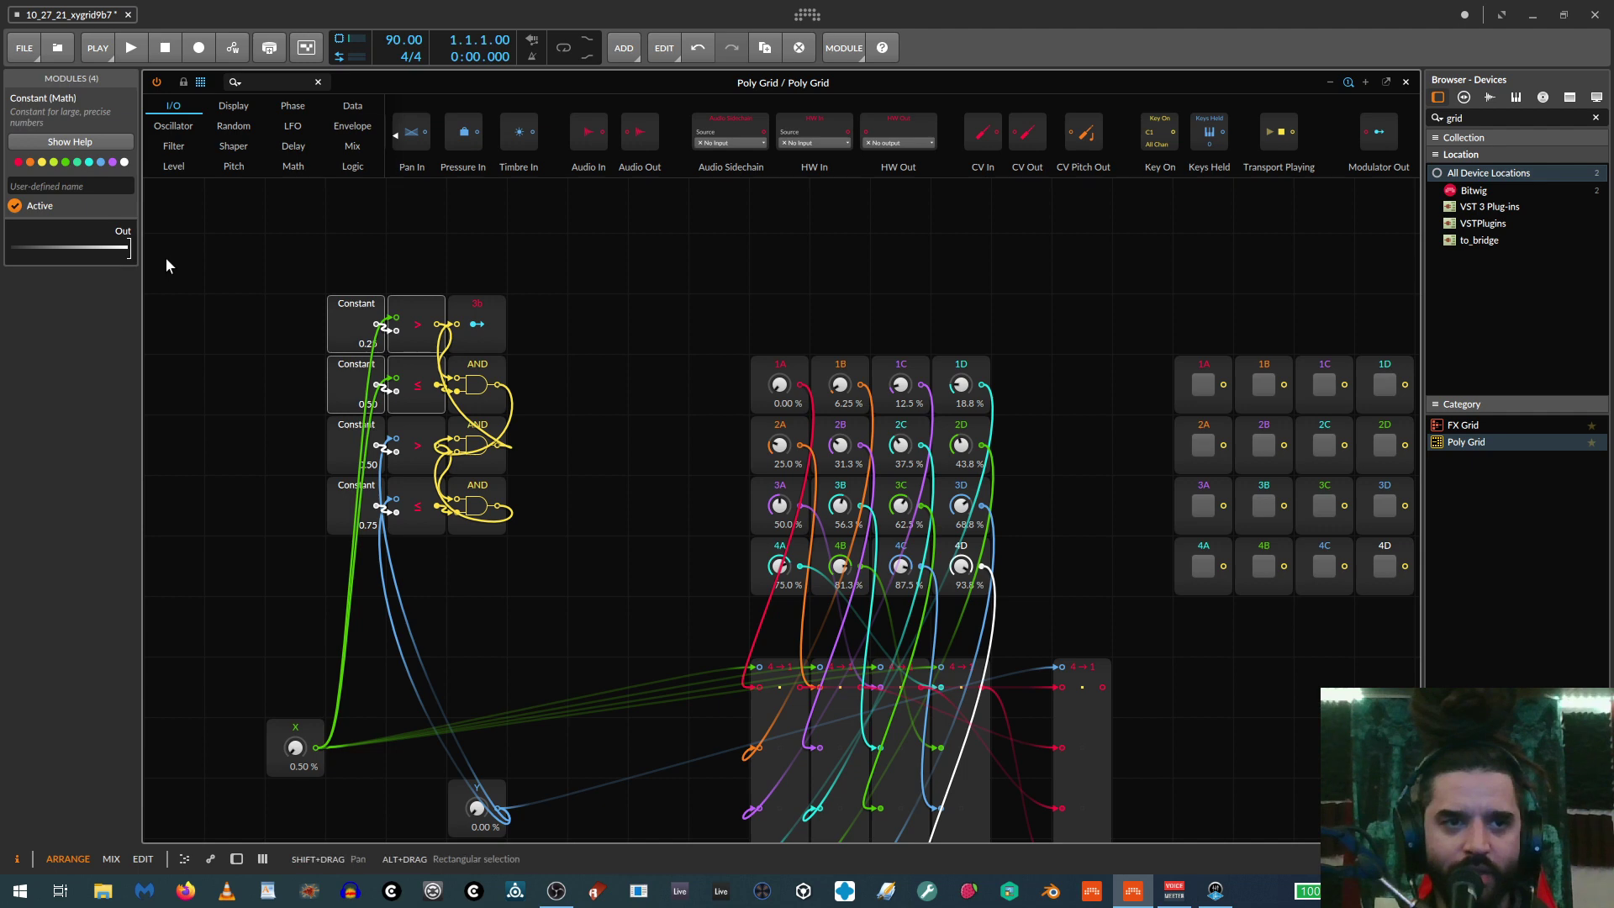
left_click(65, 165)
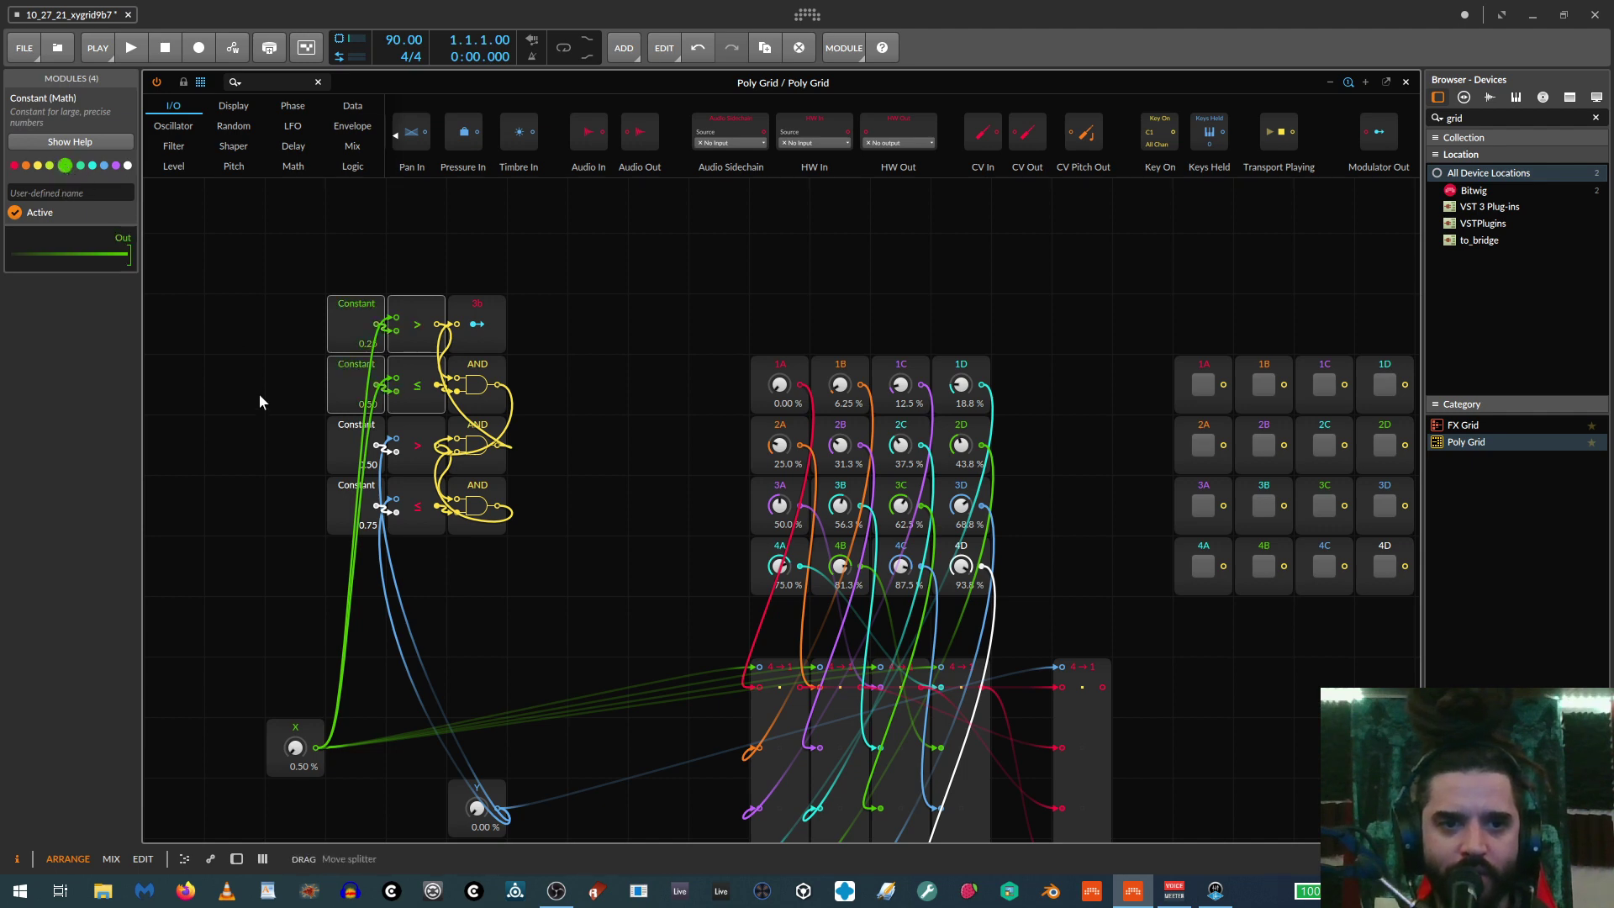
Color Y's two Constants and two comparators blue to match the Y module
left_click_drag(280, 416, 428, 538)
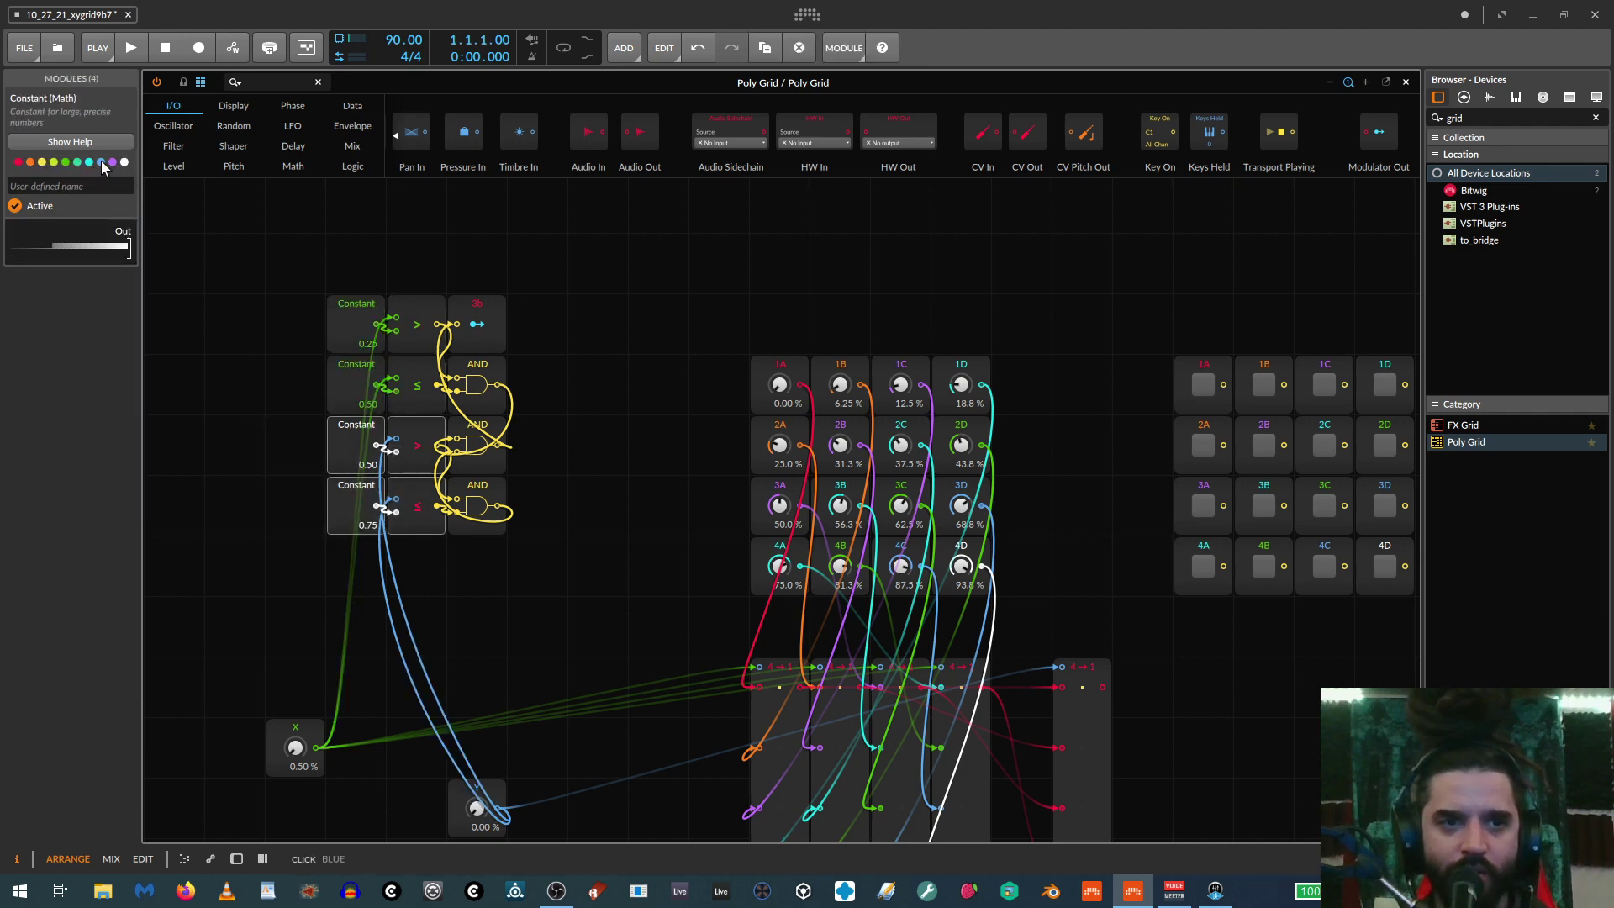
left_click(98, 164)
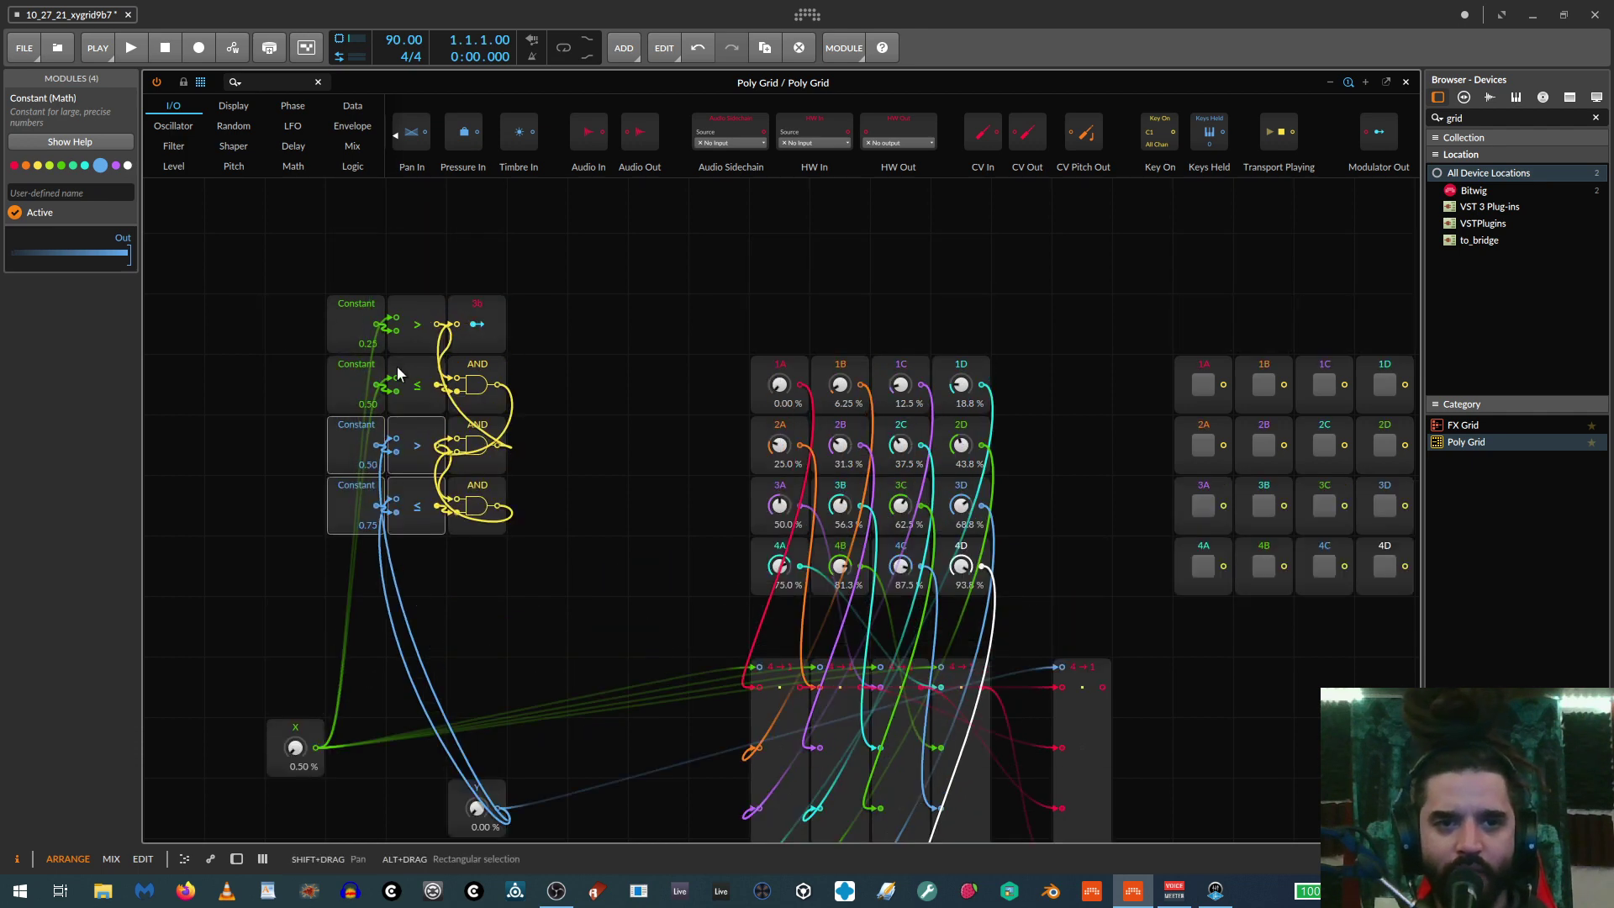
Test the 3B logic by setting X to 26.5 % and Y to 65.0 %
scroll(428, 381, "down", 3)
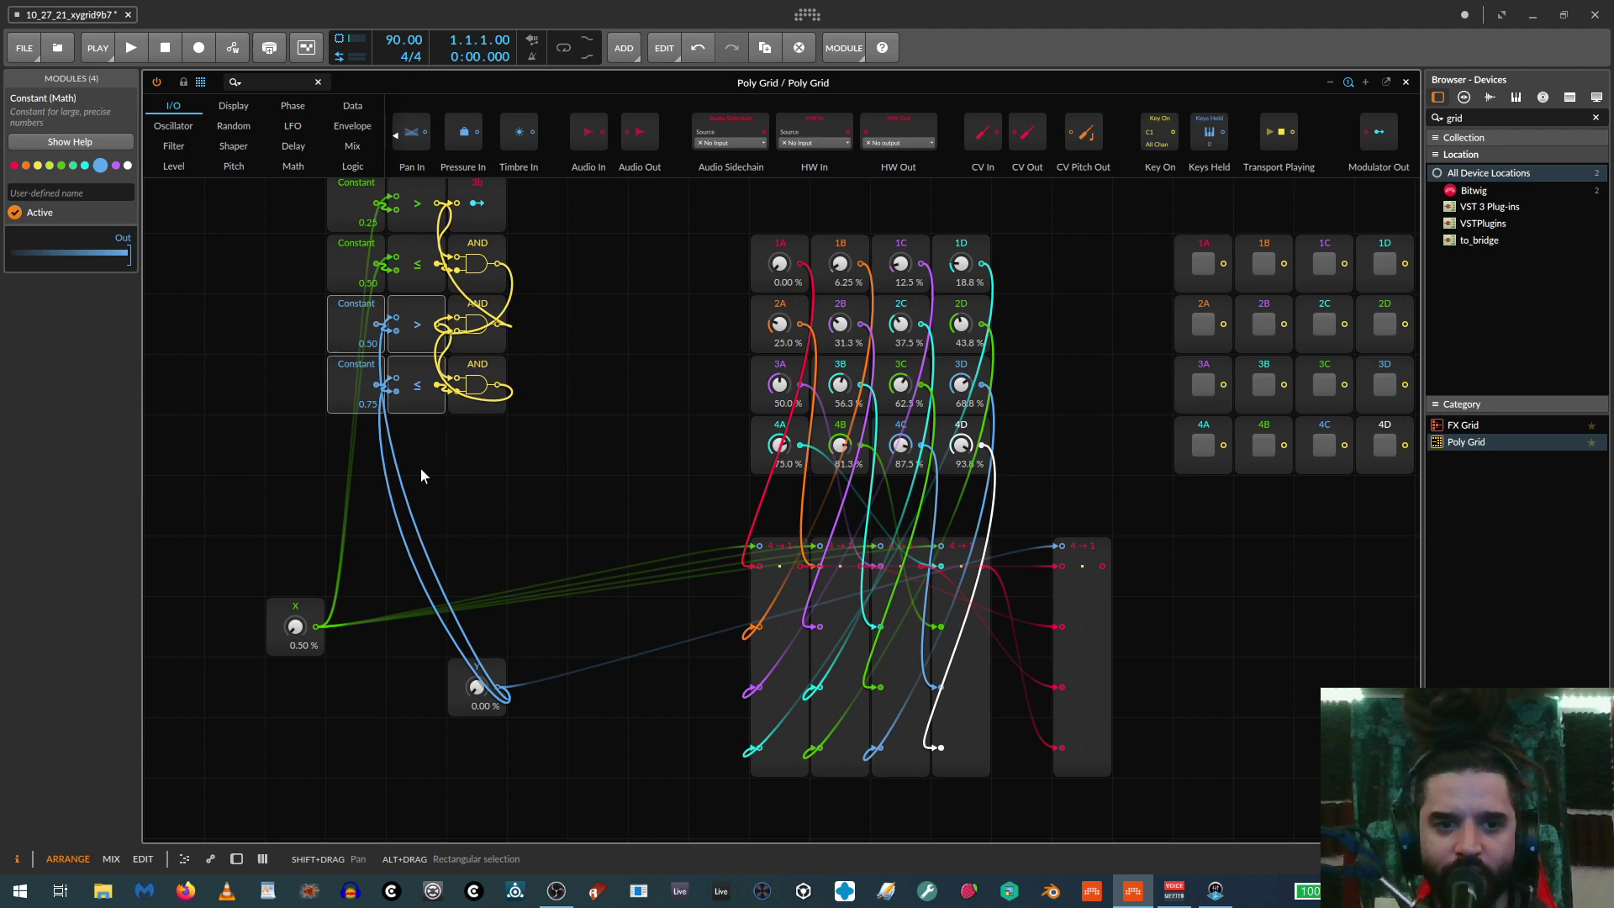
mouse_move(296, 626)
left_mouse_down()
mouse_move(296, 612)
mouse_move(295, 630)
left_mouse_up()
left_click_drag(476, 687, 477, 664)
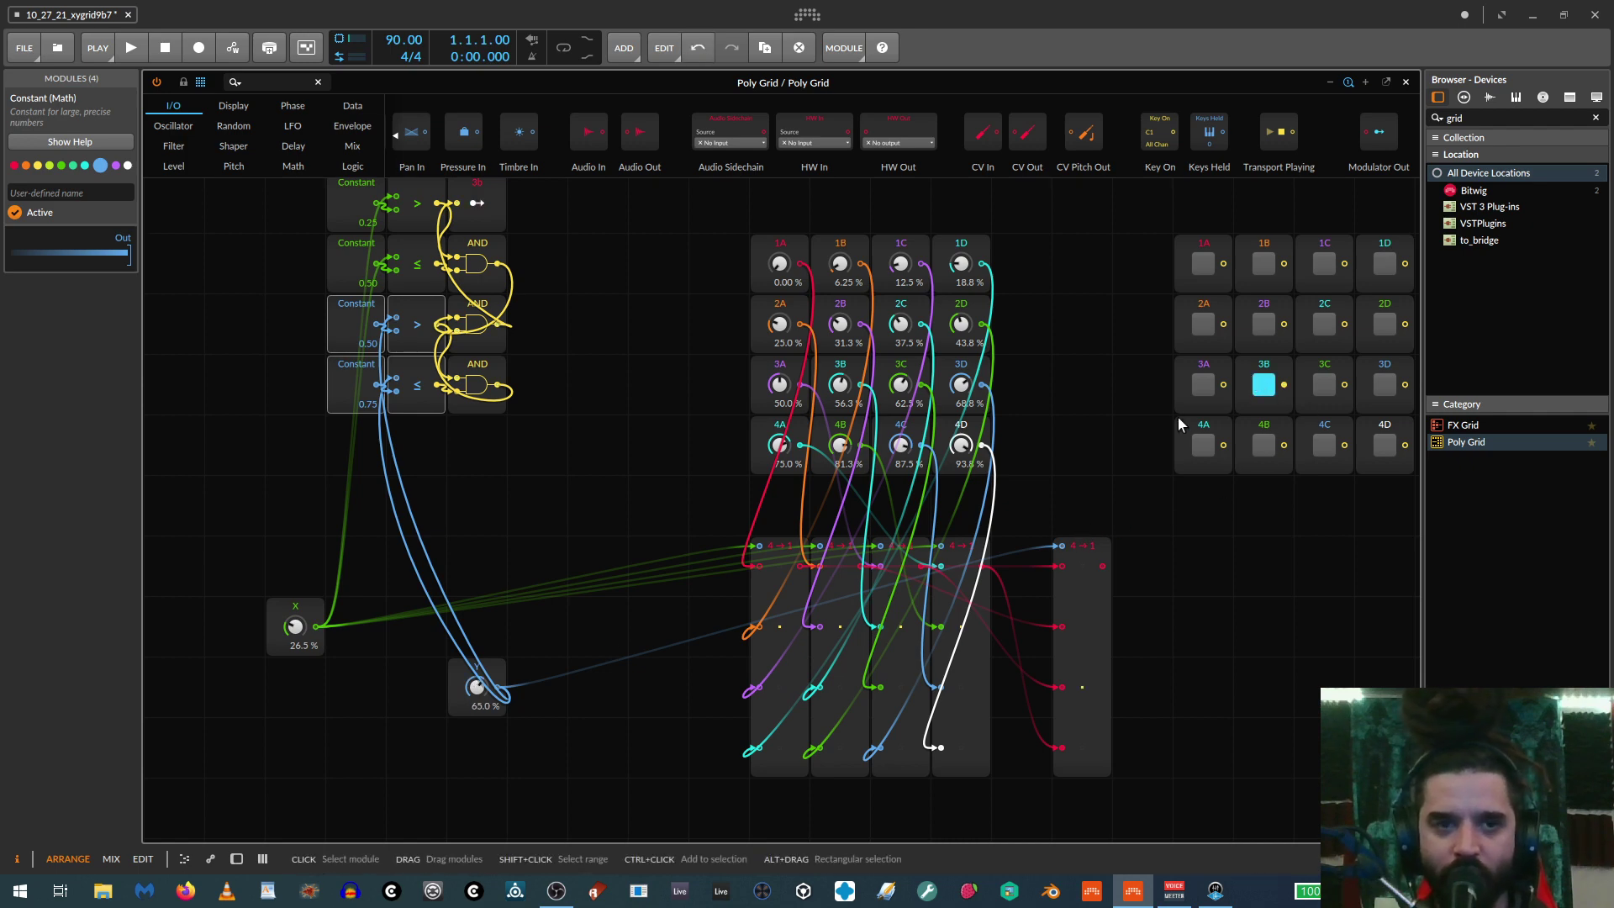
scroll(816, 517, "up", 3)
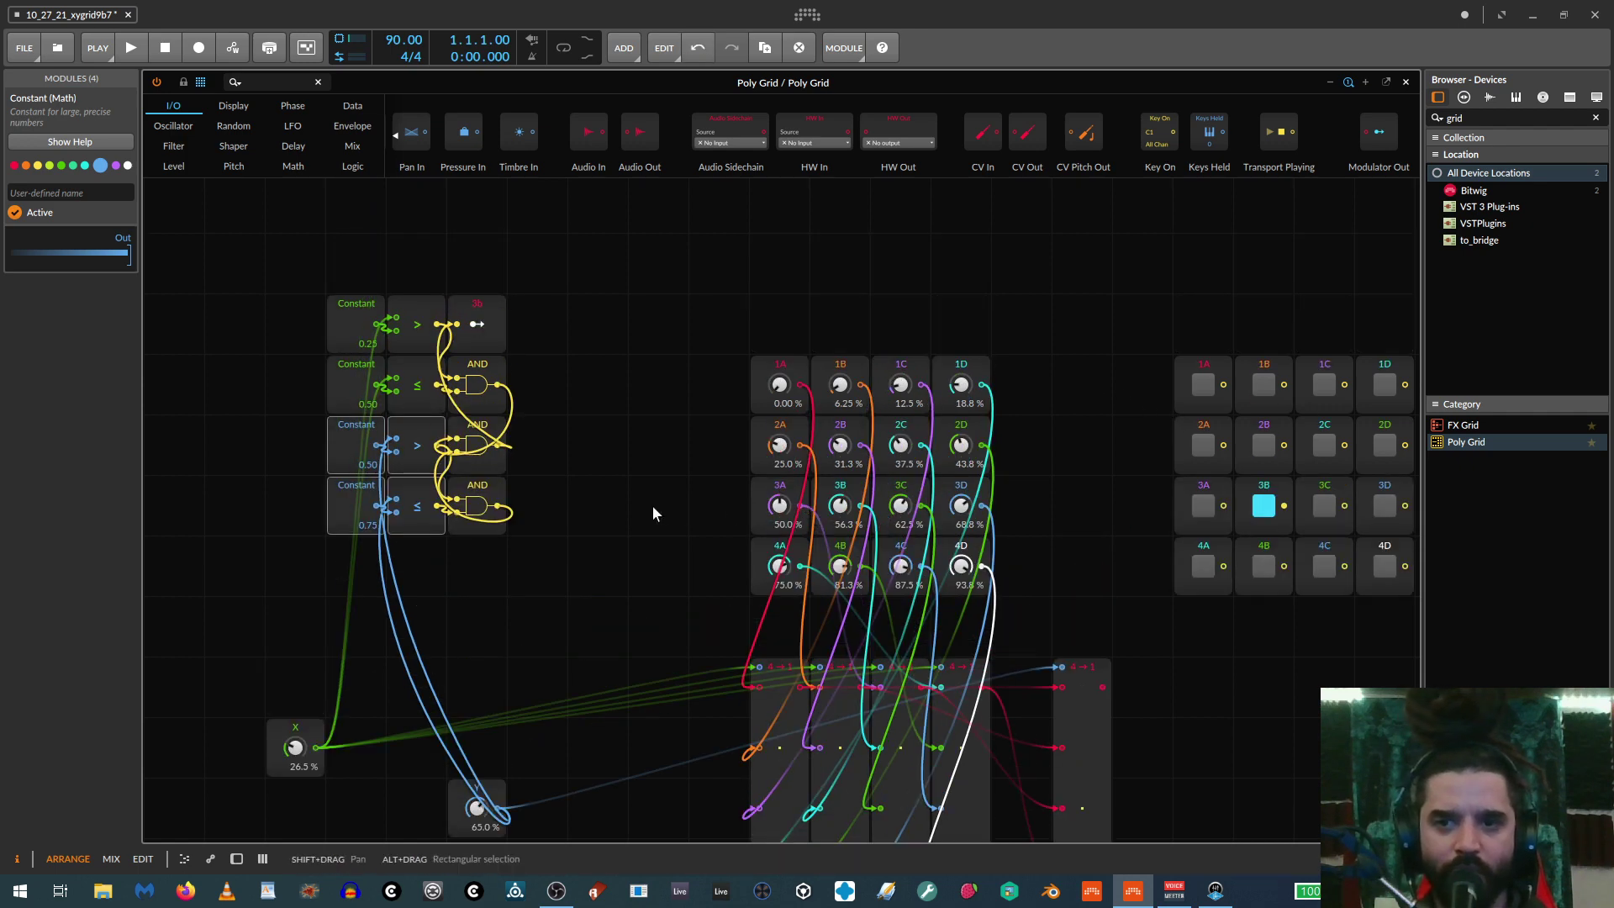
left_click_drag(653, 507, 779, 450)
left_click_drag(439, 224, 686, 478)
left_click_drag(504, 250, 198, 247)
key("ctrl+z")
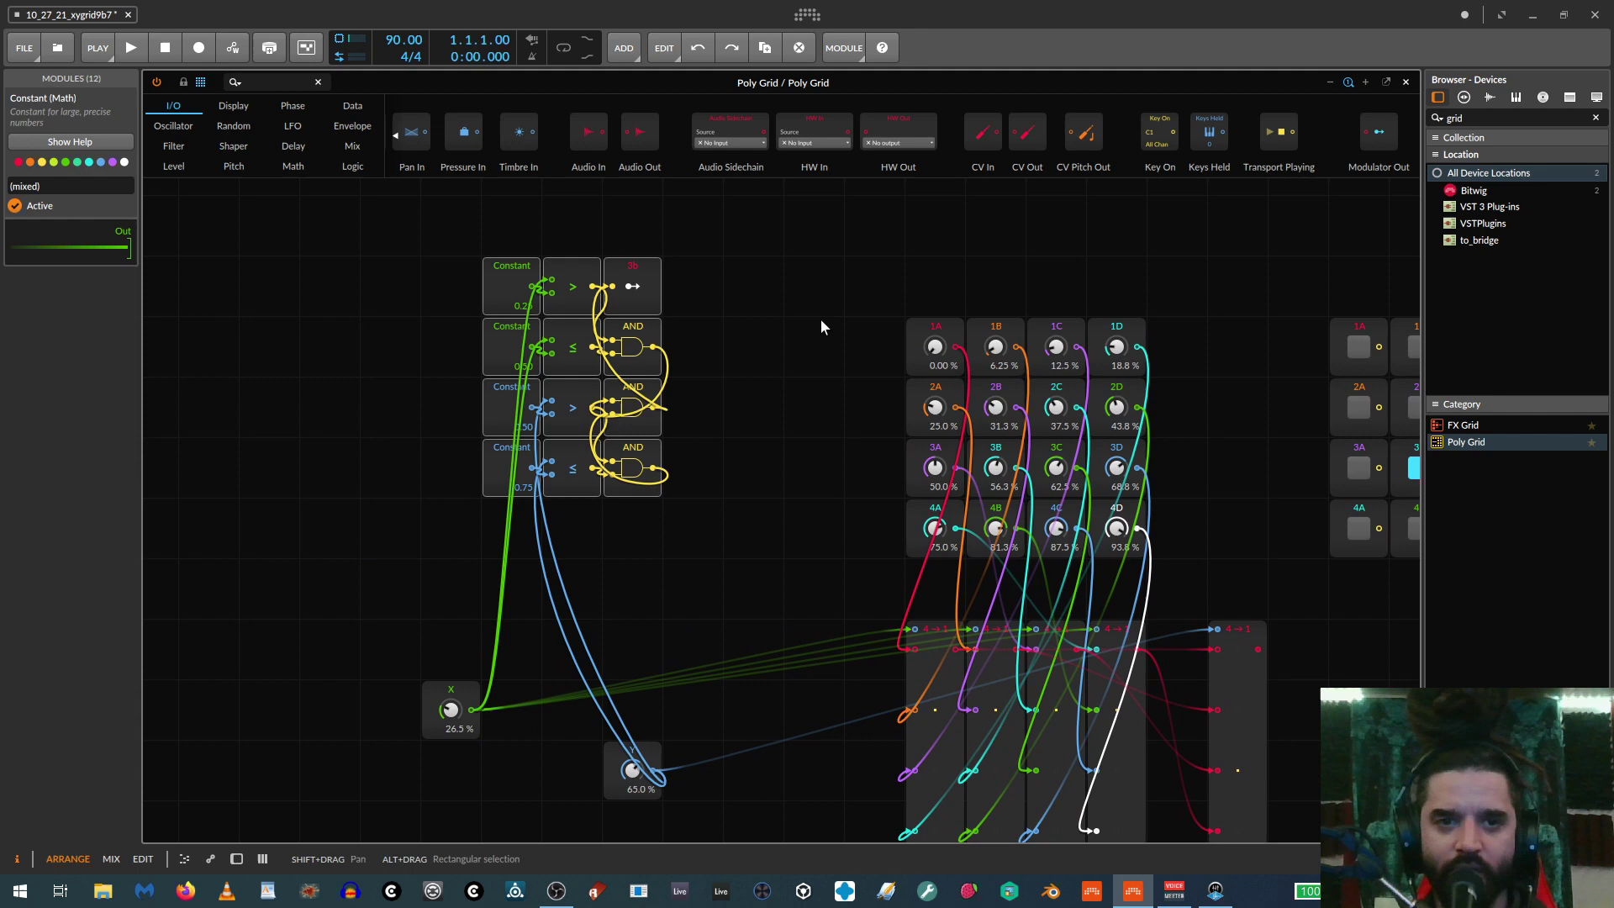
Duplicate the twelve-module 3b logic block beside the original, leaving one empty column between the two blocks
left_click_drag(766, 282, 501, 285)
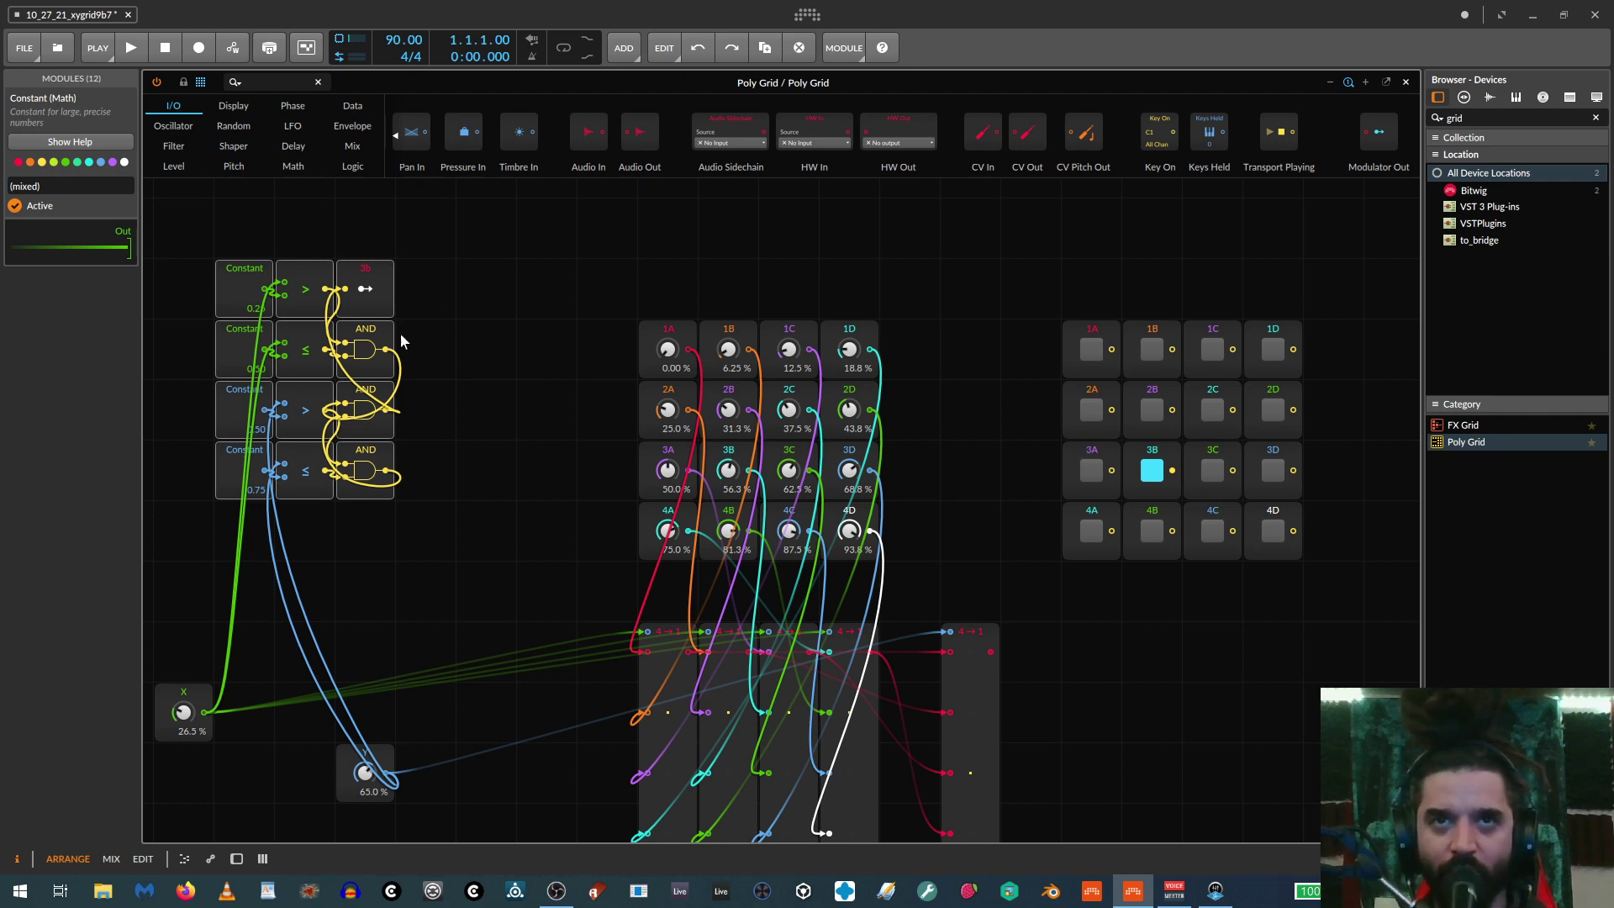
left_click_drag(461, 342, 738, 323)
left_click_drag(440, 234, 731, 505)
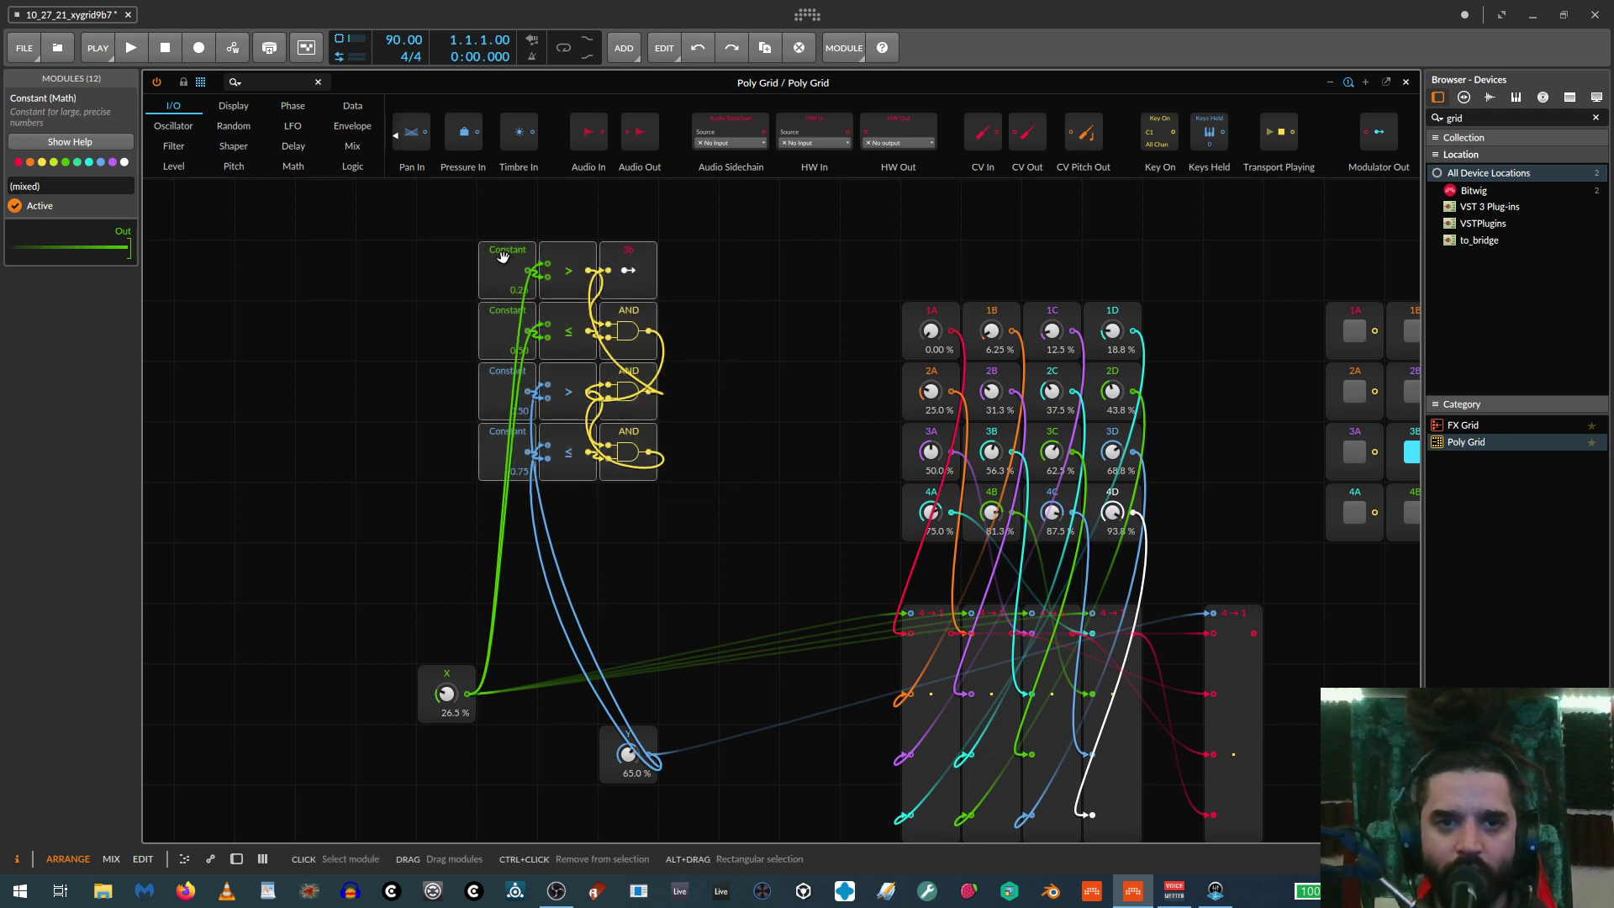
left_click_drag(446, 239, 704, 515)
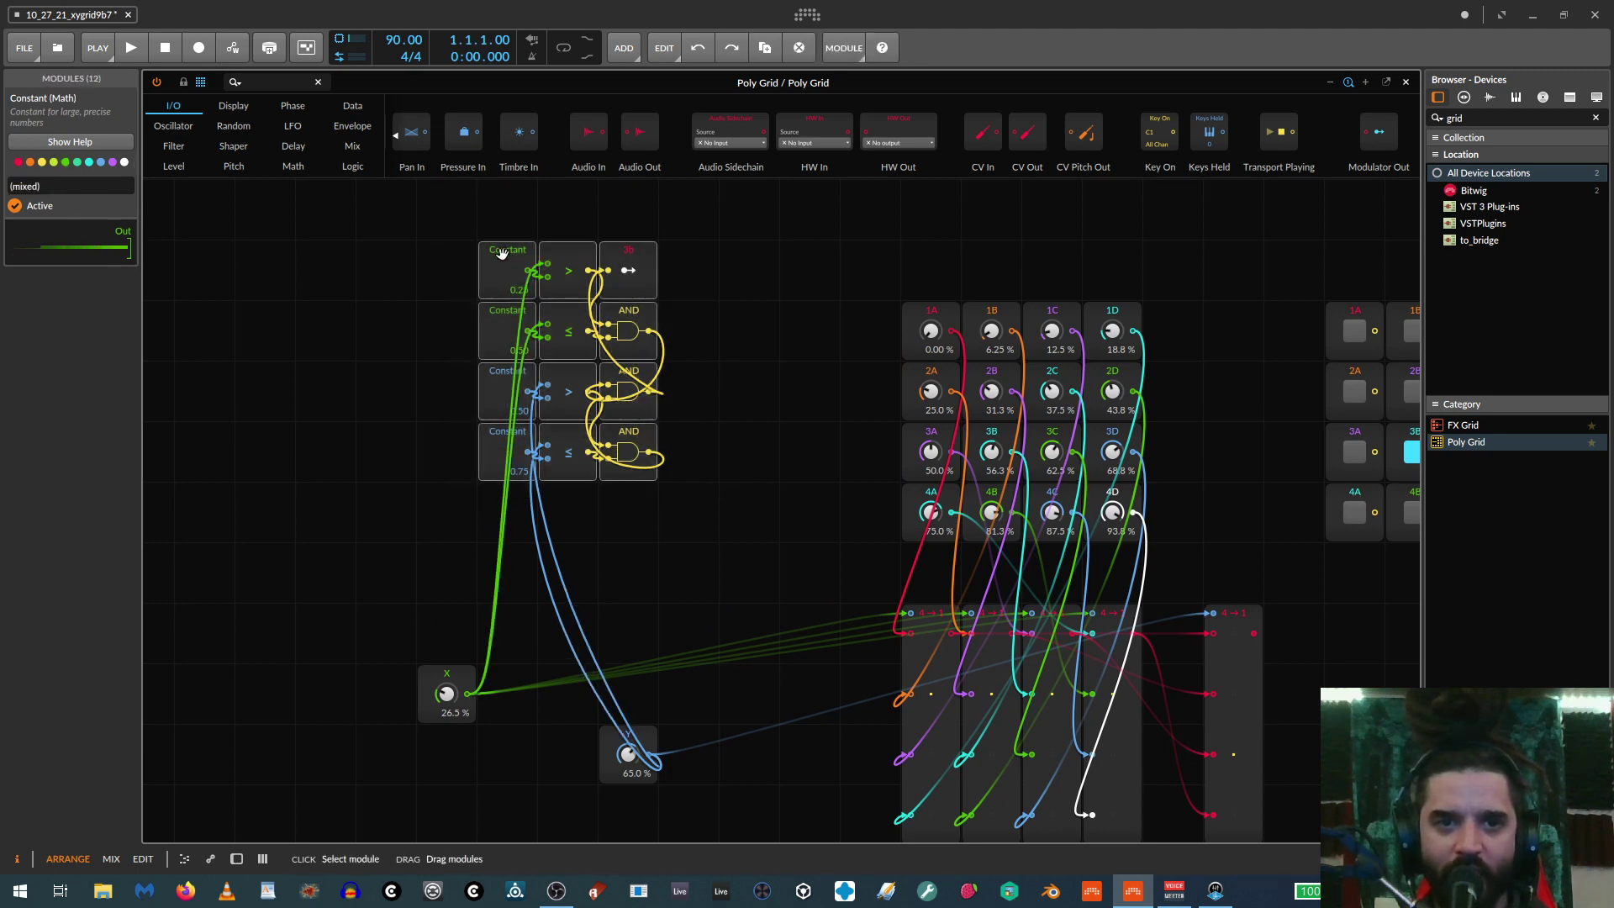
left_click_drag(501, 253, 589, 279)
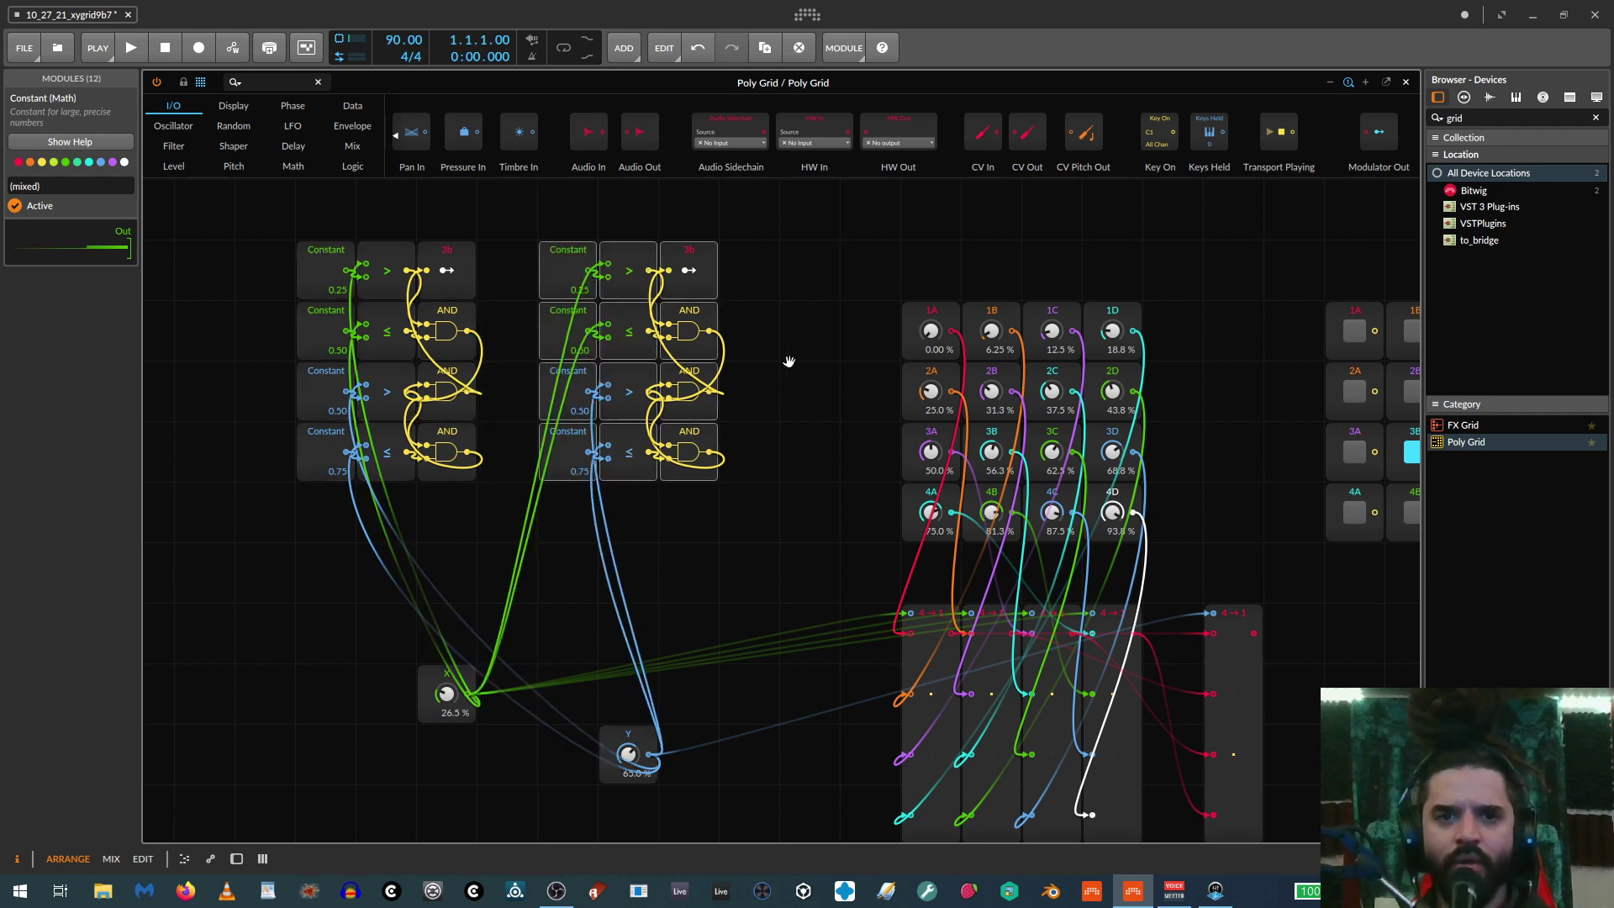
left_click_drag(785, 361, 706, 378)
left_click(702, 372)
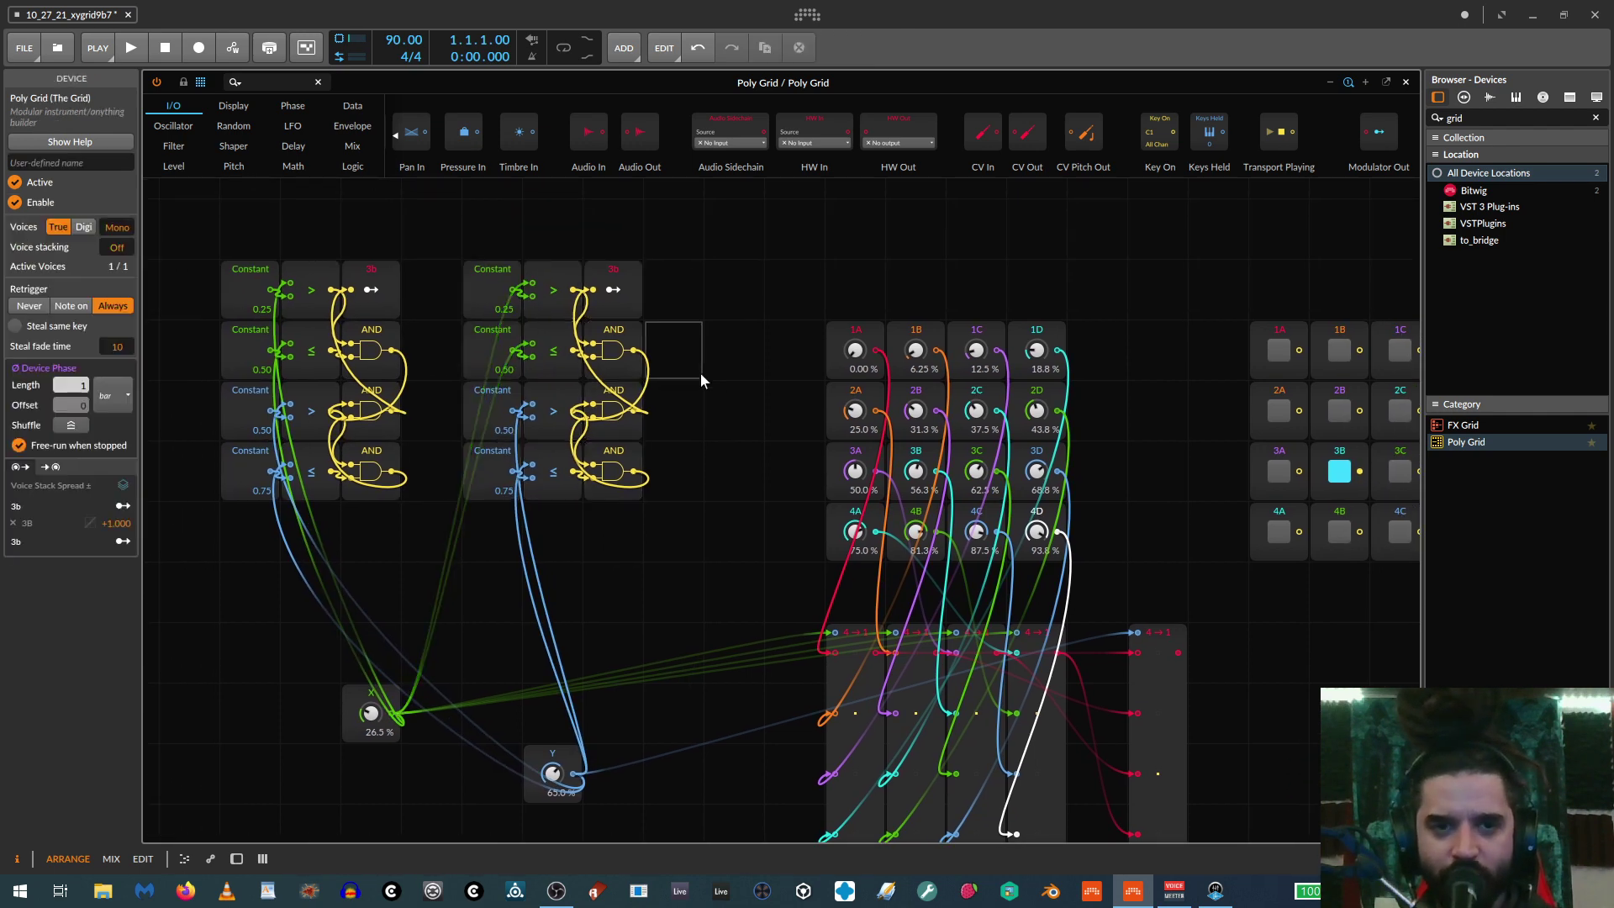
Set the two green X Constants in the copied logic block to 0.50 and 0.75
triple_click(509, 309)
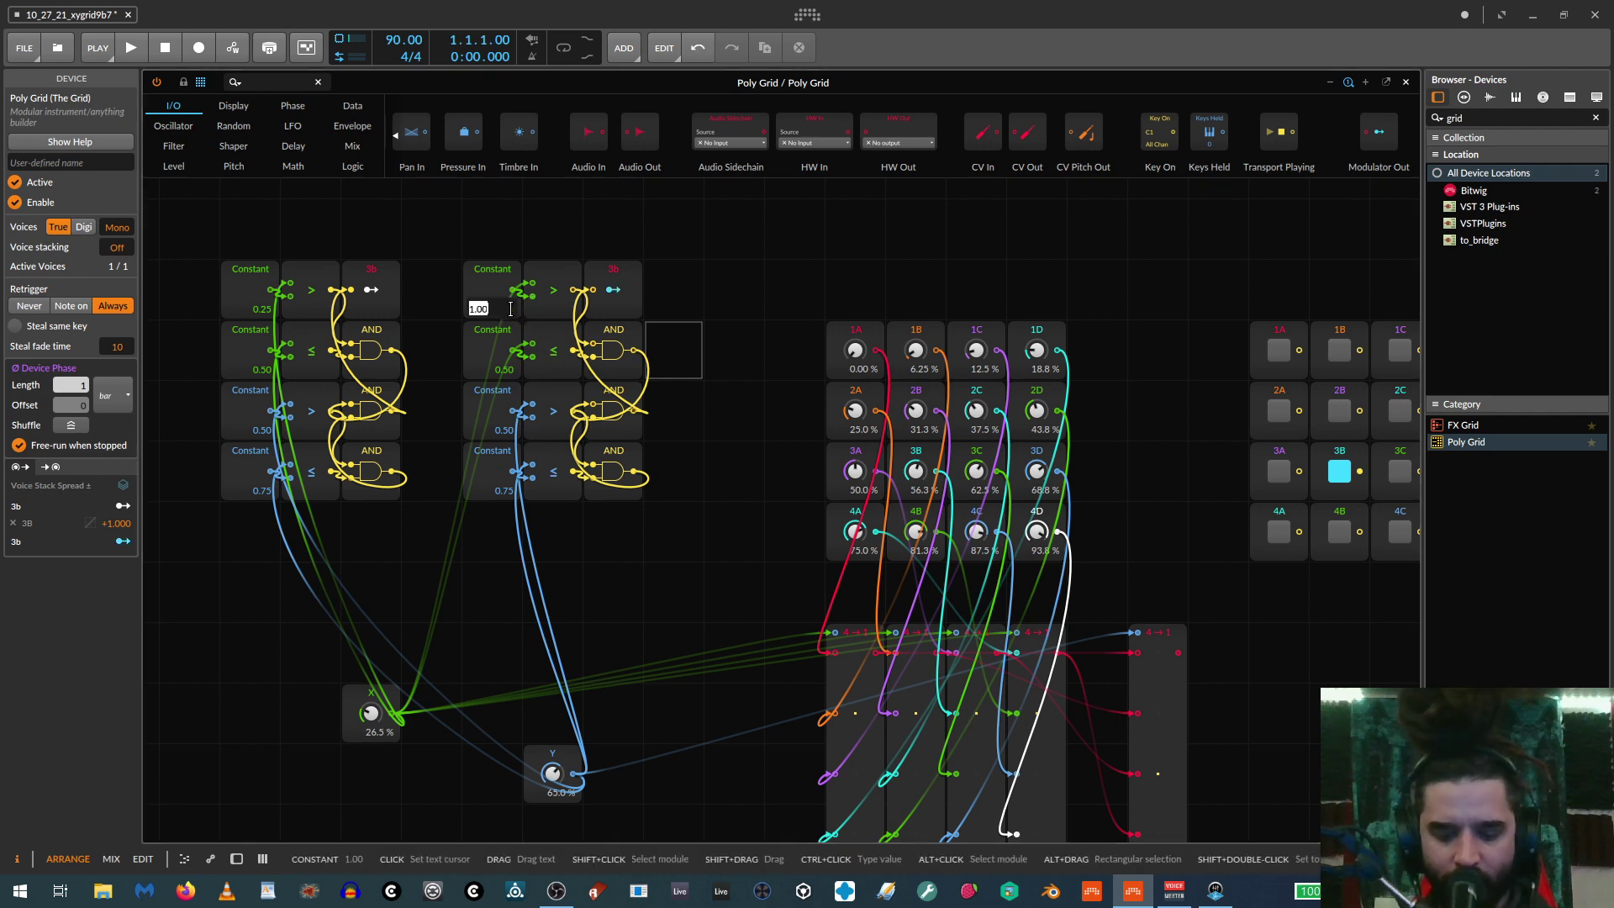
type(".5")
key("Return")
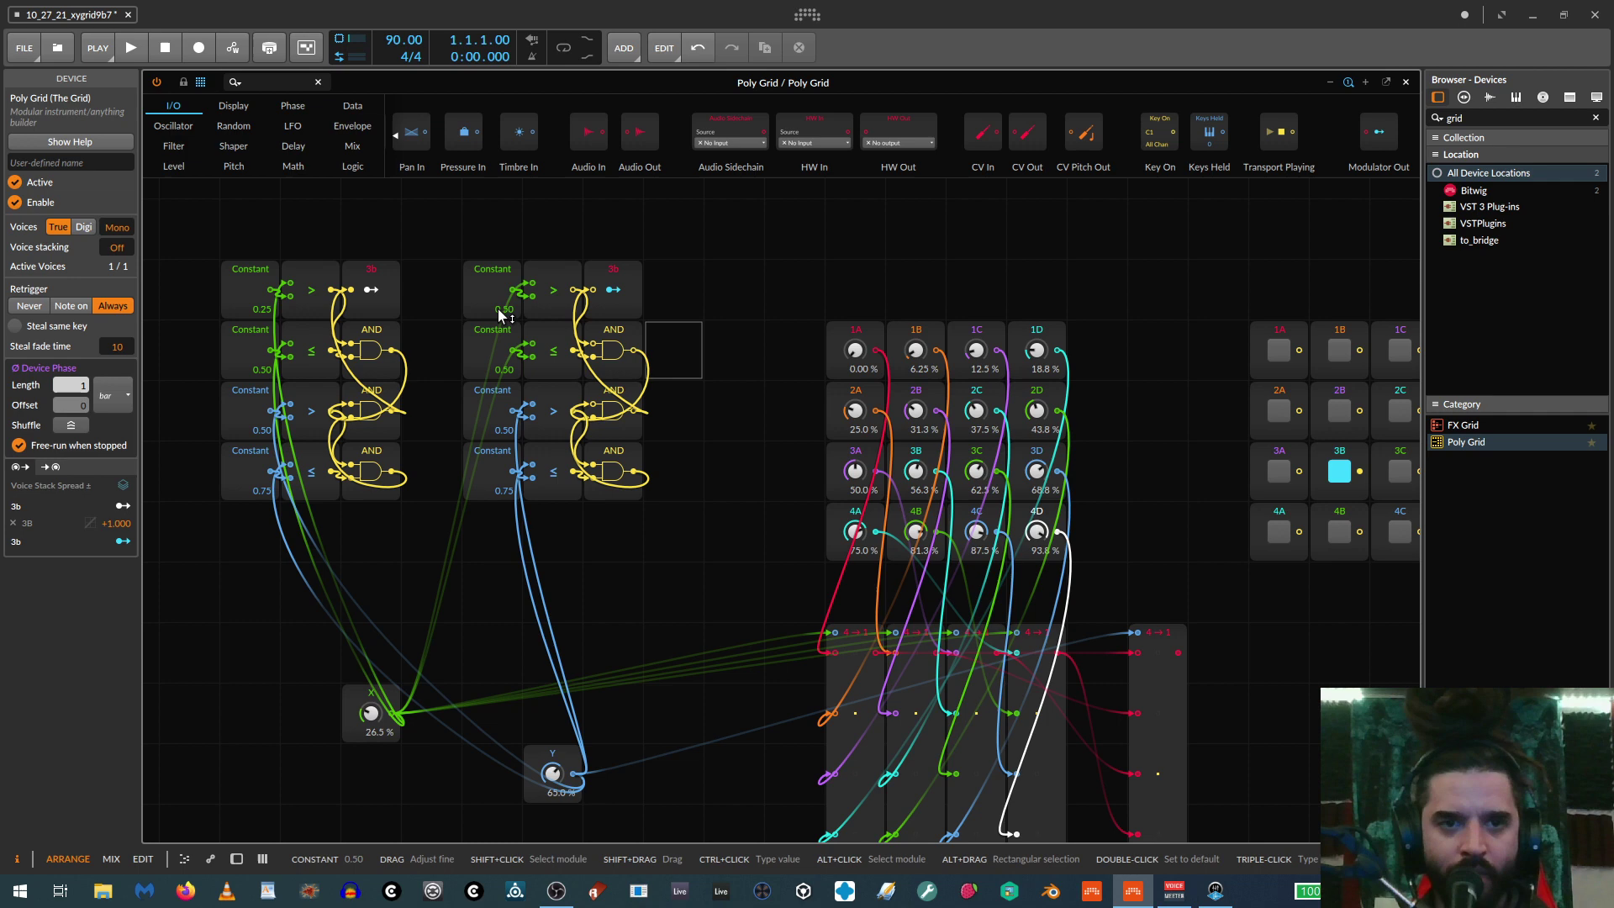
triple_click(507, 369)
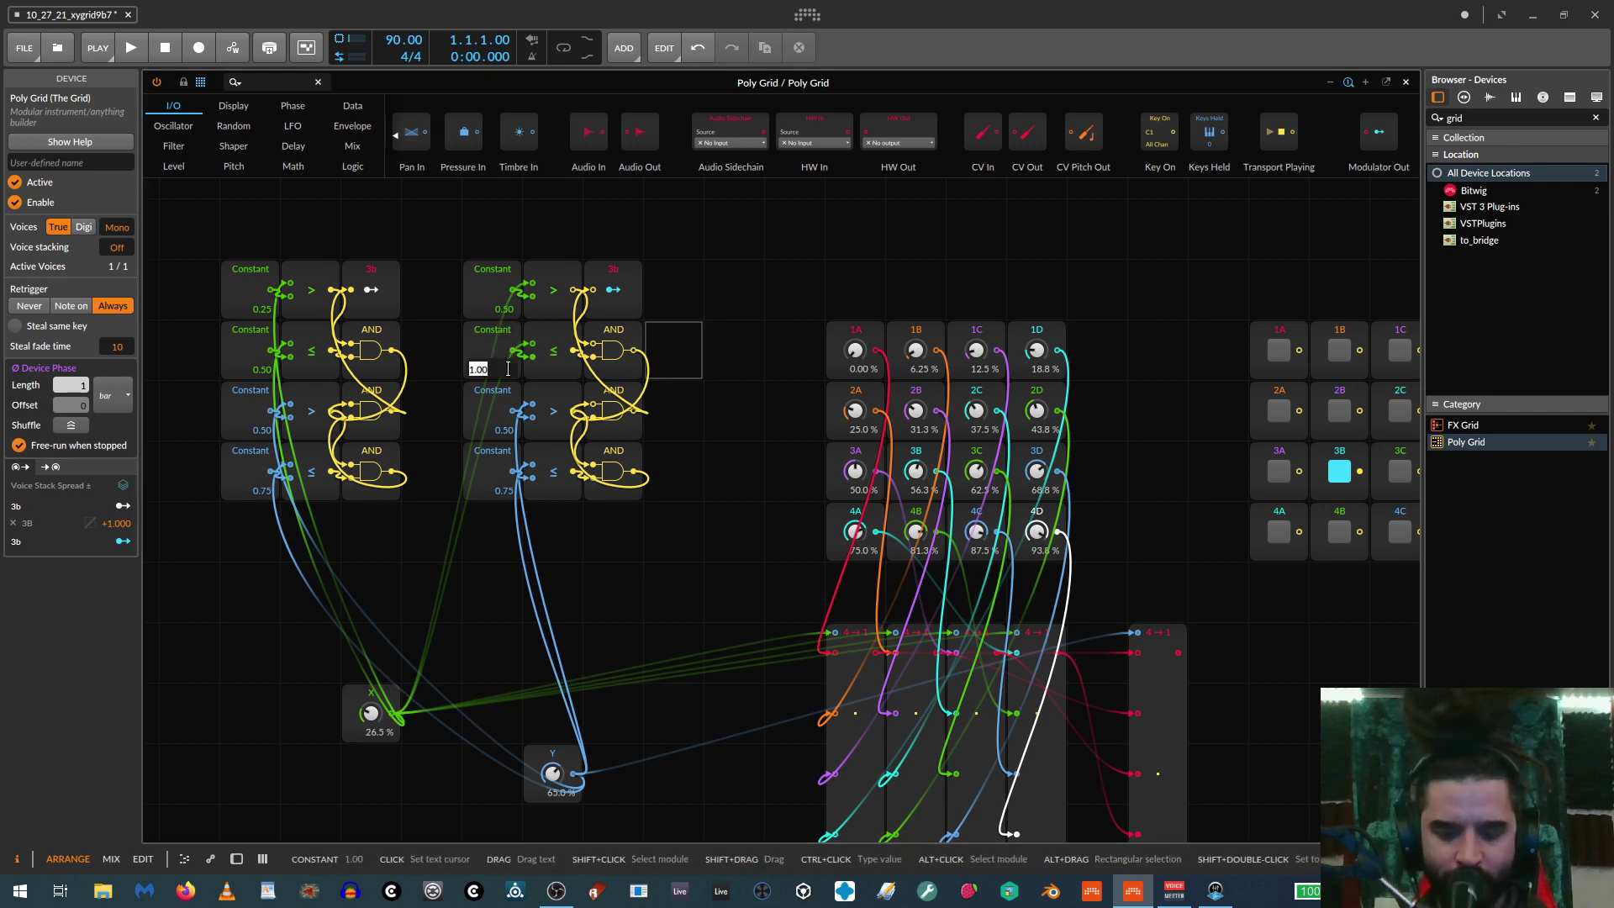
key("BackSpace")
type(".75")
key("Return")
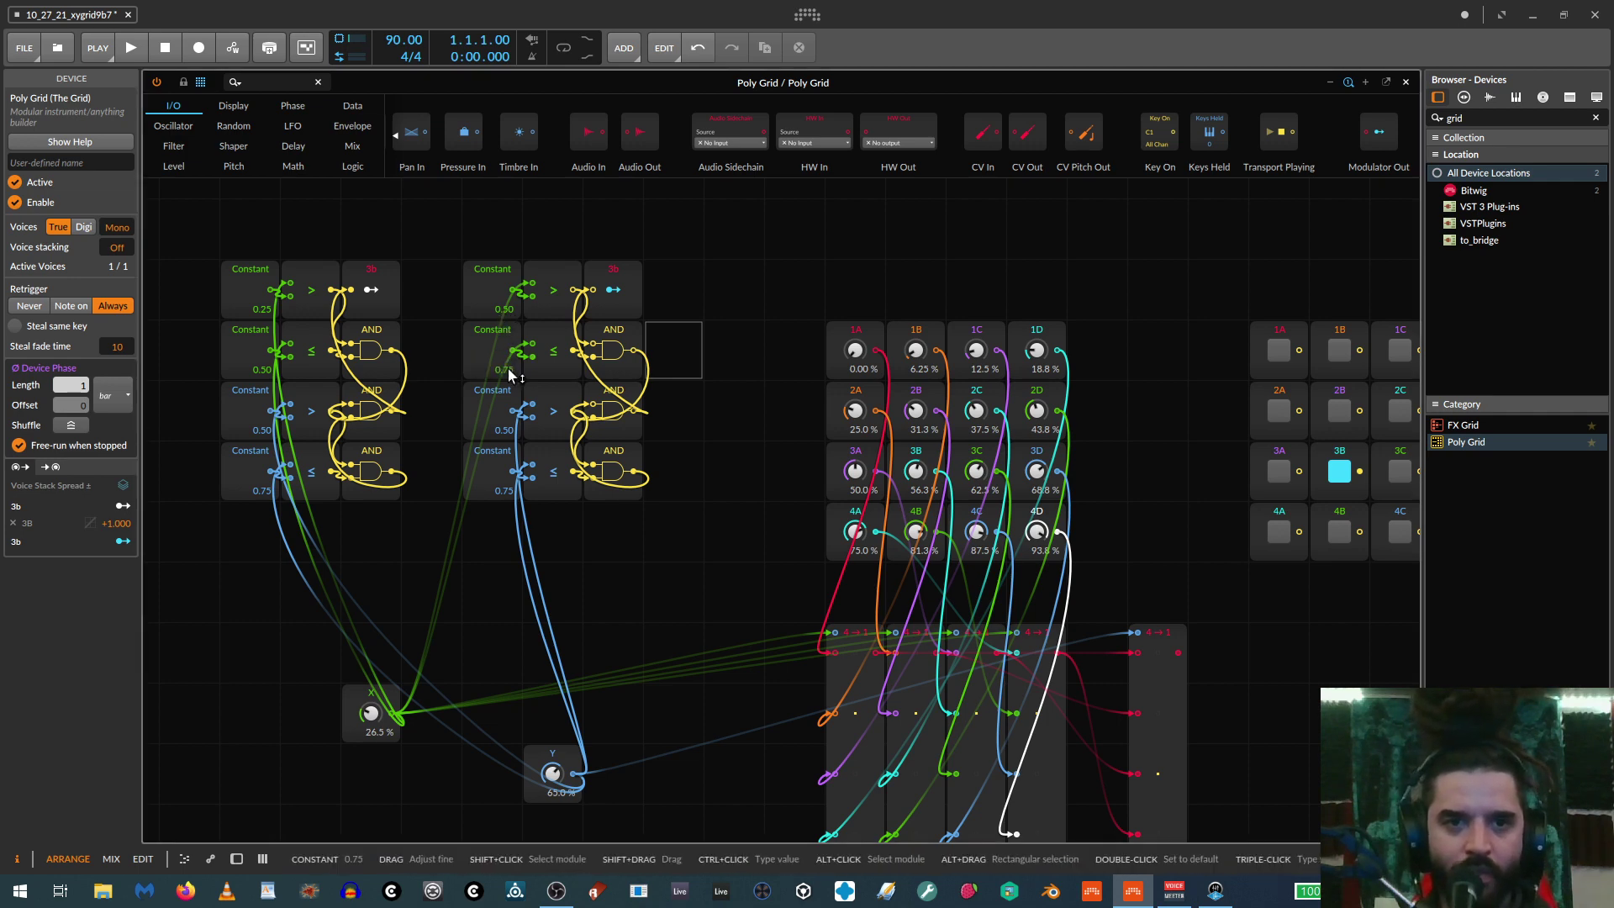
Rename the copied block's Modulator Out to 3c and map it to button 3C at +1.00
left_click(613, 286)
left_click(38, 193)
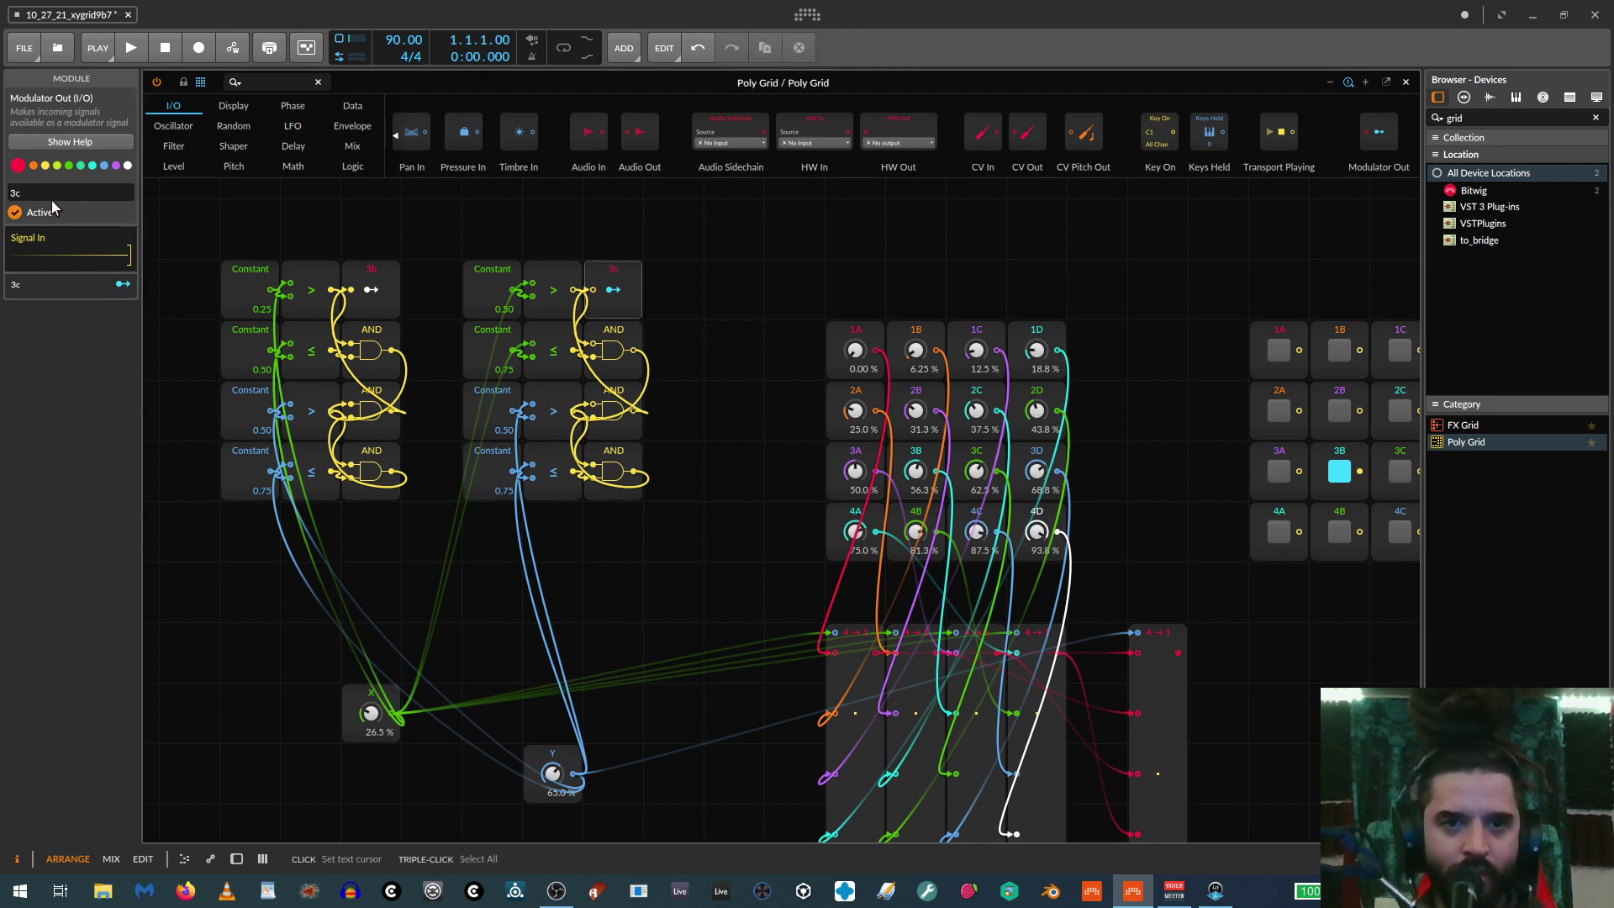
left_click_drag(122, 284, 1399, 370)
left_click(612, 291)
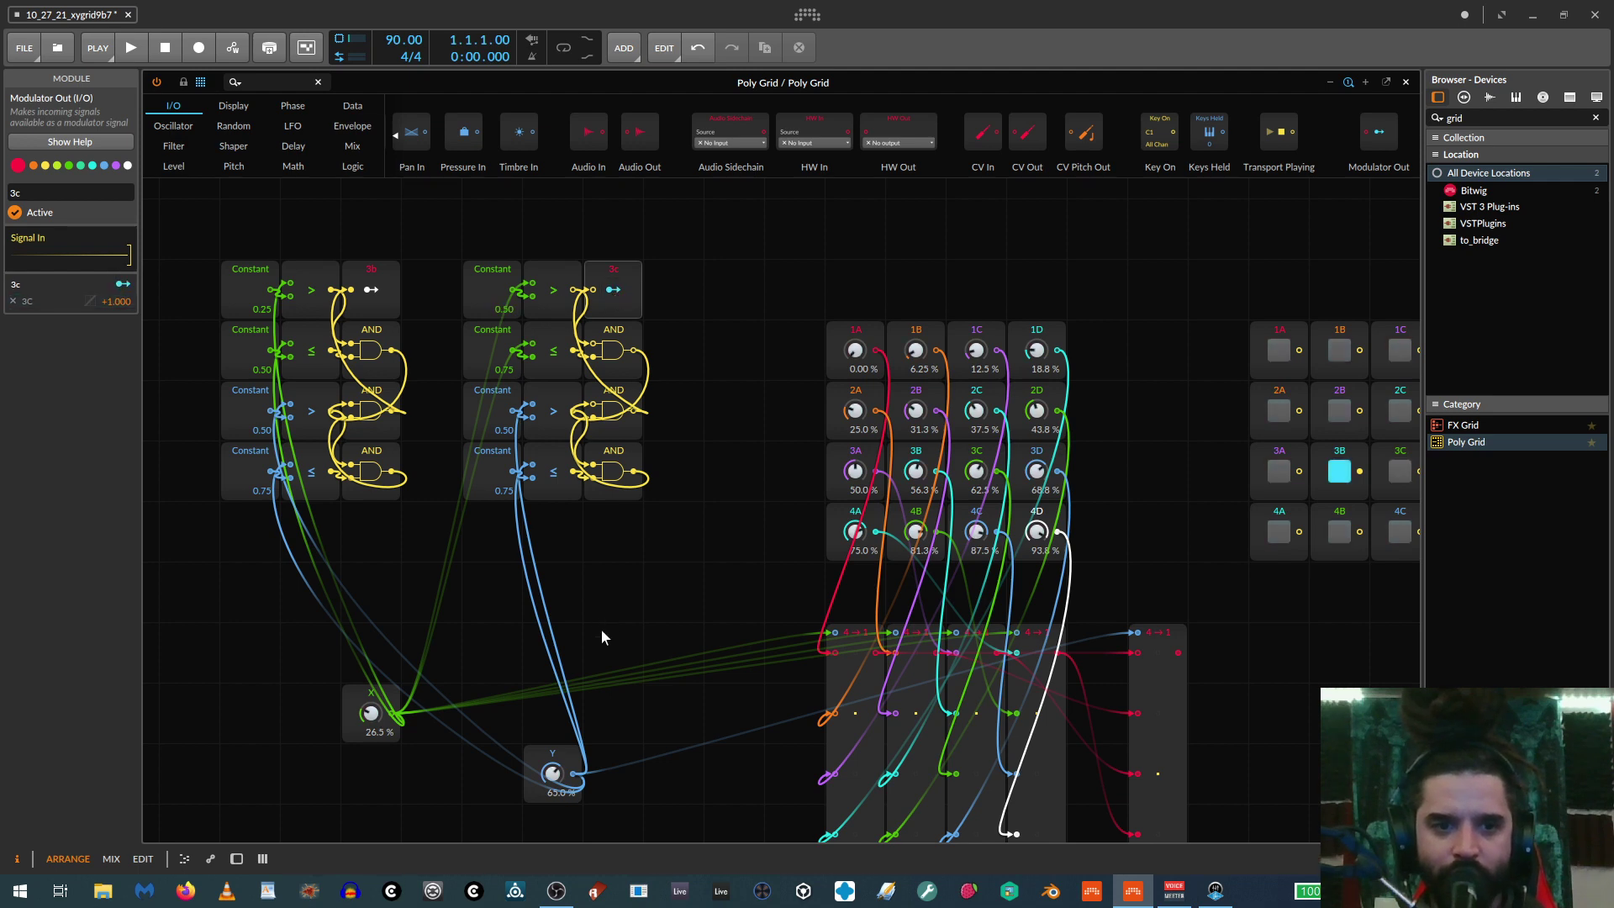
Test the 3C logic by lowering X to 24.0 % and raising it to 65.0 %
mouse_move(370, 713)
left_mouse_down()
mouse_move(370, 642)
mouse_move(369, 717)
left_mouse_up()
left_click_drag(659, 622, 582, 554)
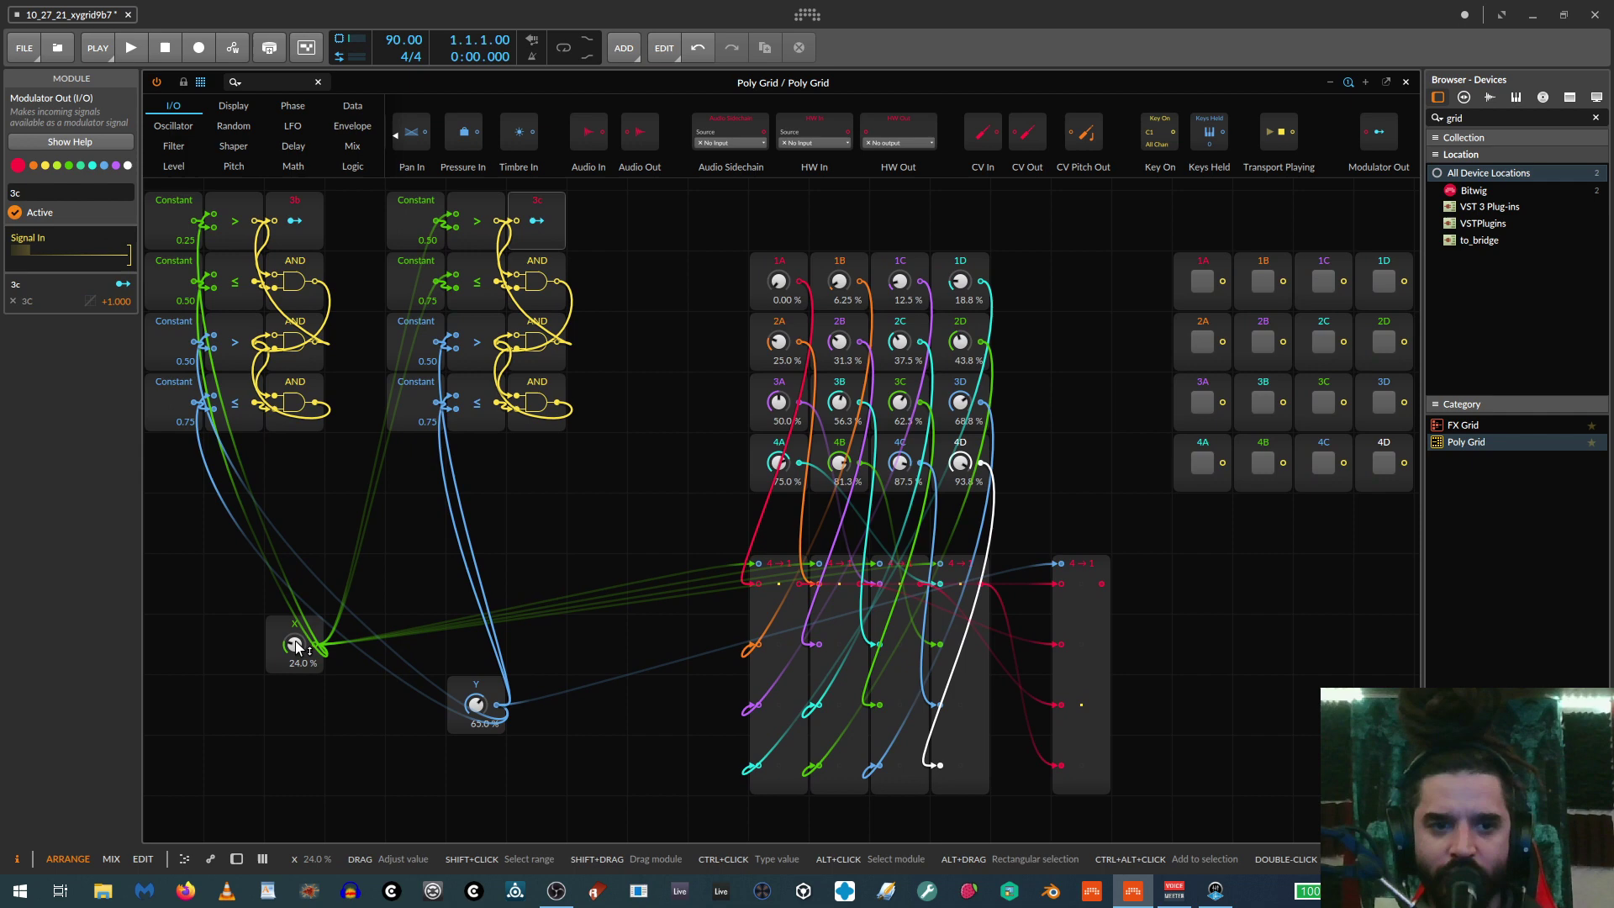
left_click_drag(296, 645, 296, 577)
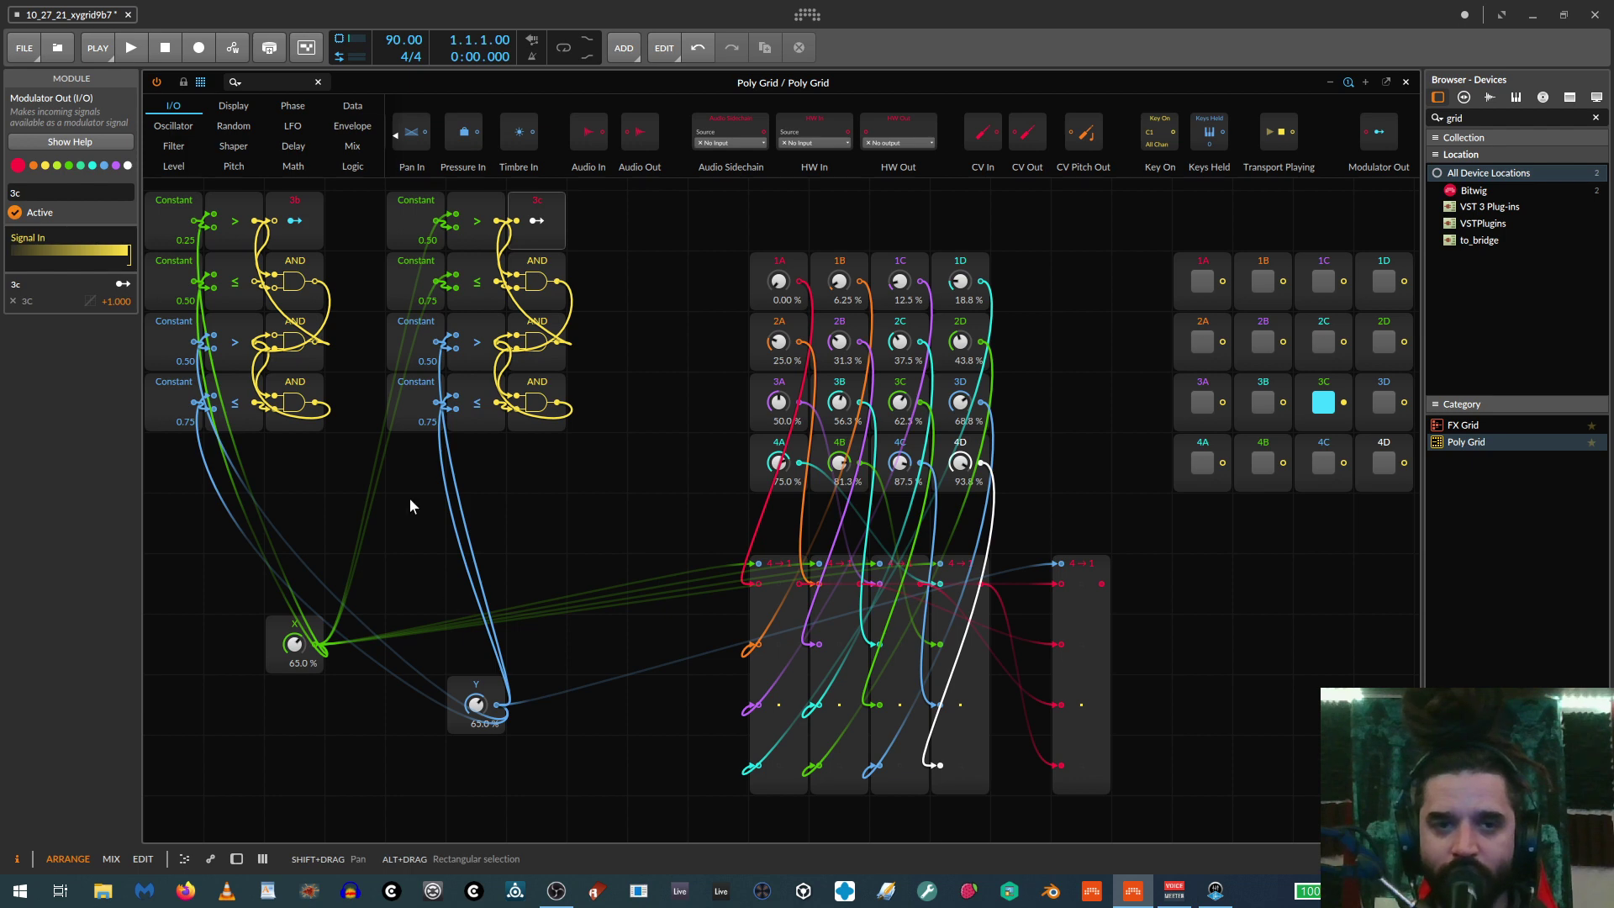
scroll(587, 575, "up", 1)
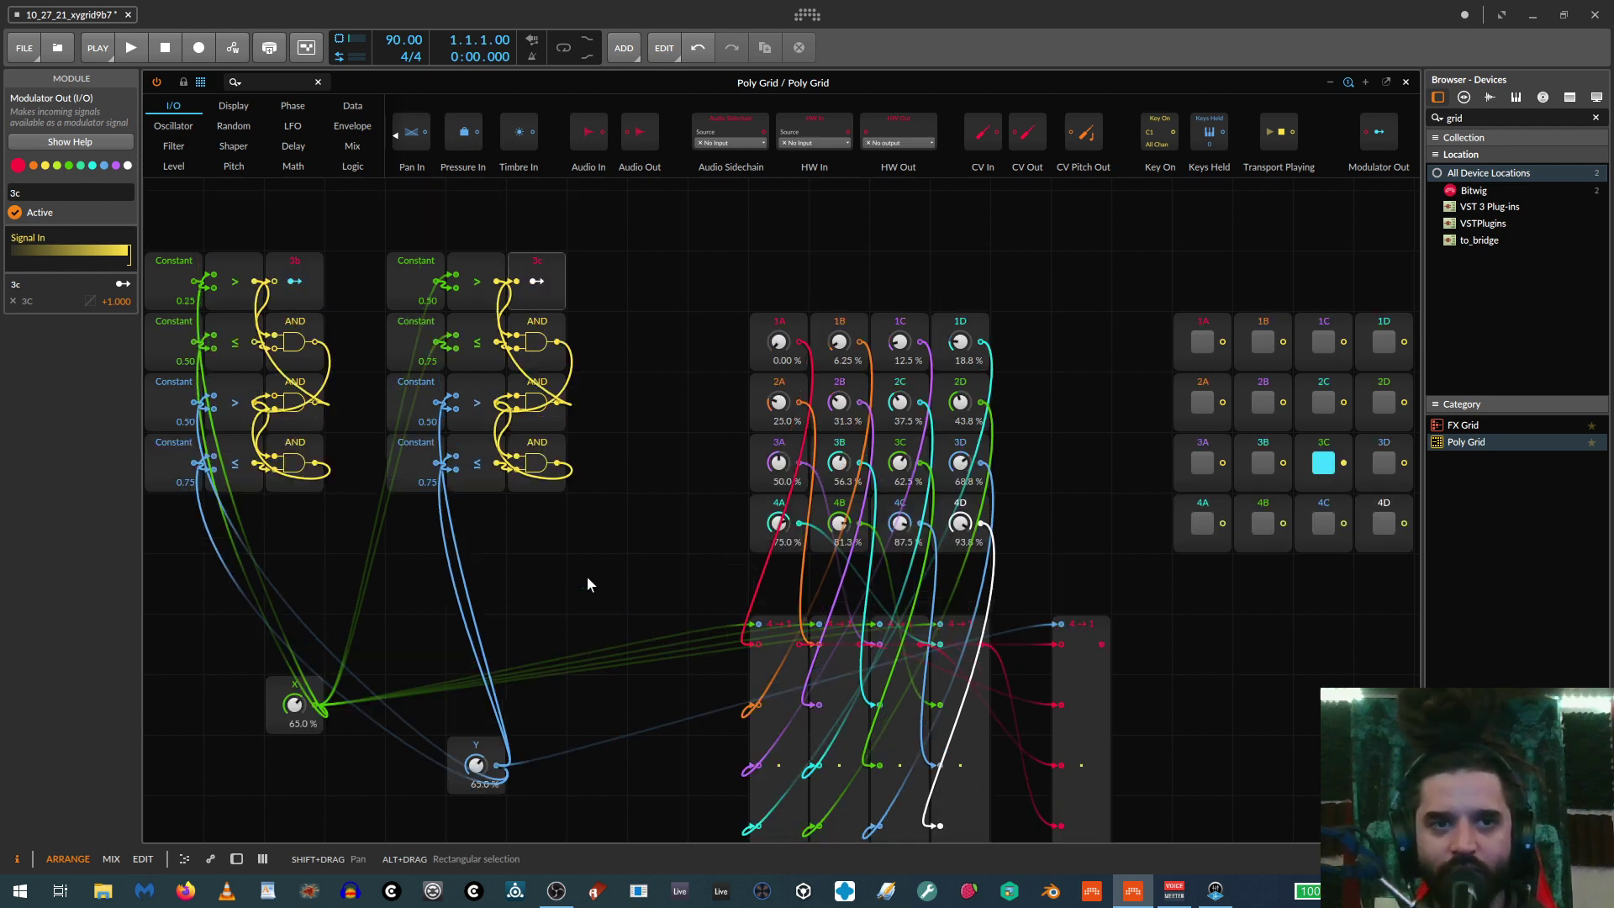
left_click_drag(494, 571, 616, 576)
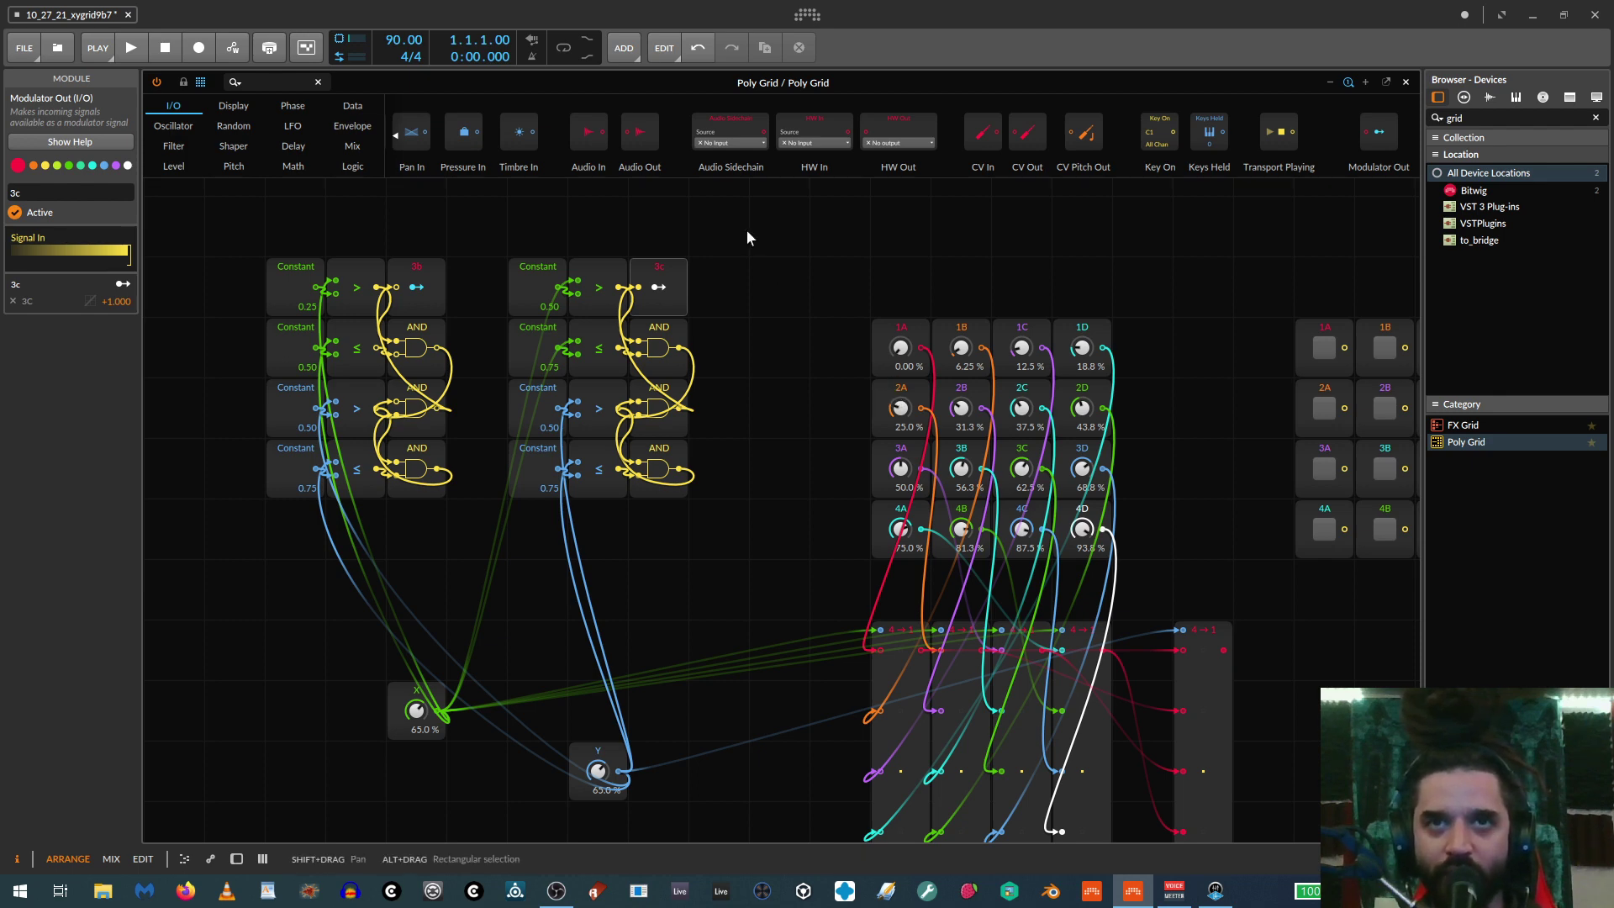
Move the whole 16-button grid directly against the knob grid, keeping its rows aligned with the knob rows
left_click_drag(802, 375, 527, 285)
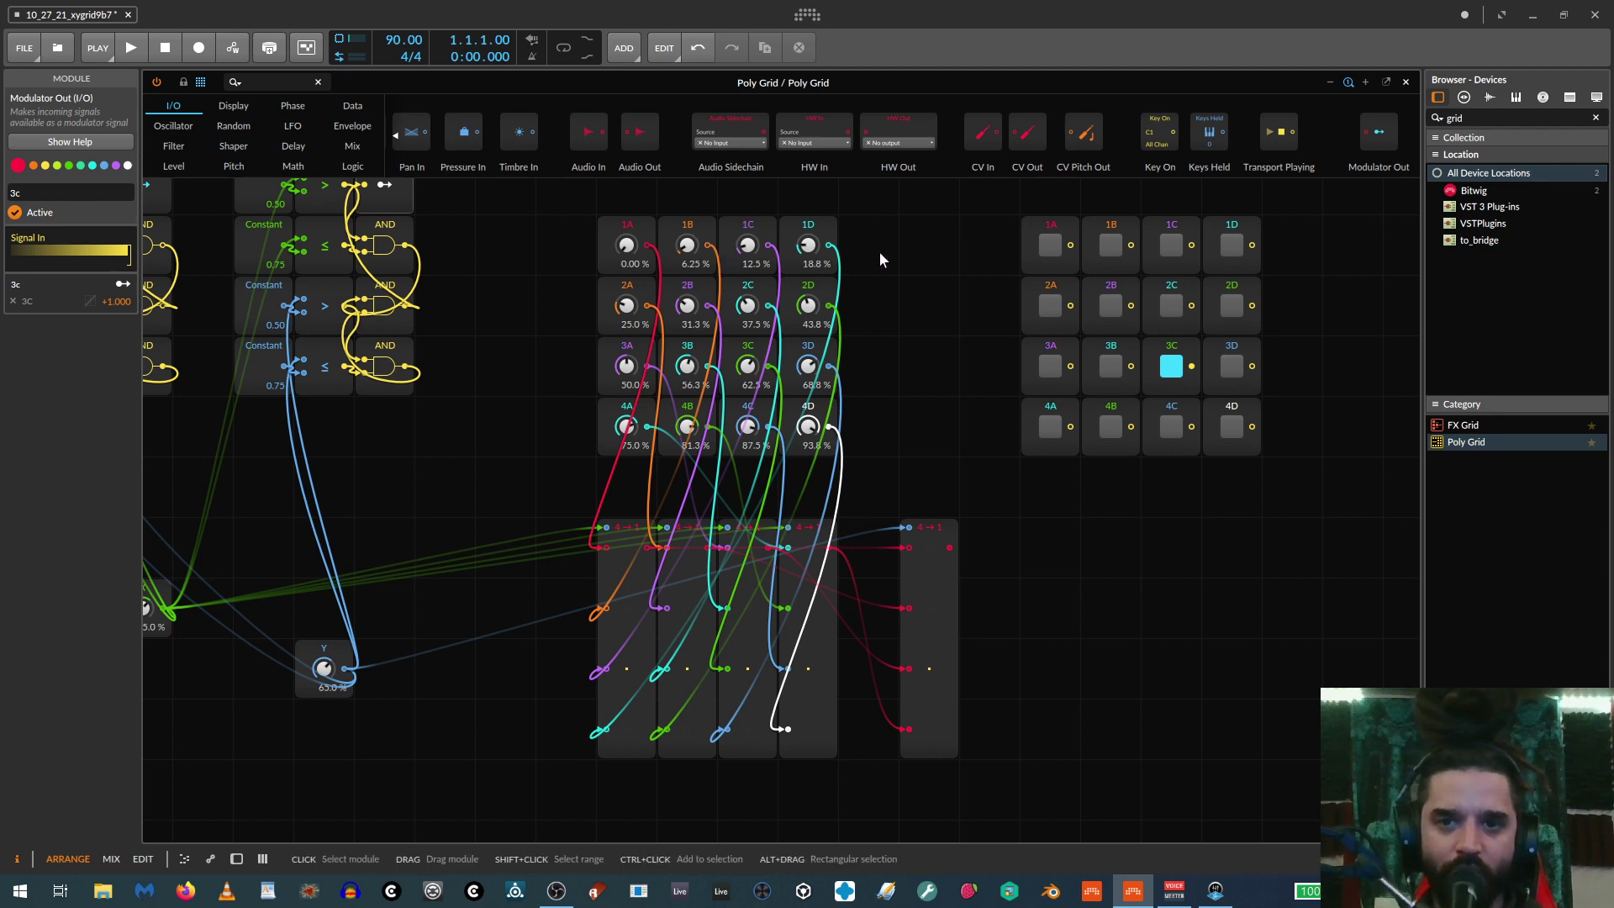
left_click_drag(974, 207, 1270, 464)
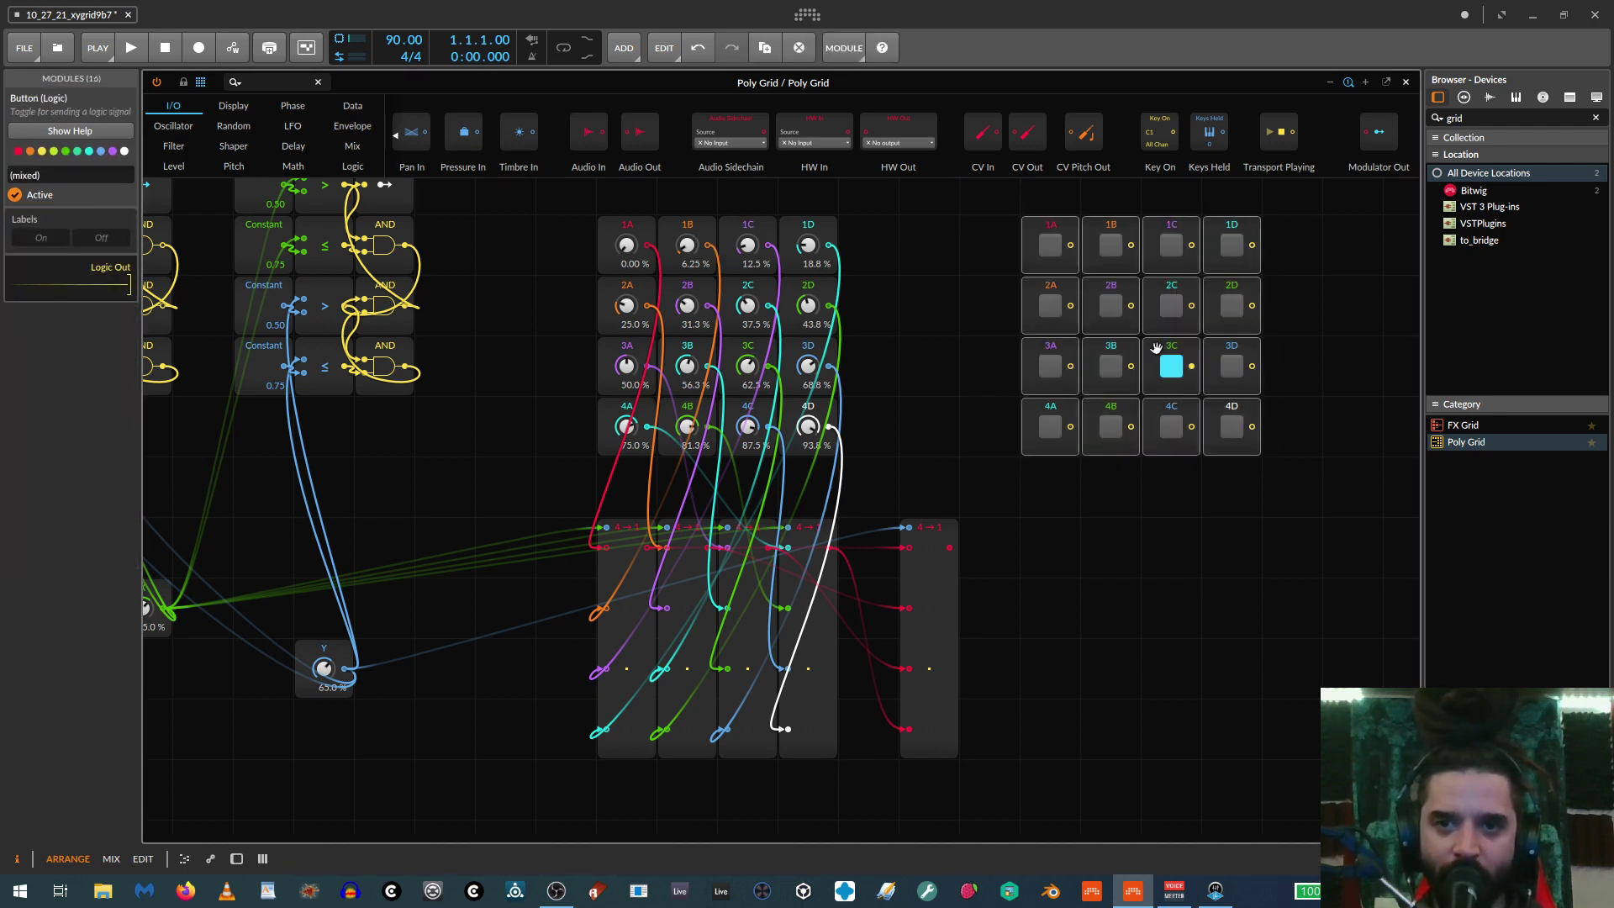
left_click_drag(1156, 347, 1031, 298)
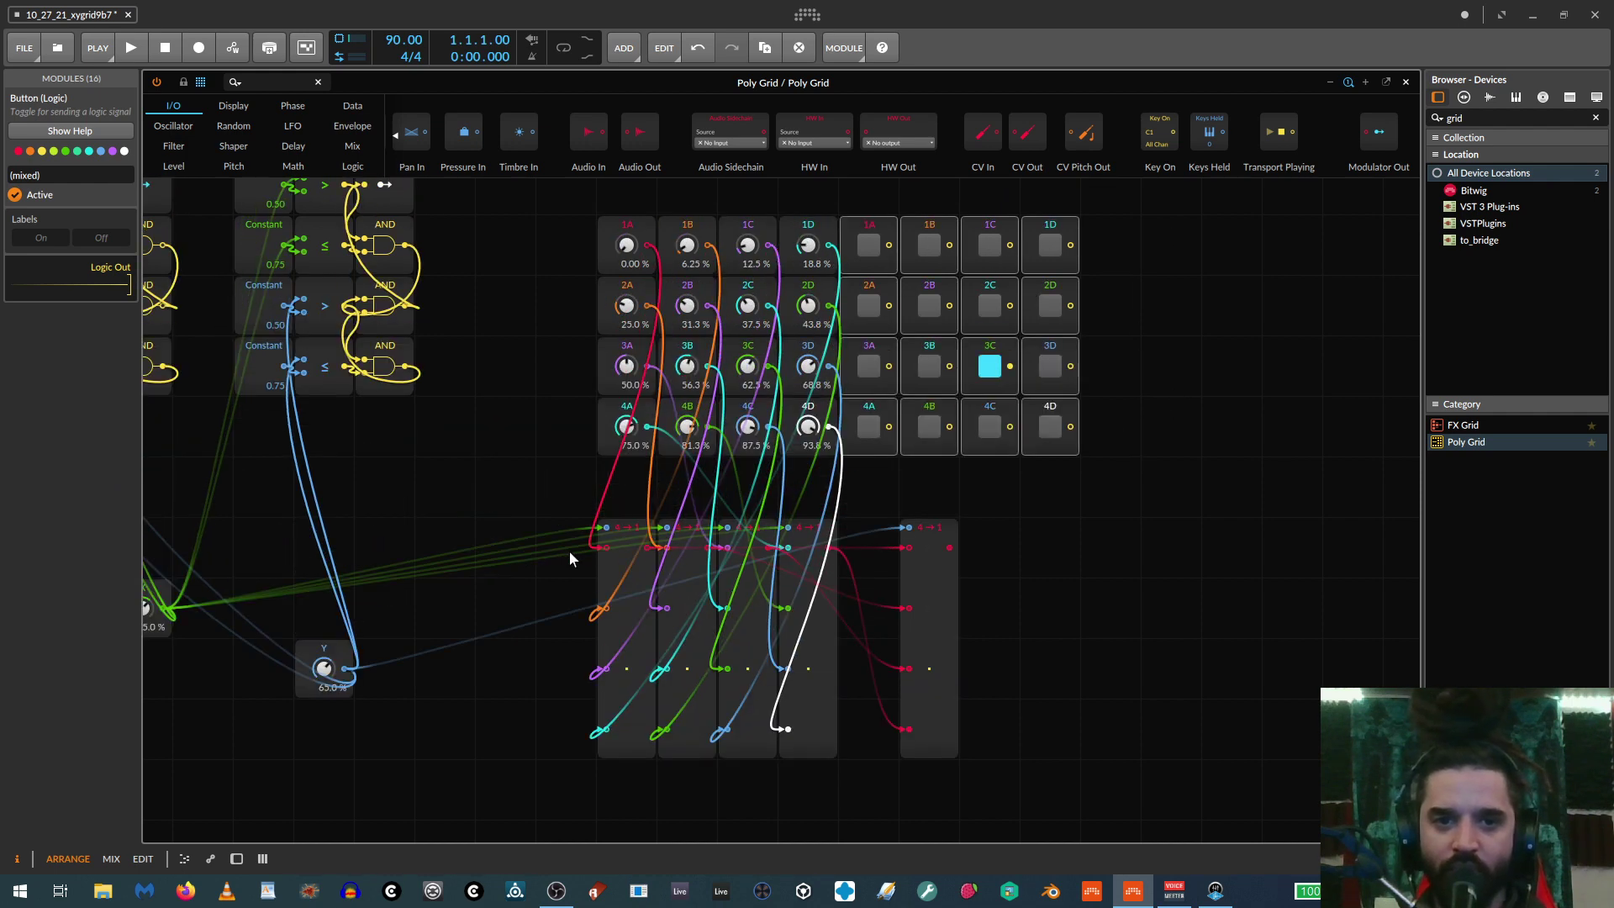
Duplicate the five Merge modules into the free space beyond the button grid, one row higher than the originals
left_click_drag(555, 516, 1050, 781)
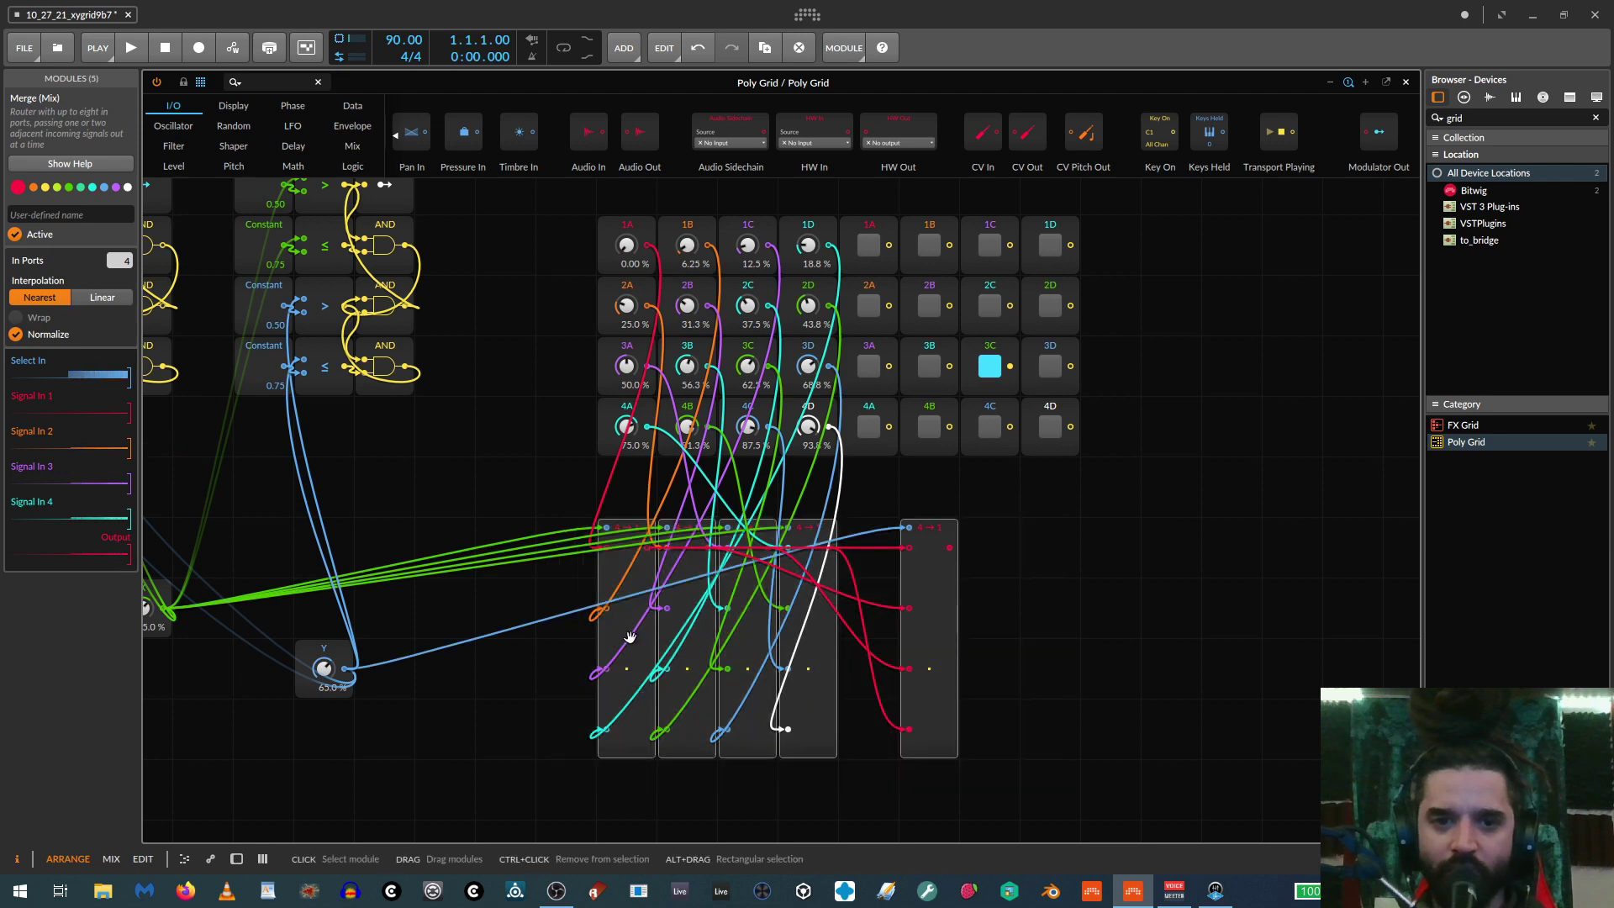
left_click_drag(770, 675, 1315, 613)
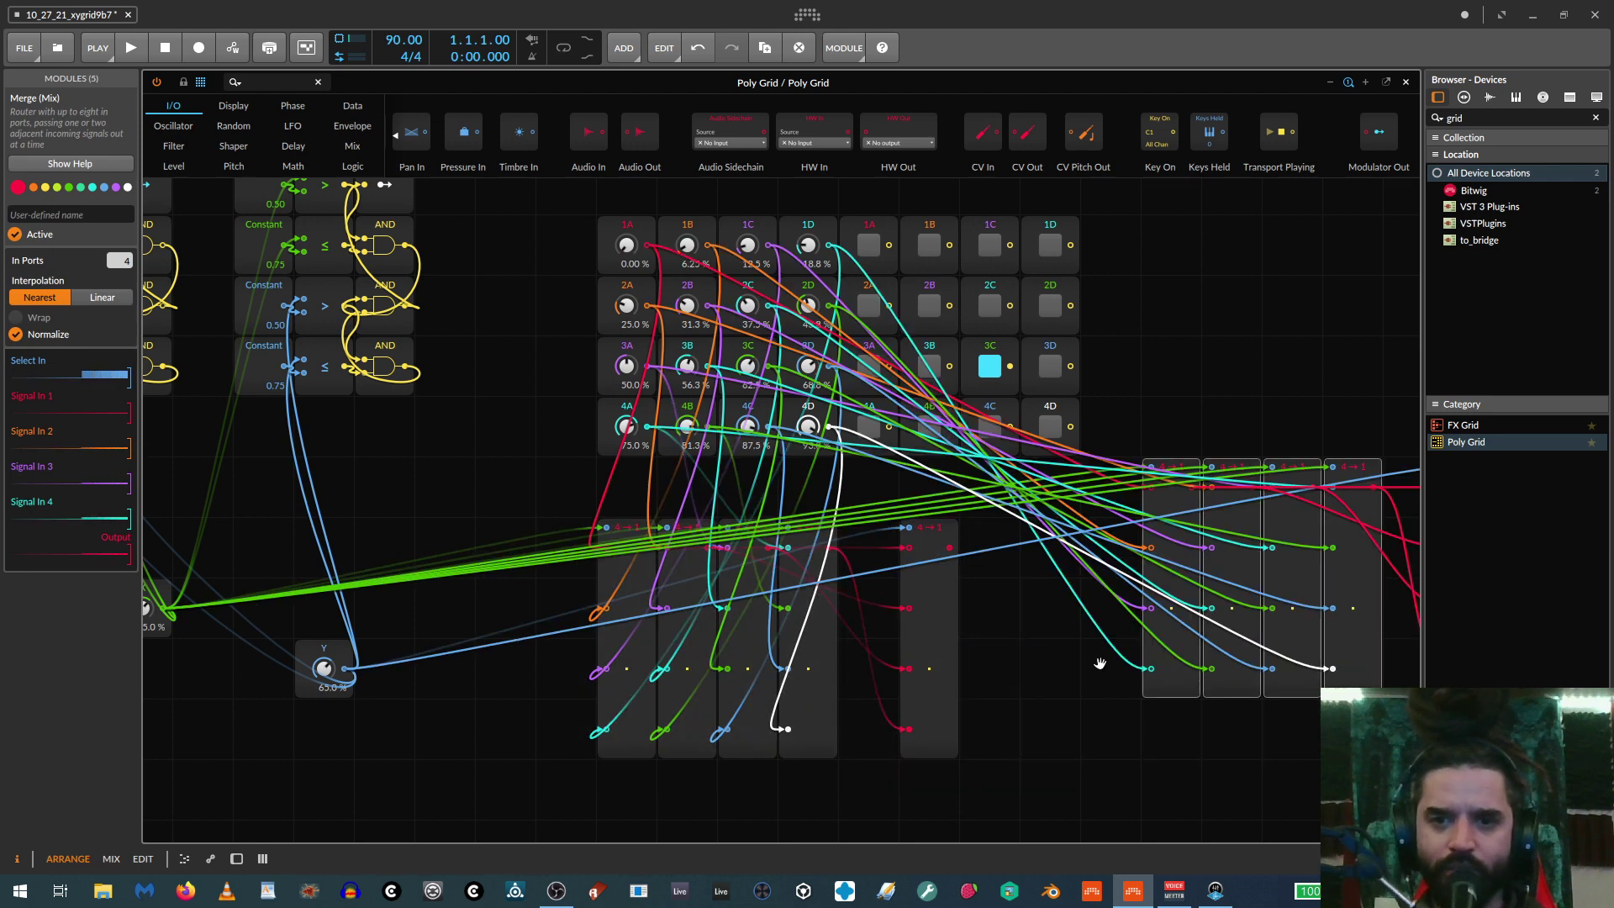
left_click_drag(1068, 675, 833, 637)
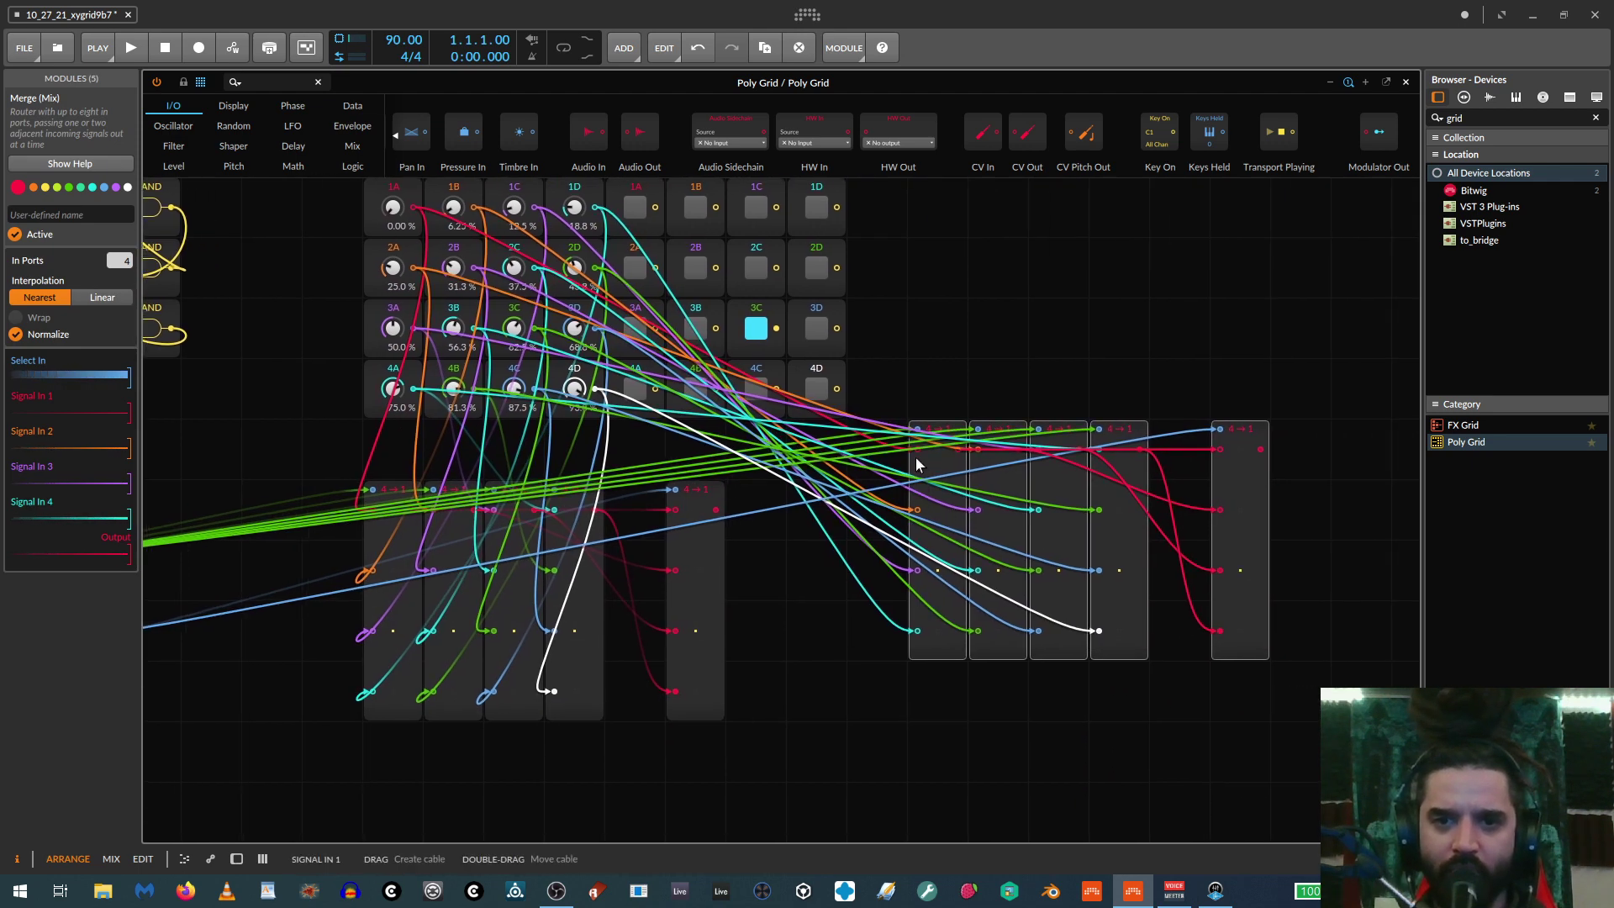
Disconnect the knob-grid cables from the signal inputs of the first two duplicated Merge modules
double_click(918, 510)
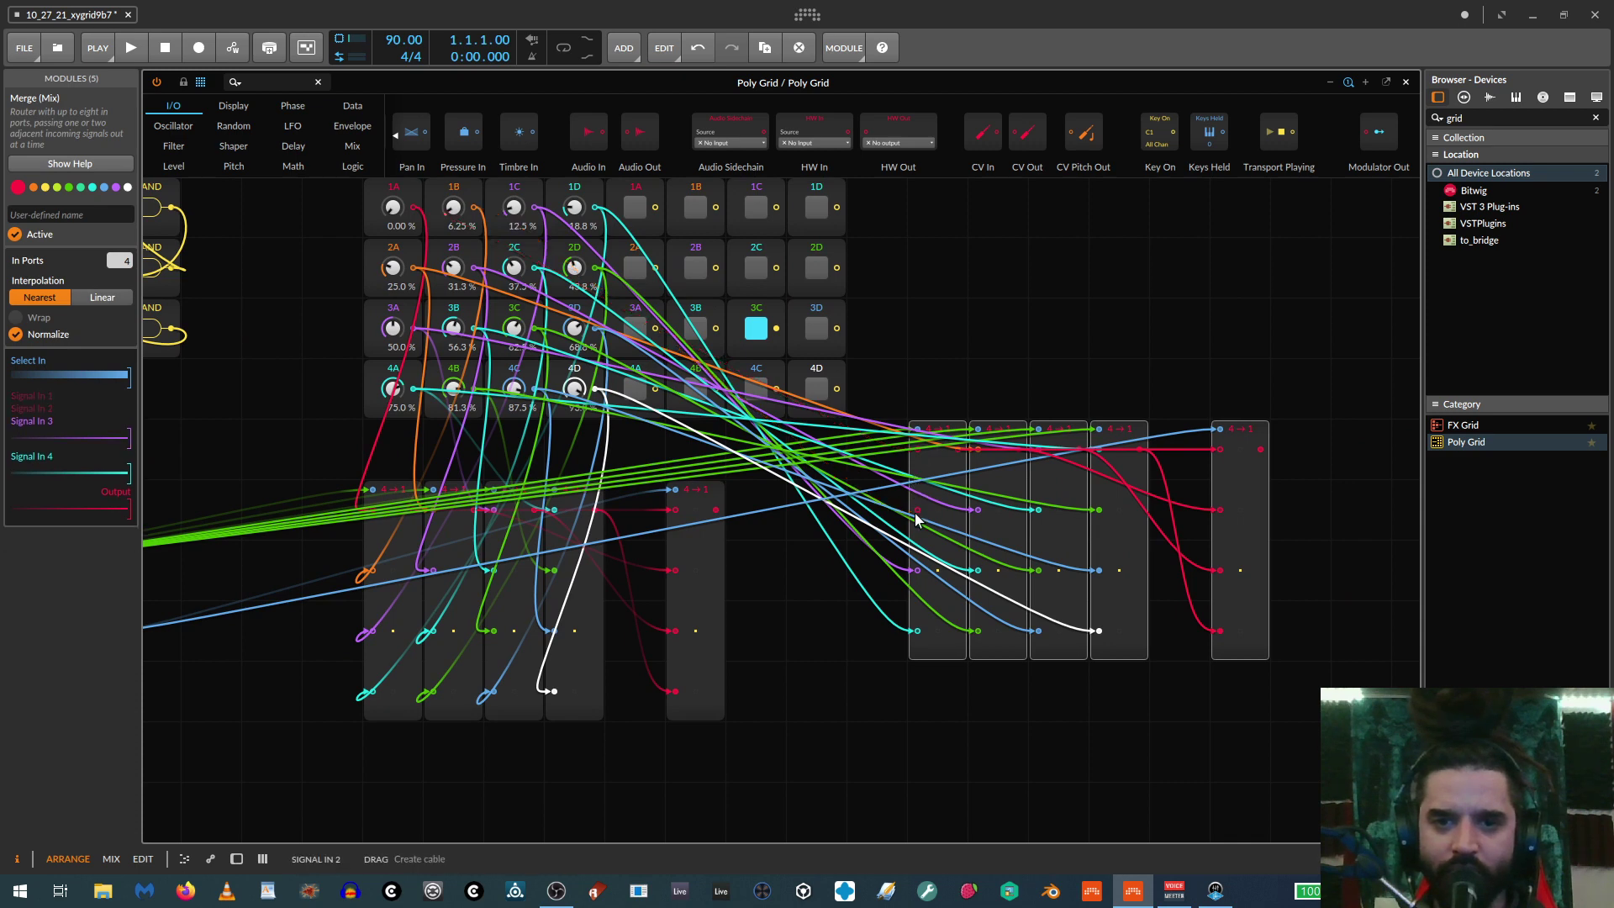
double_click(916, 568)
double_click(917, 631)
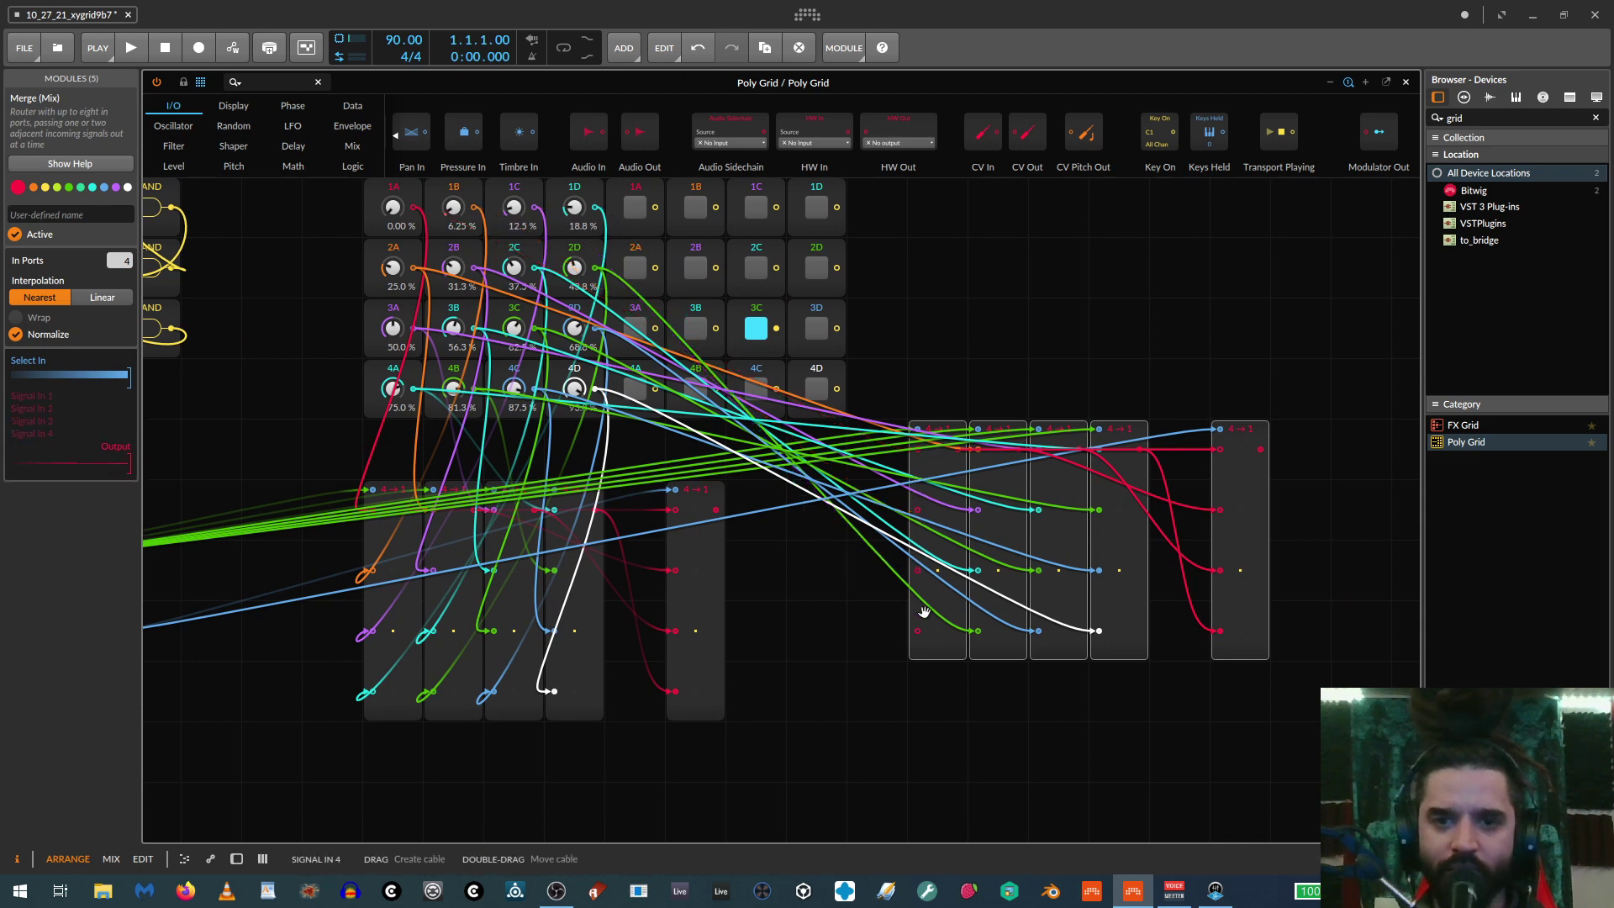
double_click(979, 631)
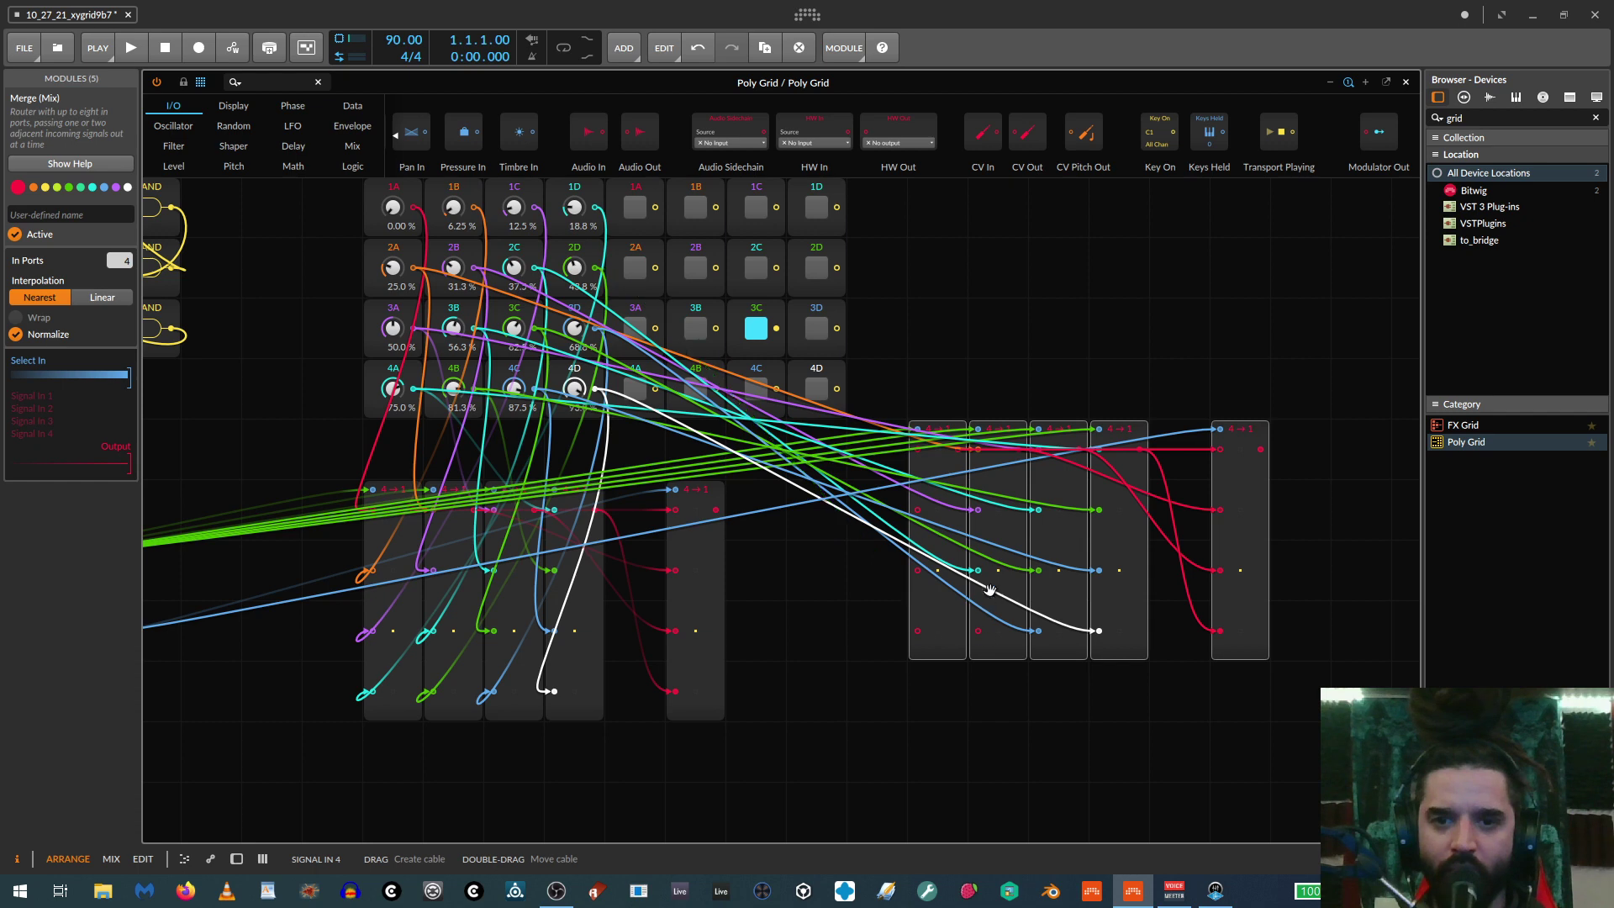
double_click(978, 570)
double_click(978, 509)
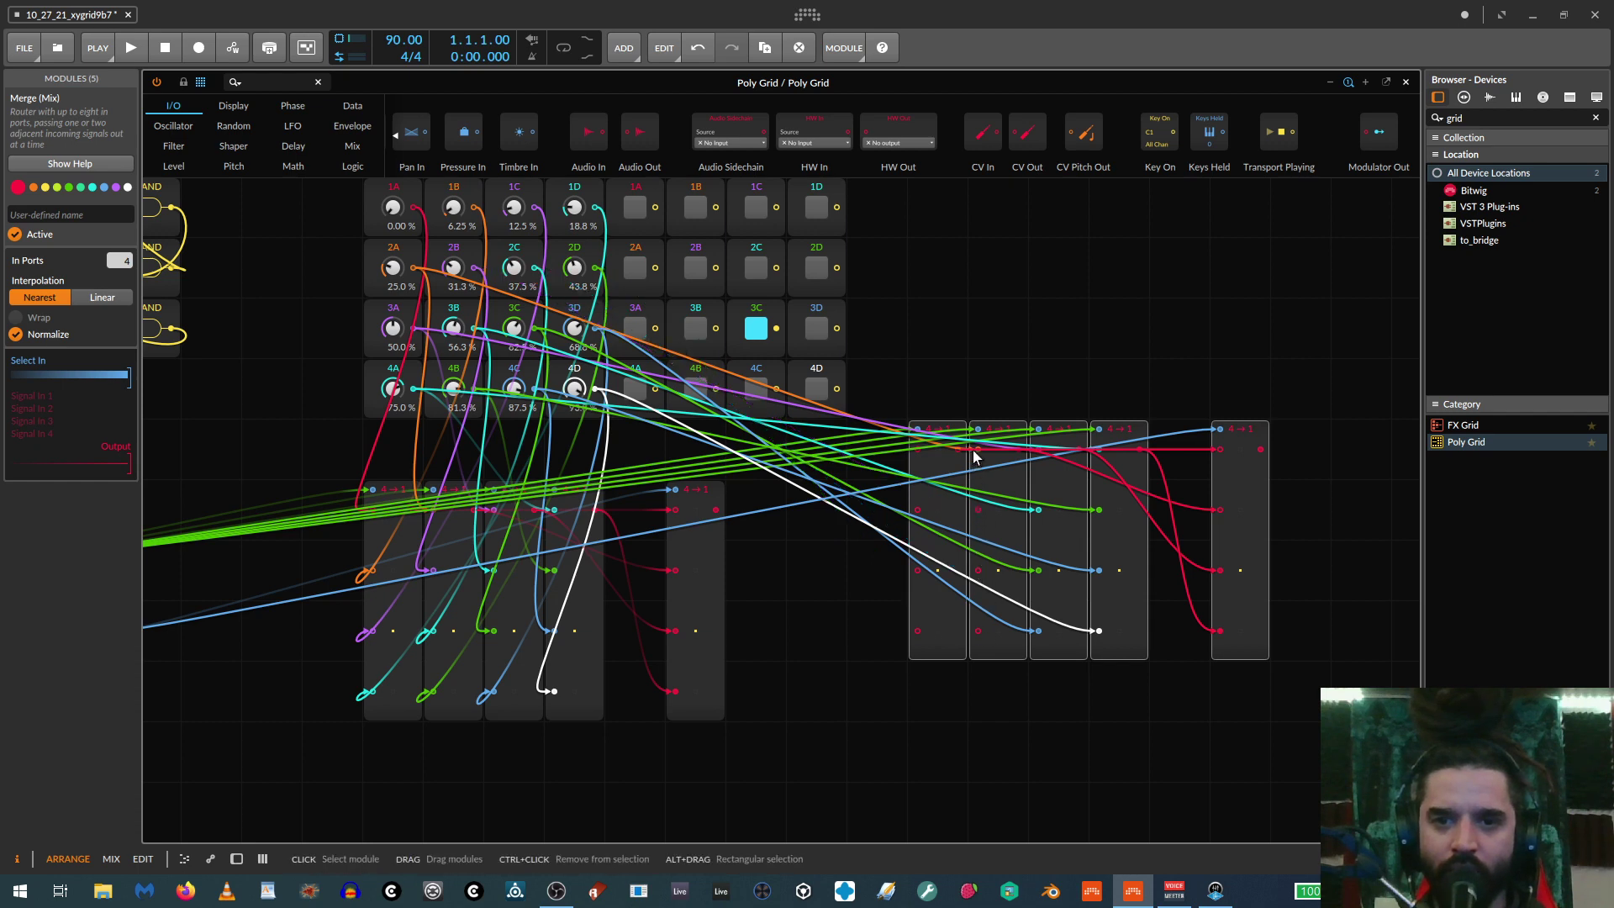
Disconnect the knob-grid cables from the signal inputs of the third and fourth duplicated Merge modules
double_click(1039, 631)
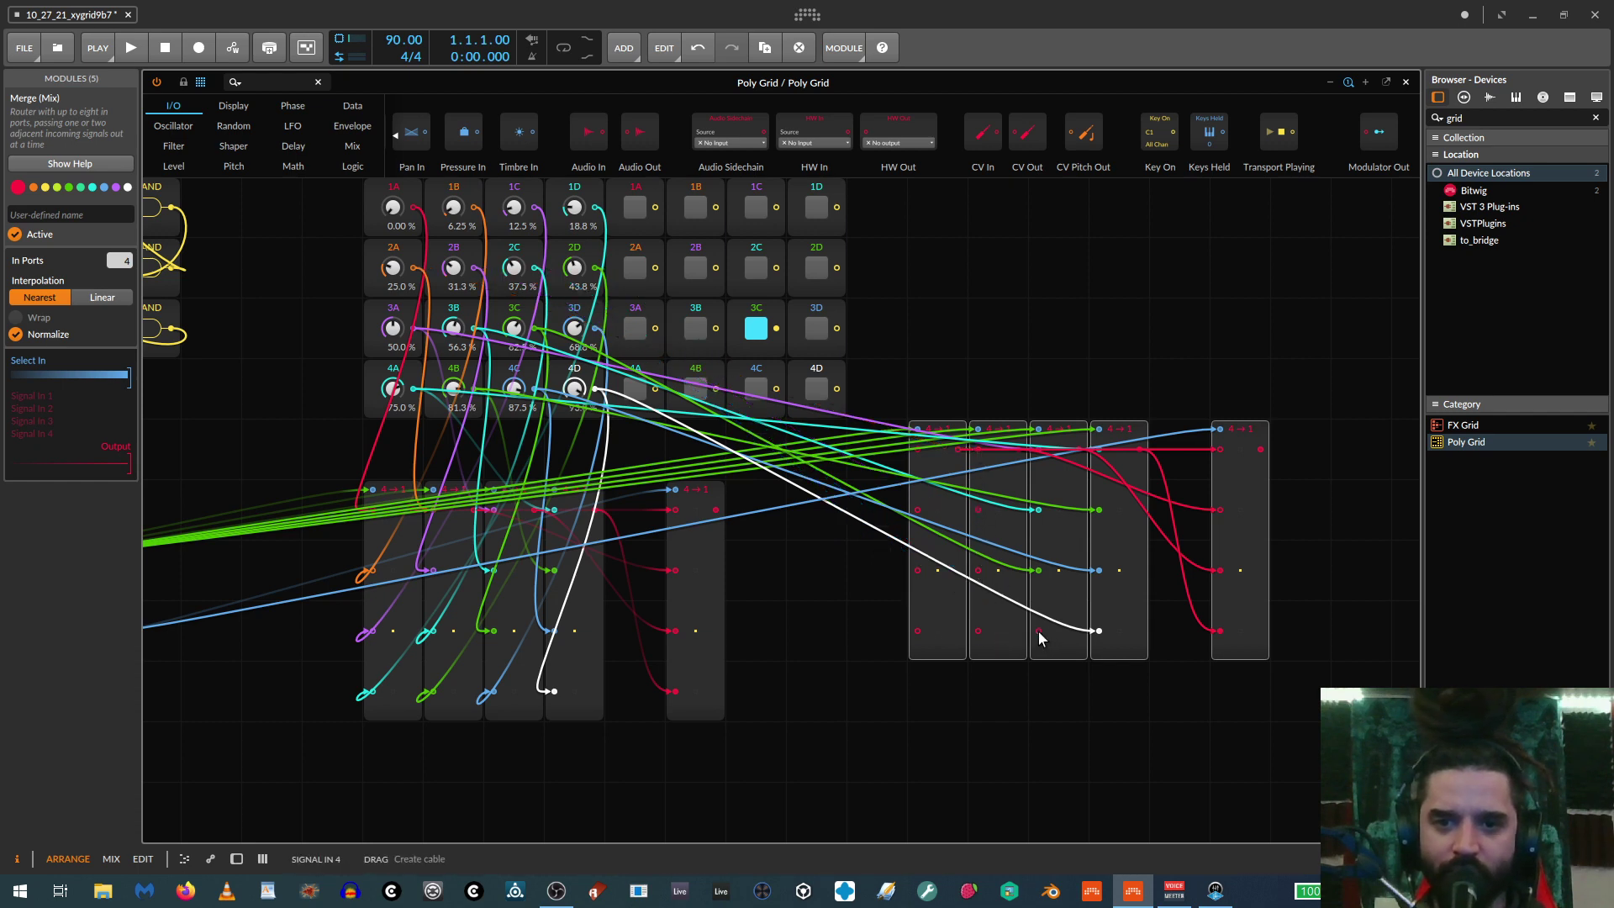
double_click(1039, 571)
double_click(1039, 510)
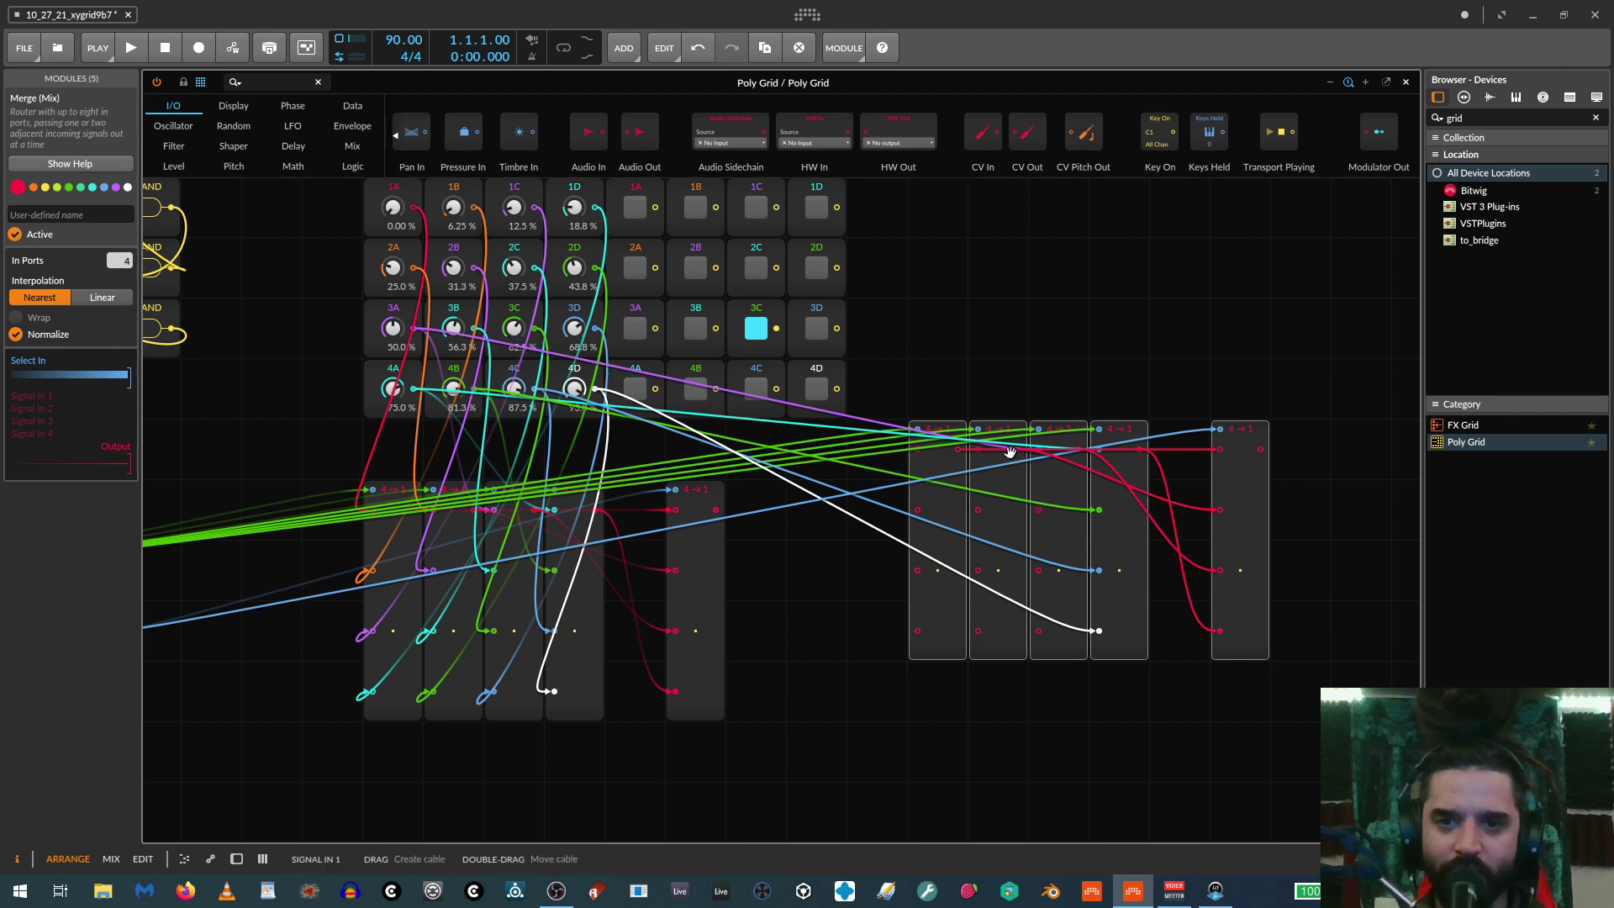
double_click(1098, 632)
double_click(1099, 571)
double_click(1098, 510)
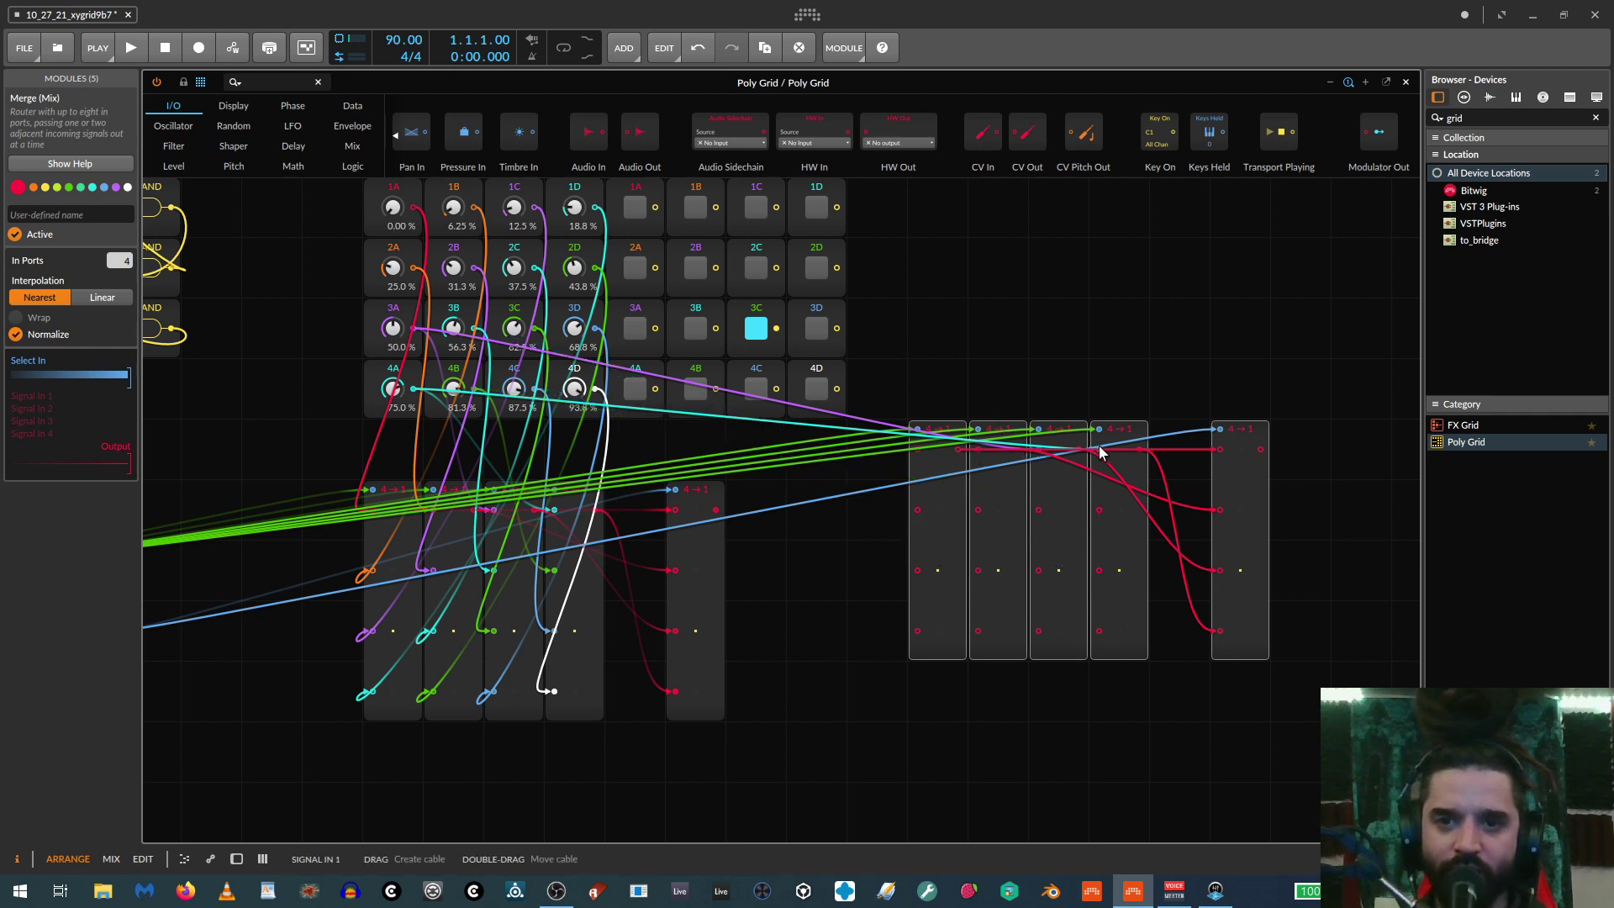
double_click(1098, 449)
Lower the final duplicated Merge by two rows and stagger the other four, each one row below its predecessor
left_click_drag(1114, 476, 1131, 568)
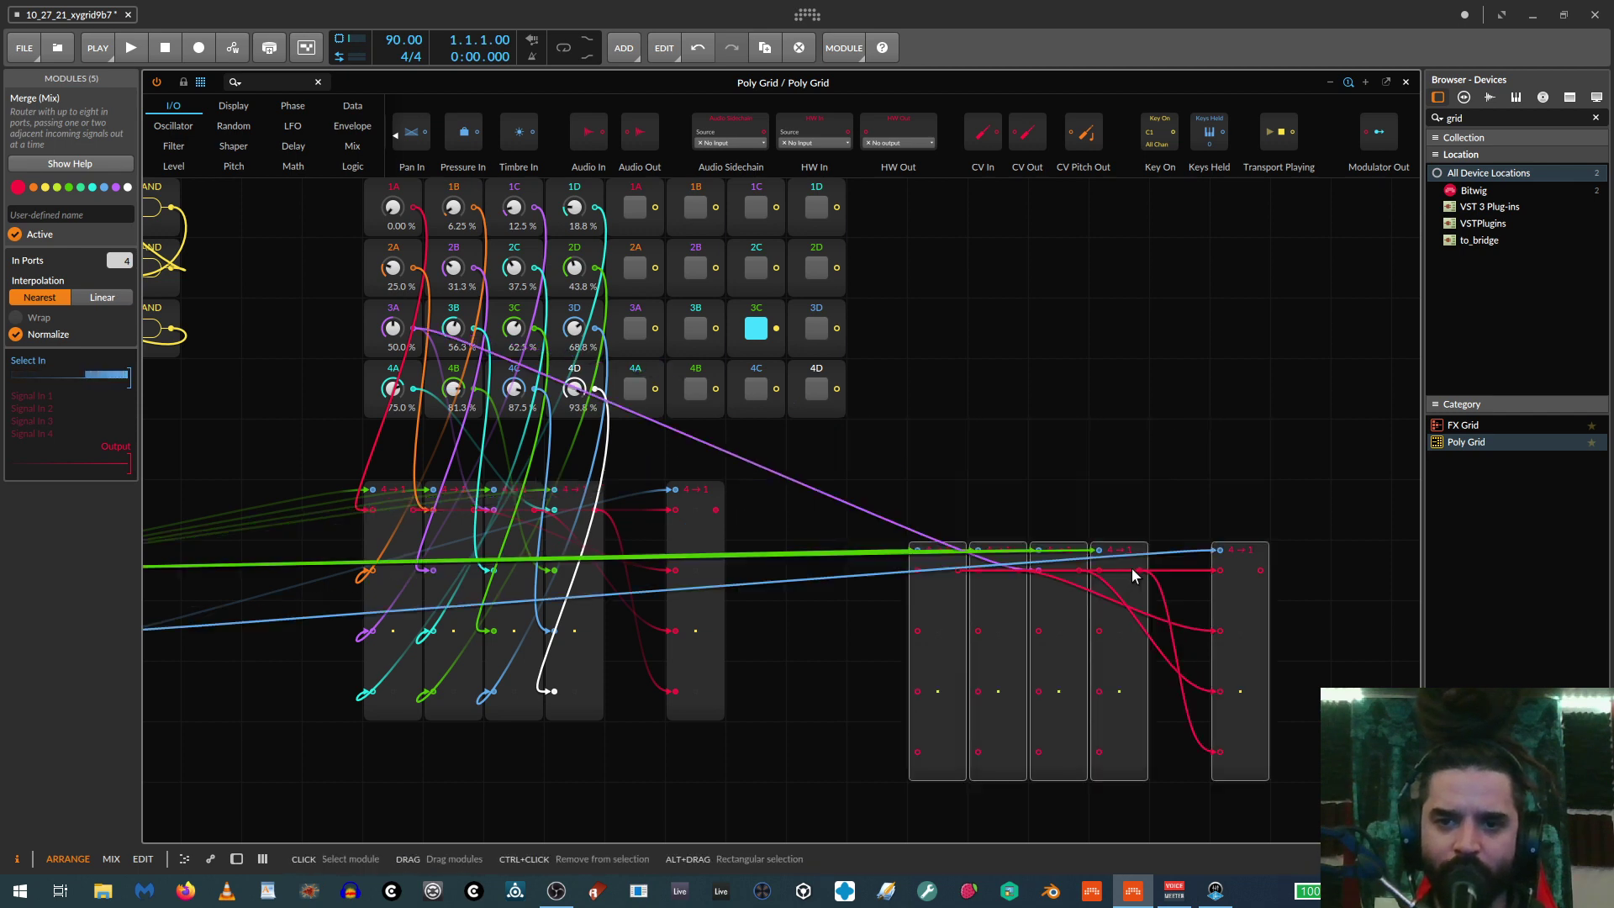
left_click(1118, 480)
left_click_drag(1125, 632, 1108, 672)
left_click_drag(1054, 656, 942, 490)
left_click(942, 612)
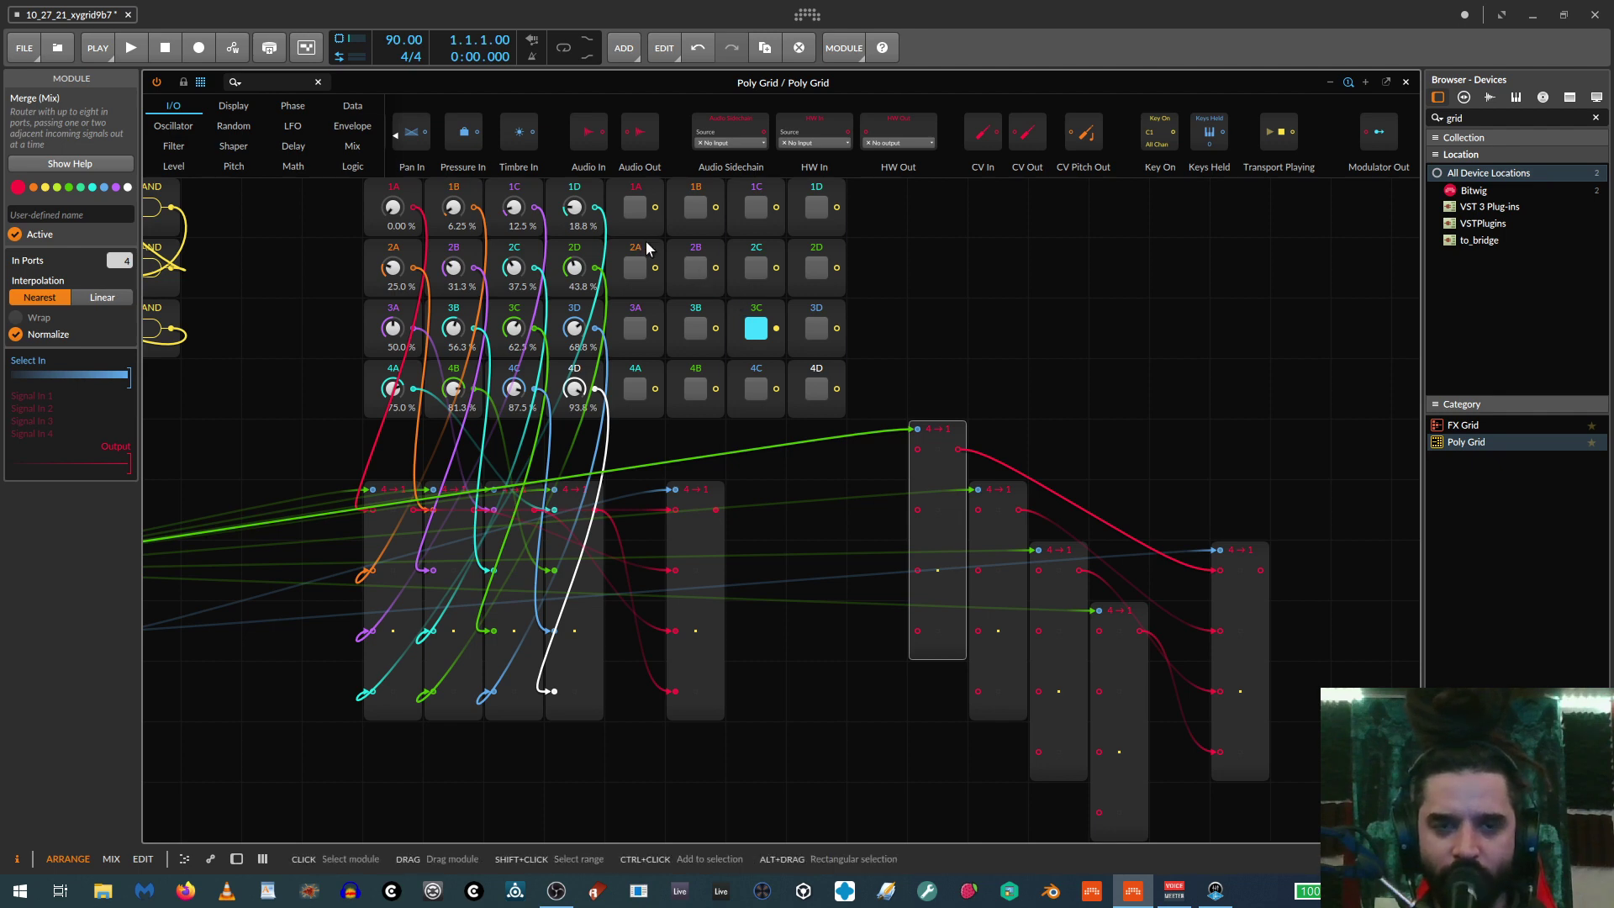
Connect buttons 1A, 1B, 1C and 1D in order to the four signal inputs of the first staggered Merge
left_click_drag(657, 207, 917, 449)
left_click_drag(716, 207, 917, 509)
left_click_drag(781, 233, 917, 570)
left_click_drag(836, 210, 916, 630)
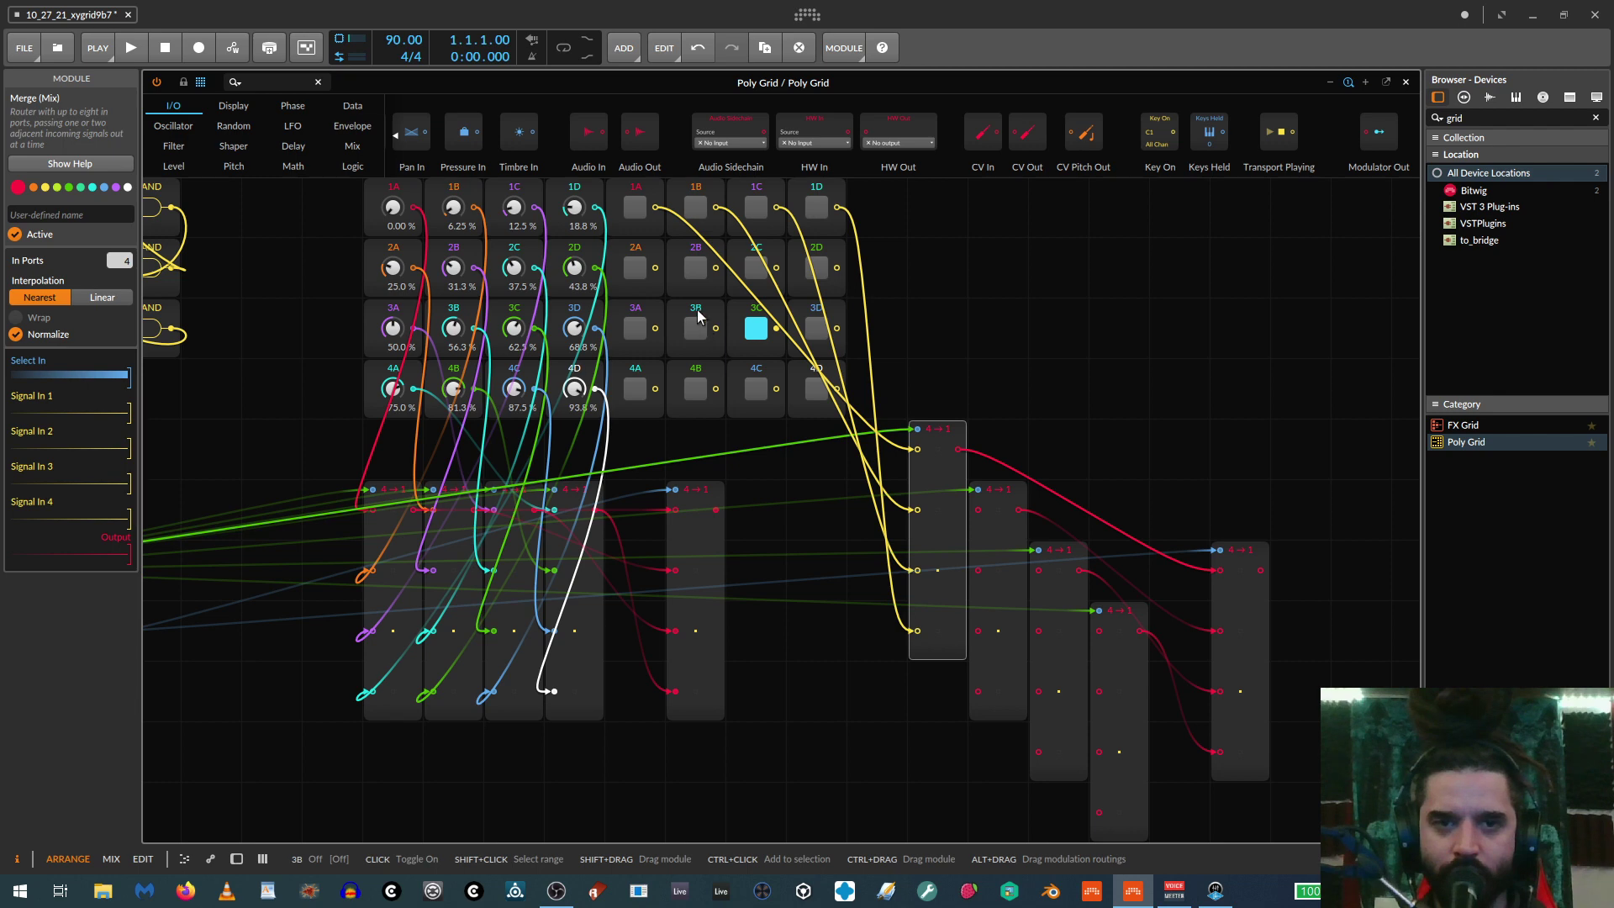
Connect buttons 2A, 2B, 2C and 2D in order to the four signal inputs of the second staggered Merge
left_click_drag(655, 267, 979, 509)
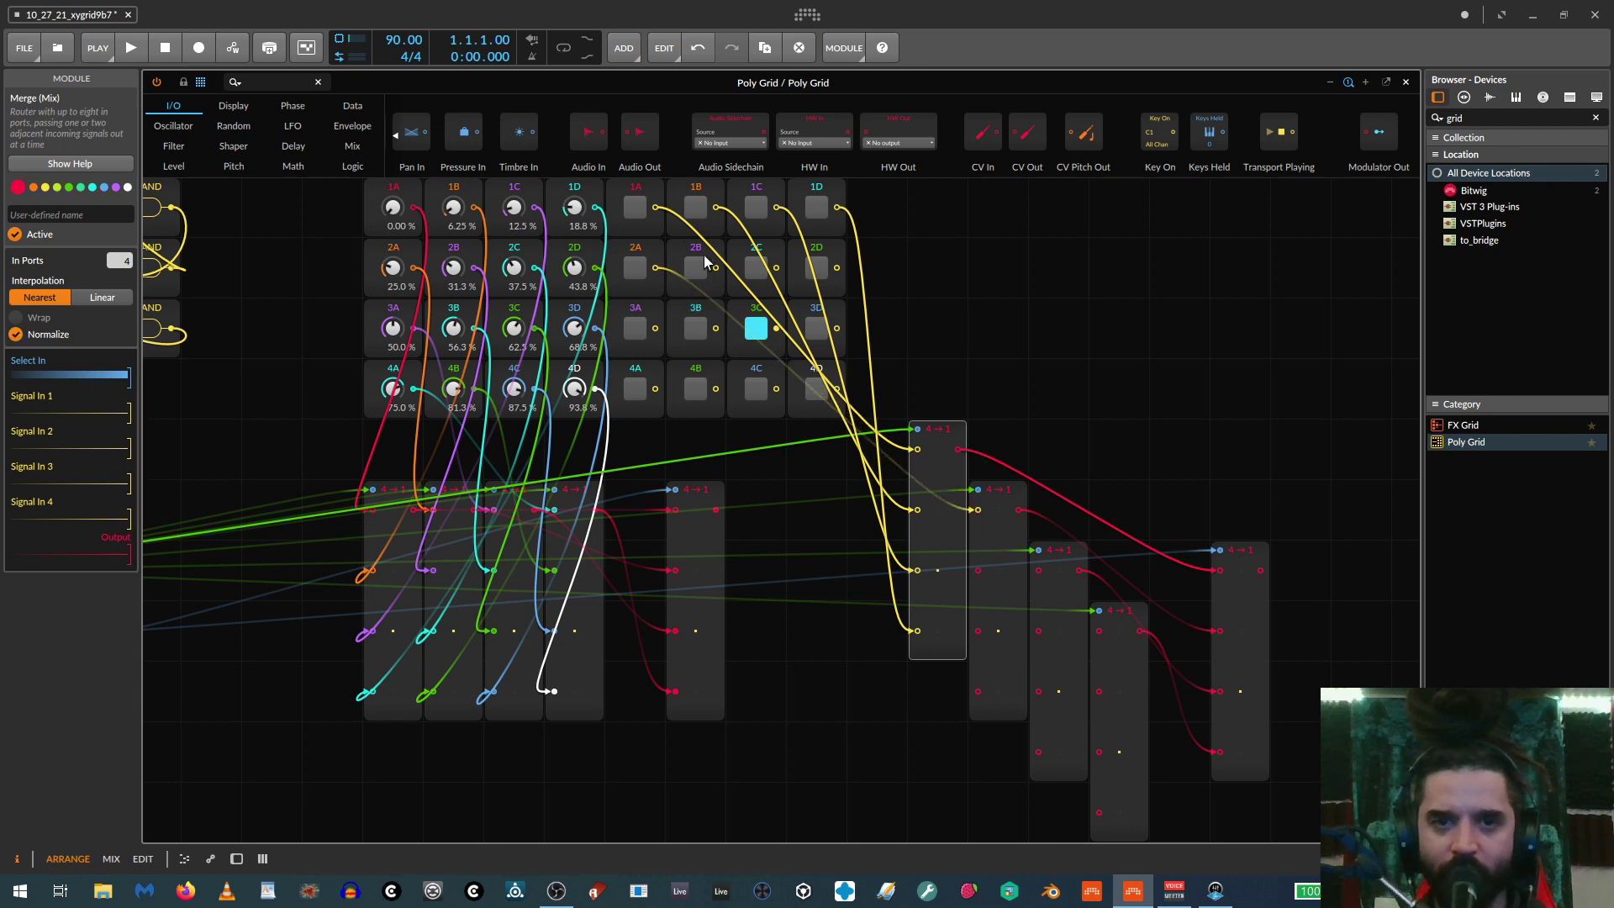
left_click_drag(715, 267, 978, 570)
left_click_drag(776, 267, 978, 630)
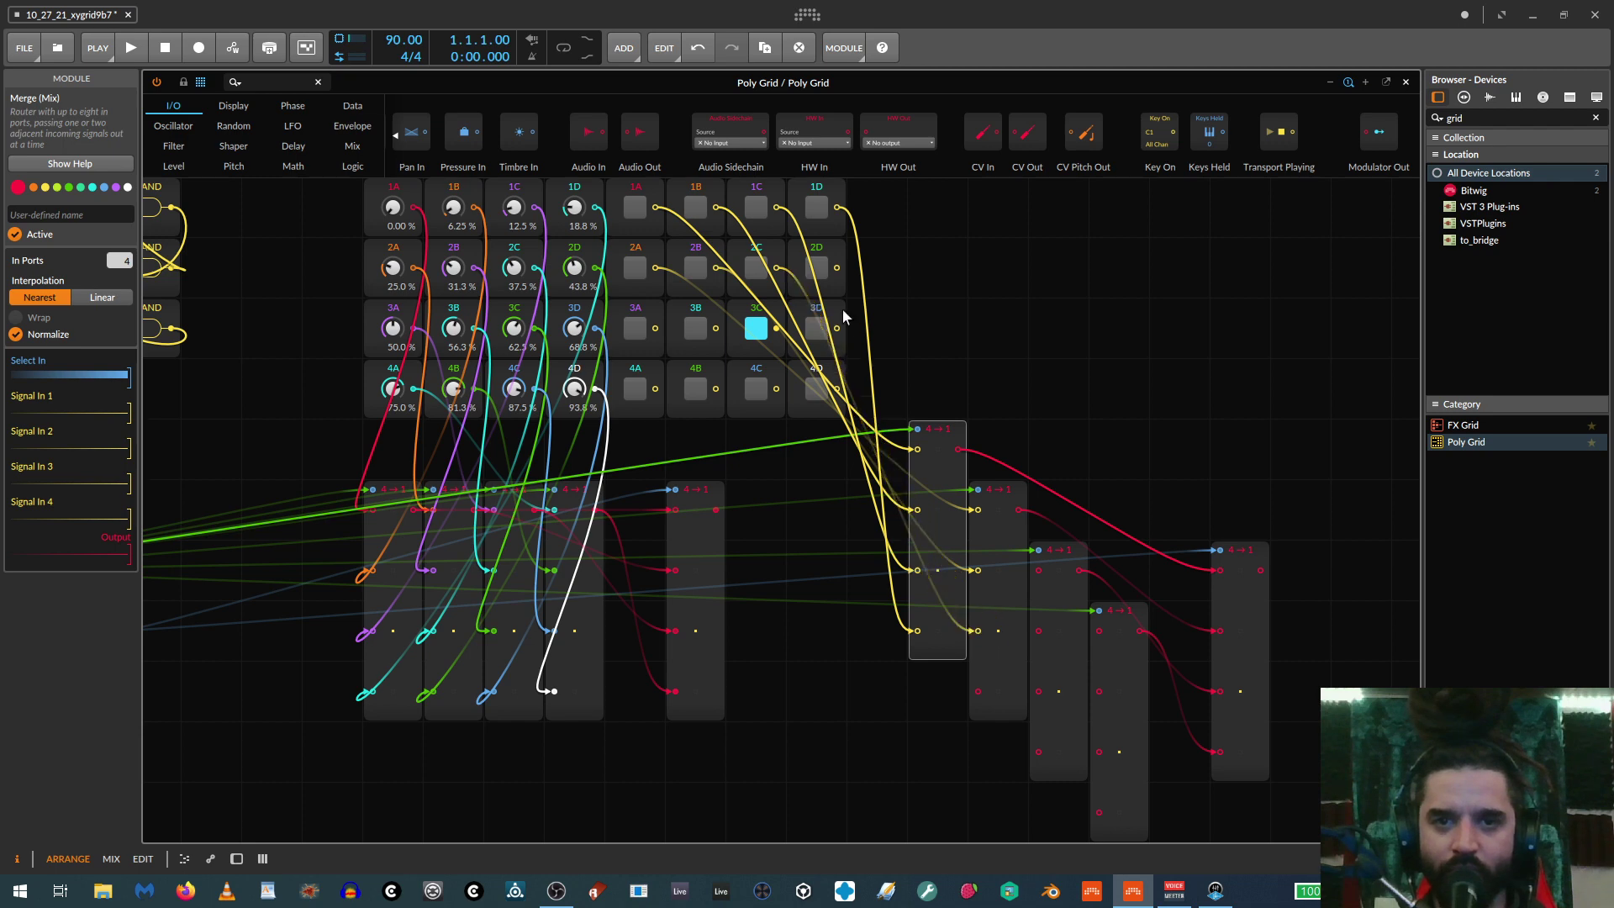
left_click_drag(836, 268, 978, 693)
Add an Attenuate module to the output of the knob grid's final Merge and name it "cv out"
left_click_drag(1294, 628, 1279, 627)
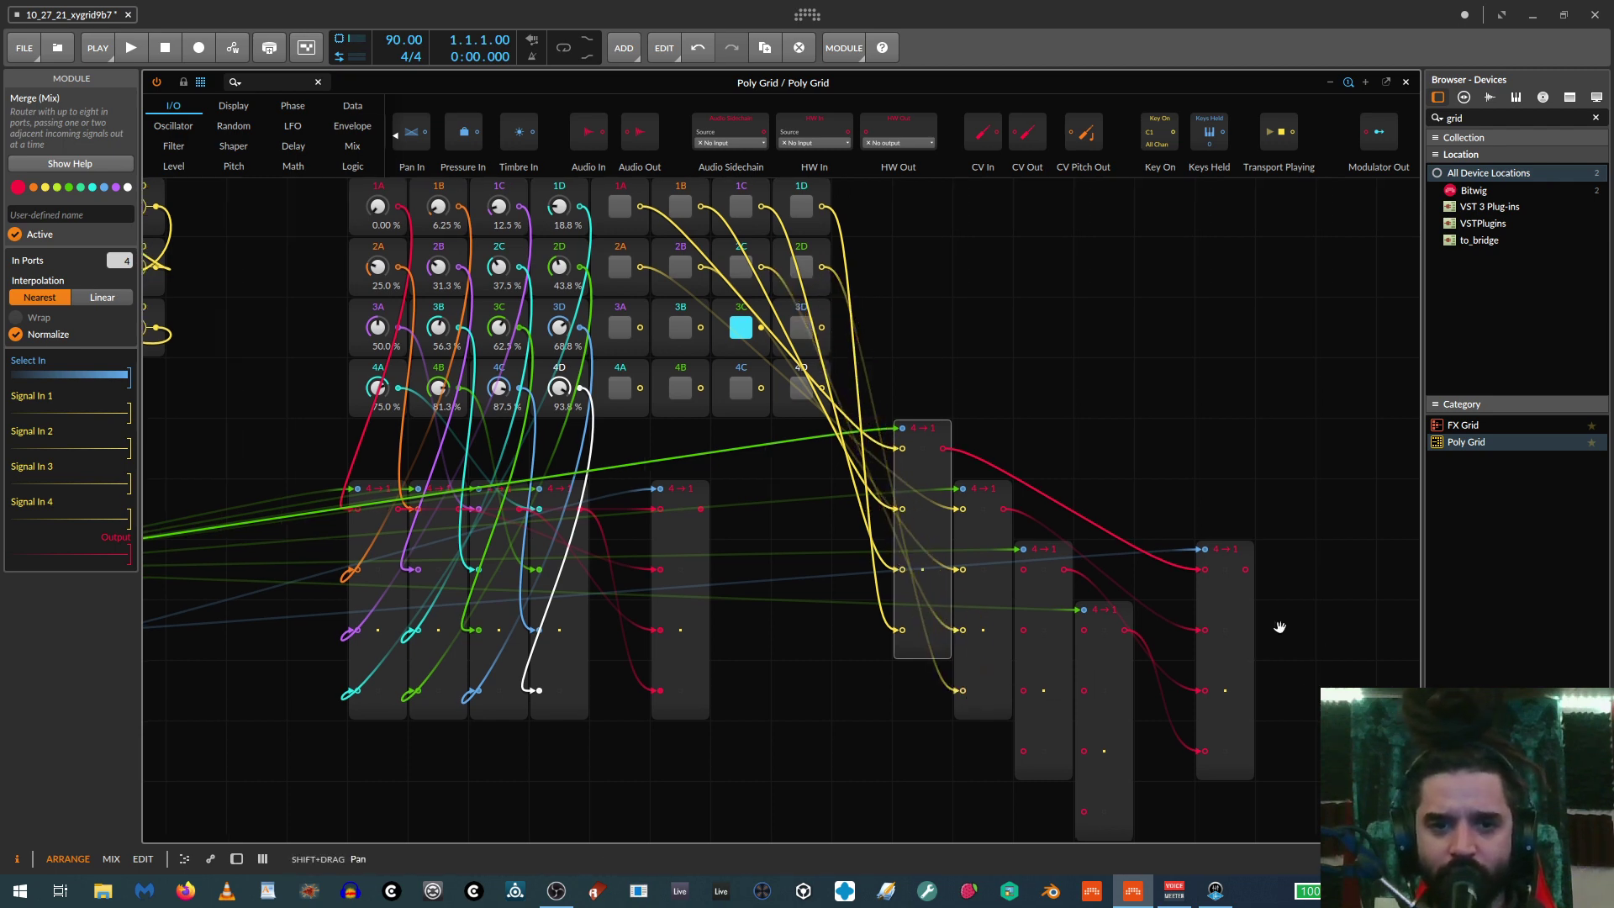
scroll(1279, 627, "right", 2)
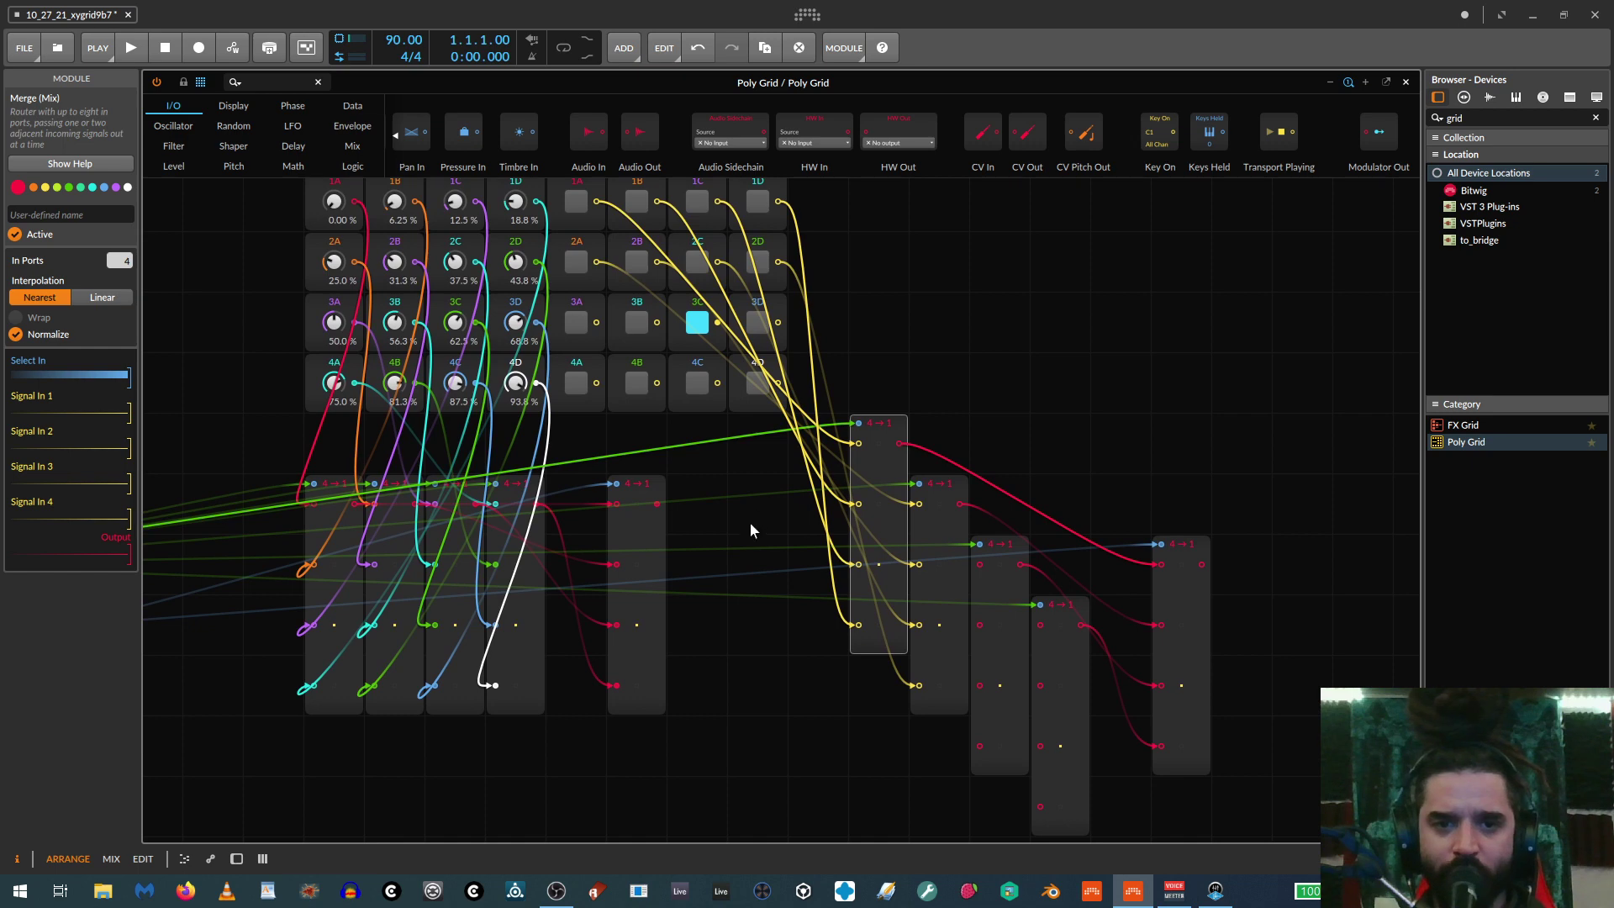
left_click(236, 165)
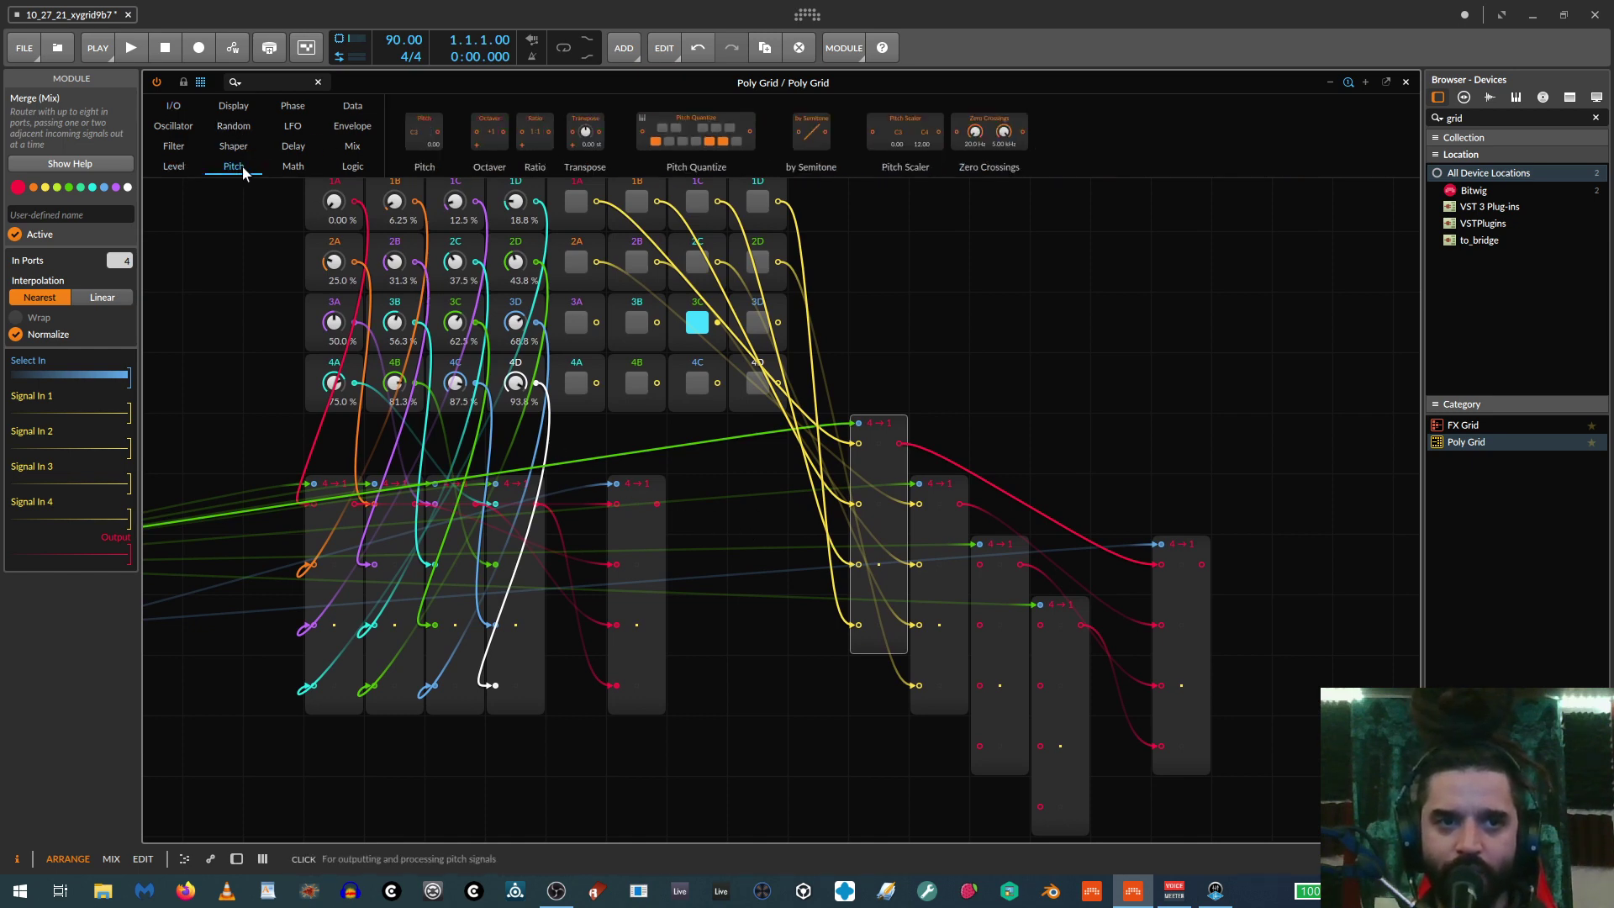
left_click(175, 165)
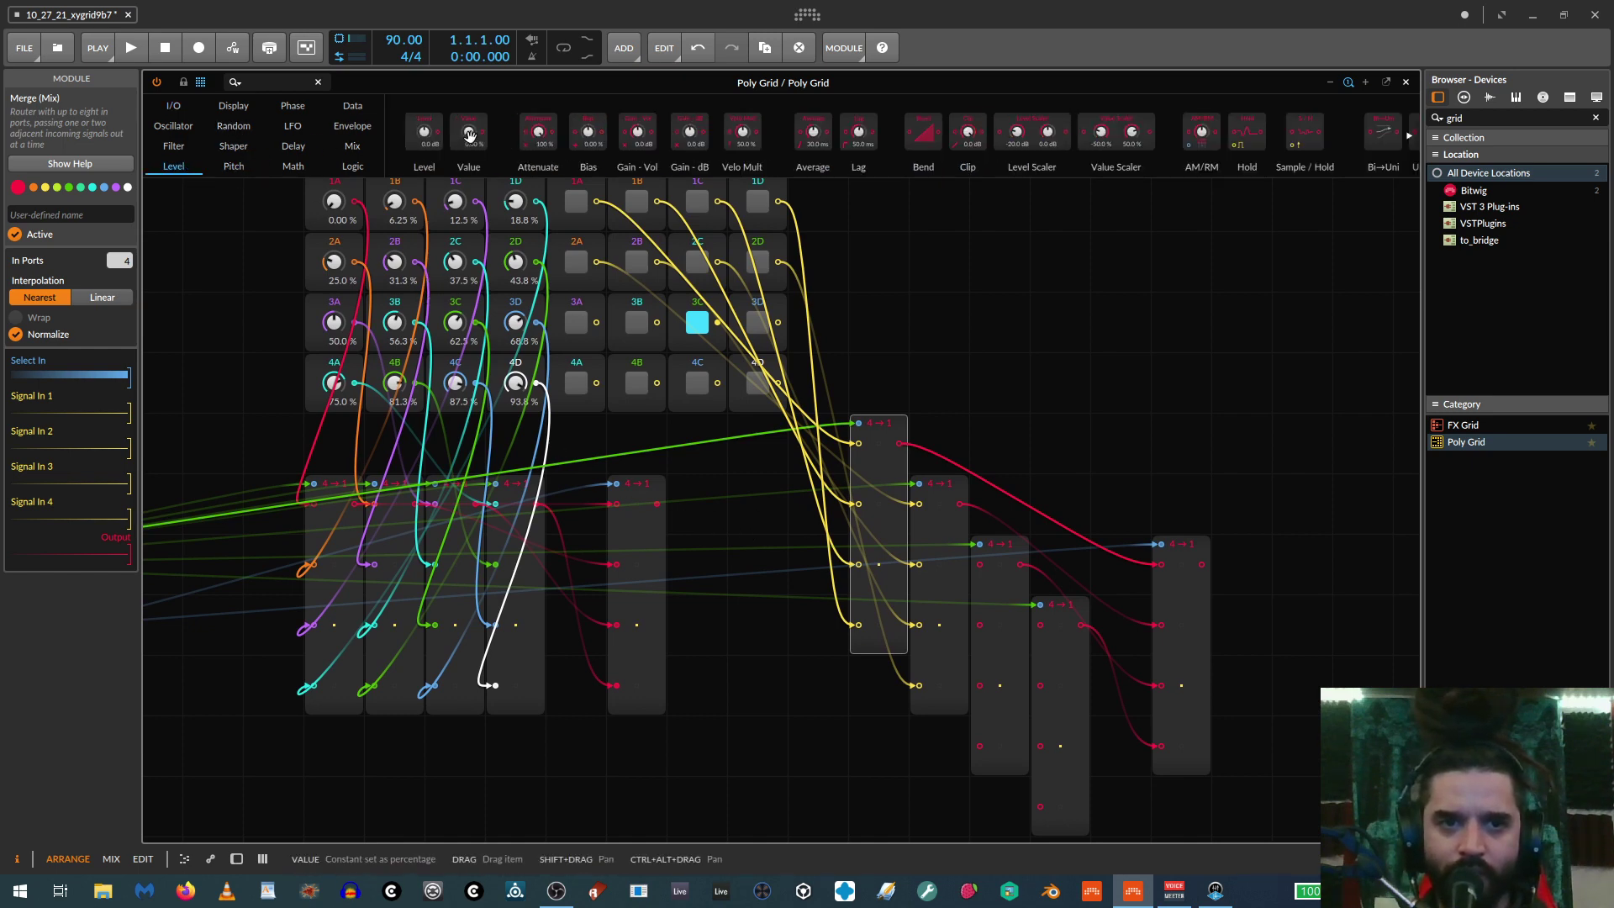
left_click(657, 503, "alt")
left_click(690, 486)
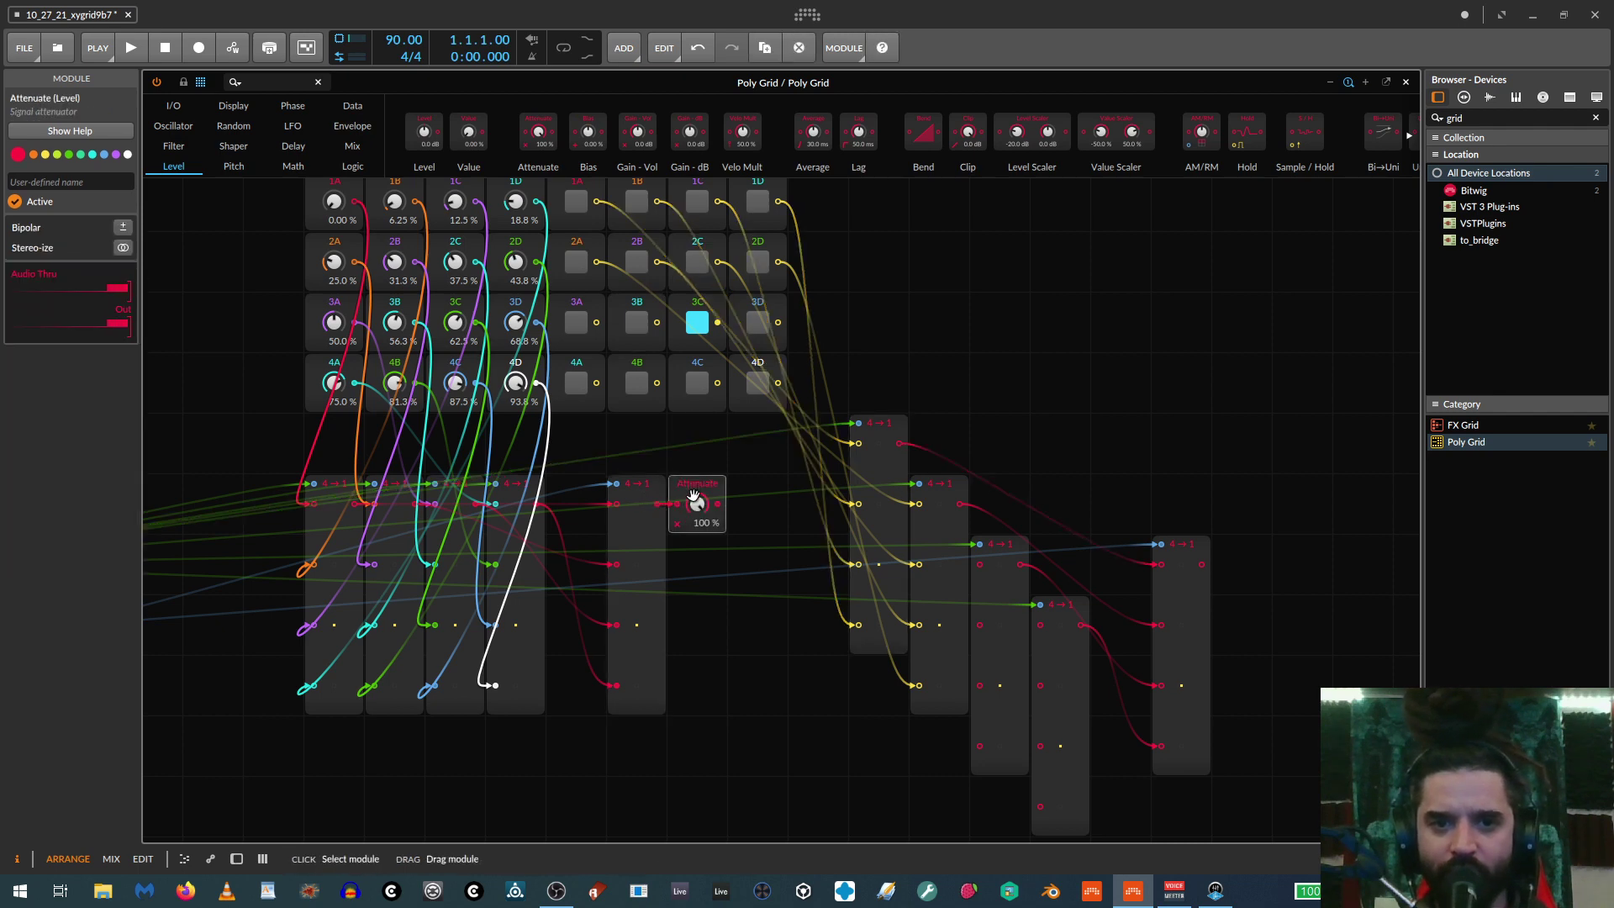
left_click(44, 182)
type("cv out")
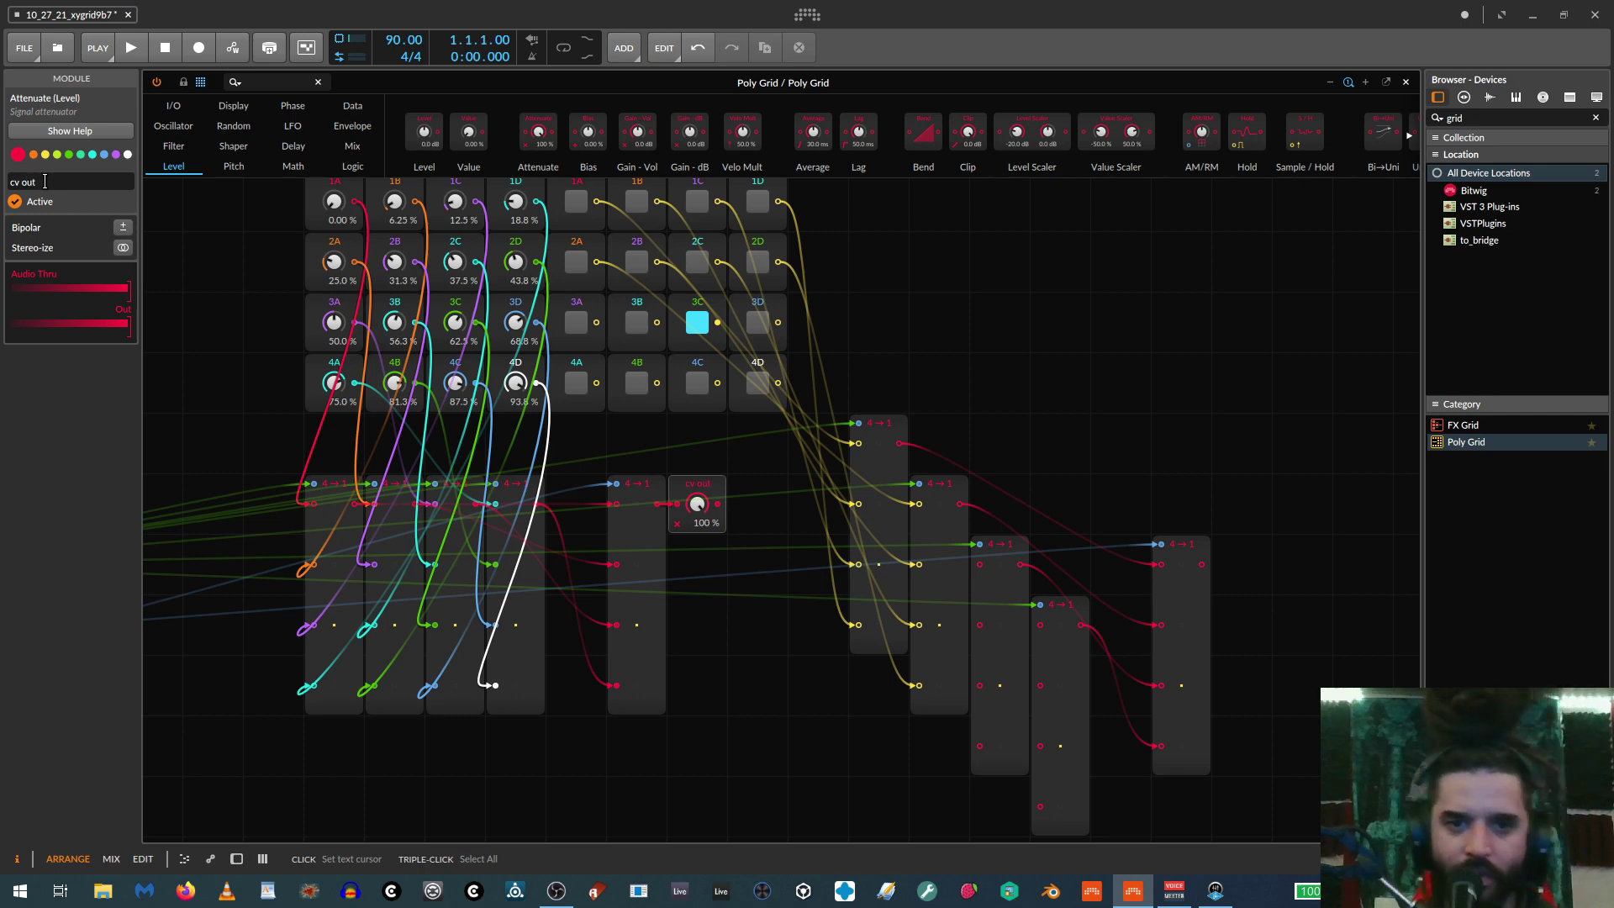
Duplicate the cv out Attenuate onto the button grid's final Merge output and rename the copy "gtate out"
left_click_drag(696, 496, 1302, 559)
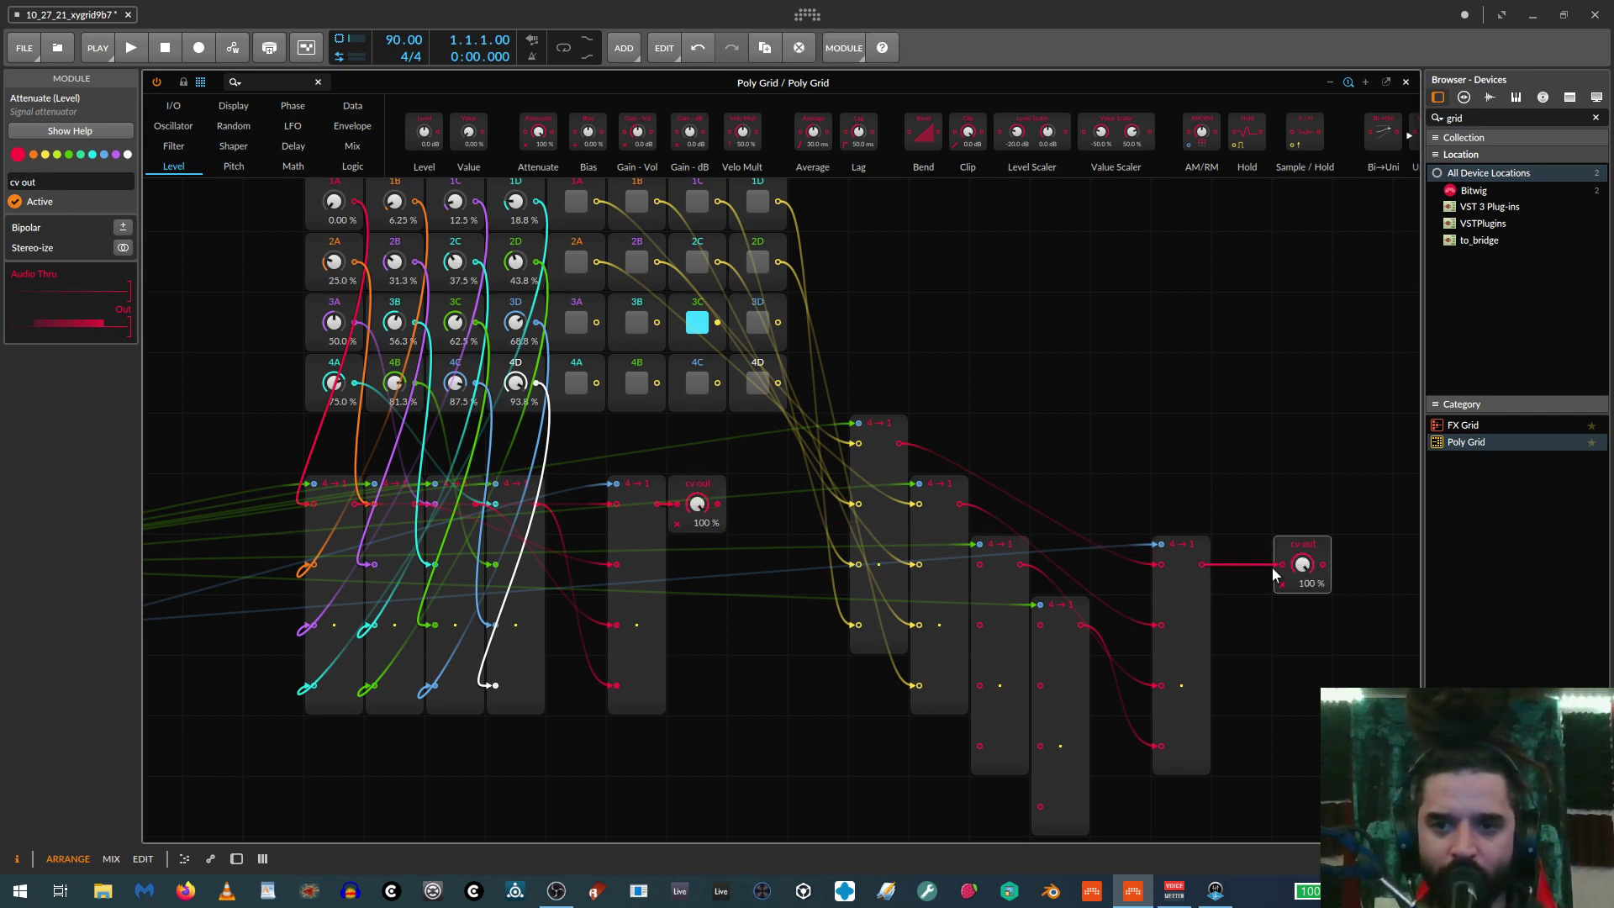
left_click(42, 183)
type("gtate")
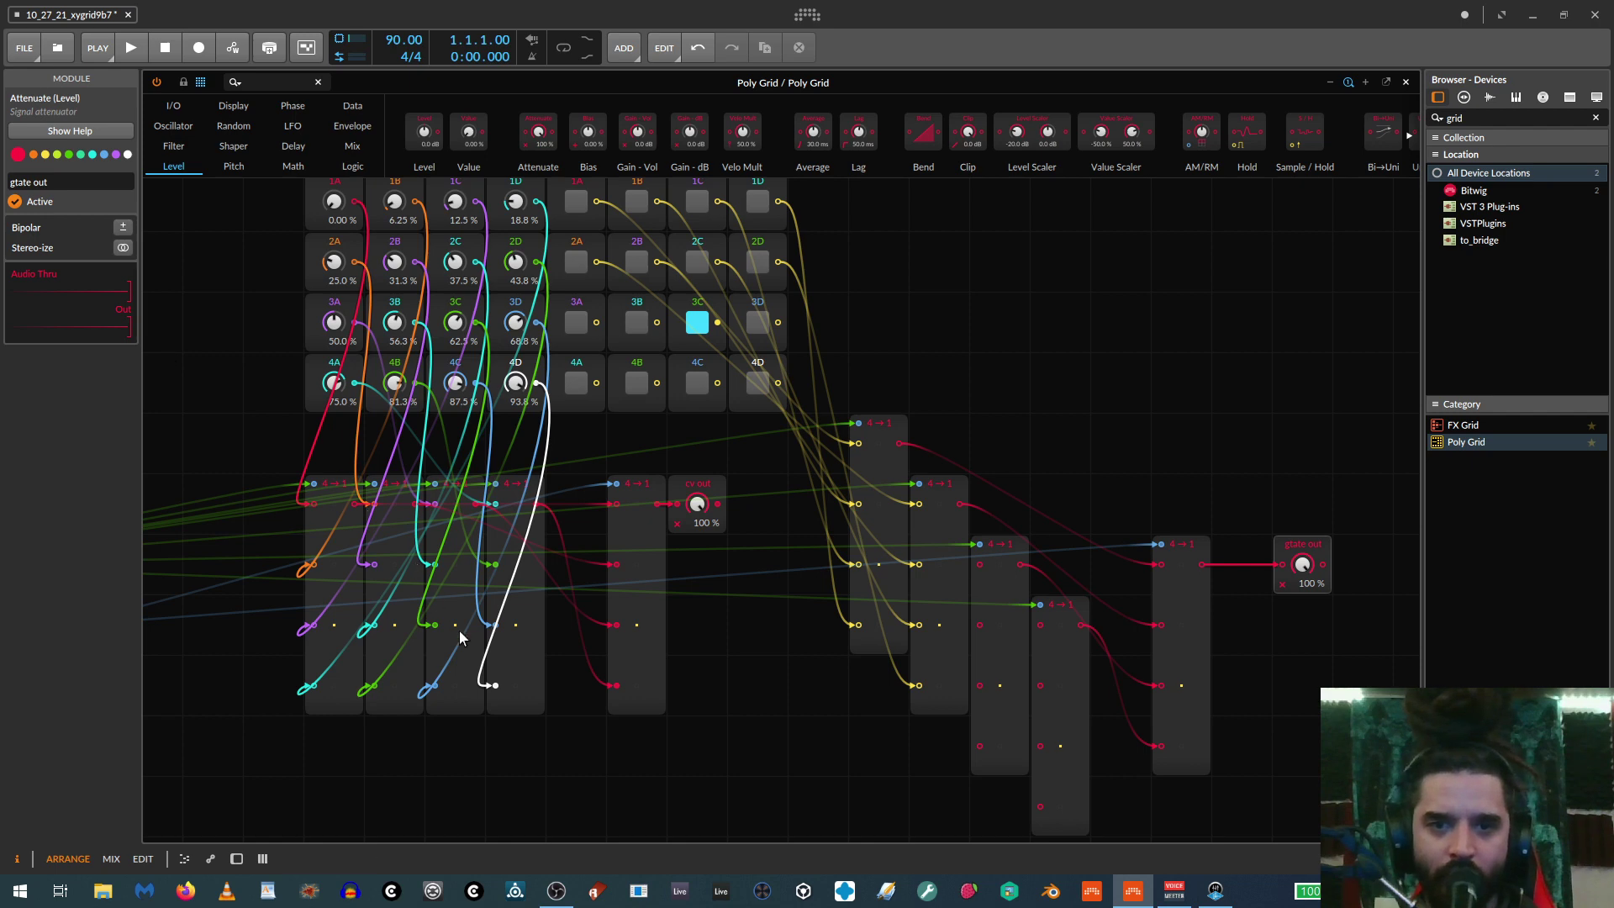
Move the X and Y value modules directly beside the 3C logic block, with Y below X
left_click(733, 744)
scroll(673, 680, "up", 3)
left_click_drag(882, 489, 1123, 412)
left_click_drag(351, 548, 587, 577)
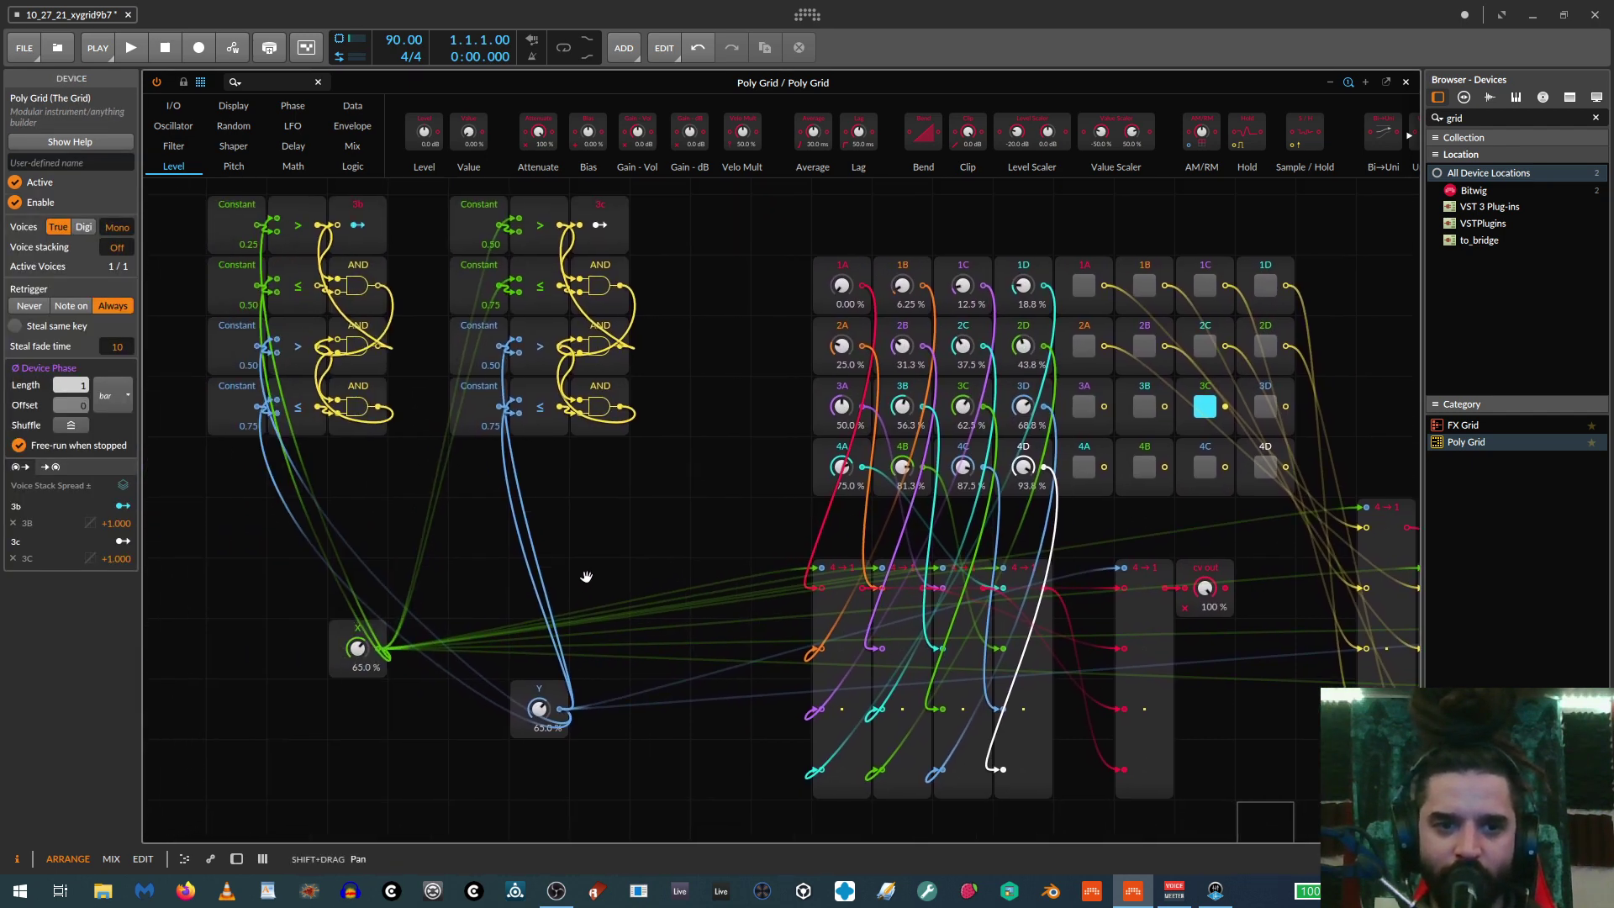
left_click_drag(350, 620, 624, 347)
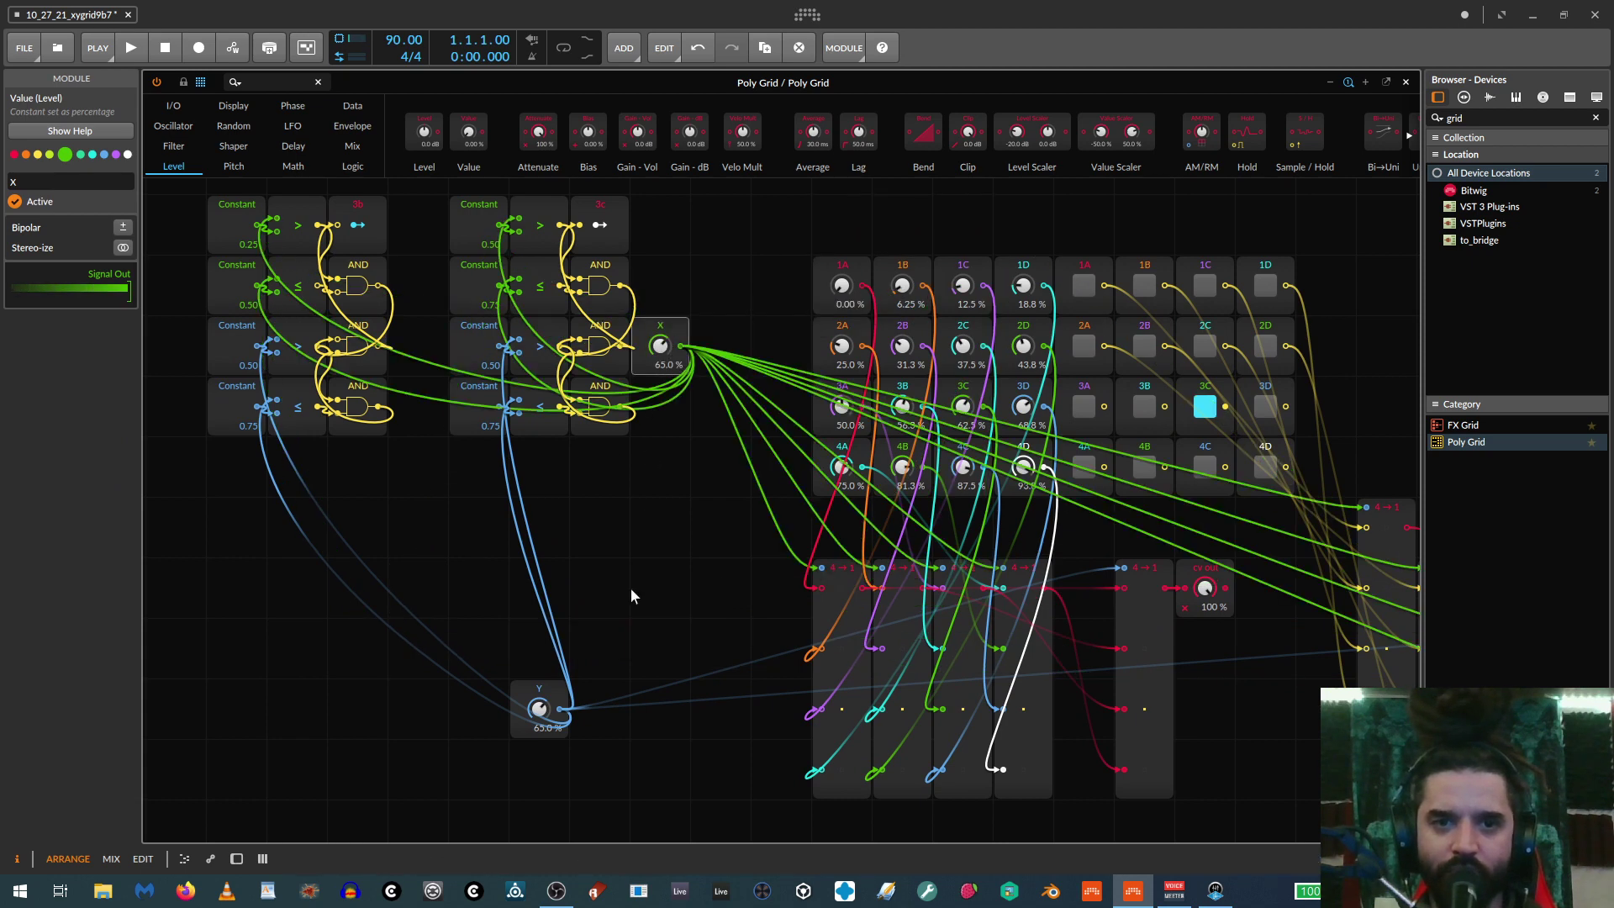
left_click_drag(539, 695, 660, 392)
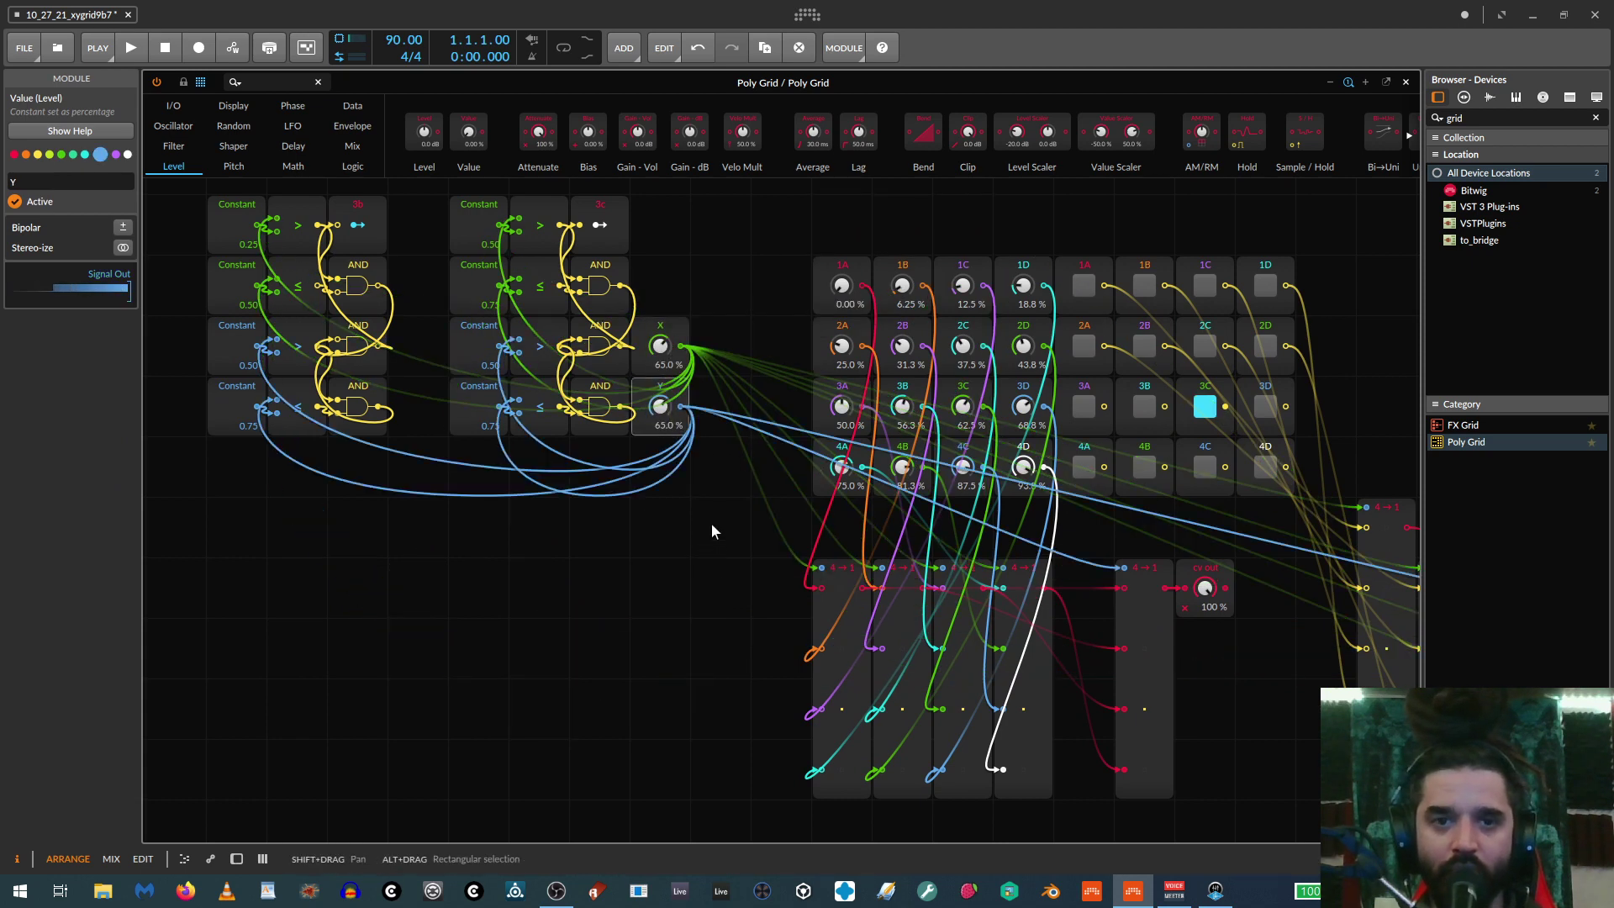
Insert an Attenuate module between X and its destinations, and place it beneath the 3B logic block
scroll(714, 521, "up", 3)
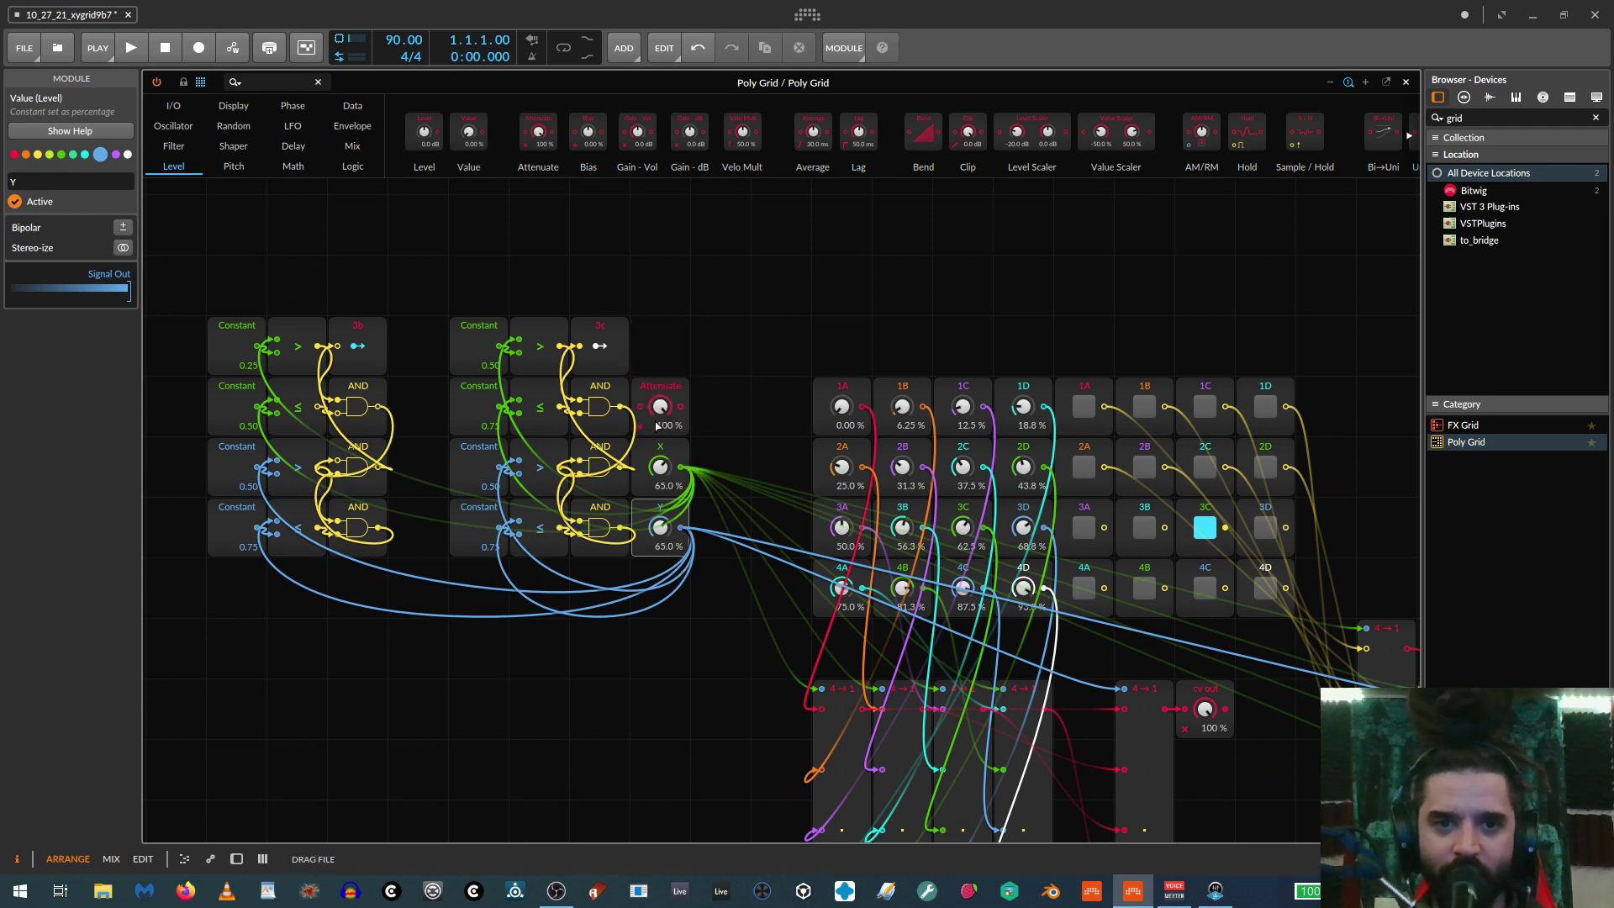
double_click(682, 469)
left_click_drag(725, 452, 254, 660)
Place X beside knob 1A and Y beside knob 2A, and lower X to 43.5 % to test button 3B
left_click_drag(662, 450, 790, 430)
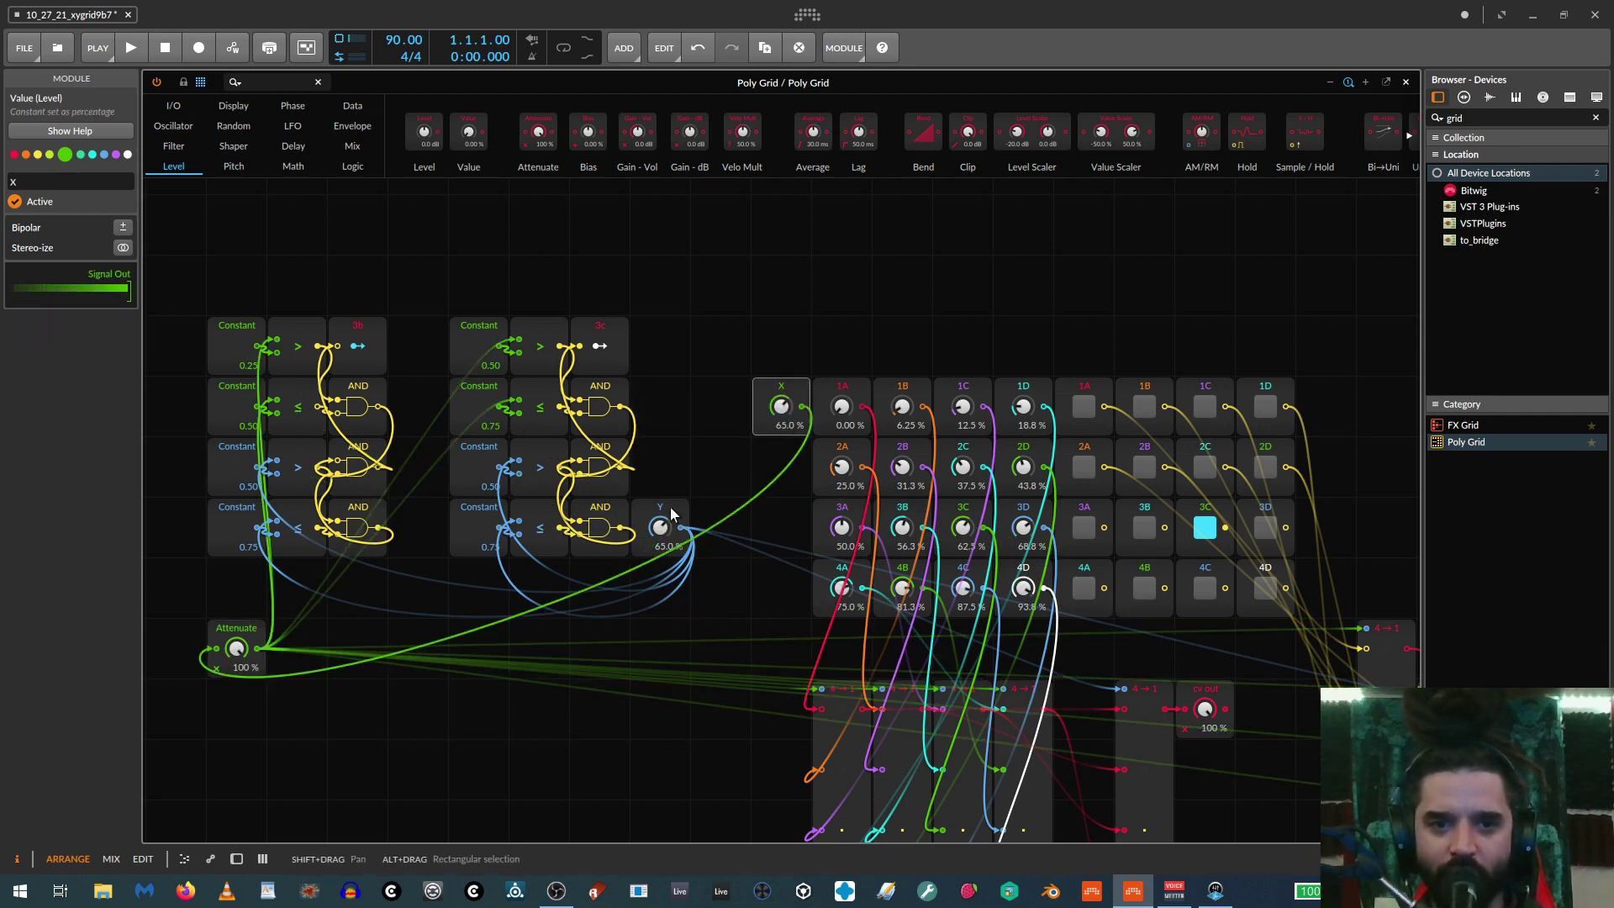
left_click_drag(660, 509, 781, 448)
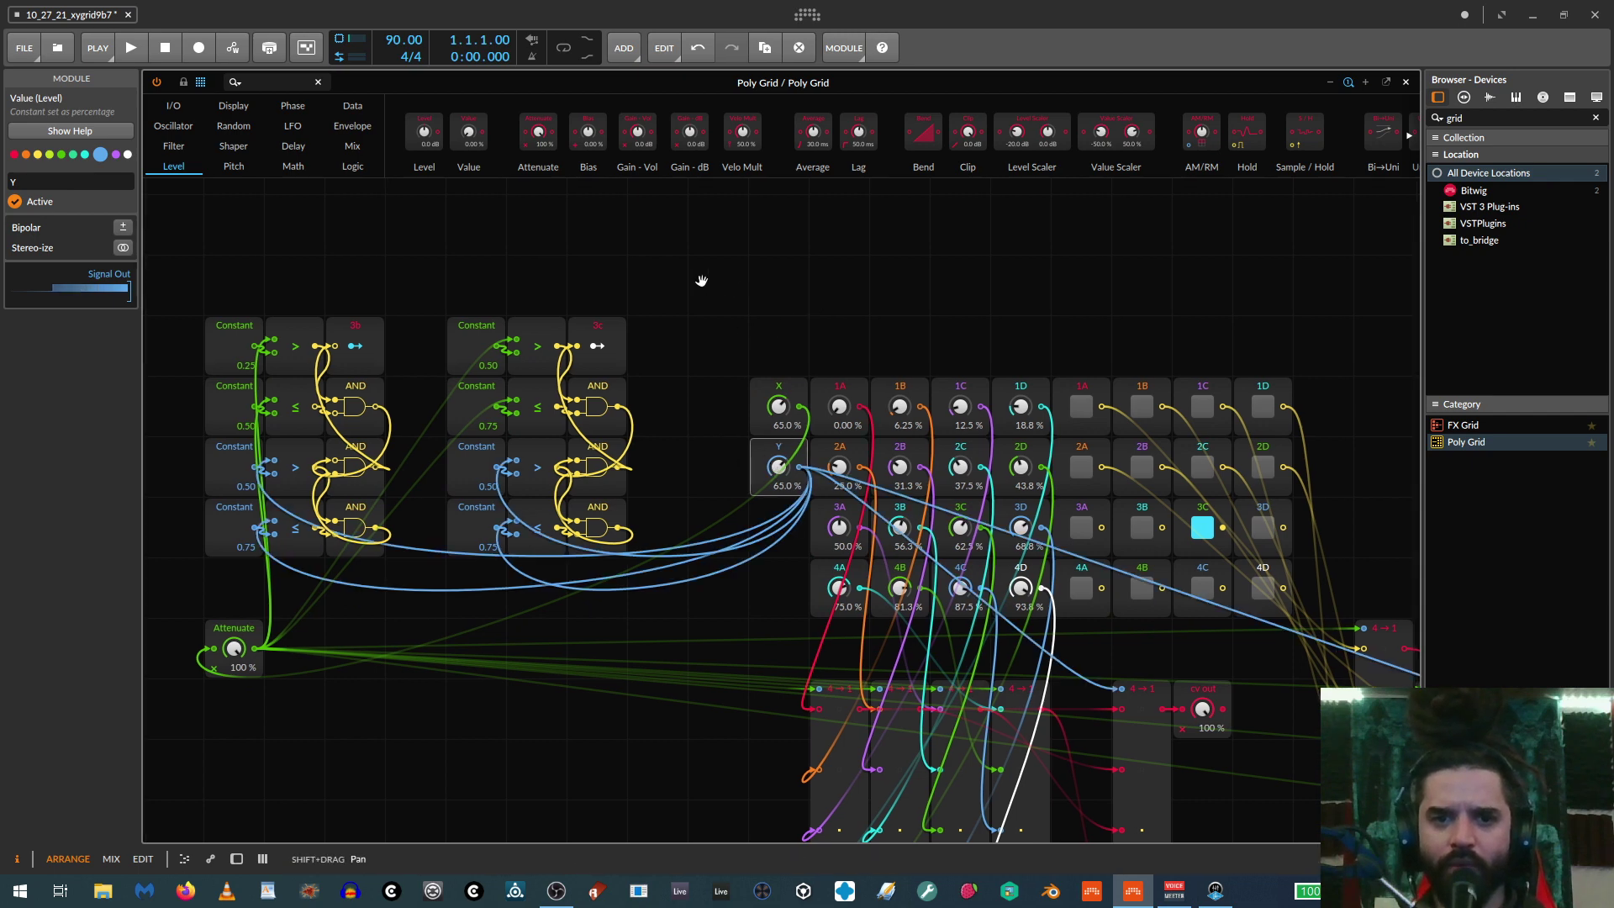
scroll(804, 437, "up", 2)
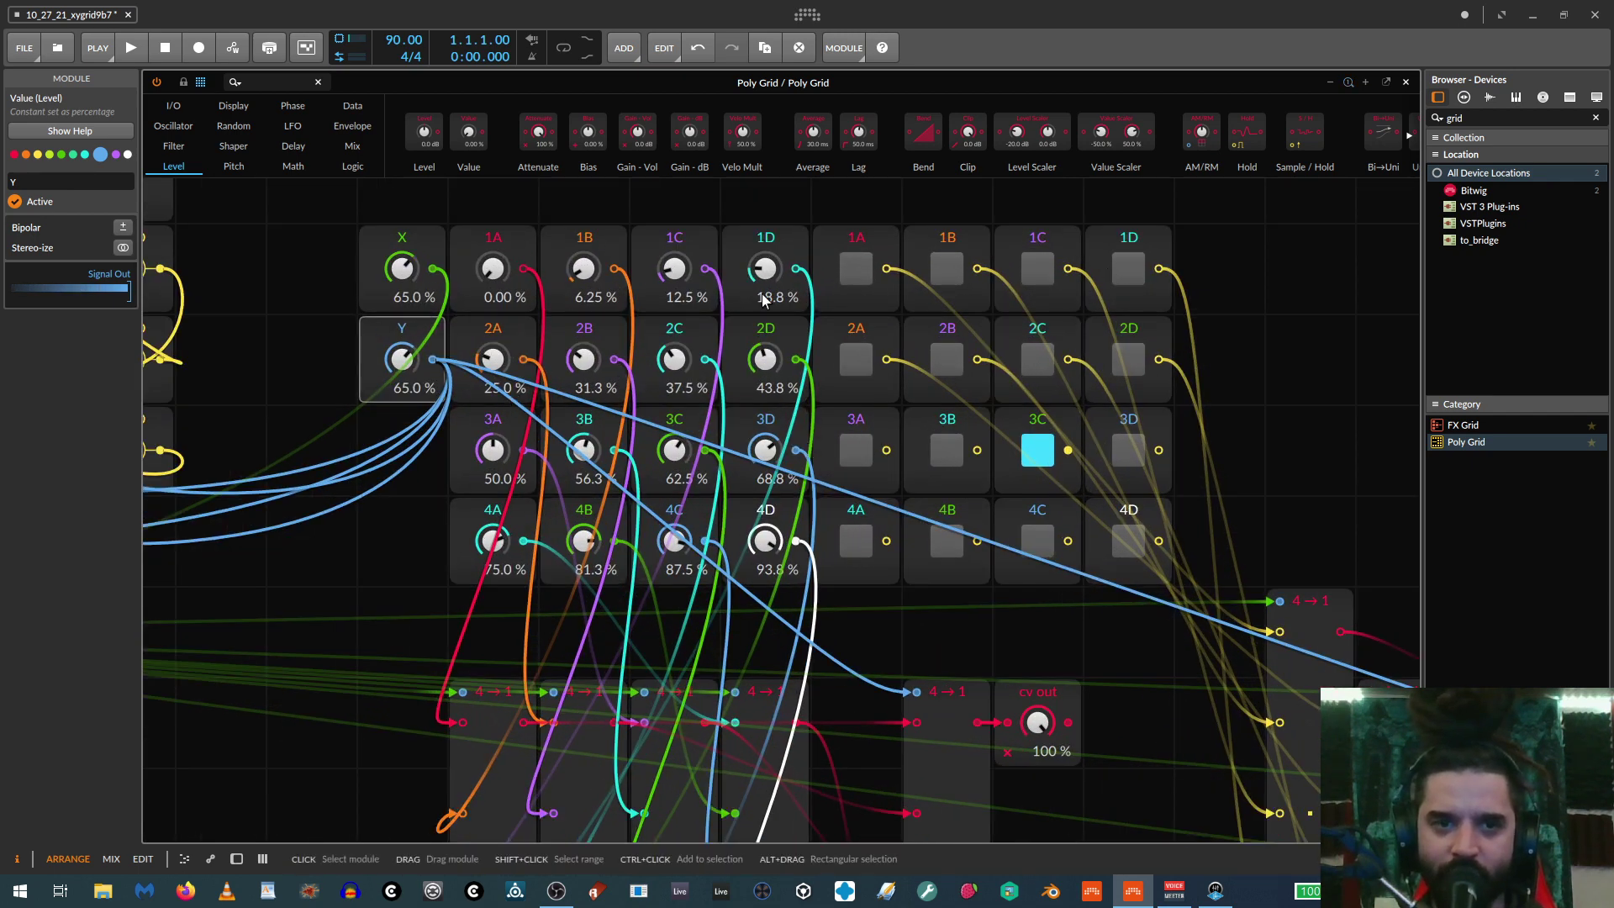
left_click_drag(402, 268, 401, 294)
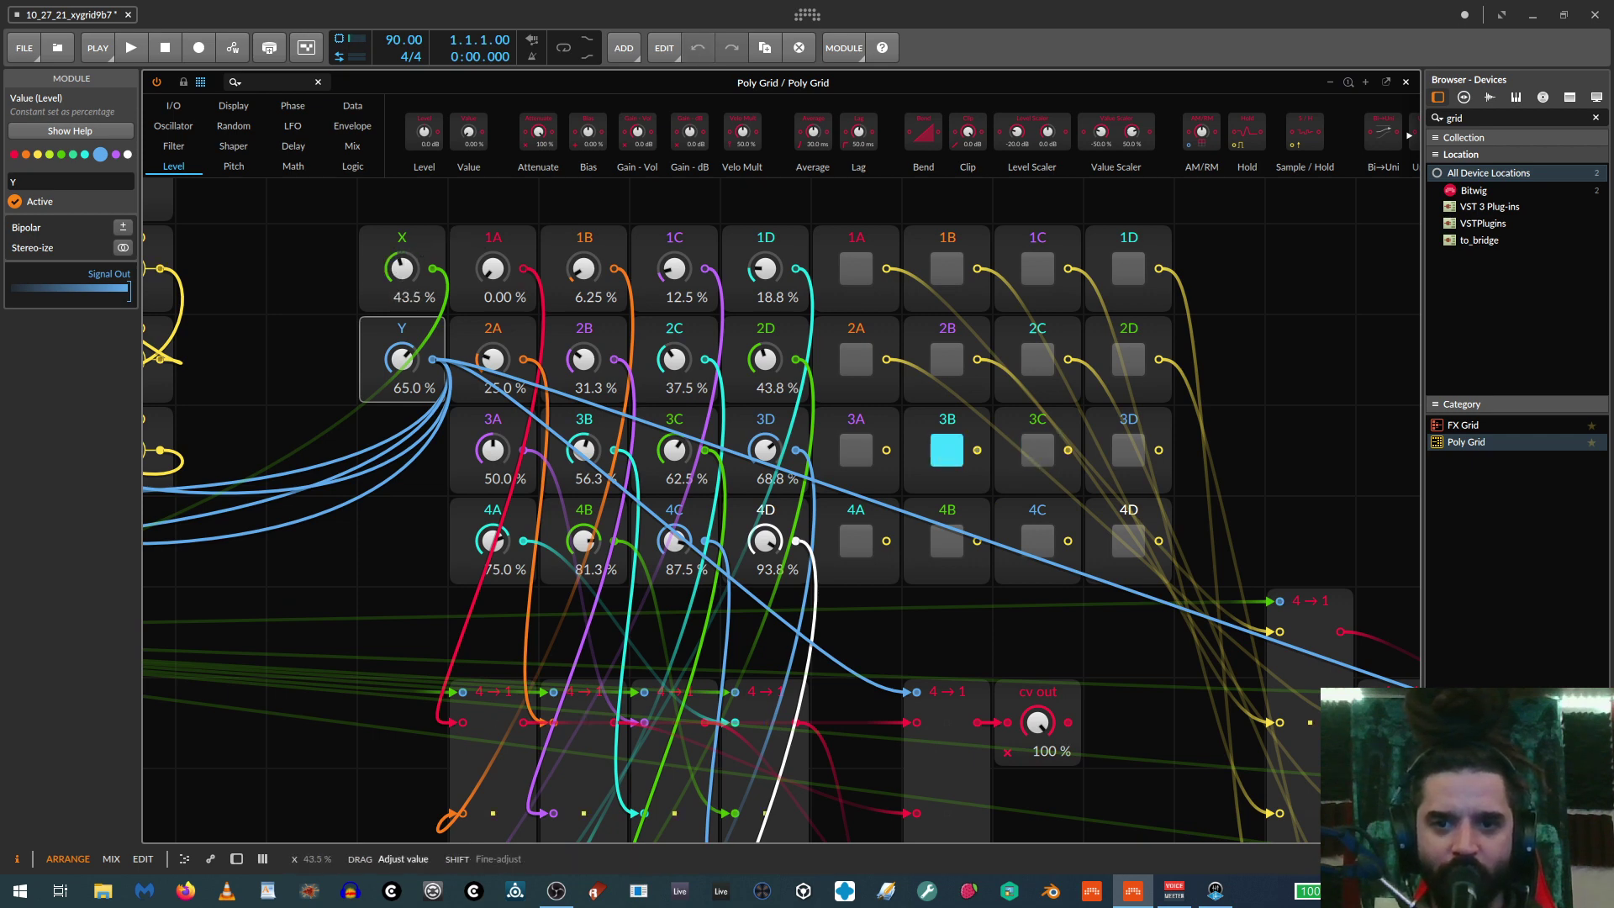
Close this patch and open the finished x-y-grid_sequencer4 Poly Grid in a full-height view
left_click(1406, 81)
left_click(183, 113)
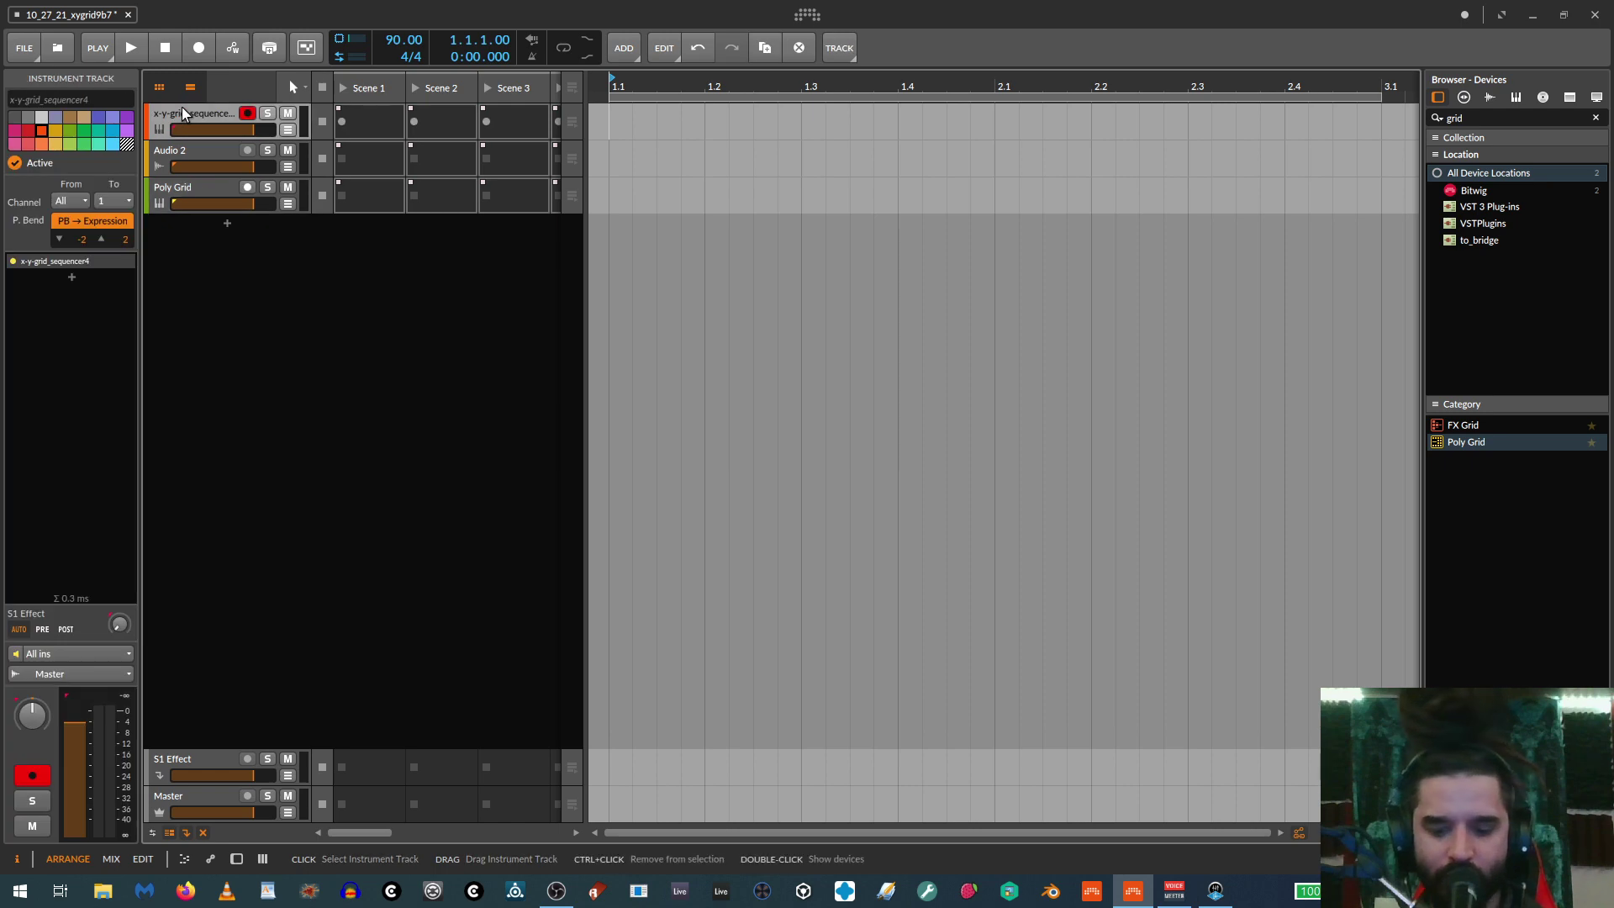
double_click(183, 113)
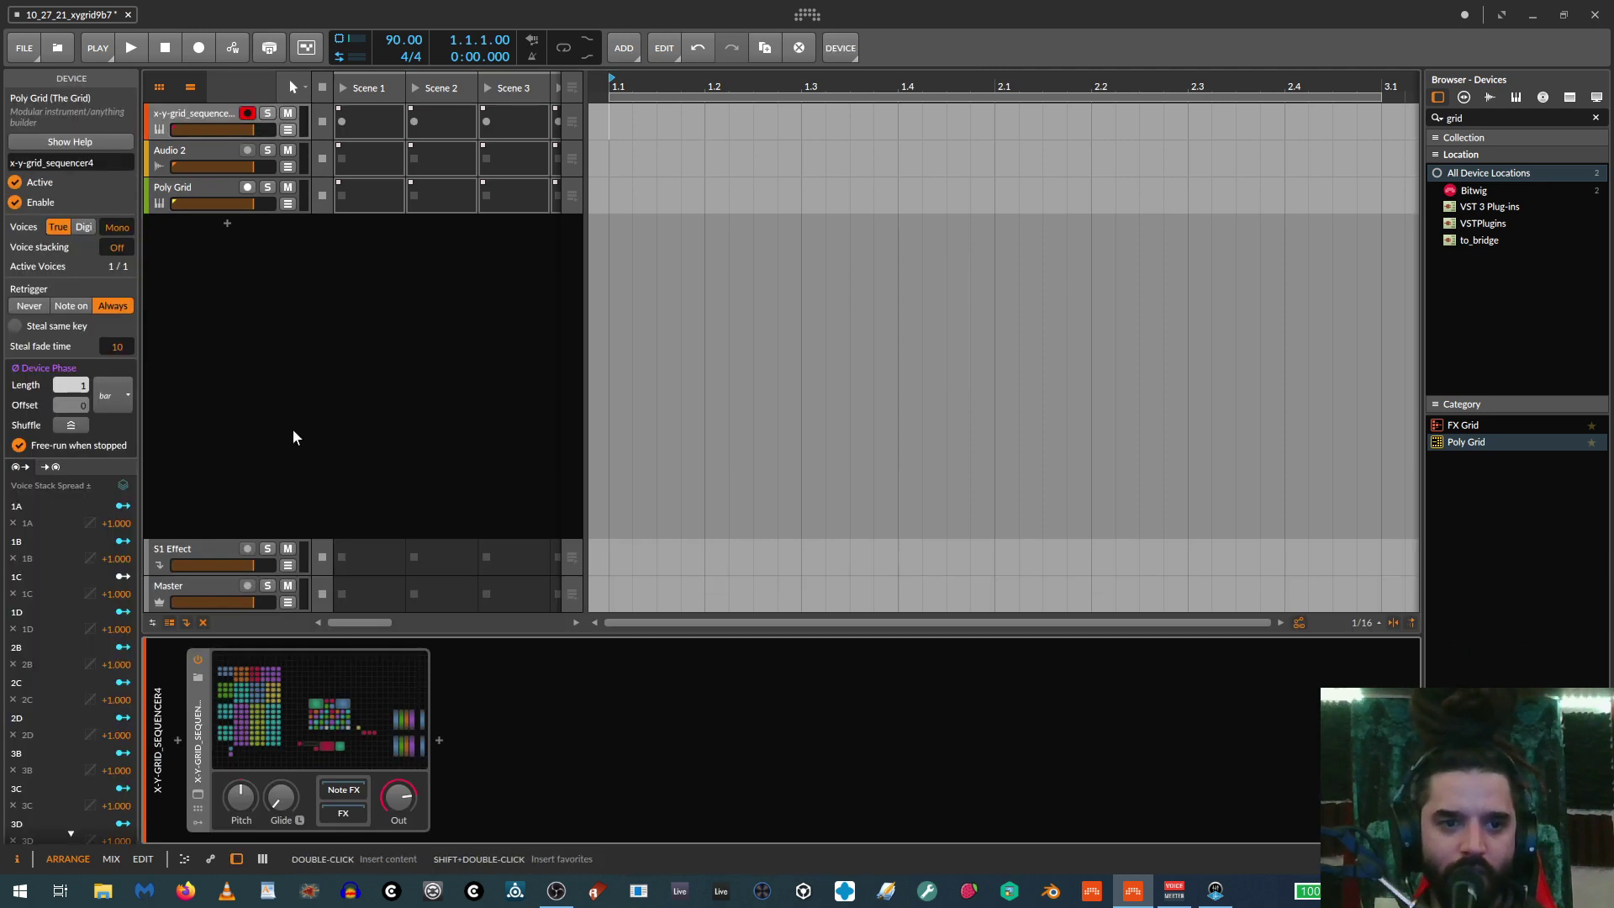
left_click(361, 727)
scroll(941, 489, "up", 2)
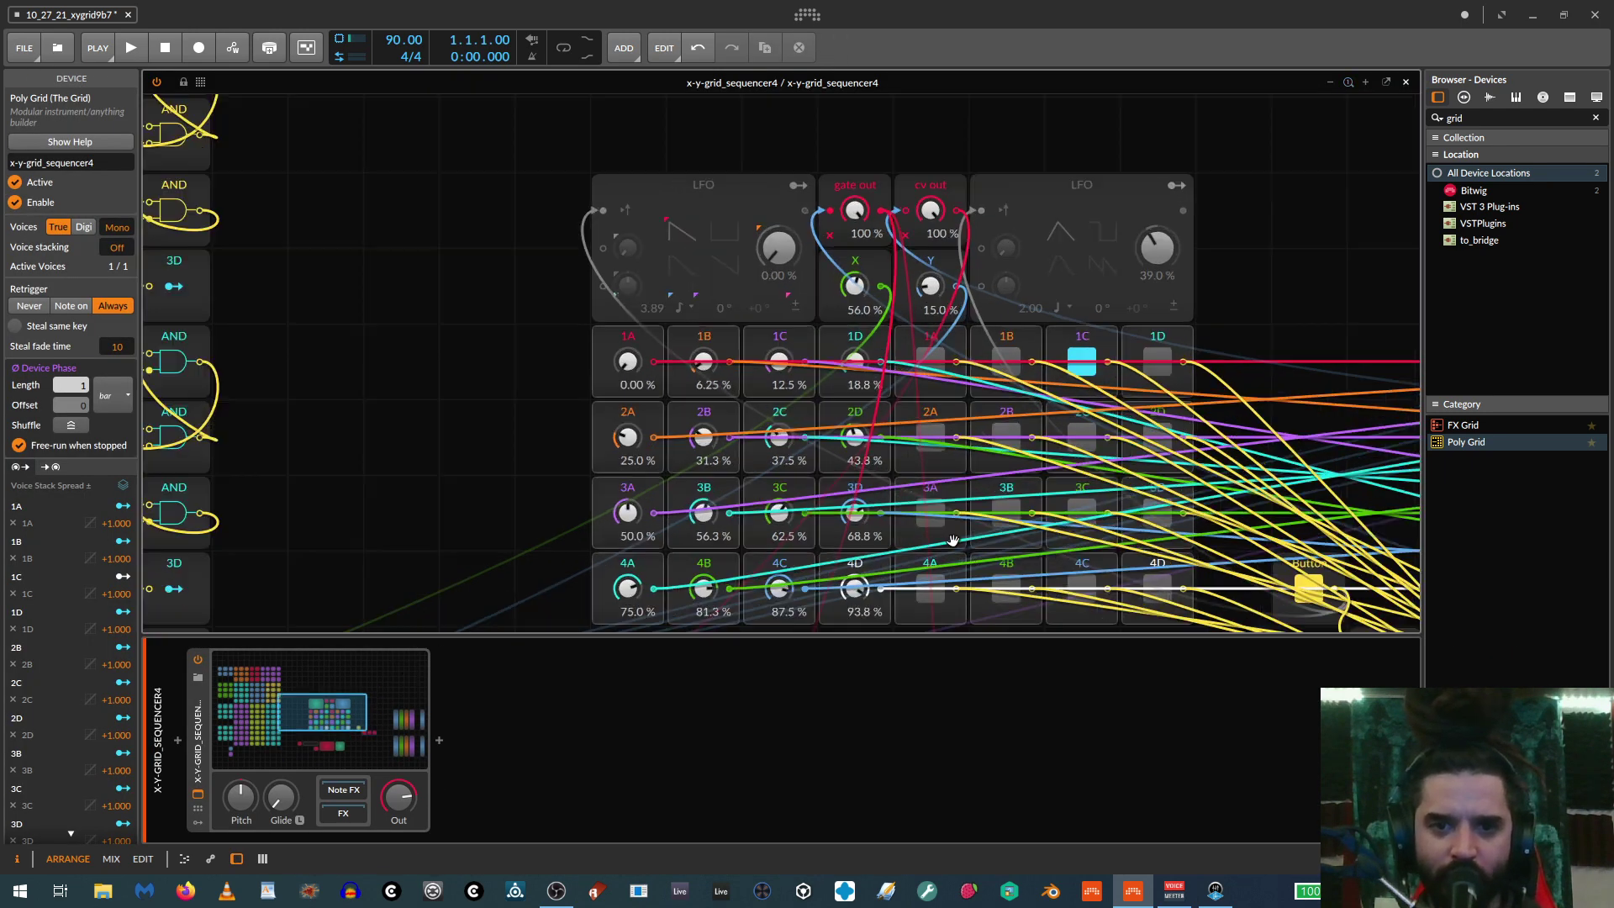
left_click_drag(955, 634, 998, 794)
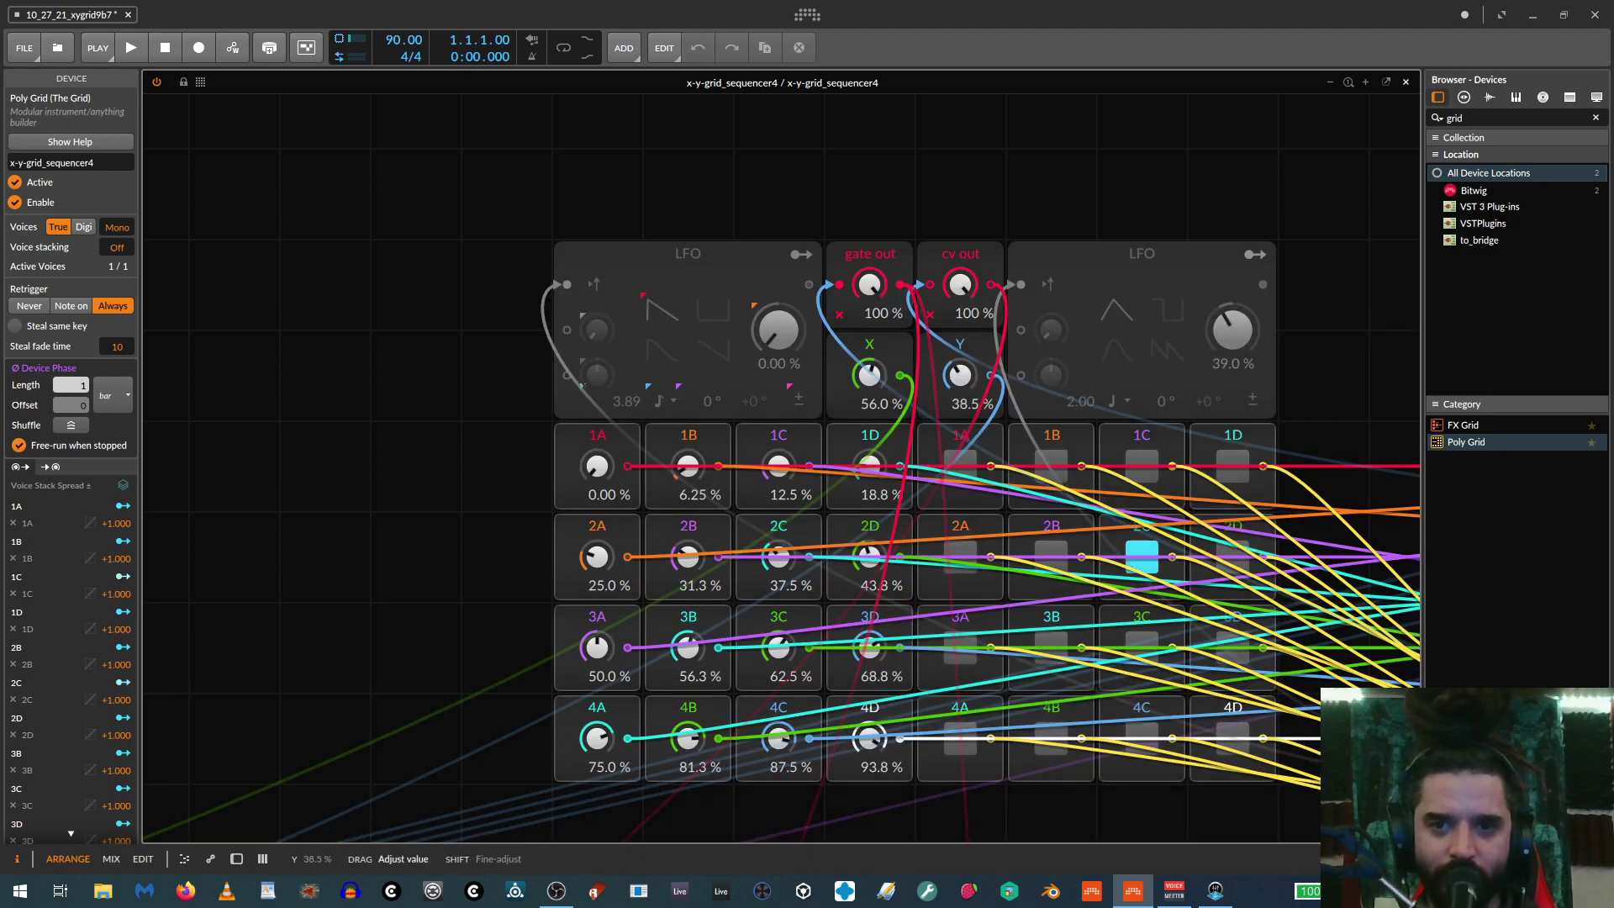
Set X to 43.0 % and Y to 0.50 % in the finished sequencer to light button 1B
double_click(960, 373)
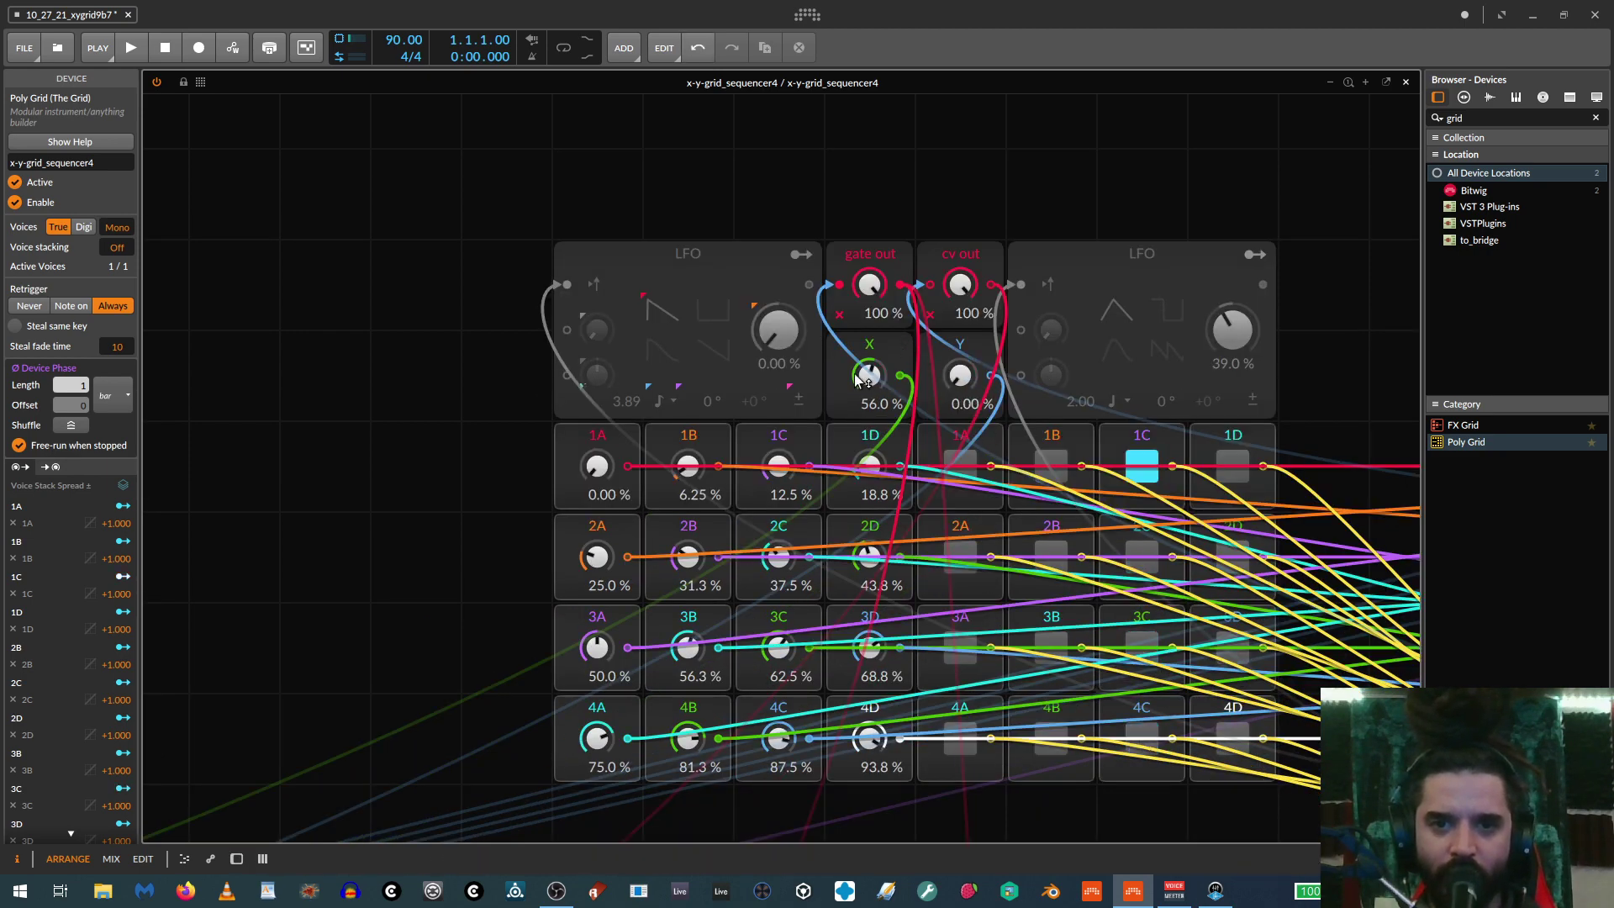
left_click_drag(855, 375, 855, 294)
left_click_drag(955, 374, 865, 420)
Examine how the finished sequencer's gate and cv outputs feed Attenuate, Pitch Quantize, Sawtooth, AD and the output Select section
scroll(907, 404, "down", 2)
scroll(907, 403, "down", 3)
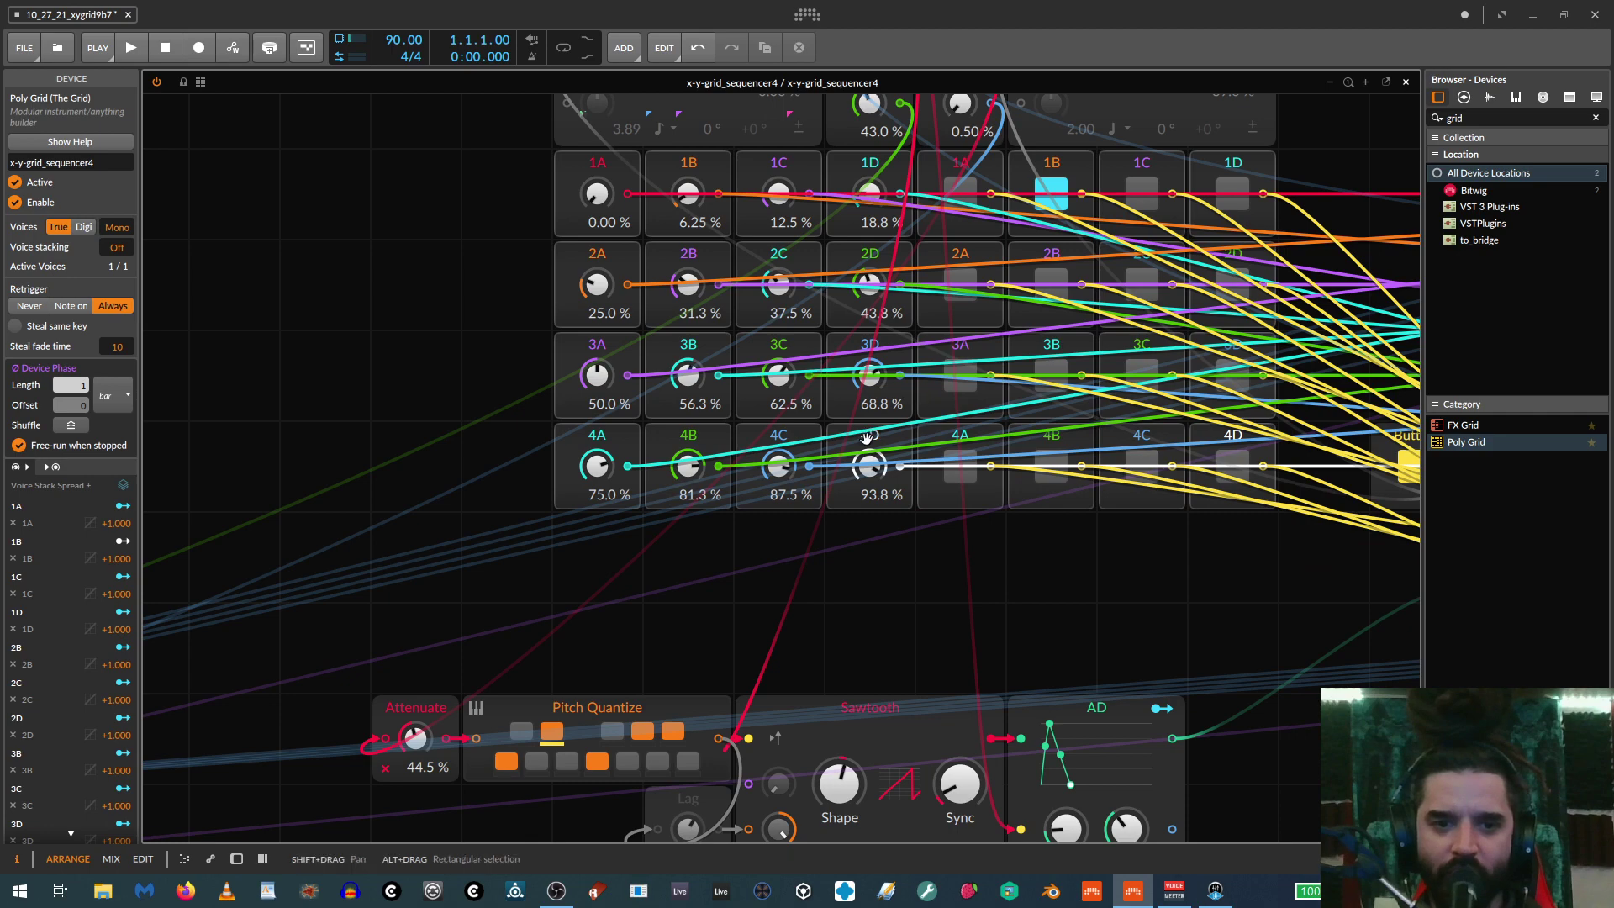
scroll(424, 528, "up", 4)
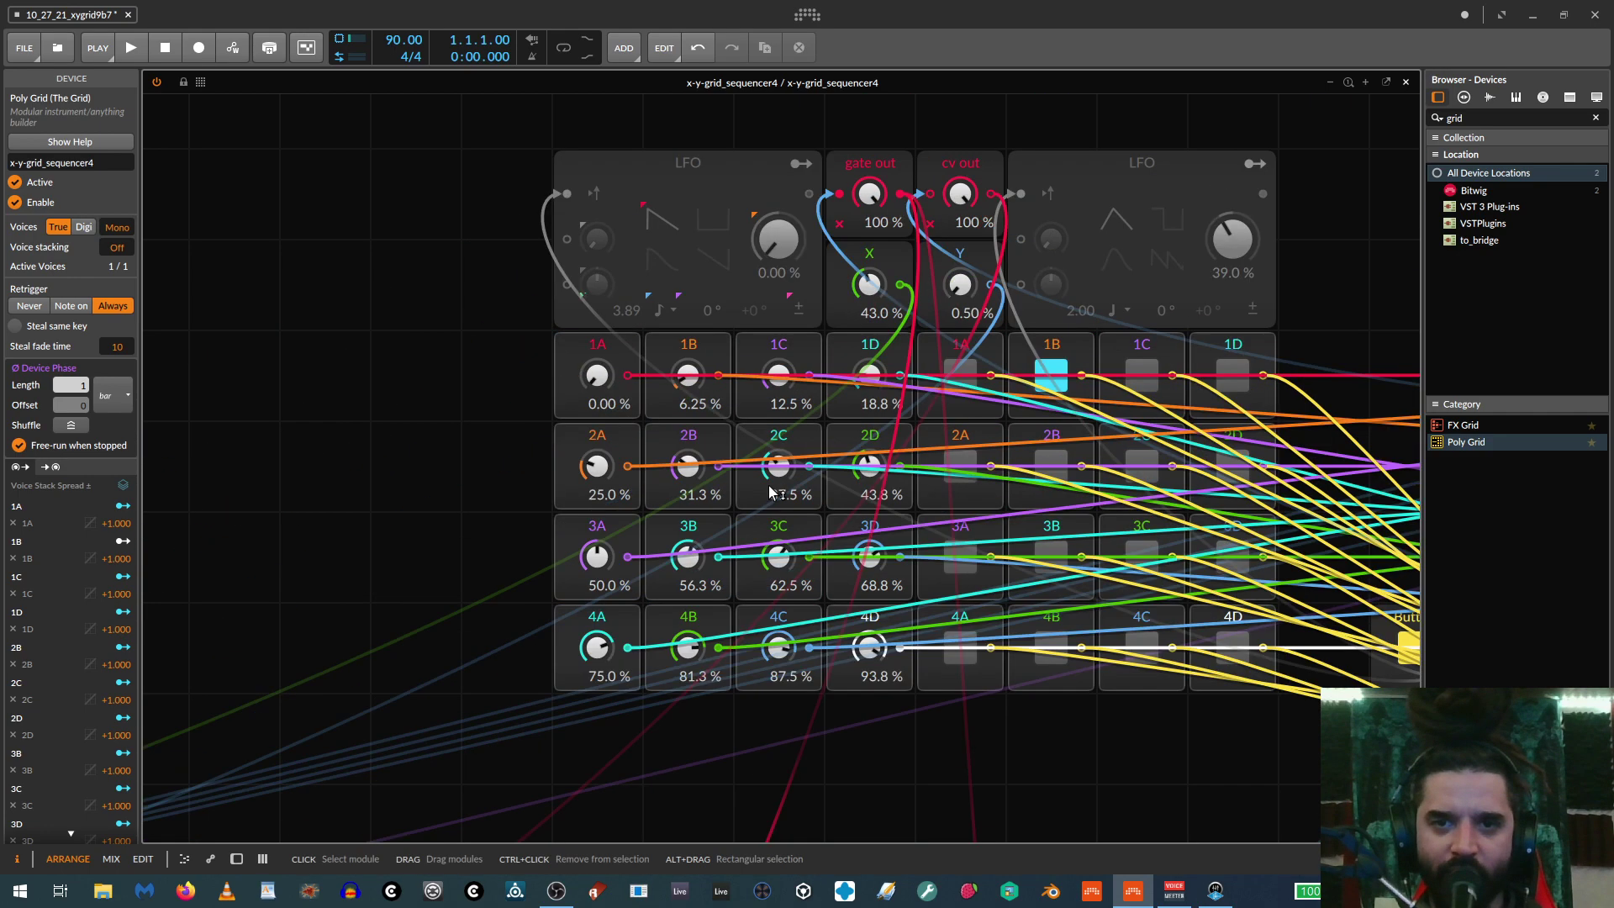
scroll(424, 527, "down", 4)
left_click(414, 523)
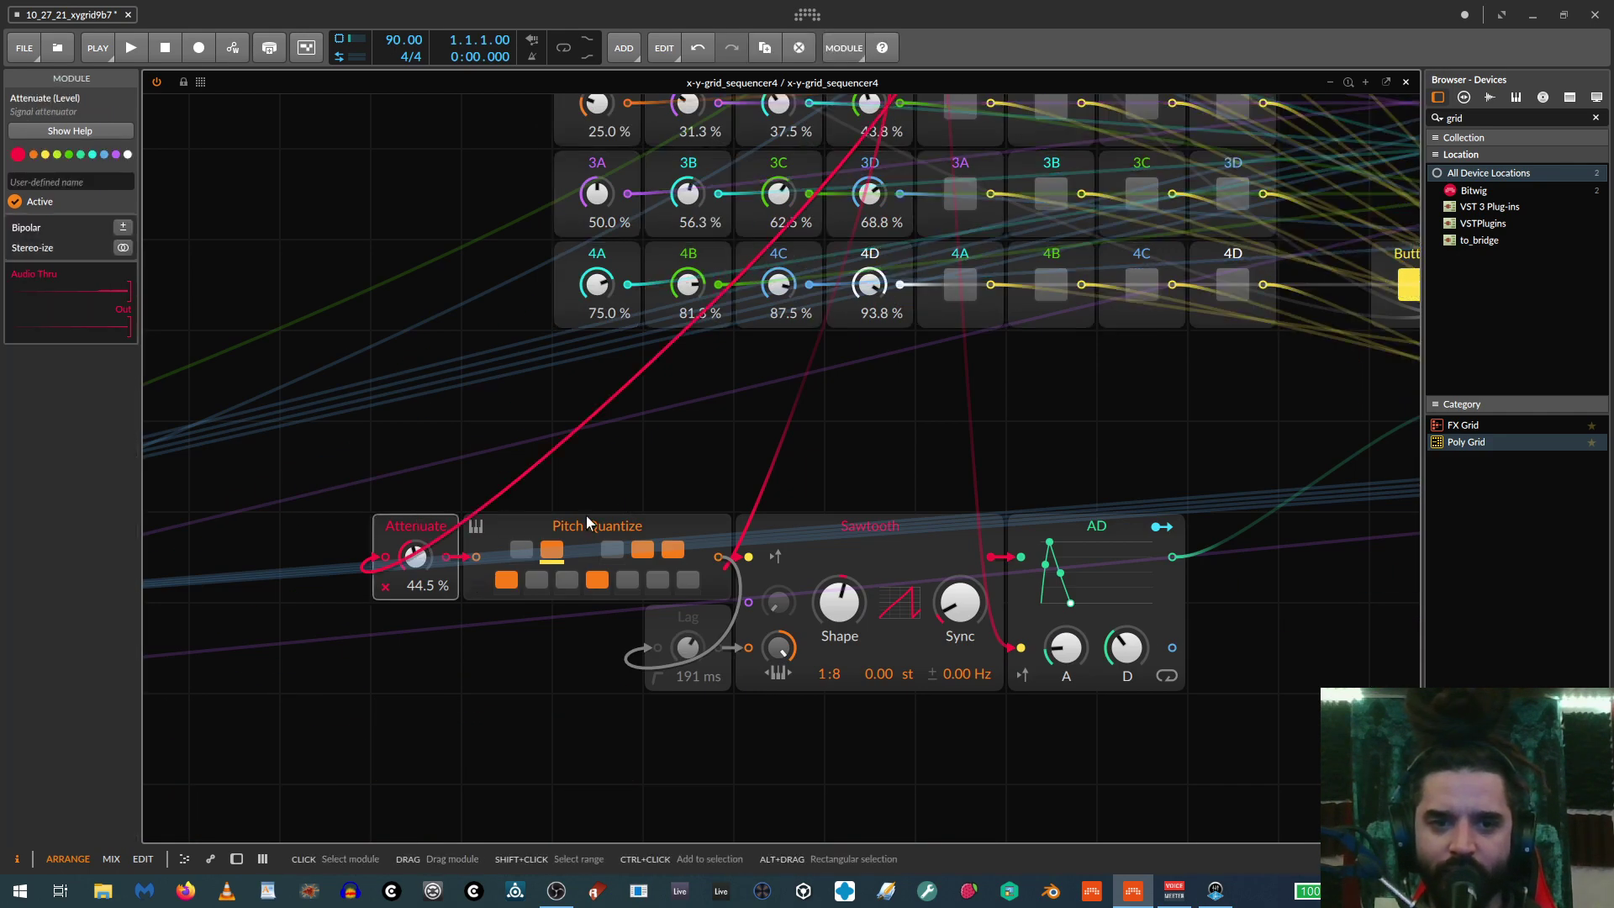
left_click(587, 518)
scroll(684, 553, "up", 4)
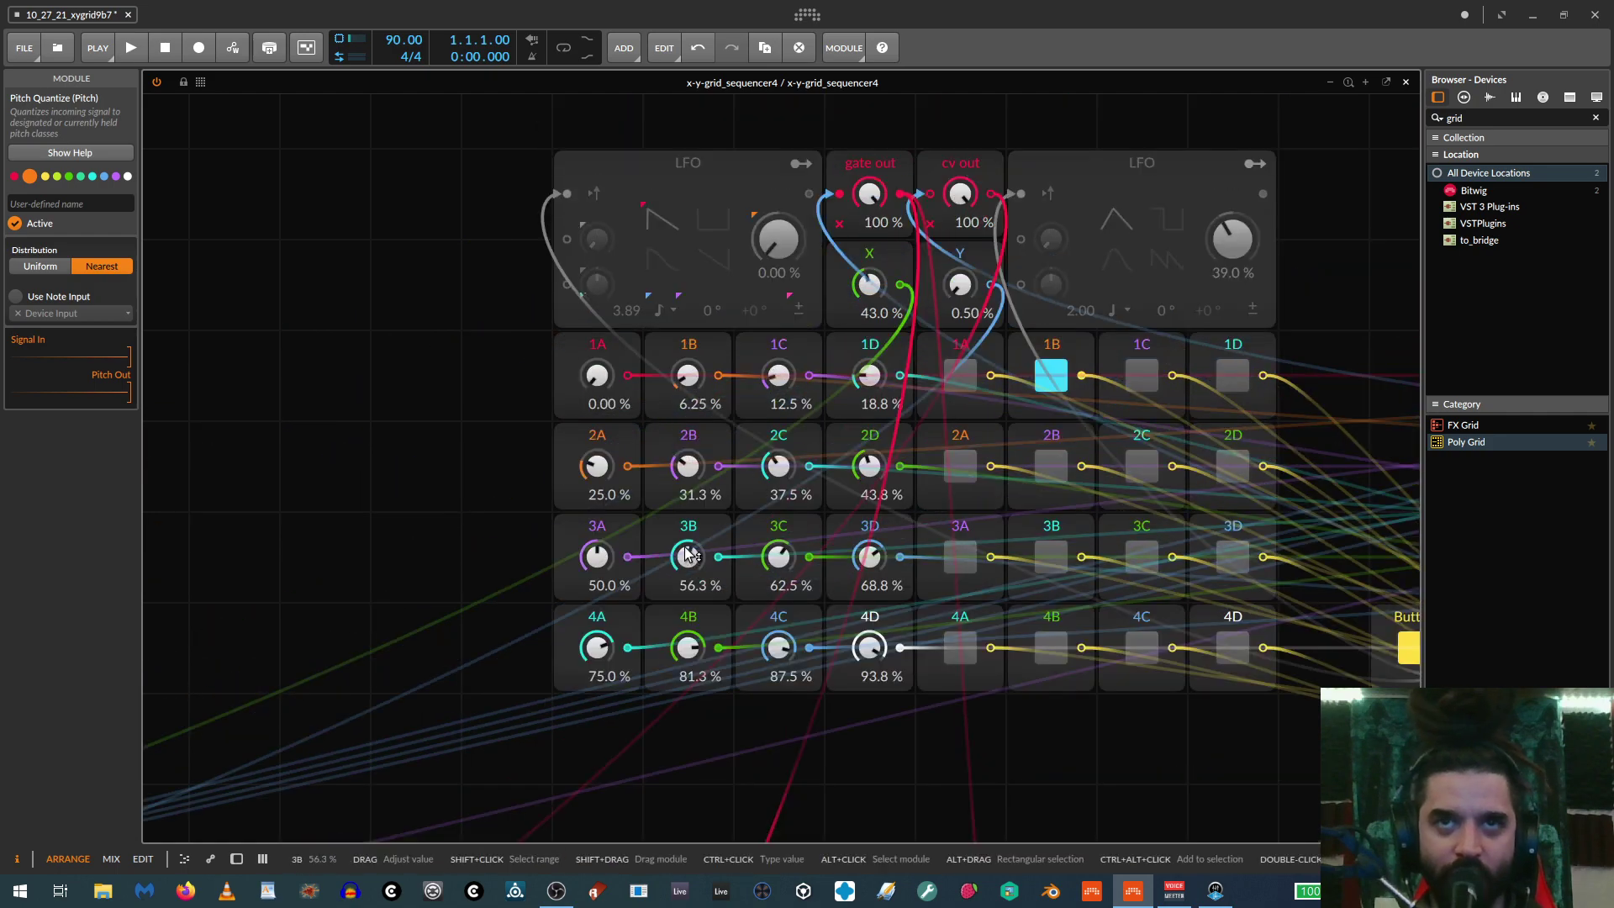
scroll(688, 554, "up", 1)
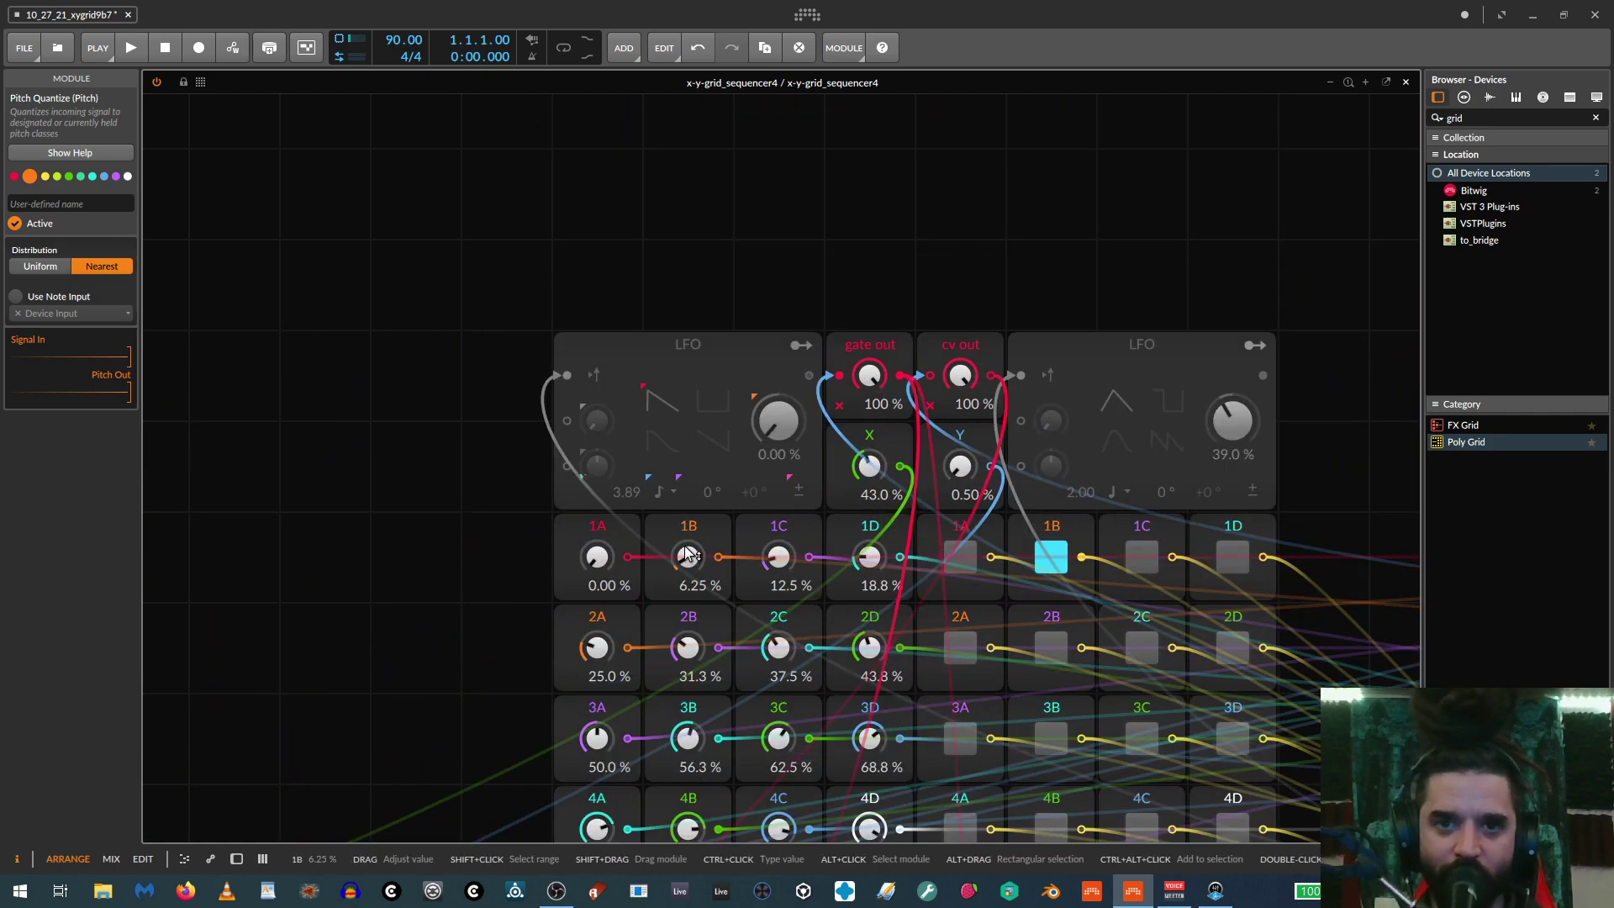
scroll(688, 555, "down", 2)
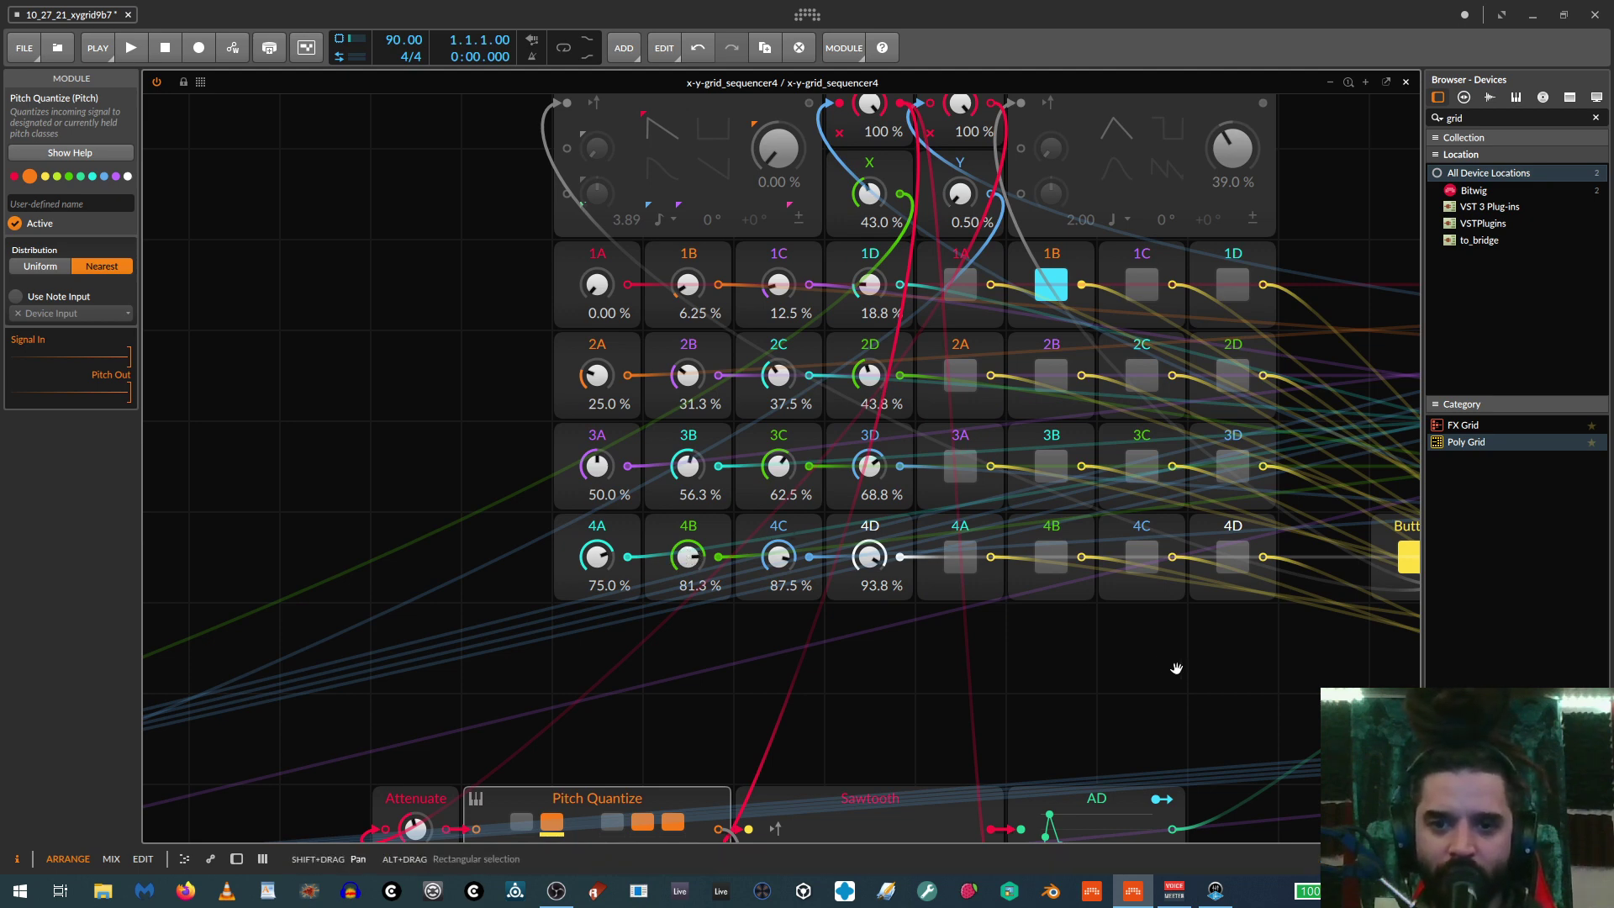
left_click_drag(1176, 669, 868, 617)
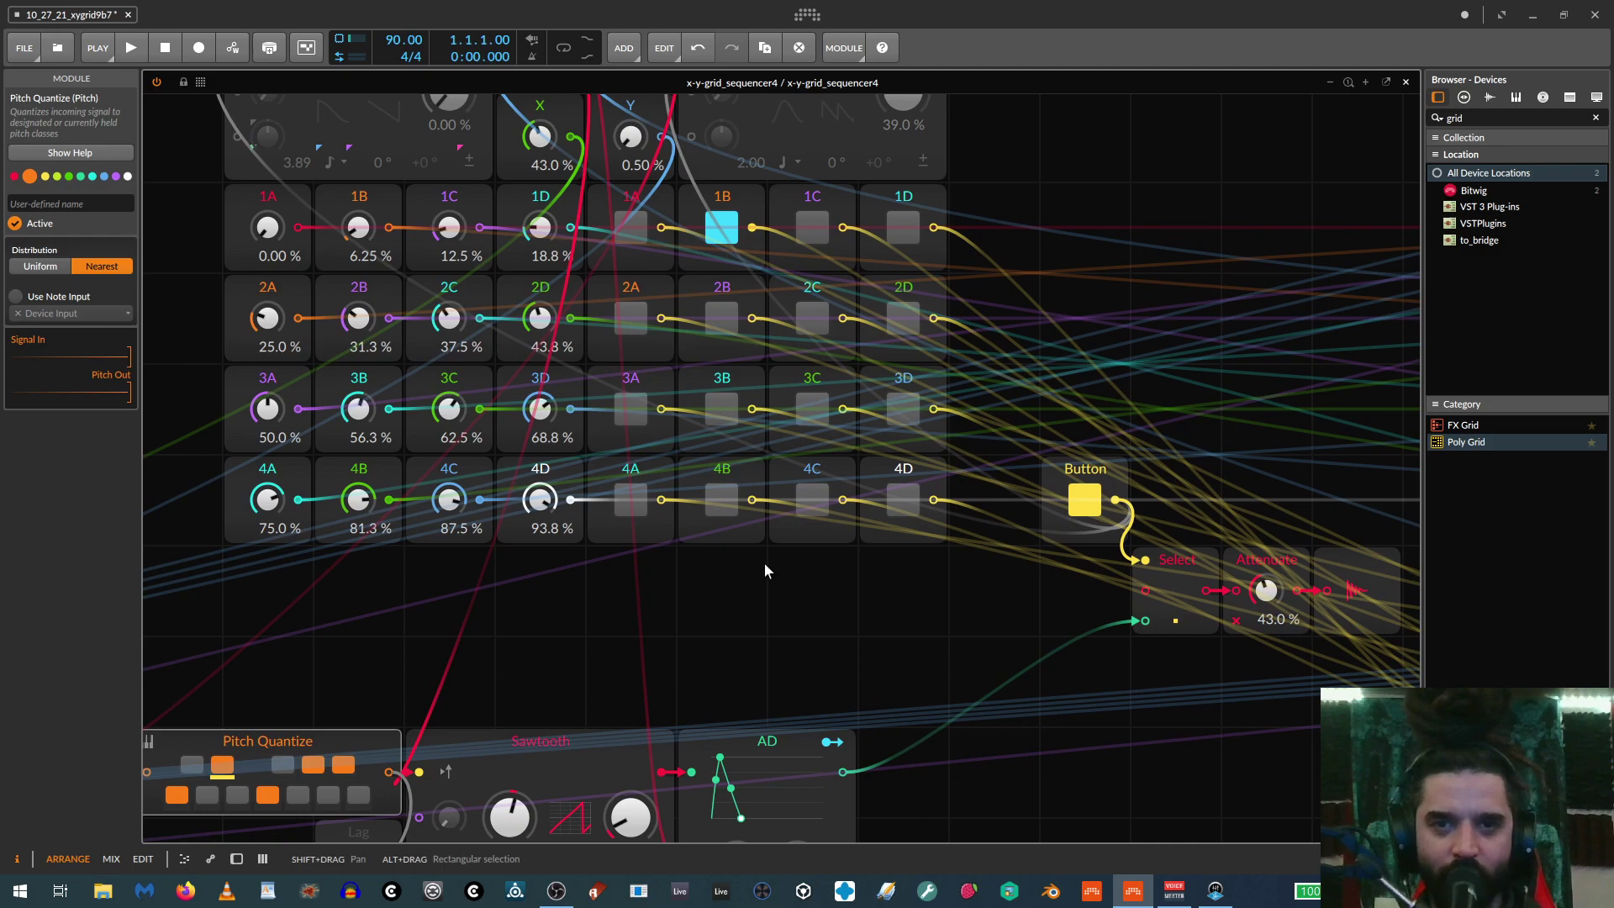